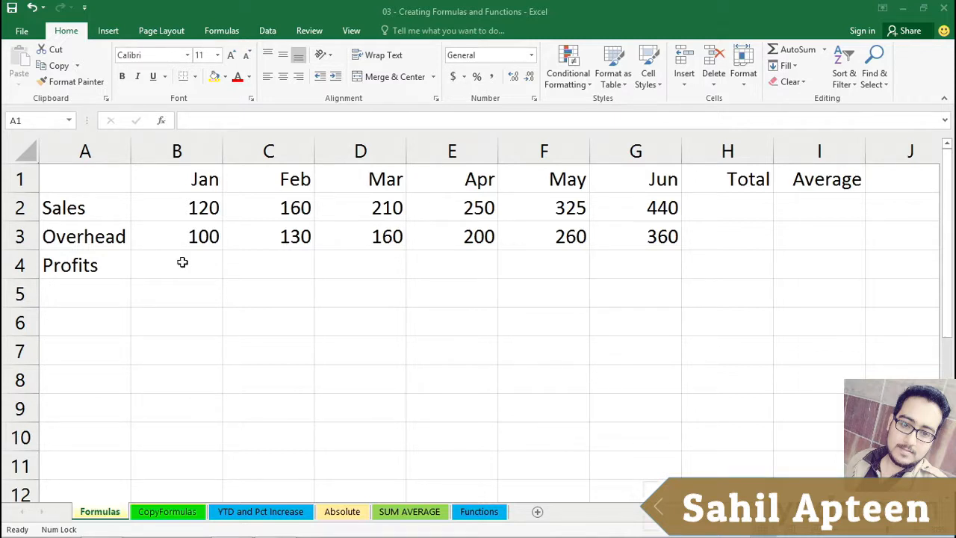
Step: Enter the formula =b2-b3 in cell B4 to calculate January profits, and compare its contents with those of cell D3
left_click(183, 263)
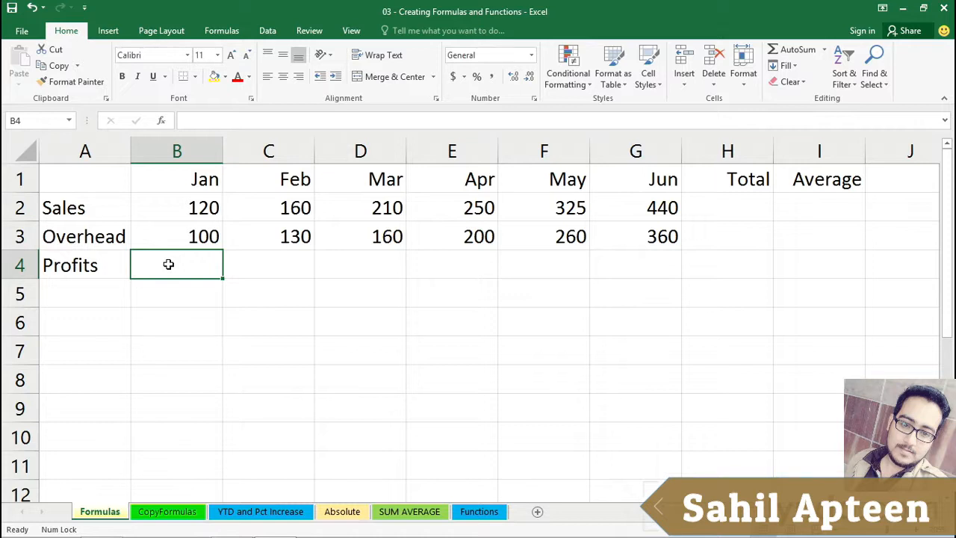
type("=")
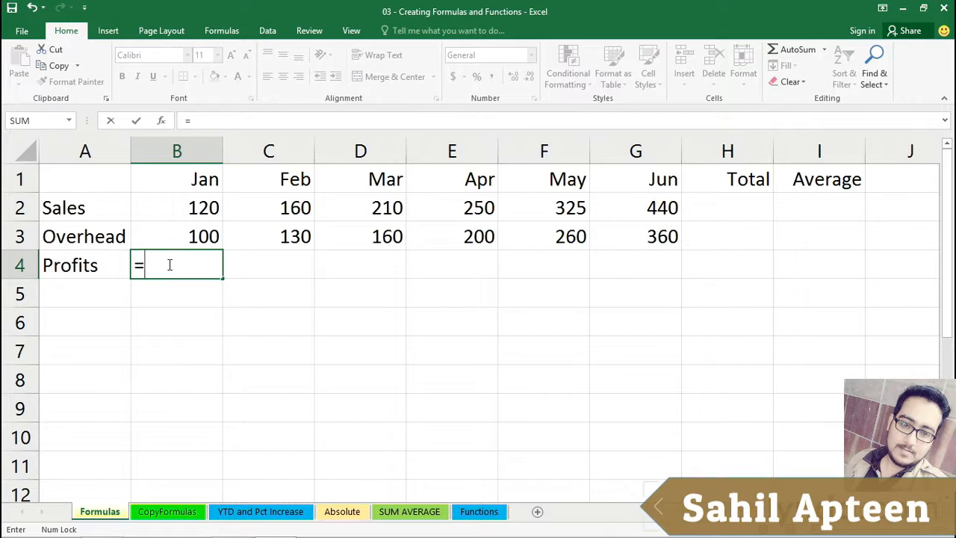
type("b2")
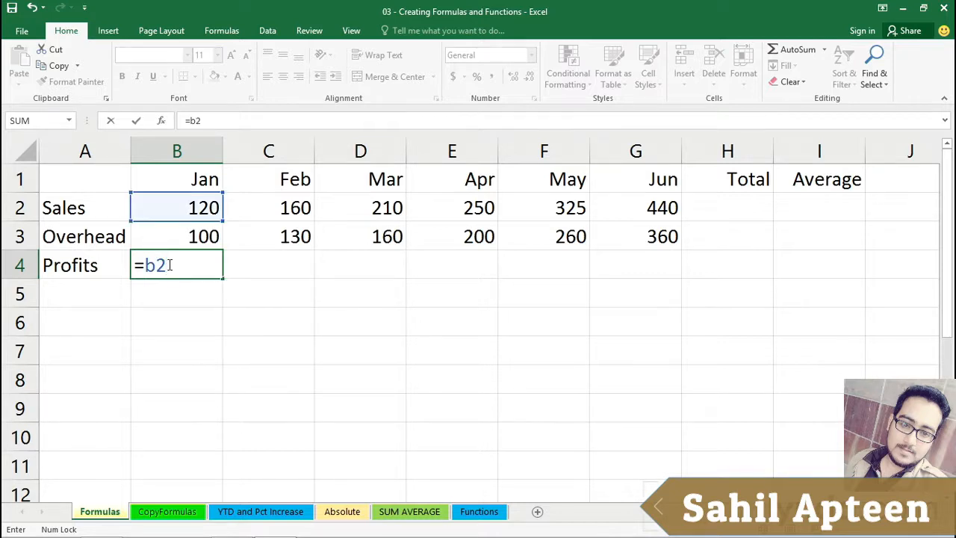
type("-b3")
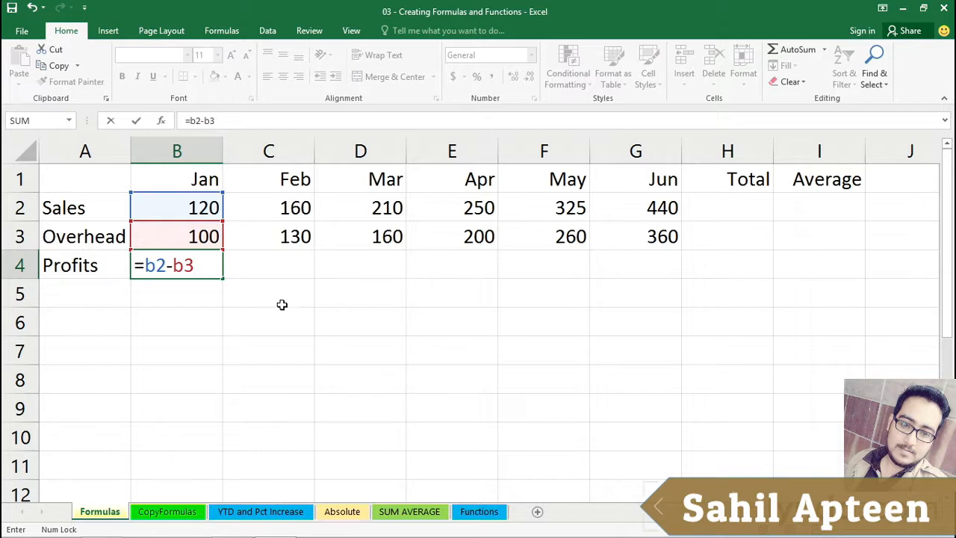
key("Return")
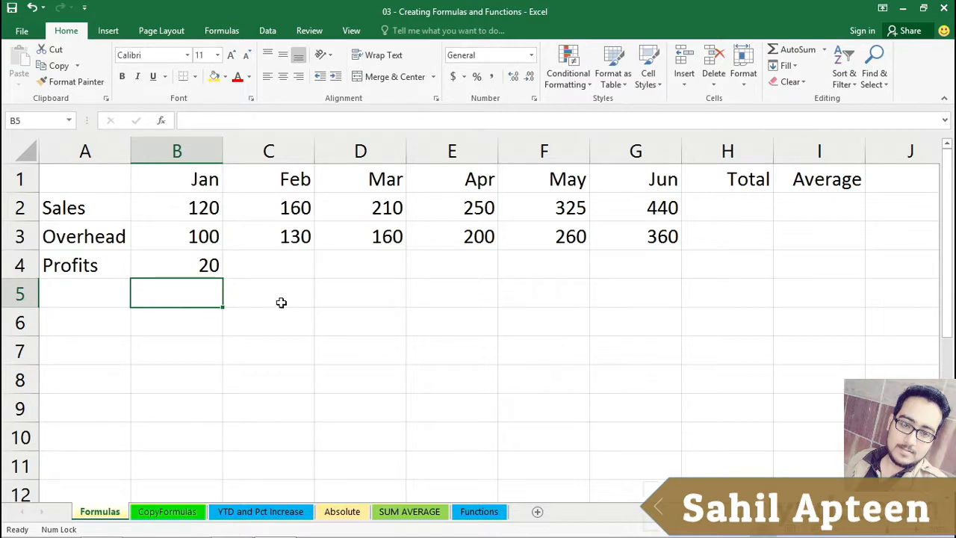
left_click(183, 266)
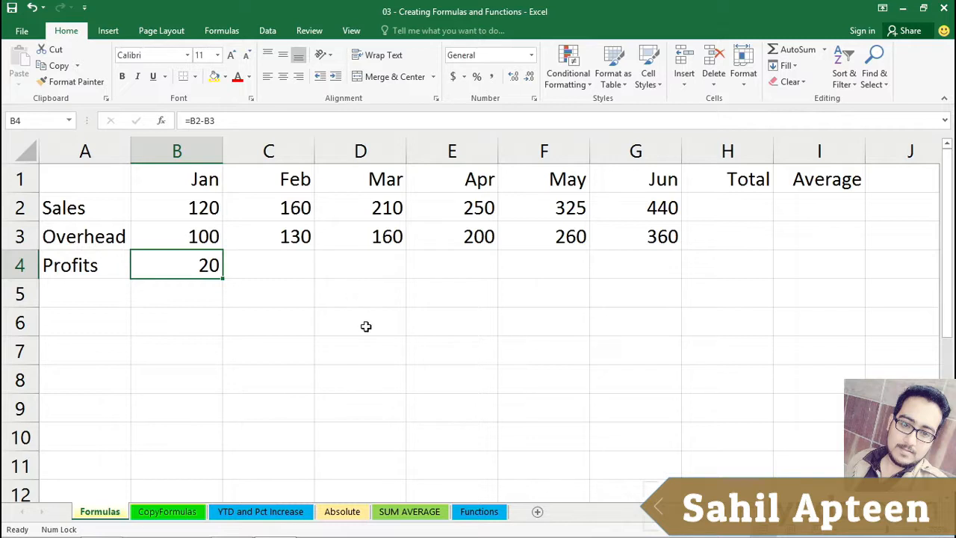
left_click(374, 239)
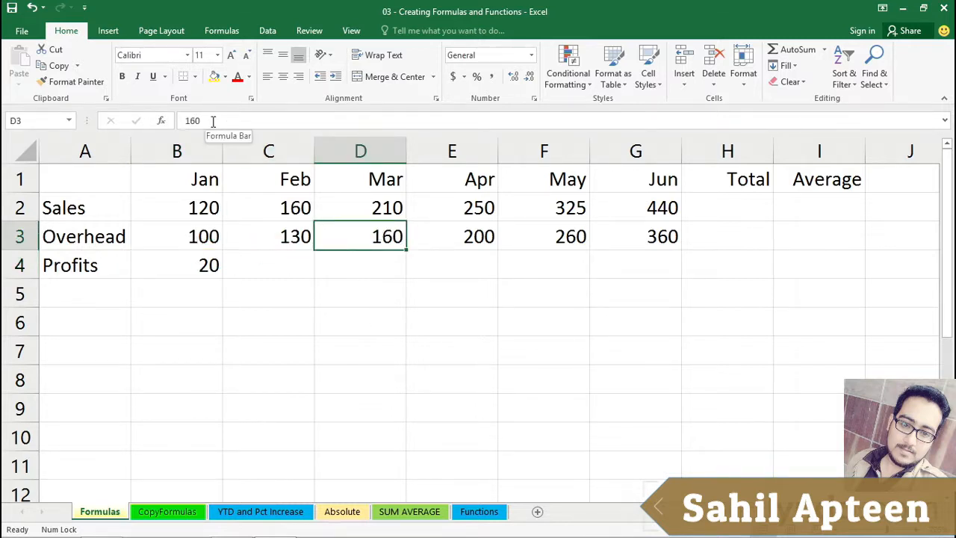
Step: Clear cell B4, rebuild =B2-B3 by pointing to the January sales and overhead cells, and inspect the references in the formula
left_click(168, 261)
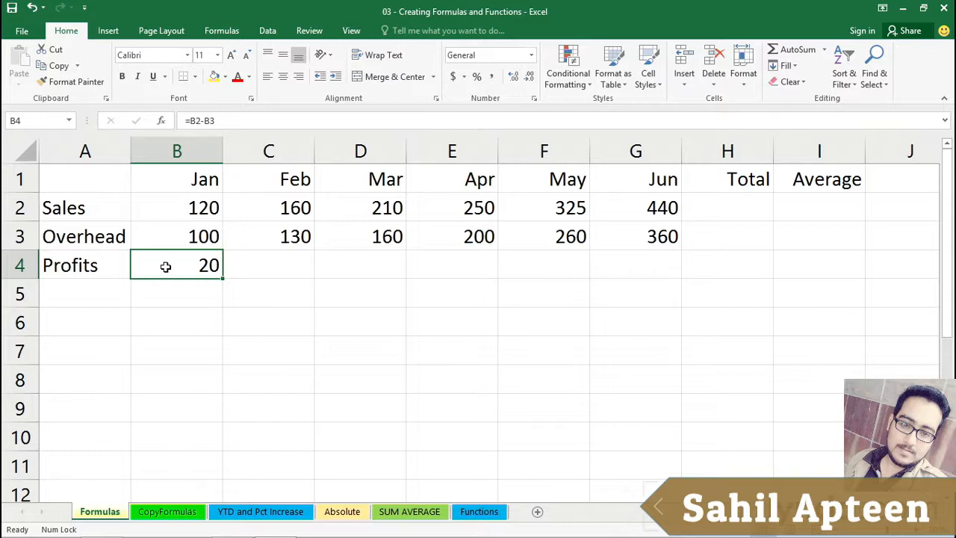
key("Delete")
type("=")
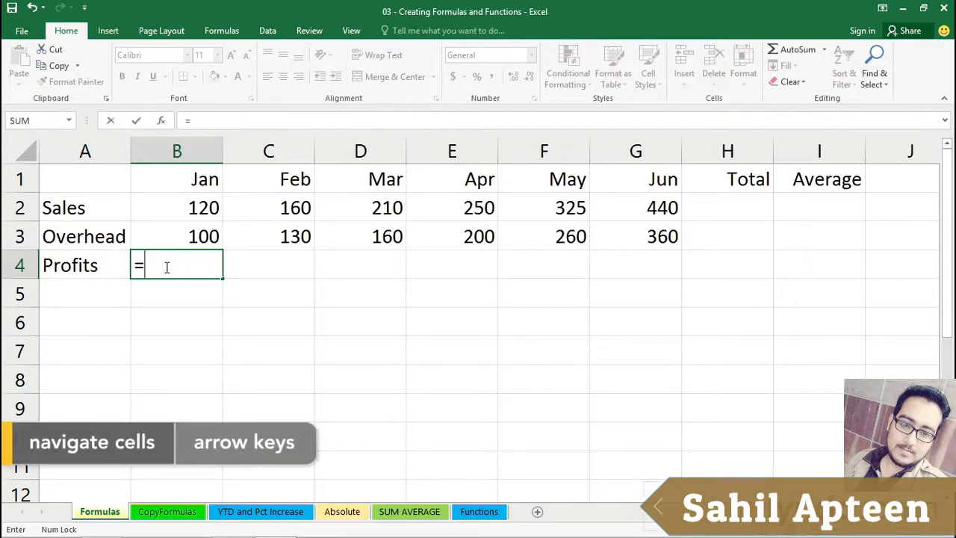
key("Up")
key("Up")
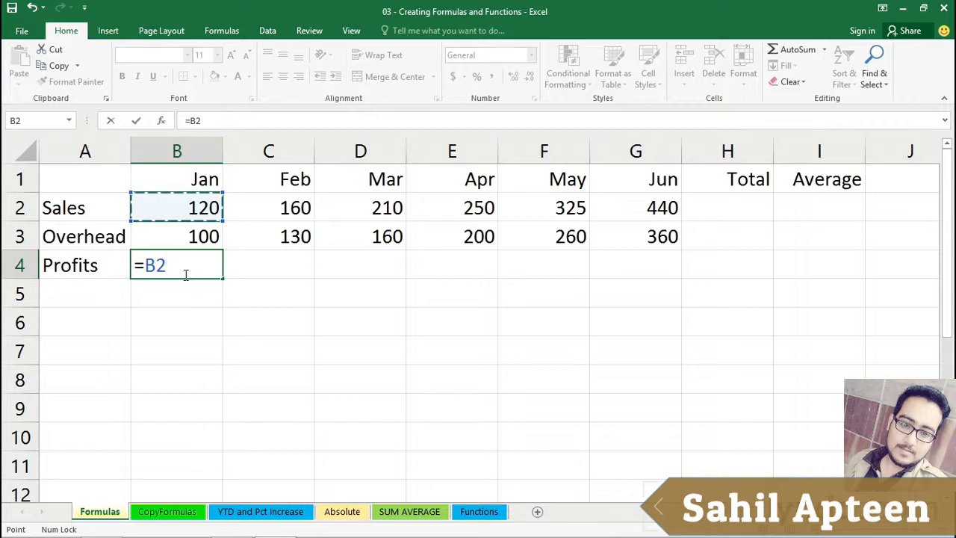
type("-")
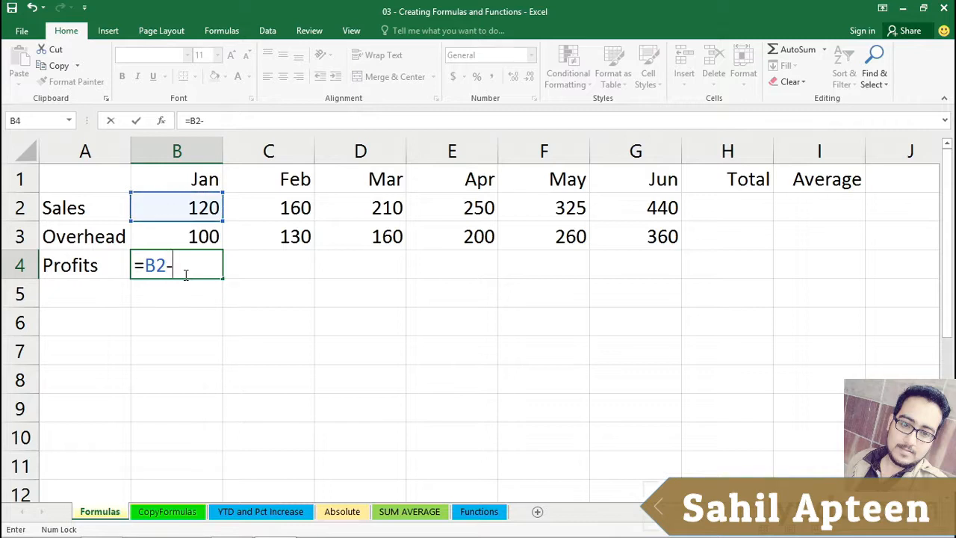
key("Up")
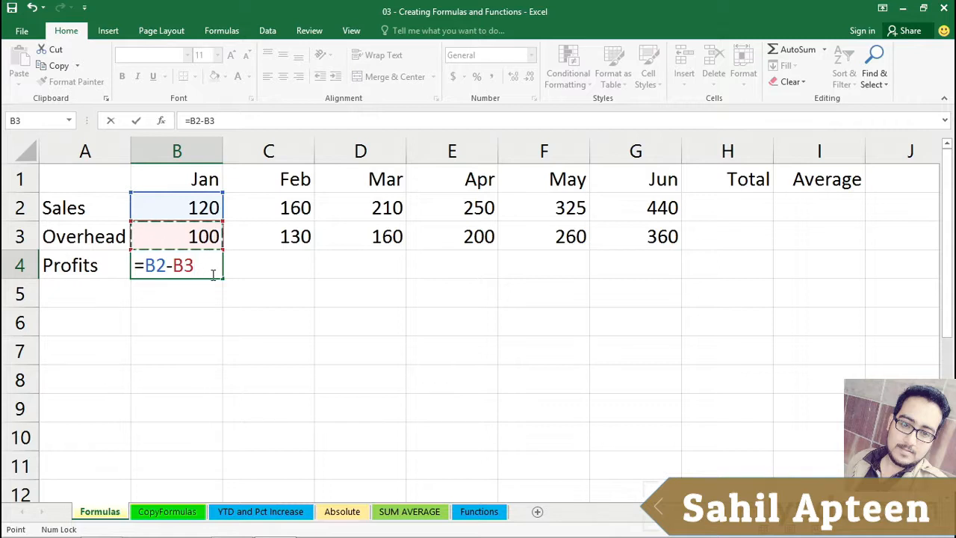
key("Return")
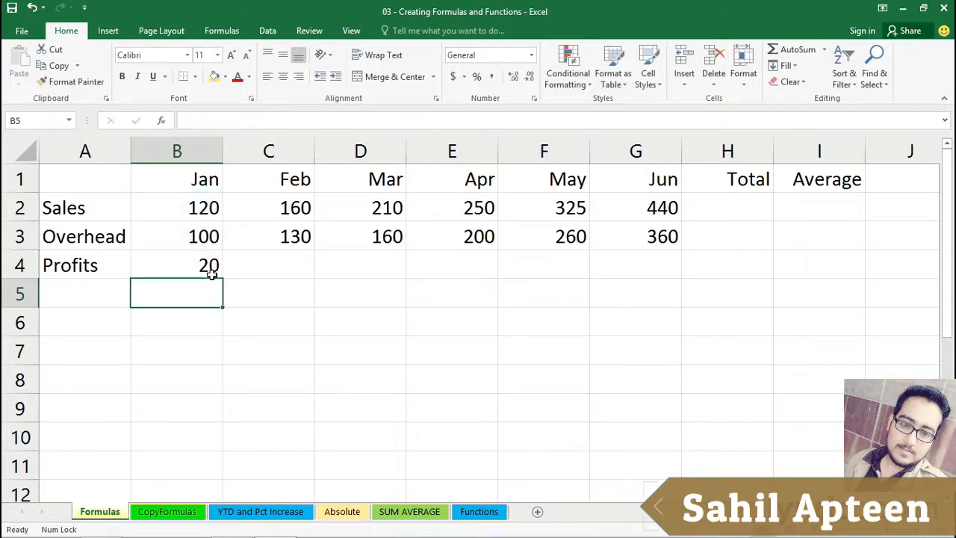
left_click(212, 275)
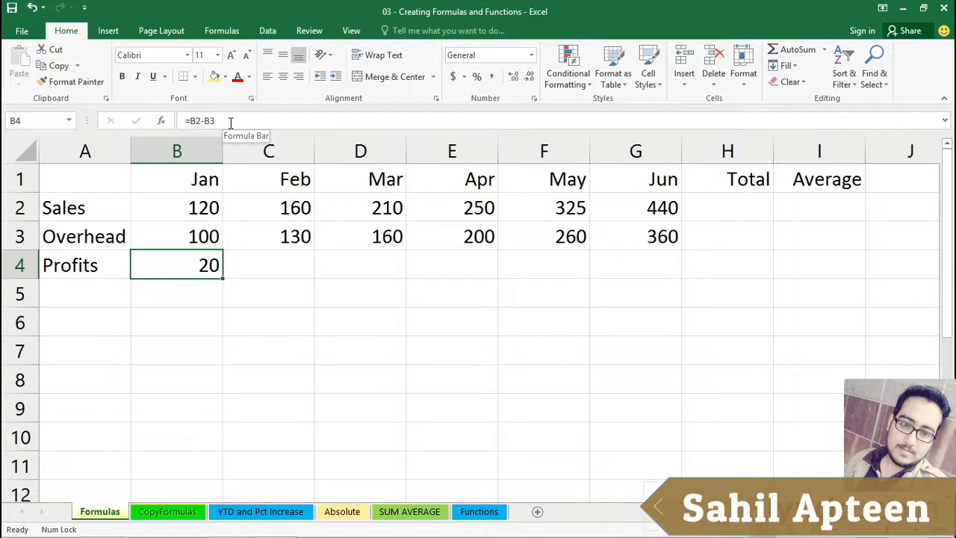
double_click(177, 263)
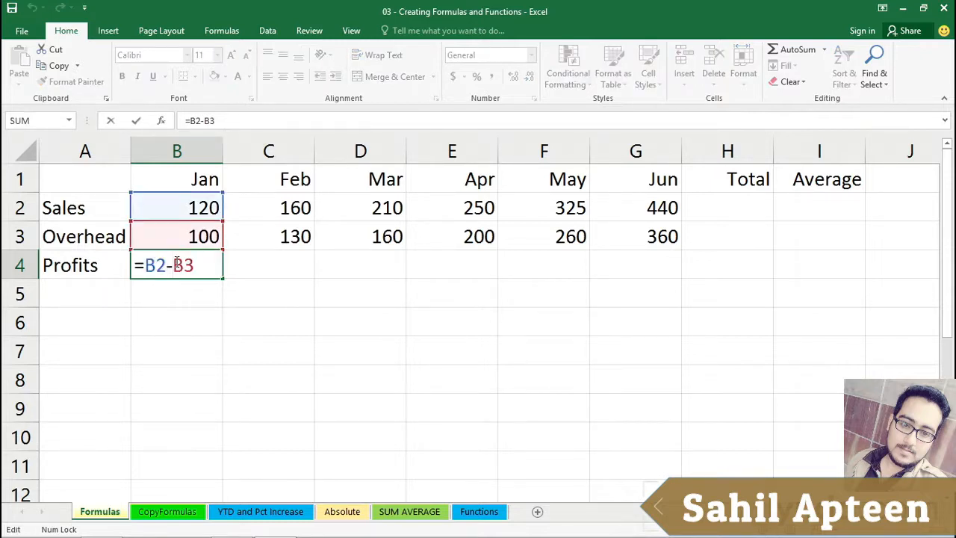
key("Escape")
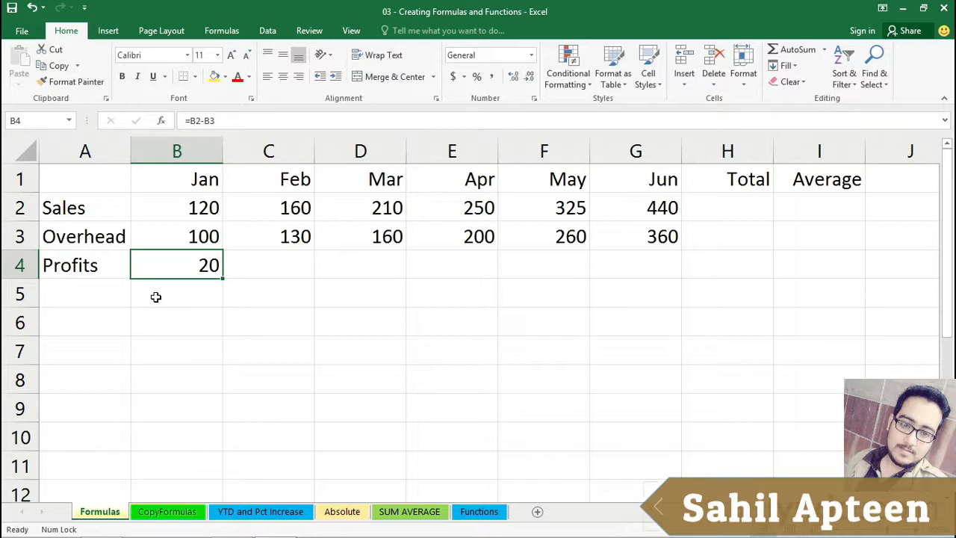
Step: Clear the January profits cell B4 and recreate its formula as =B2-B3, picking the sales and overhead cells as references
key("Delete")
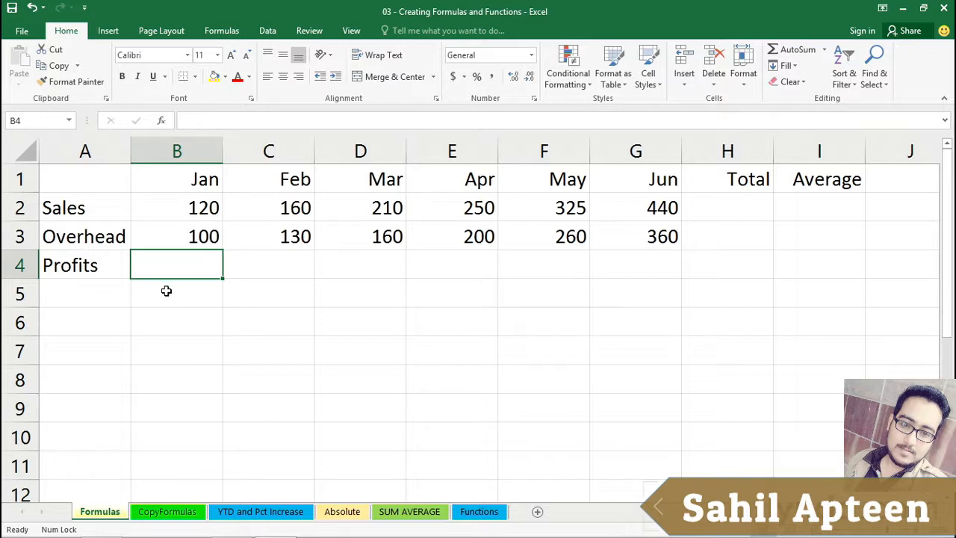
double_click(192, 273)
type("=")
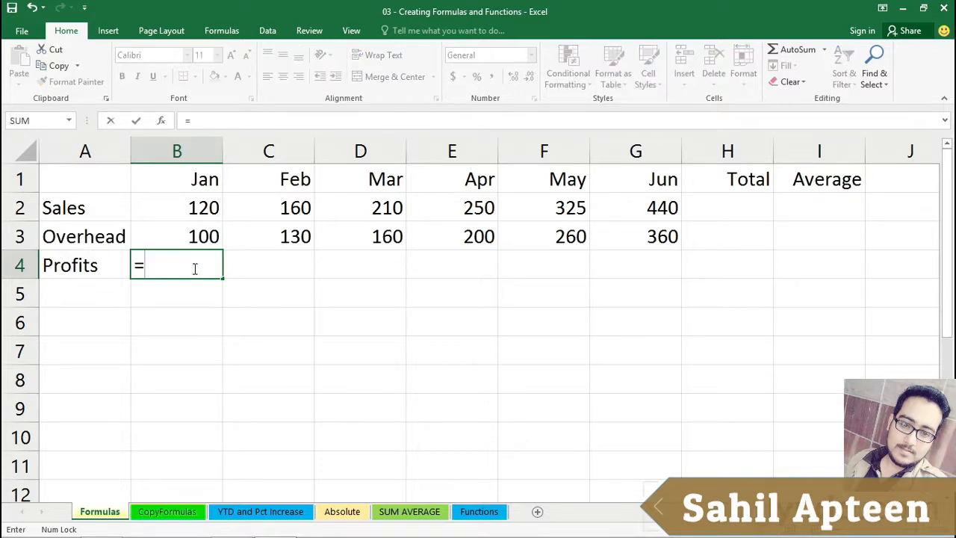
left_click(171, 208)
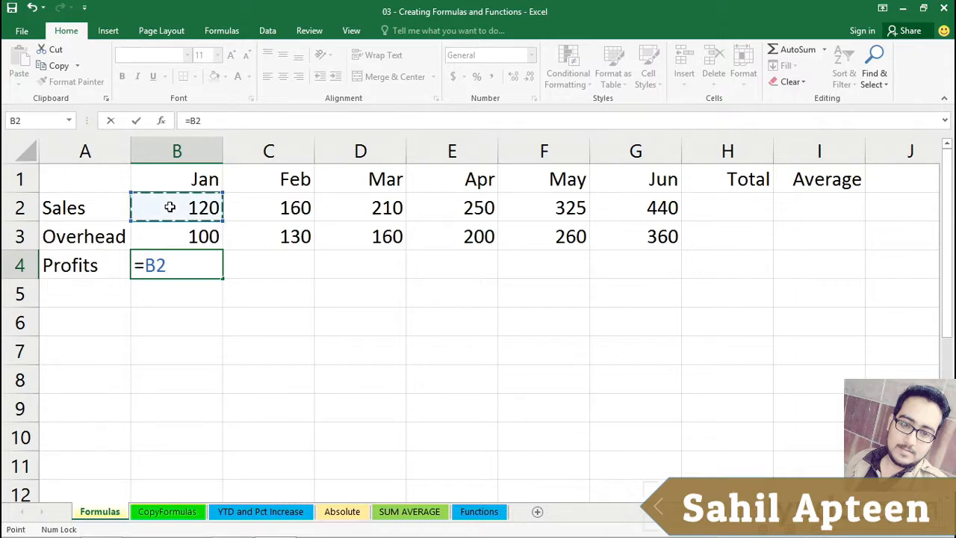
type("-")
left_click(168, 235)
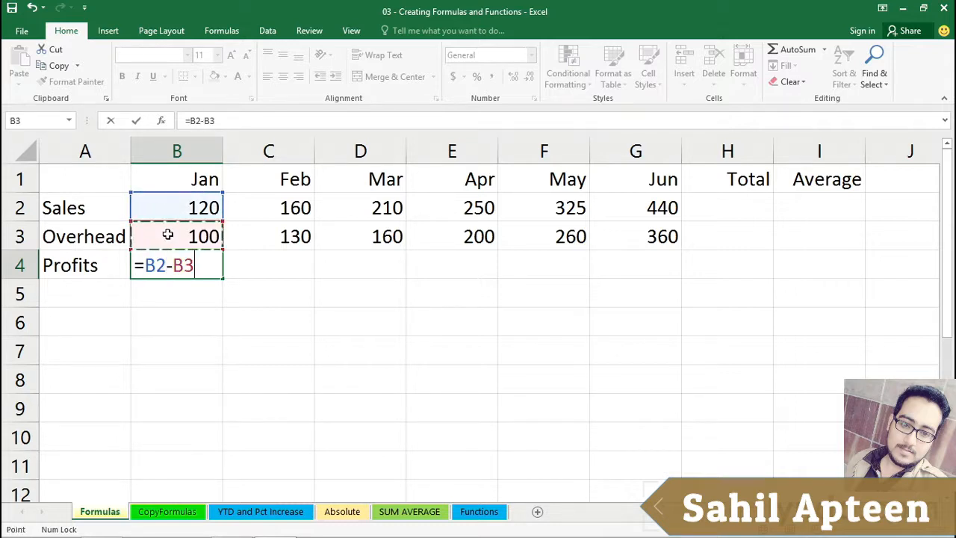
key("Return")
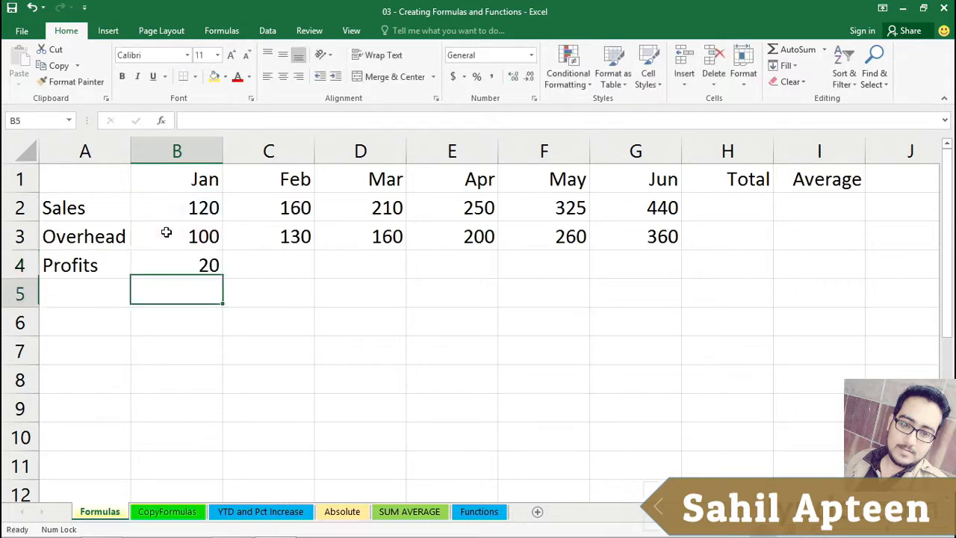
left_click(168, 263)
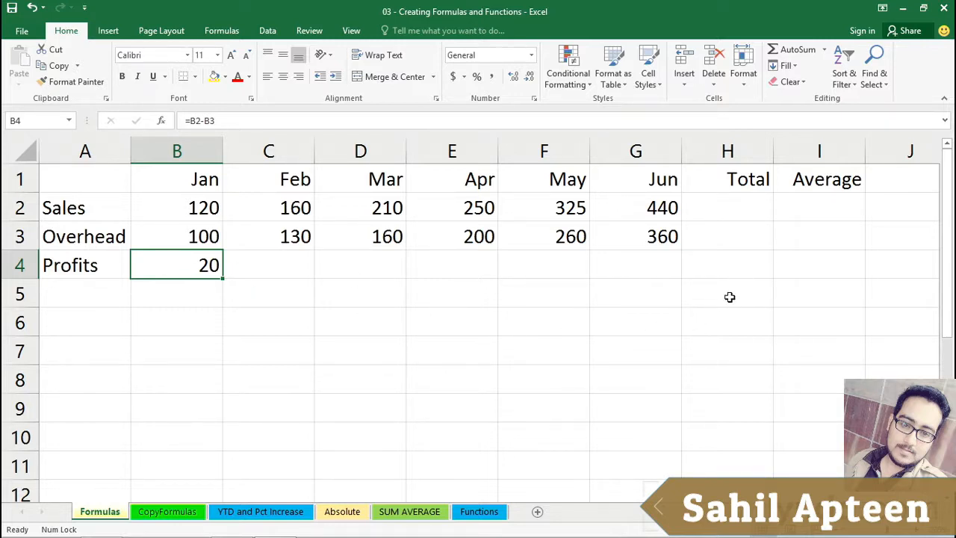
left_click(724, 203)
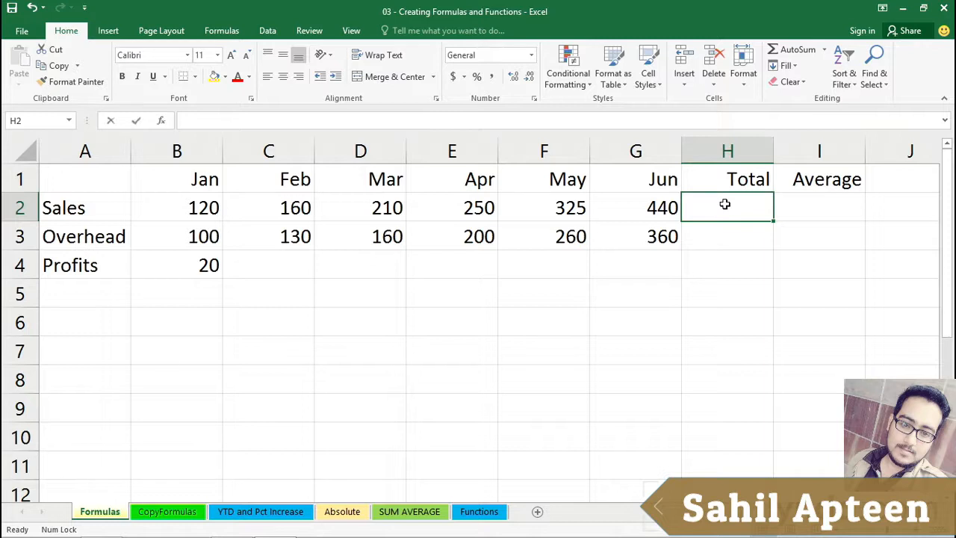
type("=")
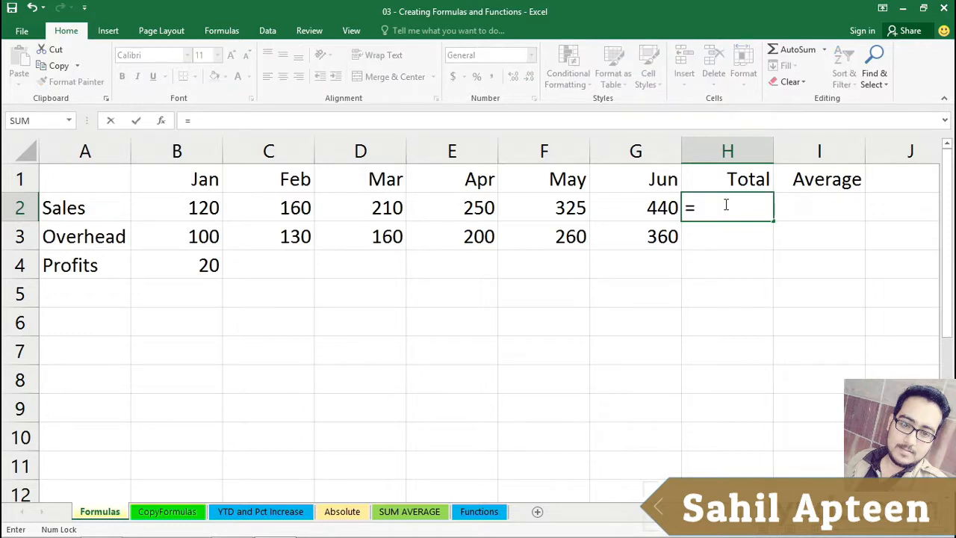
type("b2+")
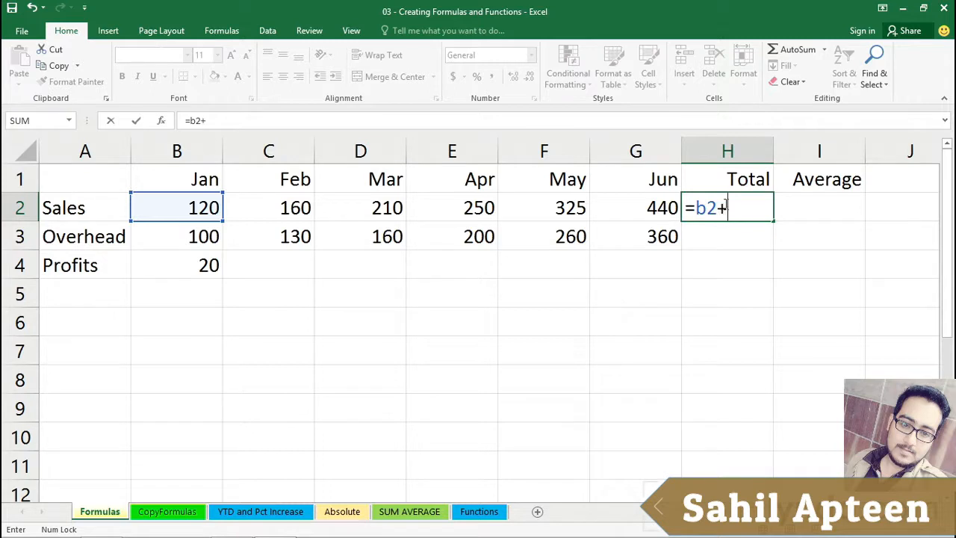
type("c2+")
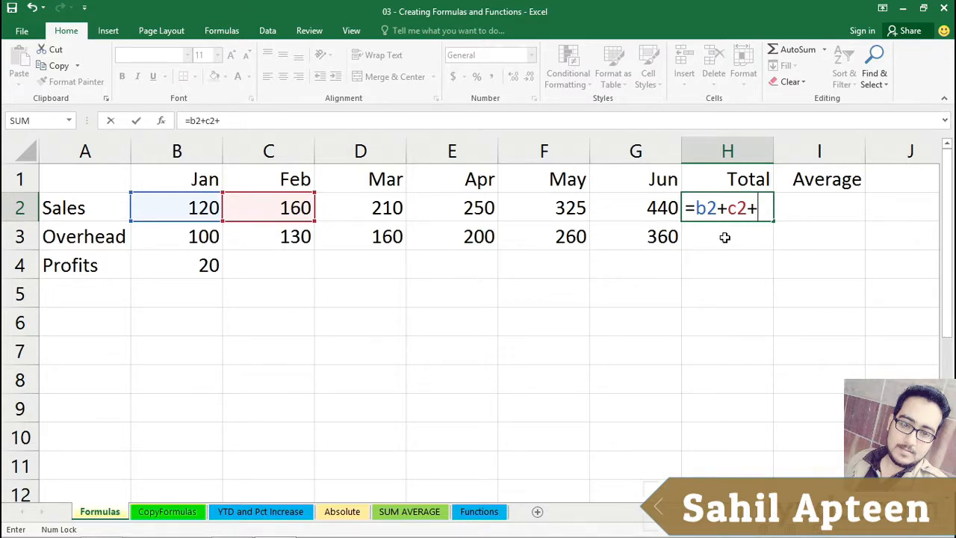
key("Escape")
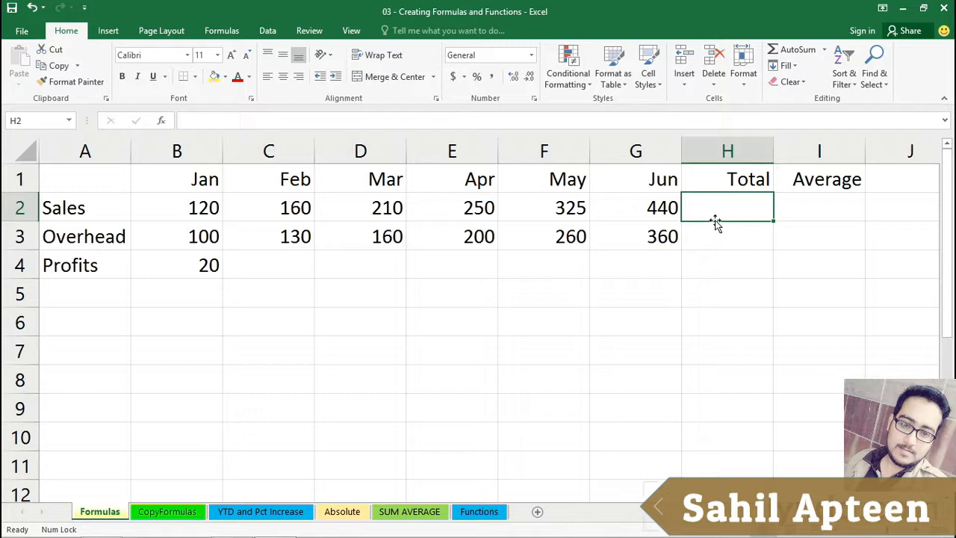
Step: Total the January to June sales in cell H2 with =sum(B2:G2), and select the summed range to check it
left_click(222, 33)
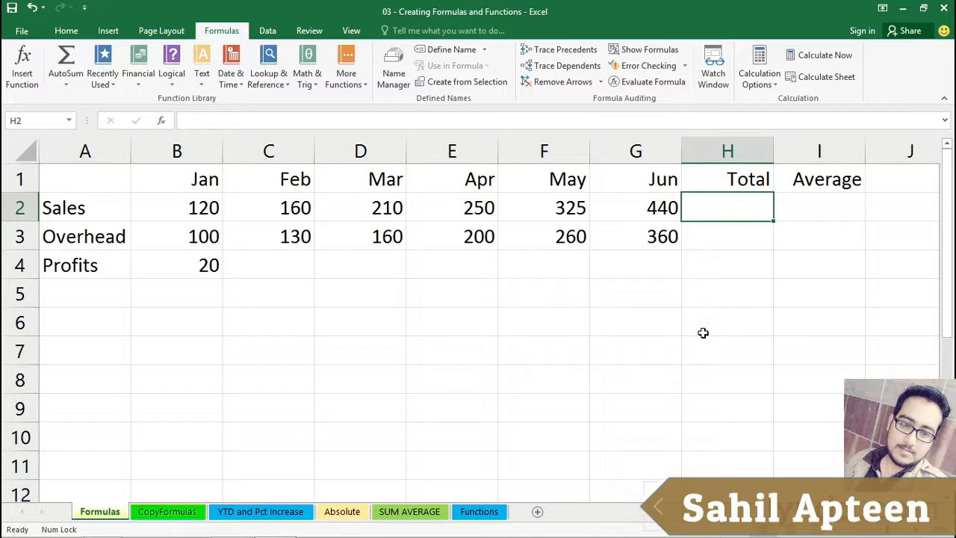
type("=")
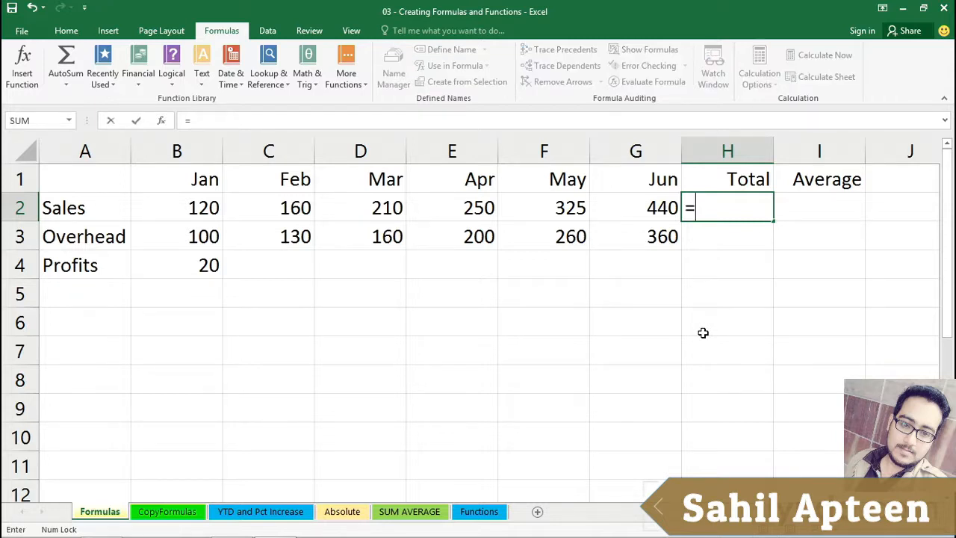
type("s")
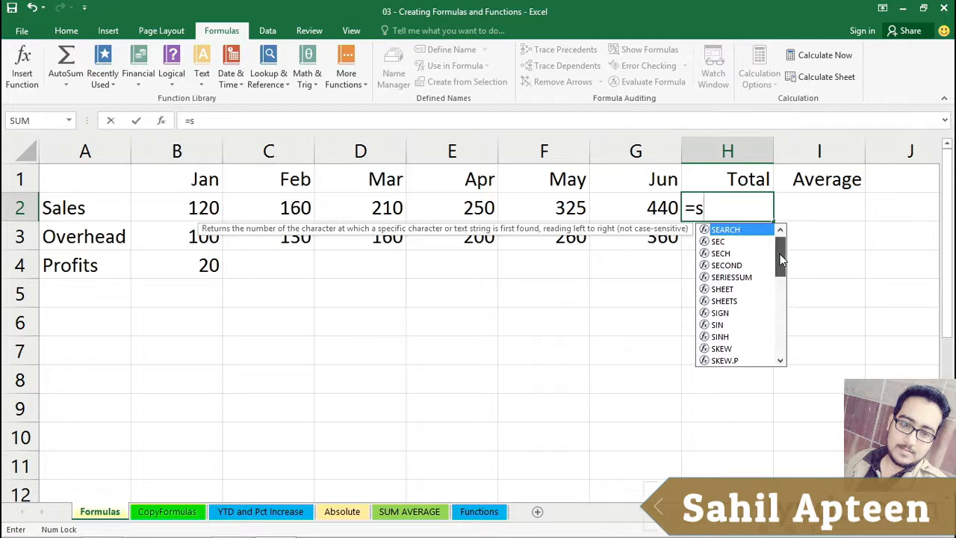
mouse_move(779, 252)
left_mouse_down()
mouse_move(787, 345)
mouse_move(776, 255)
left_mouse_up()
type("um")
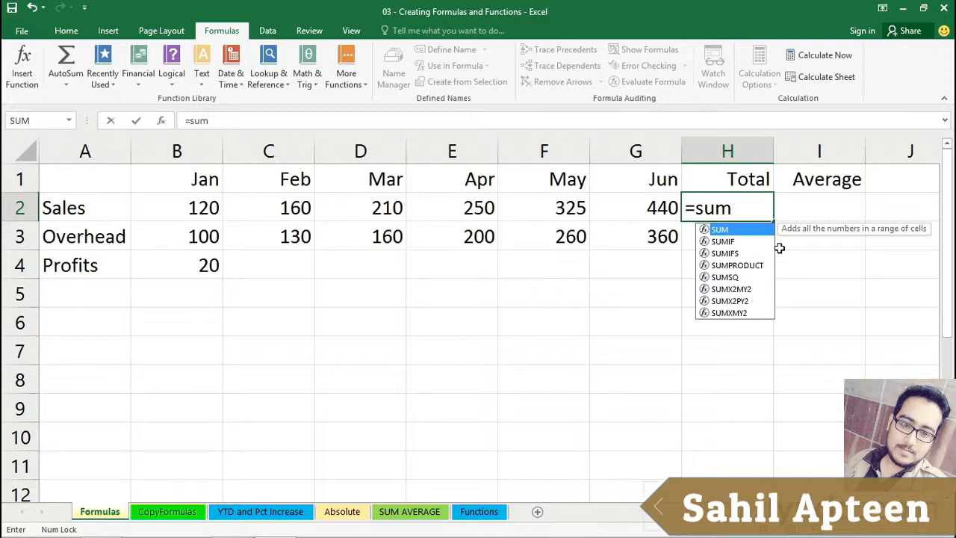
type("(")
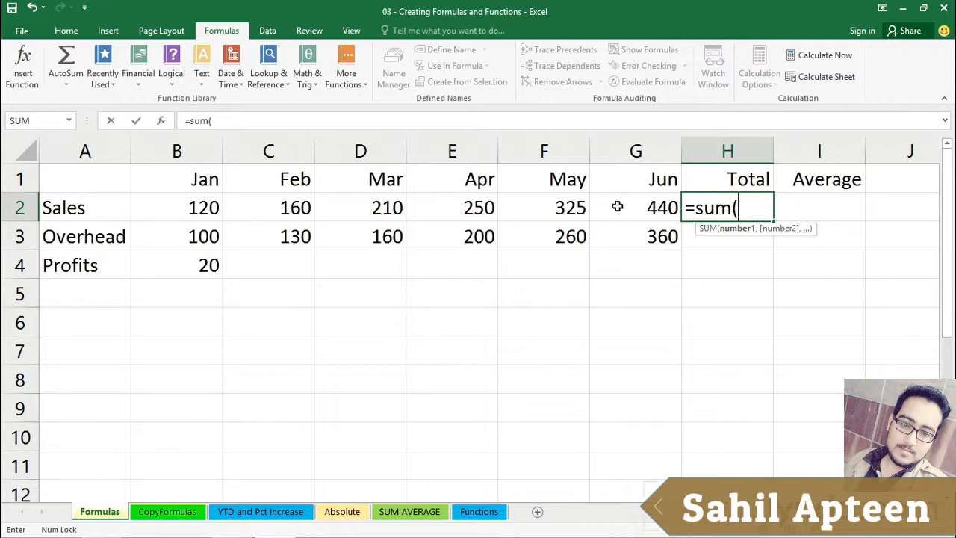
left_click_drag(615, 208, 191, 210)
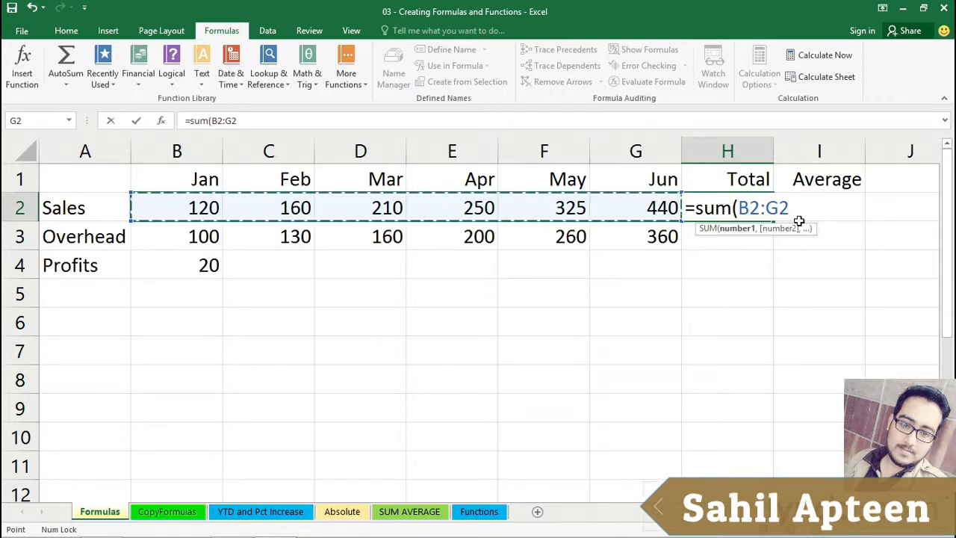
key("Return")
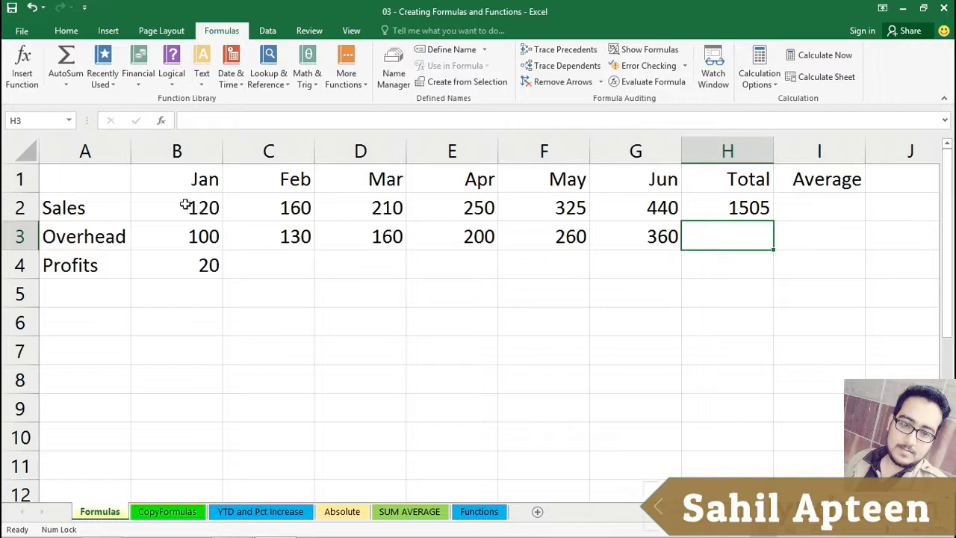
left_click_drag(185, 205, 605, 196)
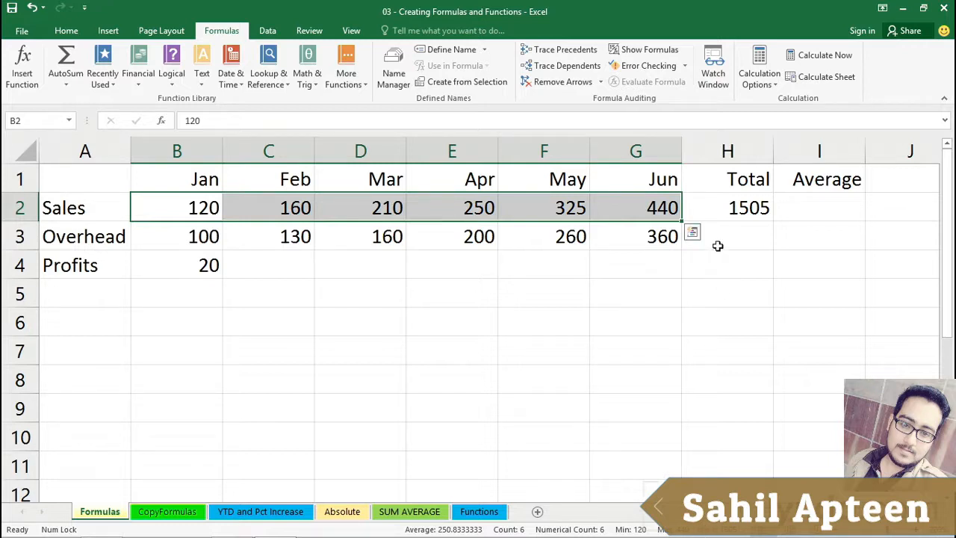
Step: Review the sales total formula in H2 together with the January to June sales range it adds up
left_click(718, 214)
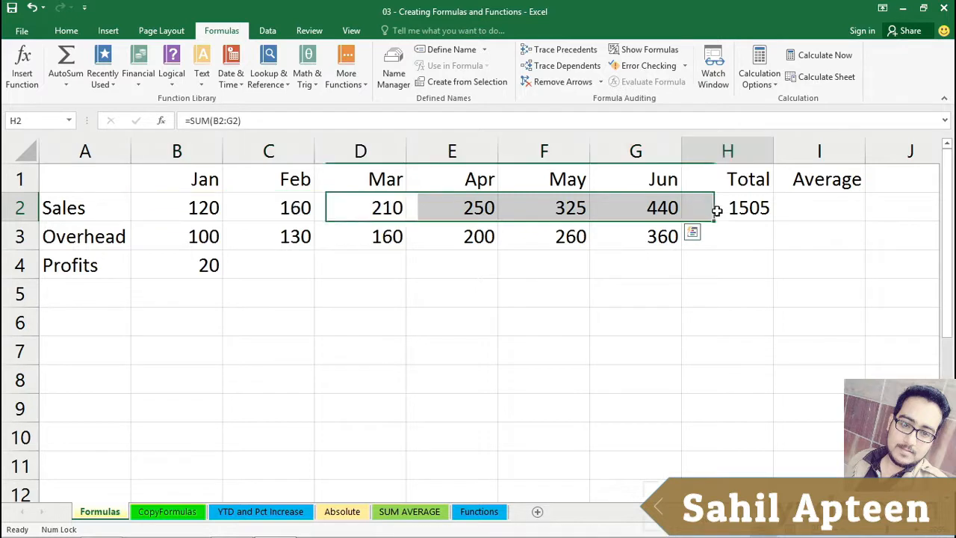
left_click(814, 204)
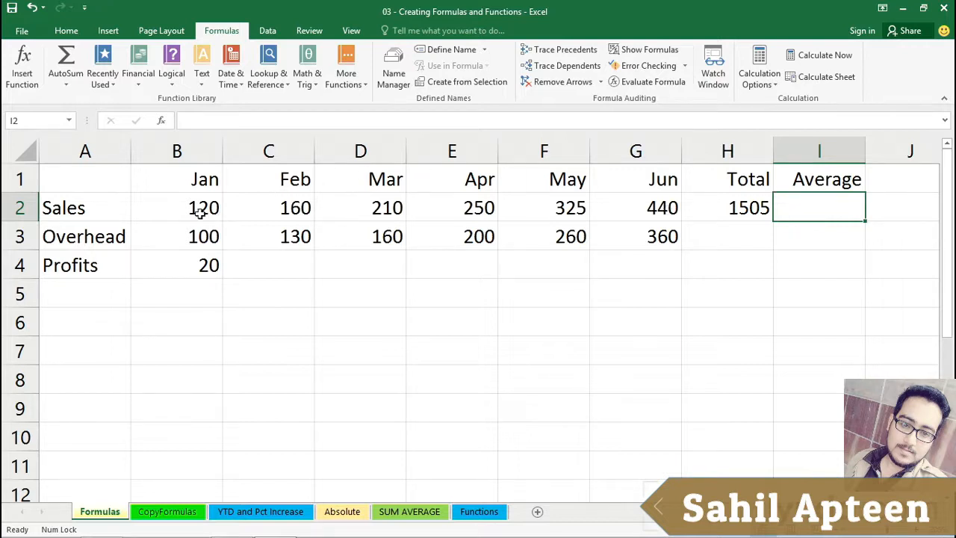
left_click_drag(200, 211, 604, 208)
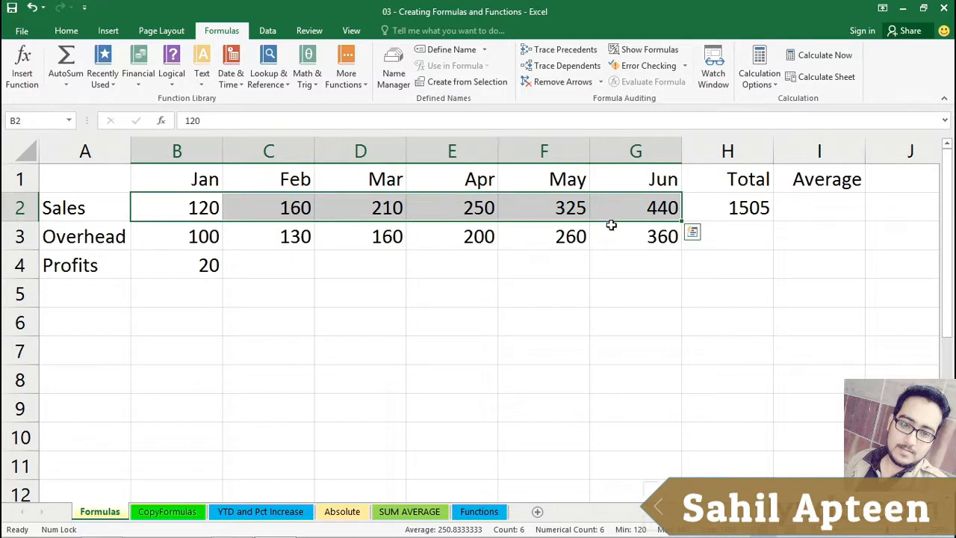
left_click(721, 209)
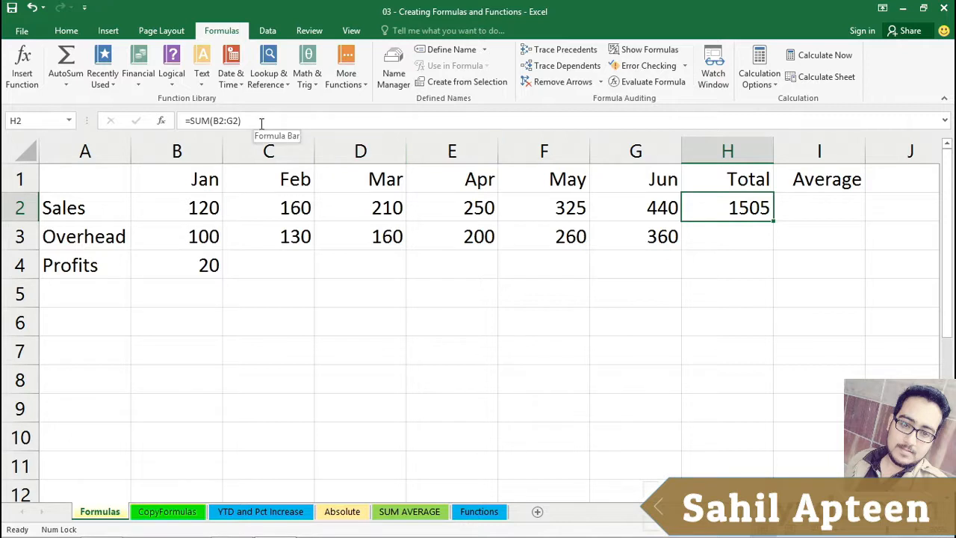
left_click_drag(261, 124, 177, 121)
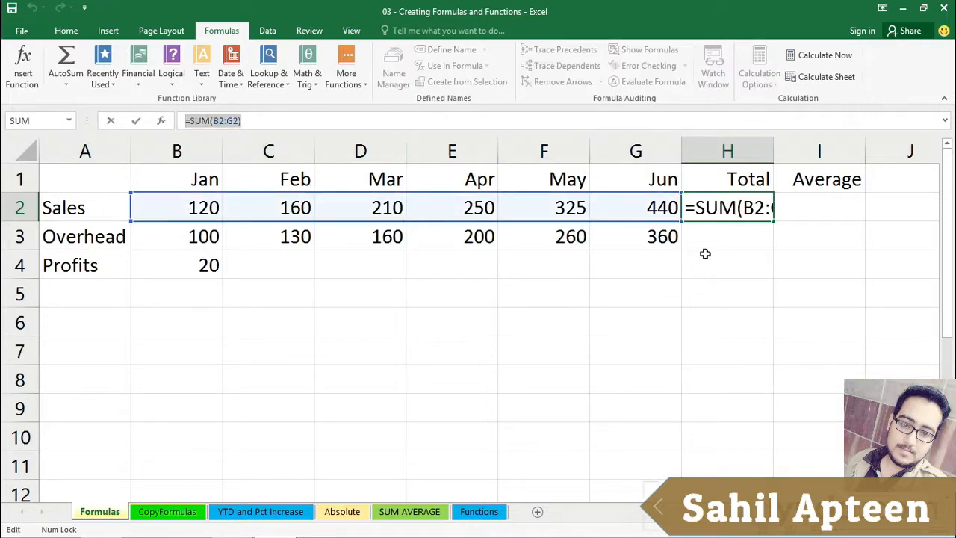
left_click(706, 217)
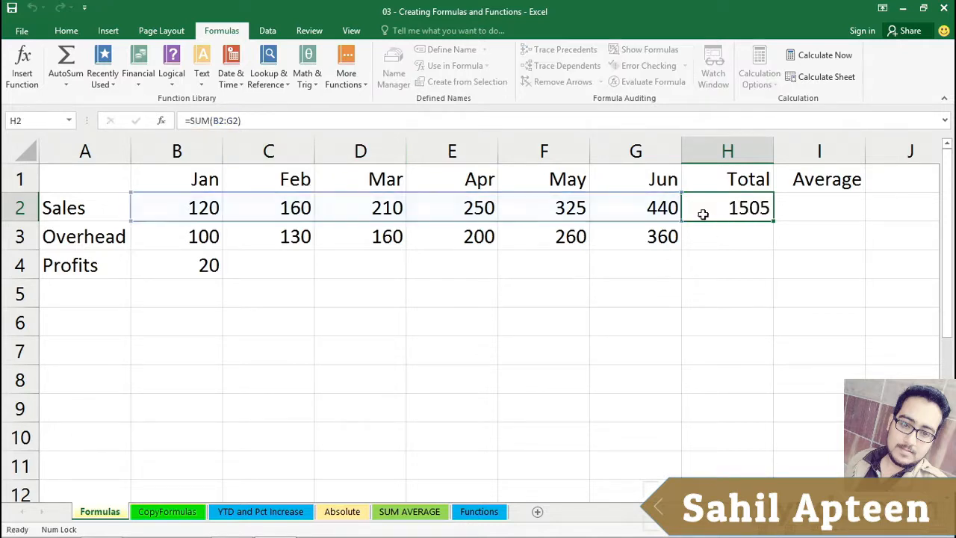
Step: Calculate the average monthly sales in I2 with =H2/6, referencing the total cell, and check the resulting formula against the total in H2
left_click(810, 210)
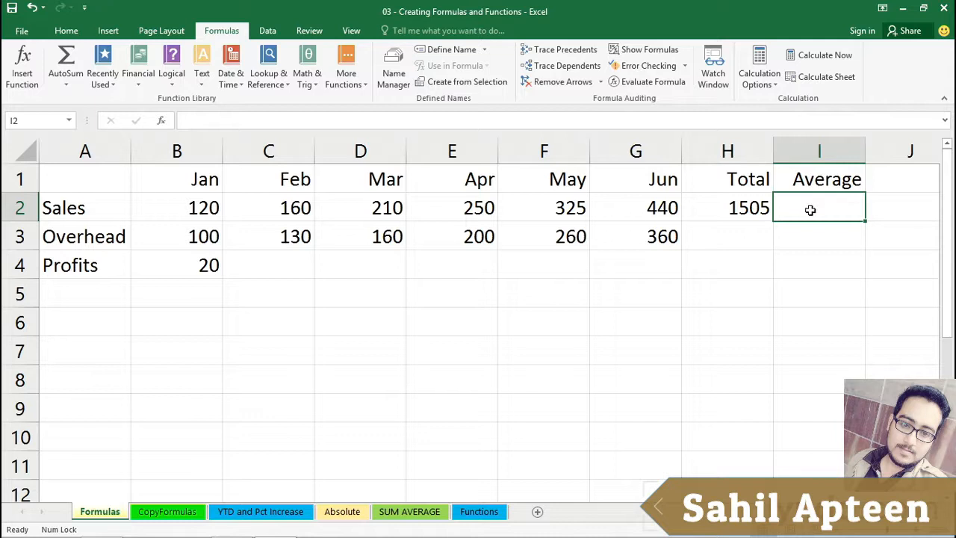
type("=")
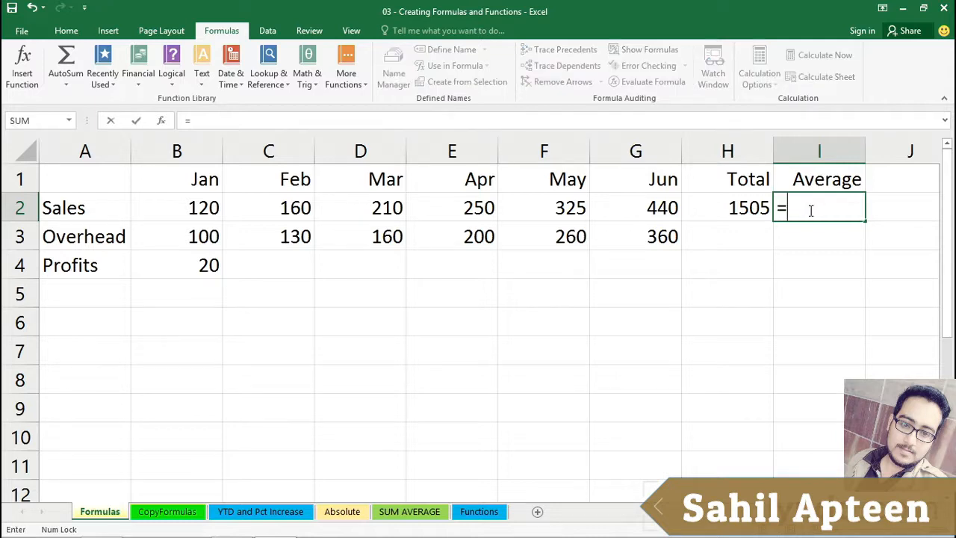
left_click(721, 207)
type("/")
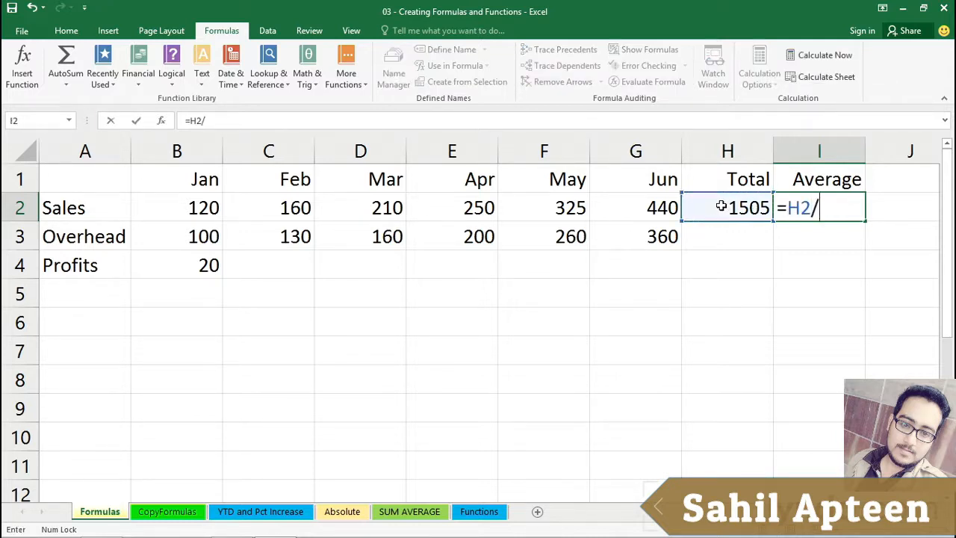
type("6")
key("Return")
left_click(805, 211)
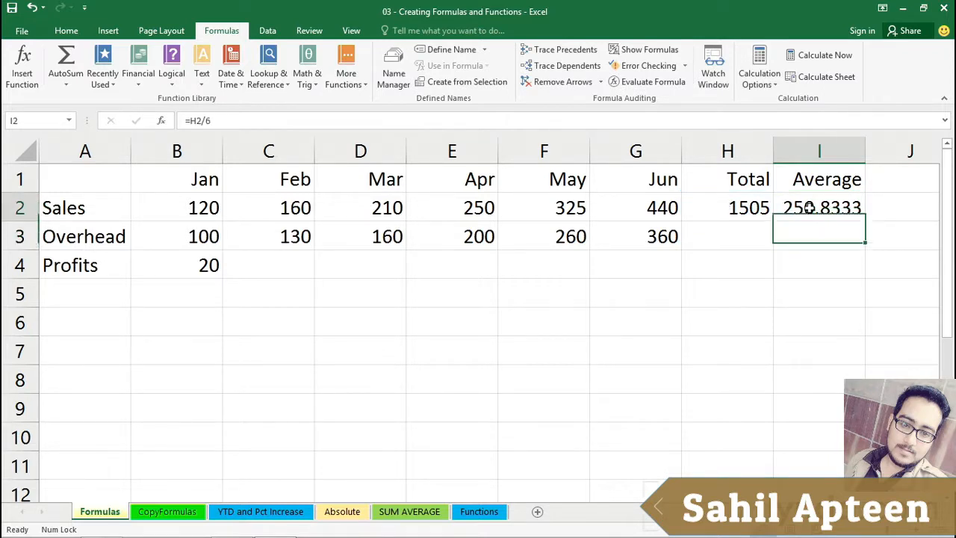
left_click(708, 207)
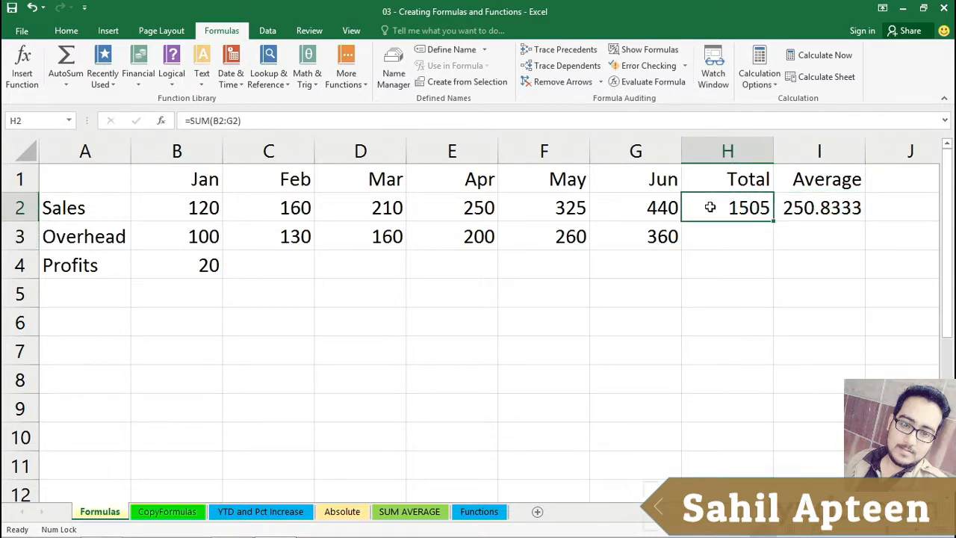
left_click(185, 262)
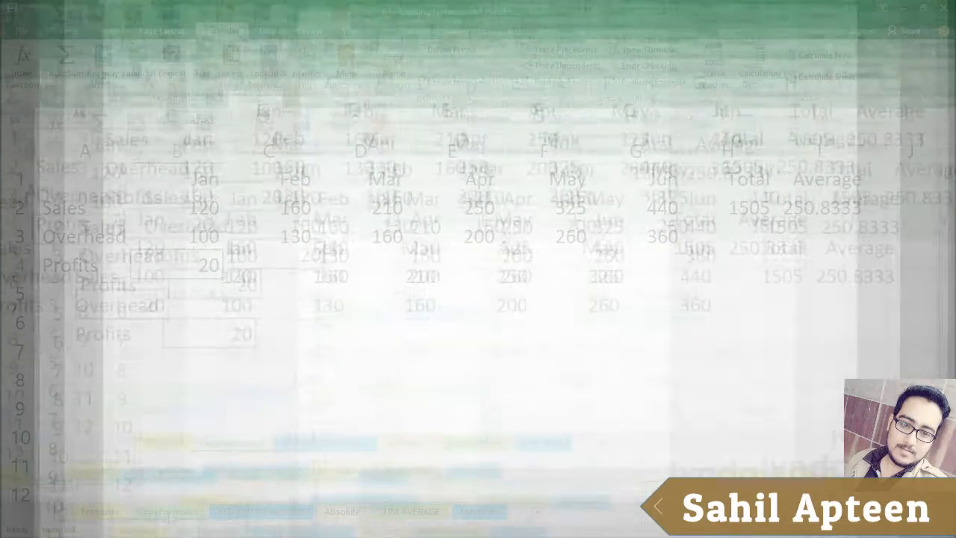
Step: Switch to the CopyFormulas sheet and inspect the January profits formula in B4 alongside the empty February profits cell C4
left_click(168, 512)
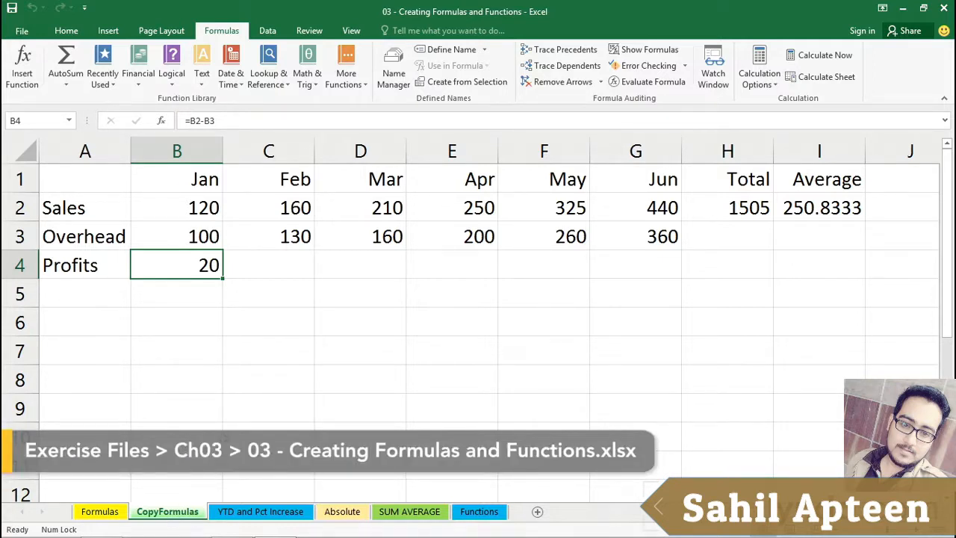
double_click(178, 258)
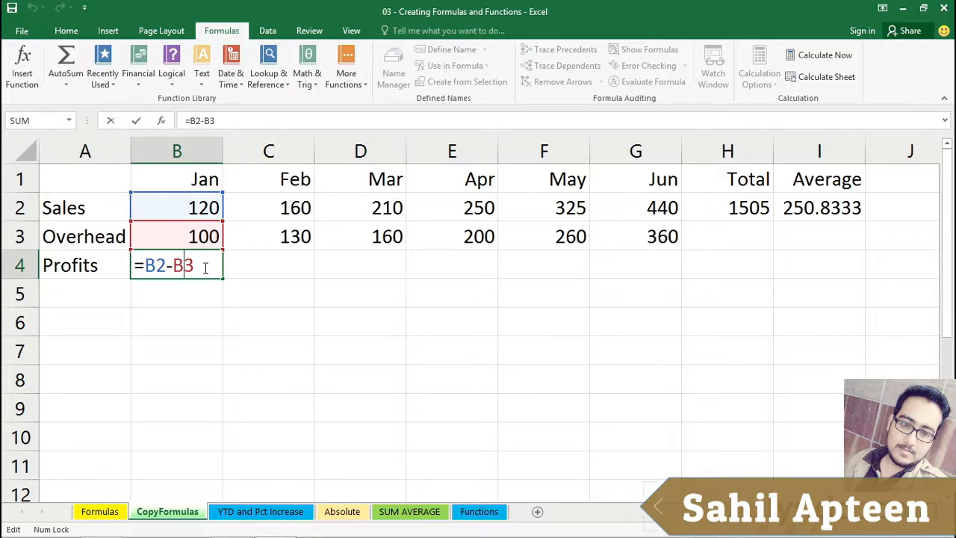
key("ctrl+Return")
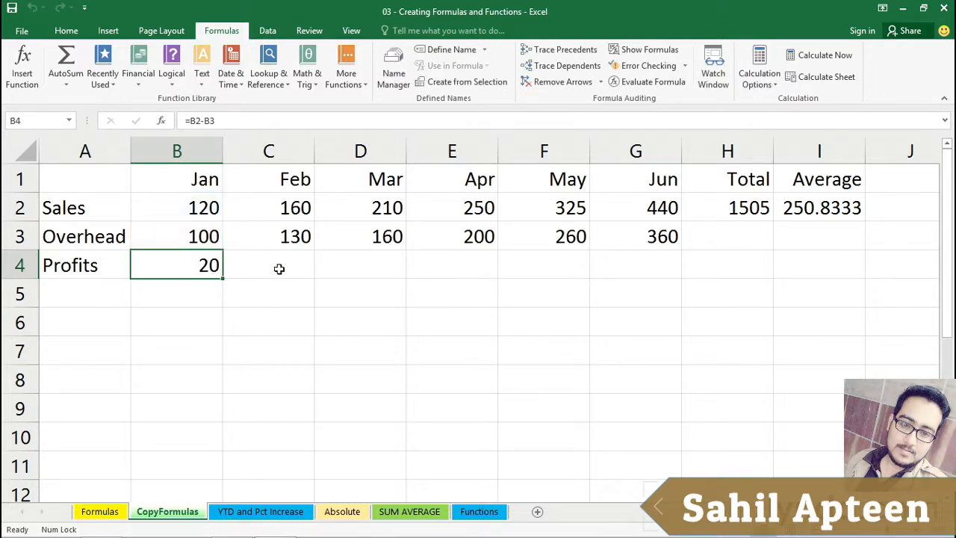
left_click(278, 270)
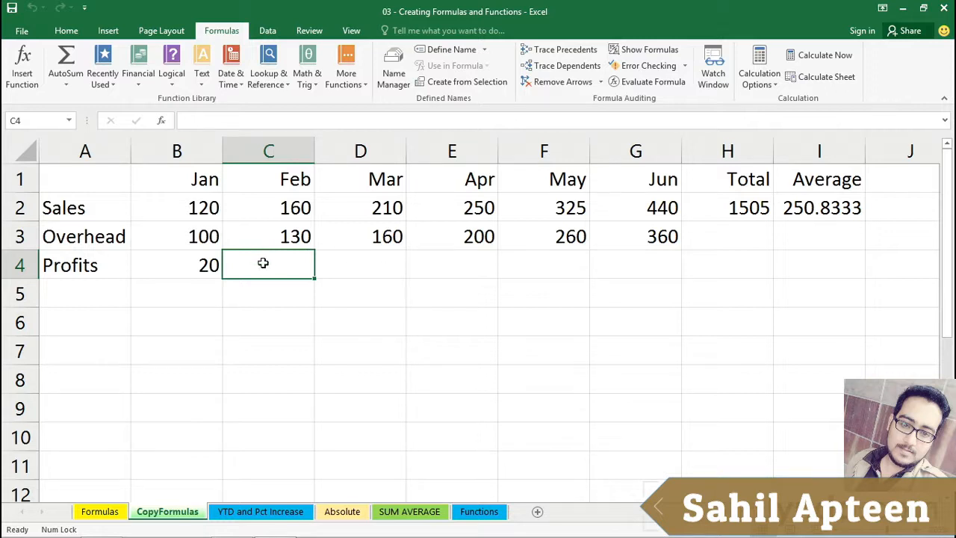
left_click(206, 265)
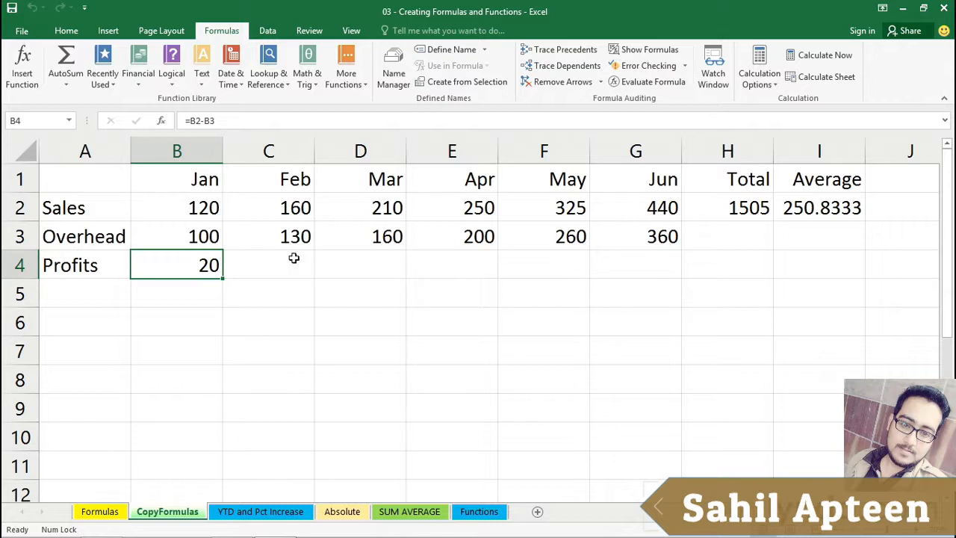
Step: Examine which cells the January profits formula in B4 refers to, keeping it as is, and compare with February cell C4
double_click(169, 262)
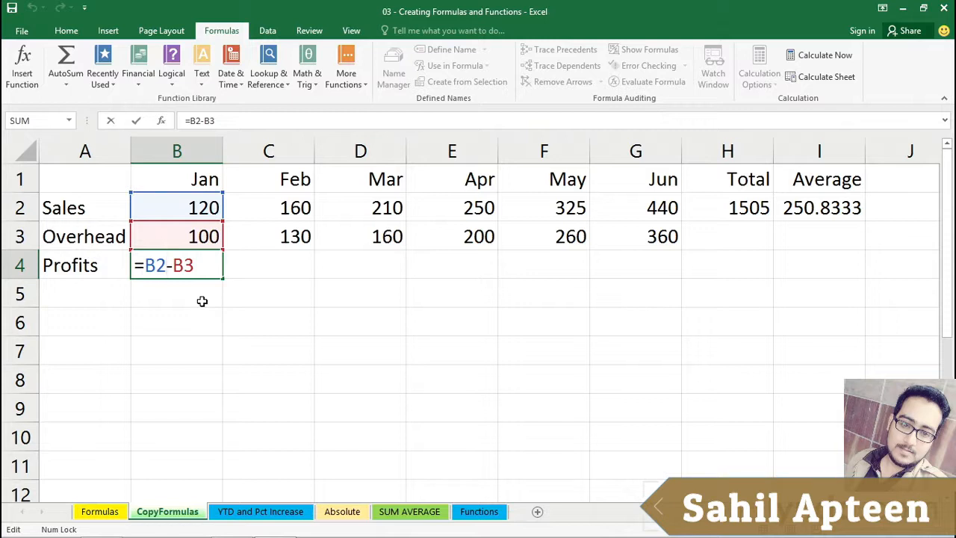
key("Escape")
left_click(256, 265)
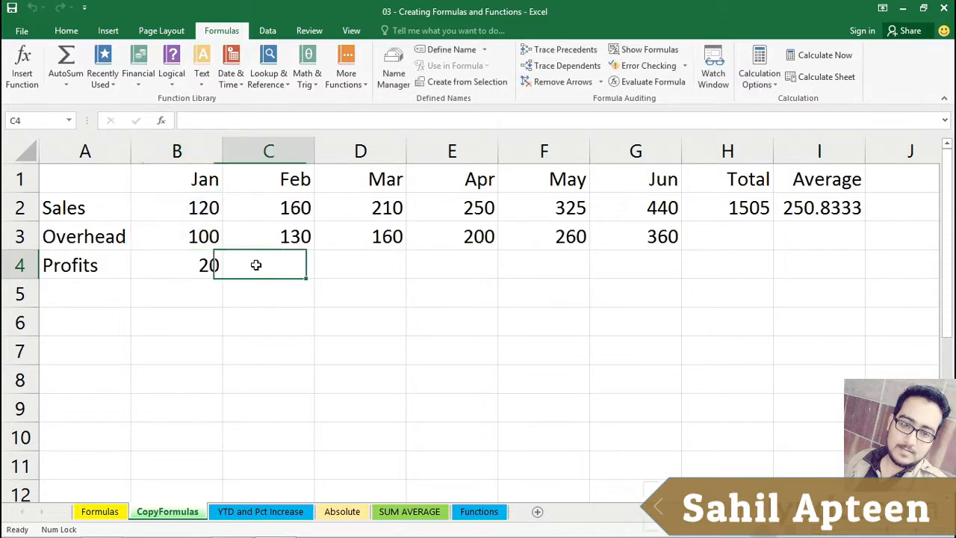
left_click(182, 266)
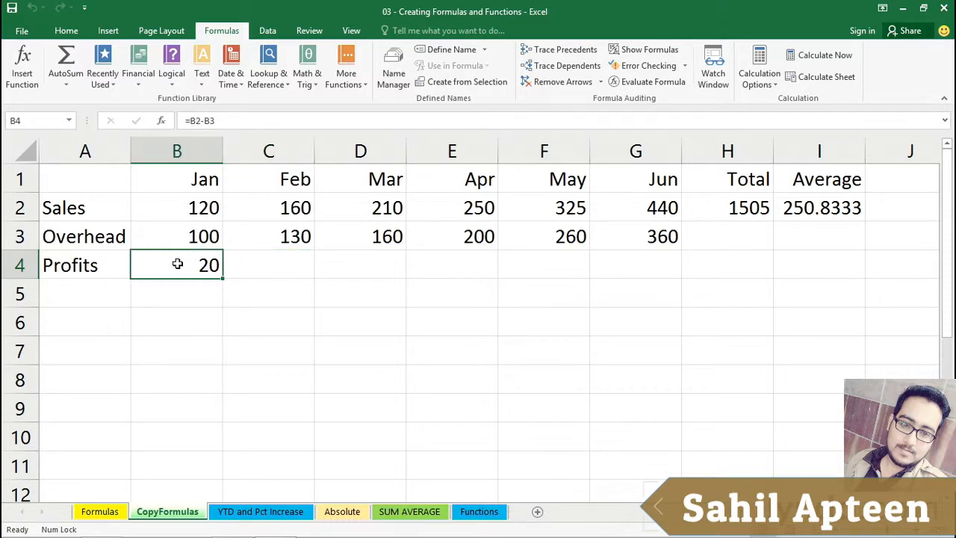
double_click(177, 263)
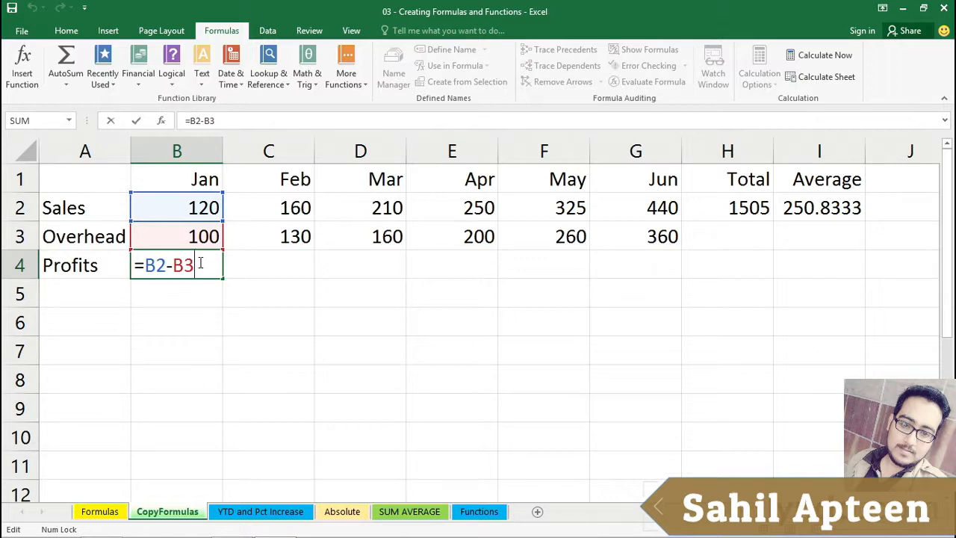
key("ctrl+Return")
left_click(255, 265)
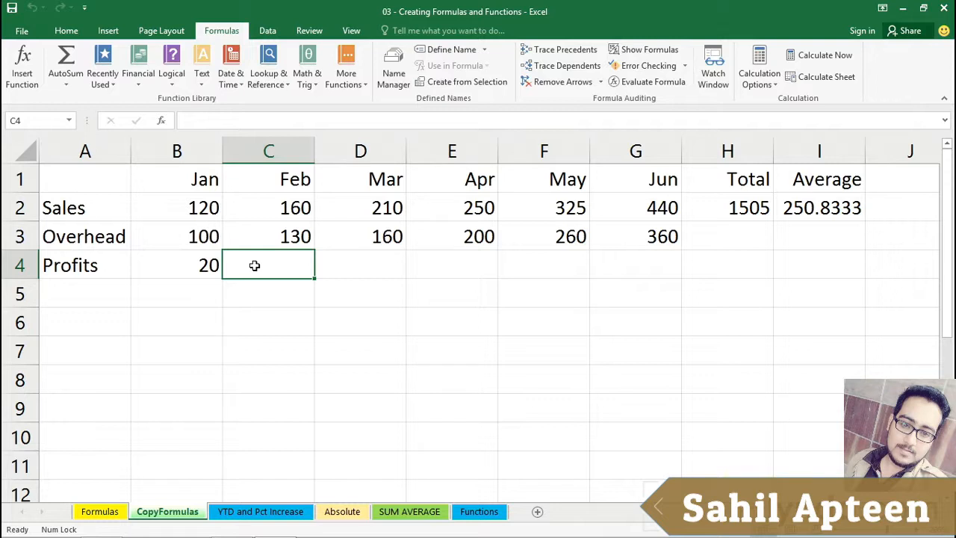
Step: Trace the sales and overhead cells above B4 and above C4 to compare their relative positions for January and February
left_click(182, 262)
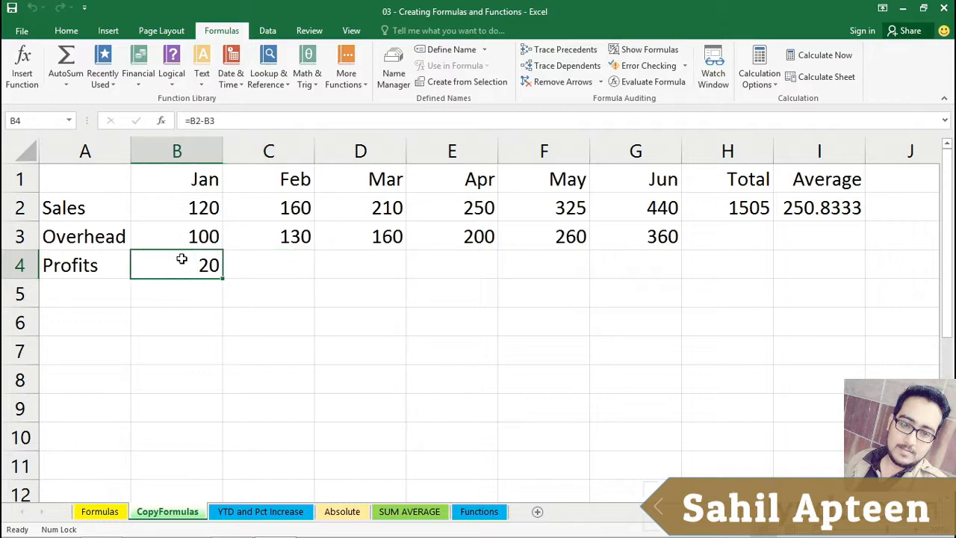
key("Up")
key("Up")
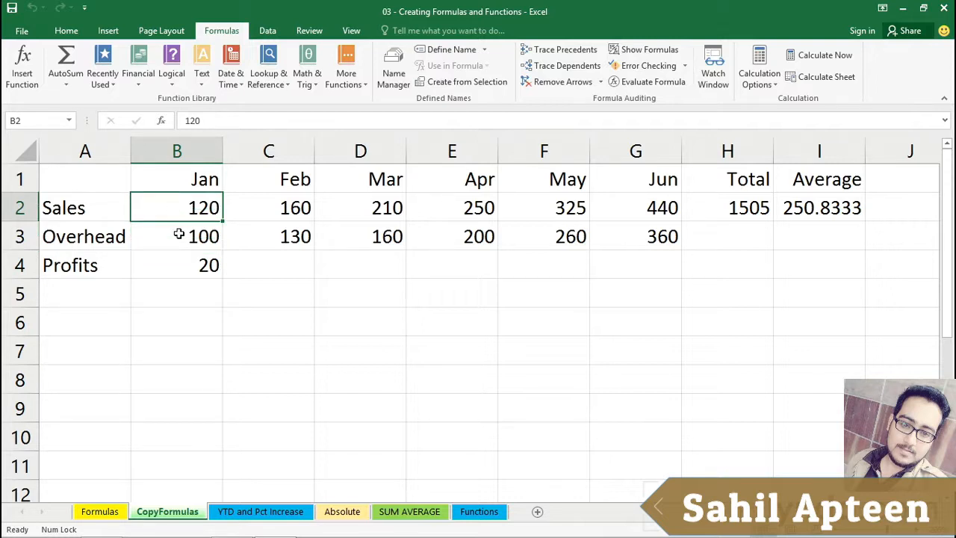
left_click(179, 233)
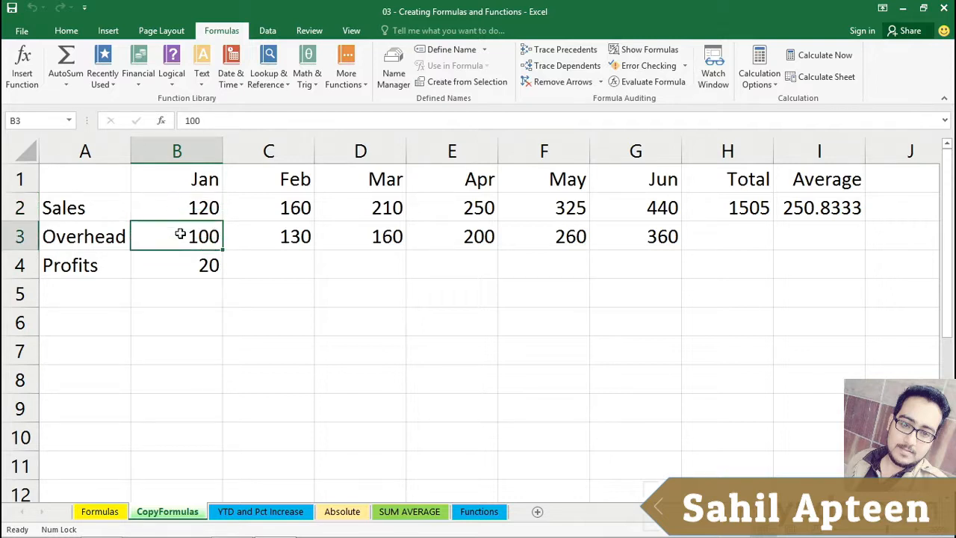
left_click(258, 259)
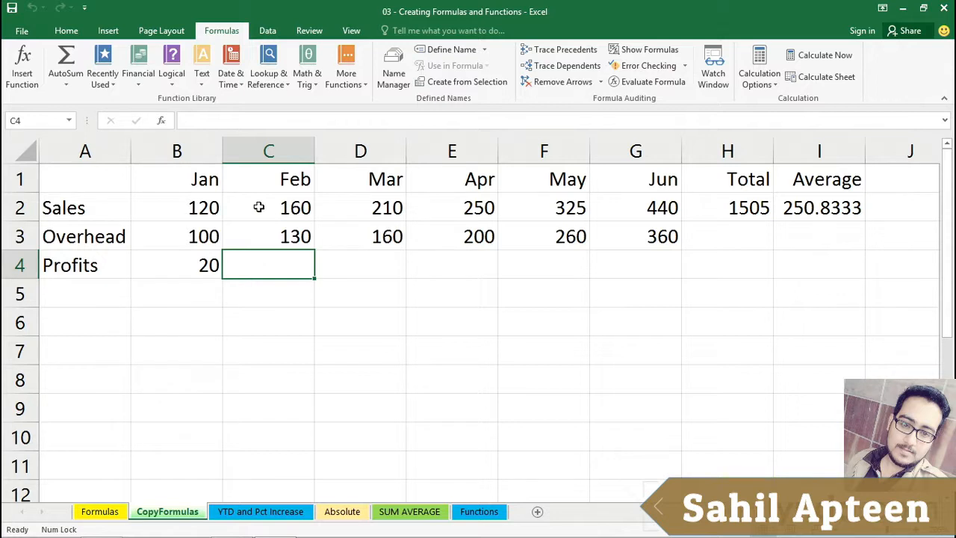
key("Up")
key("Up")
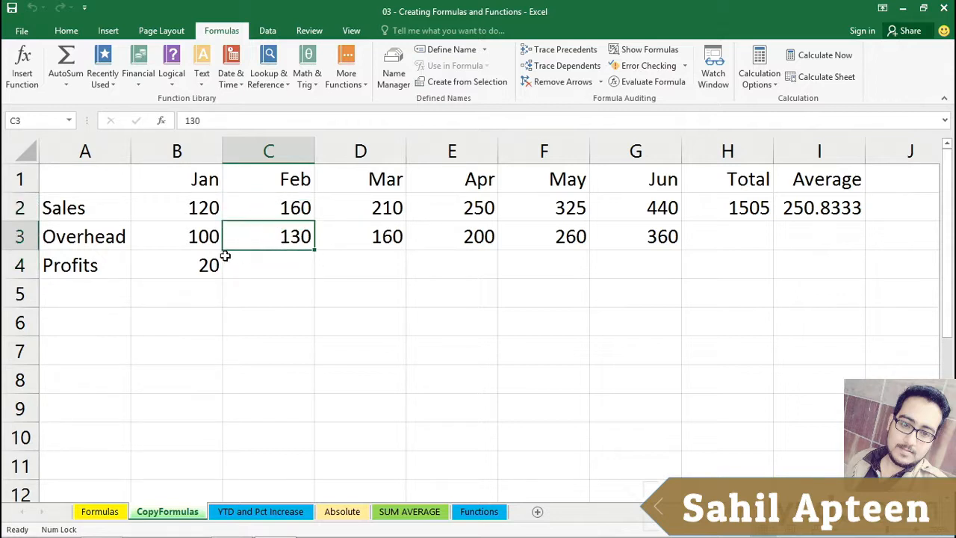
Step: Recheck the January profits formula in B4 and fill it across through G4 for February to June
left_click(194, 264)
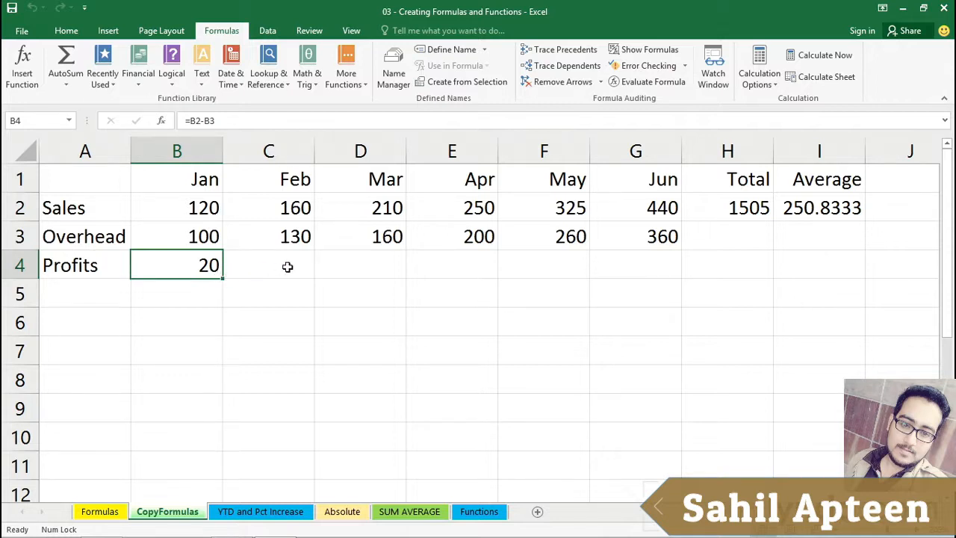
double_click(184, 265)
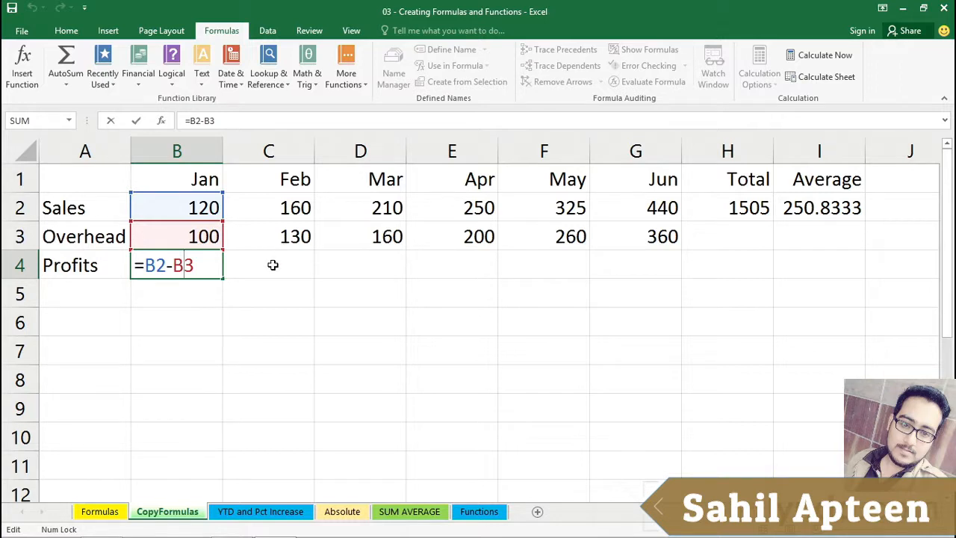
key("ctrl+Return")
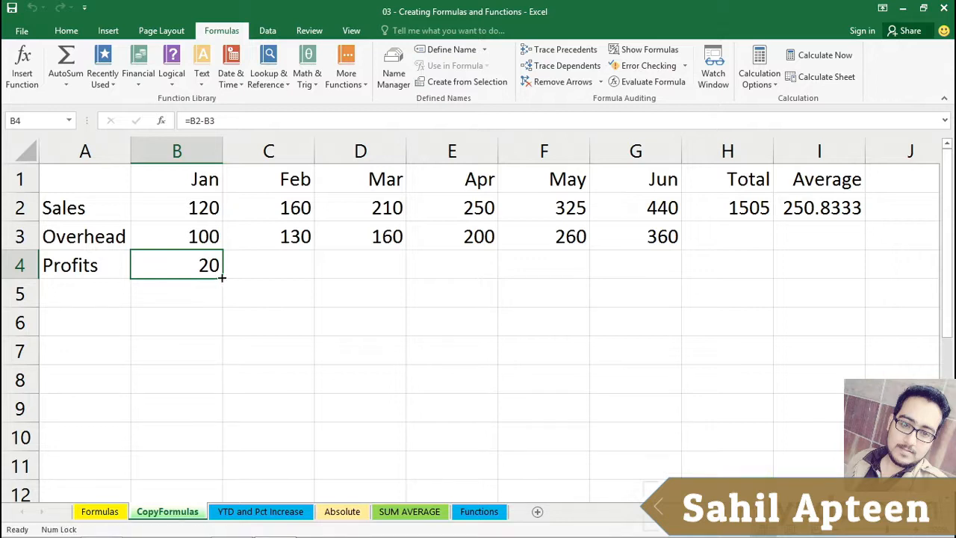
left_click_drag(222, 277, 641, 268)
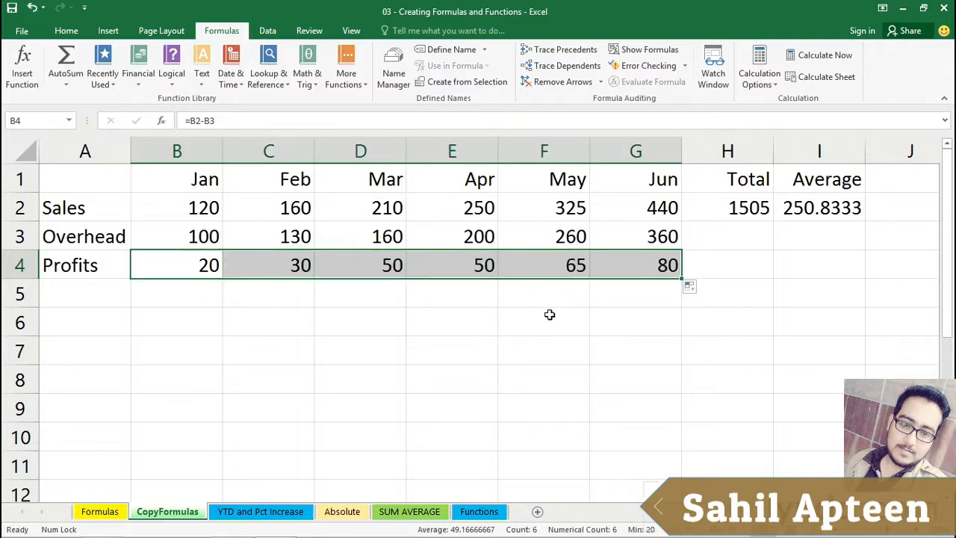
Step: Check which cells the copied April and June profits formulas in E4 and G4 refer to, keeping both as they are
left_click(457, 264)
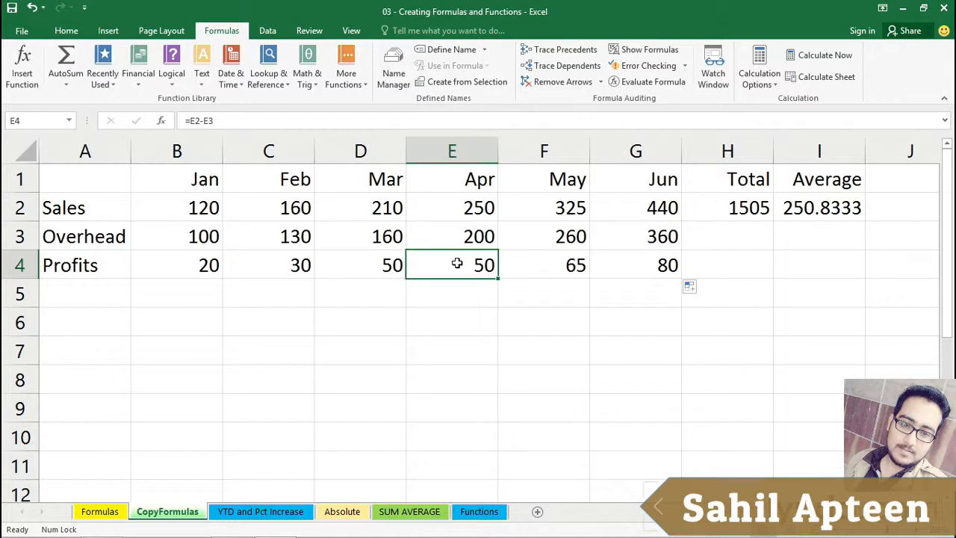
double_click(457, 263)
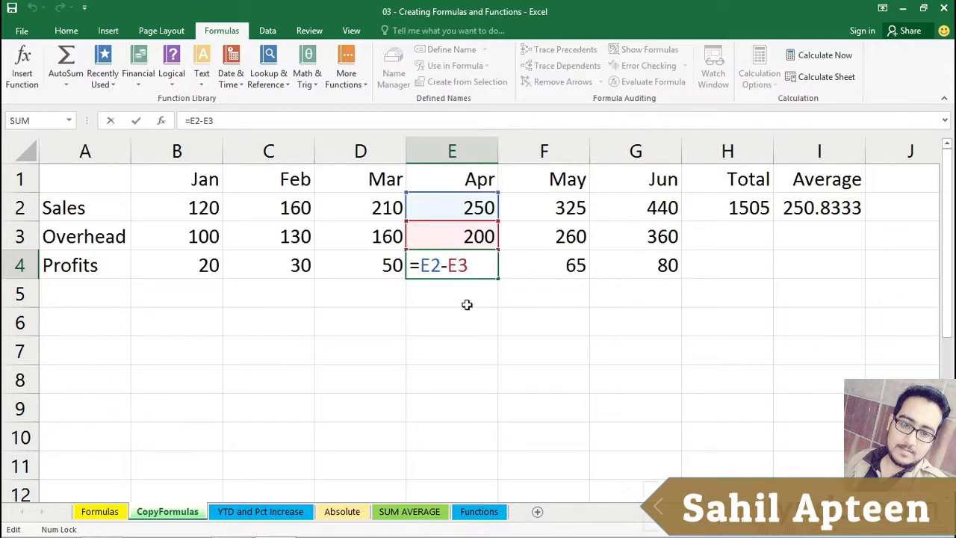
key("Escape")
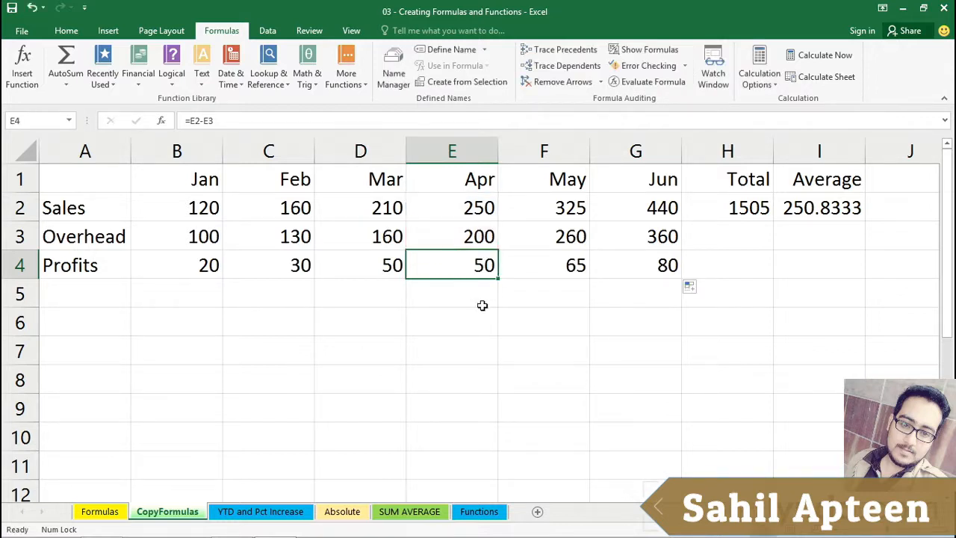
left_click(640, 263)
double_click(639, 264)
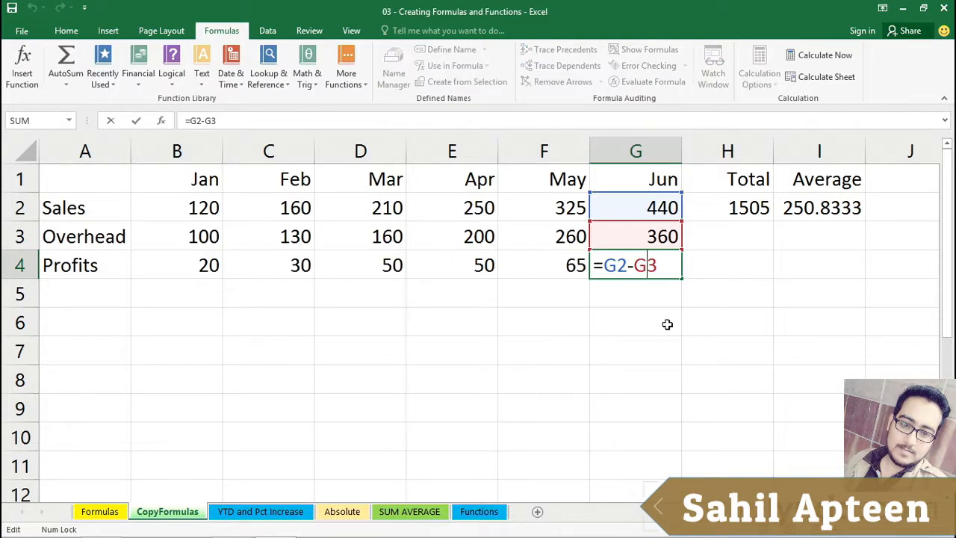
key("Escape")
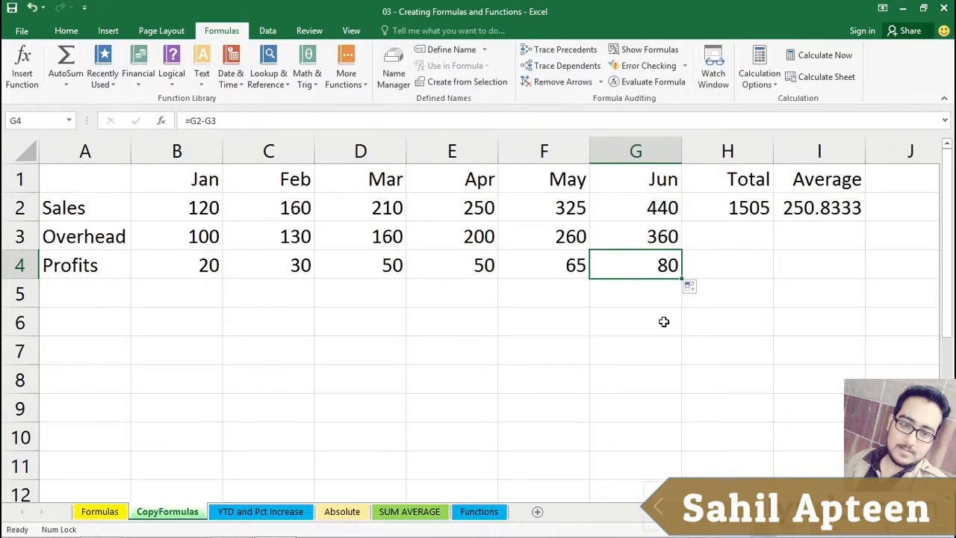
Step: Compare the profits formulas from B4 through E4 with the sales and overhead cells above, examining the references in March cell D4
left_click(198, 261)
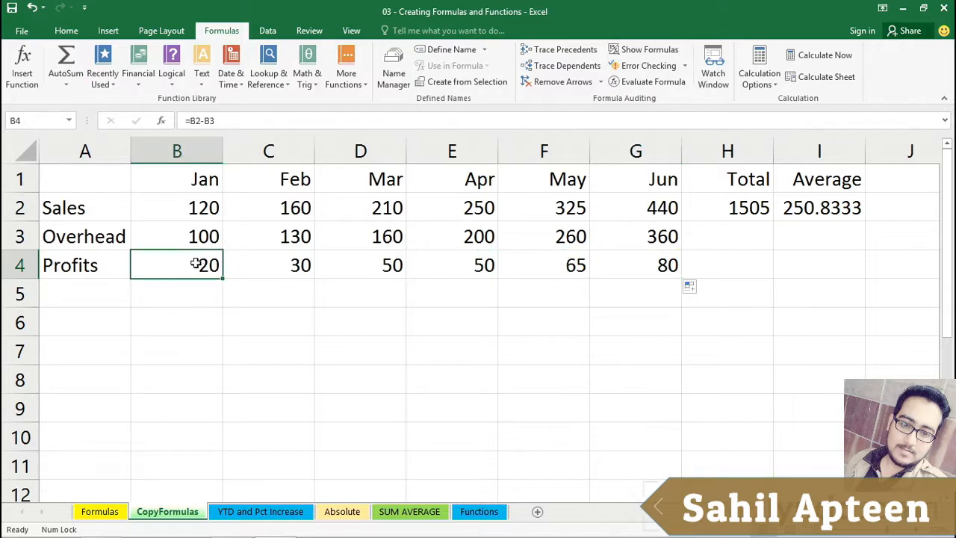
left_click_drag(195, 198, 192, 237)
left_click(257, 265)
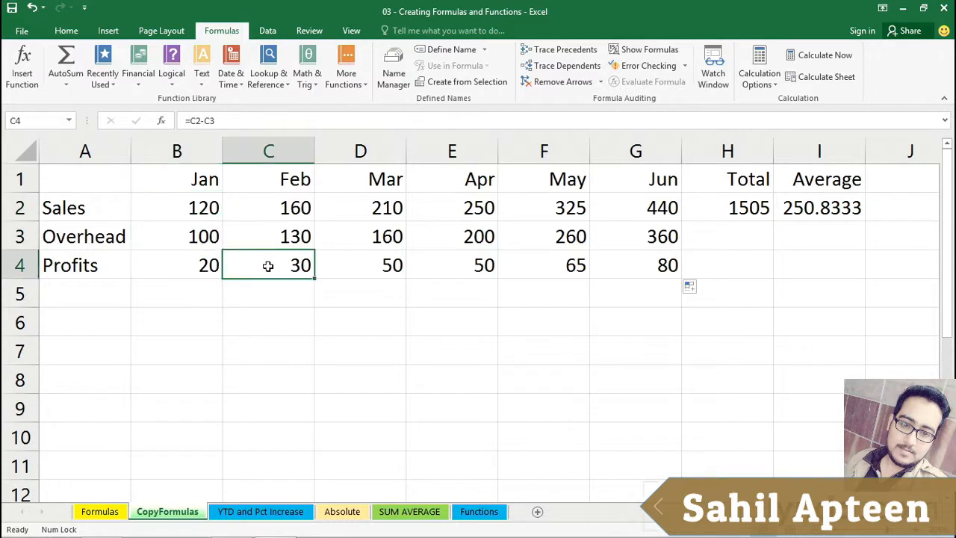
left_click(342, 275)
left_click(435, 272)
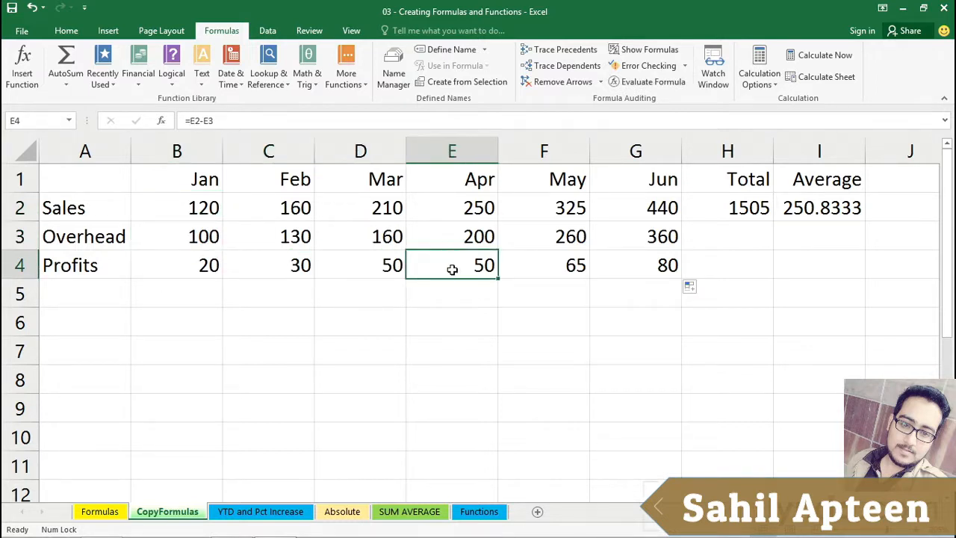
double_click(379, 268)
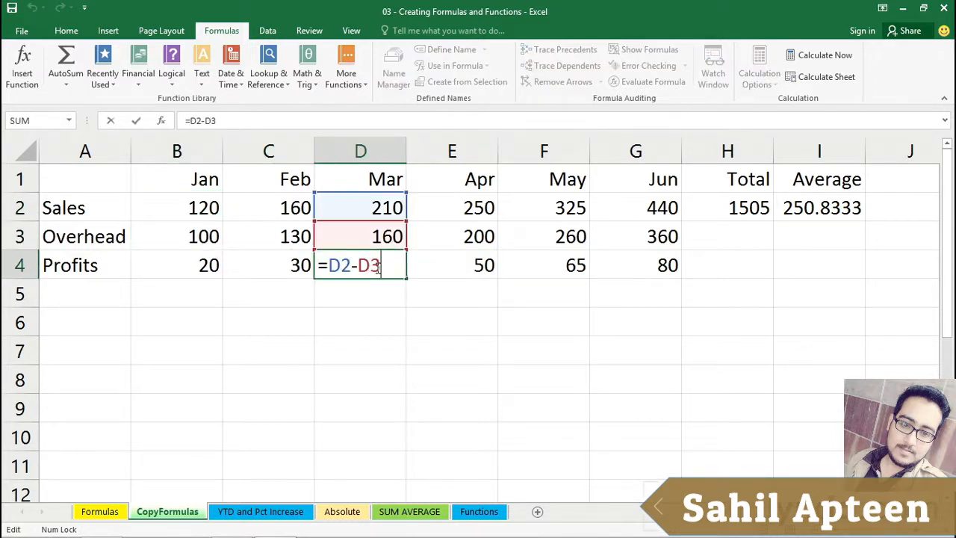
key("Escape")
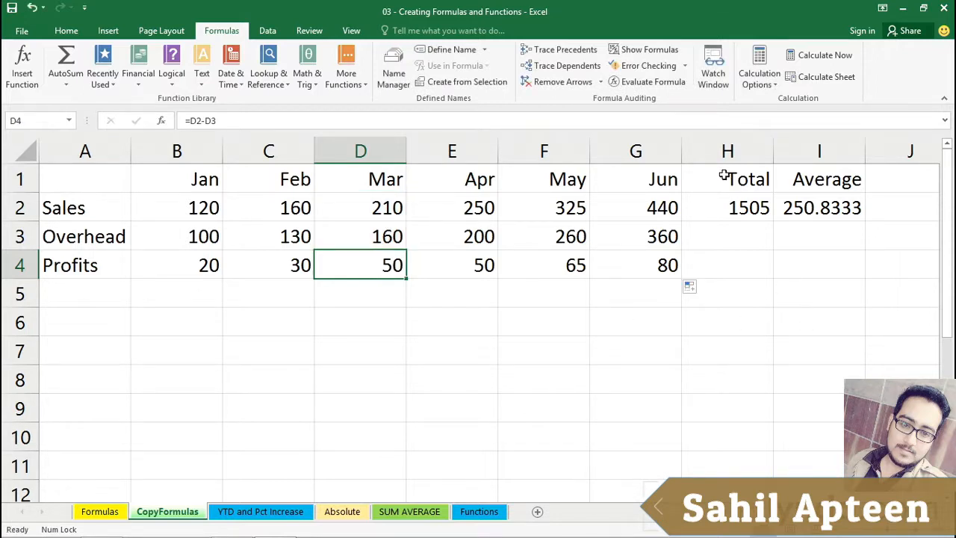
Step: Check the range summed by the sales total formula in H2 and fill it down through H4 for overhead and profits
left_click(725, 208)
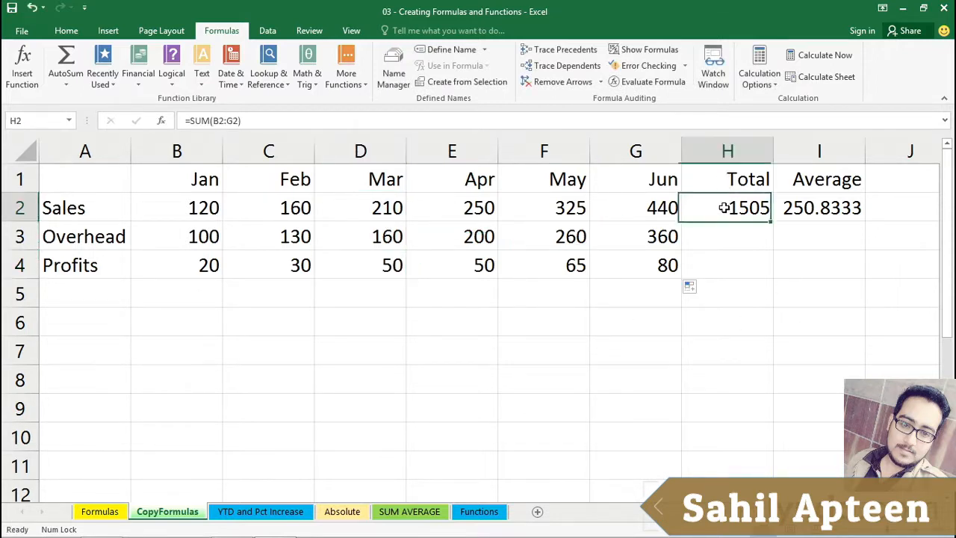
double_click(715, 207)
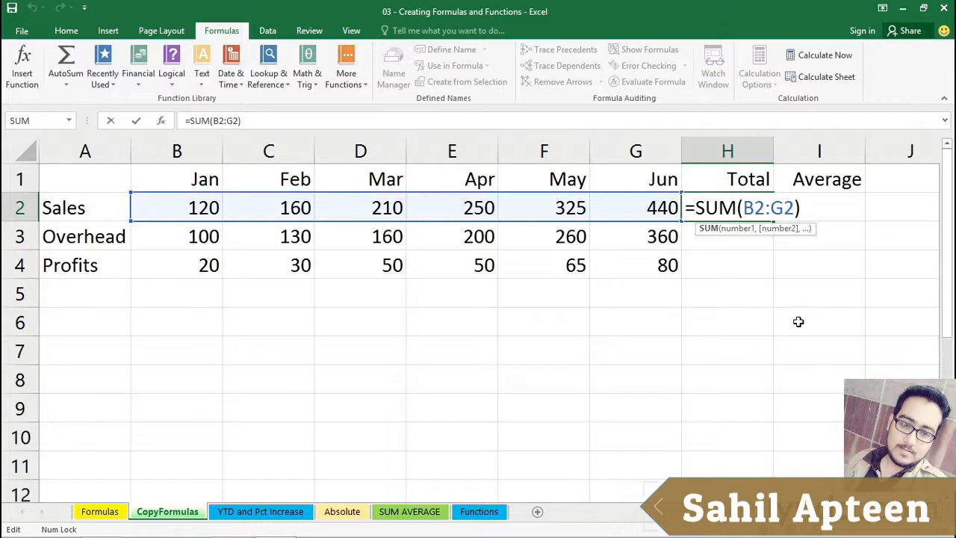
key("Escape")
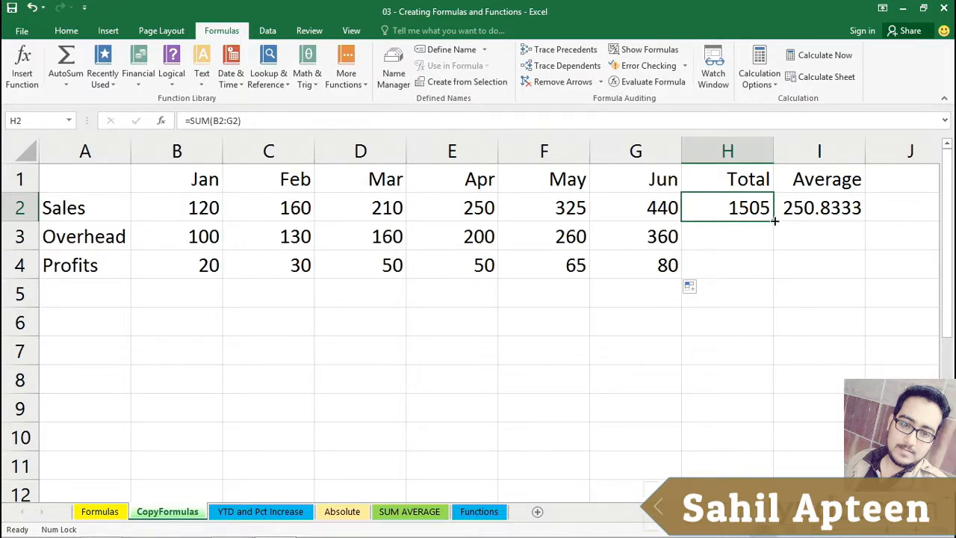
left_click_drag(775, 221, 769, 265)
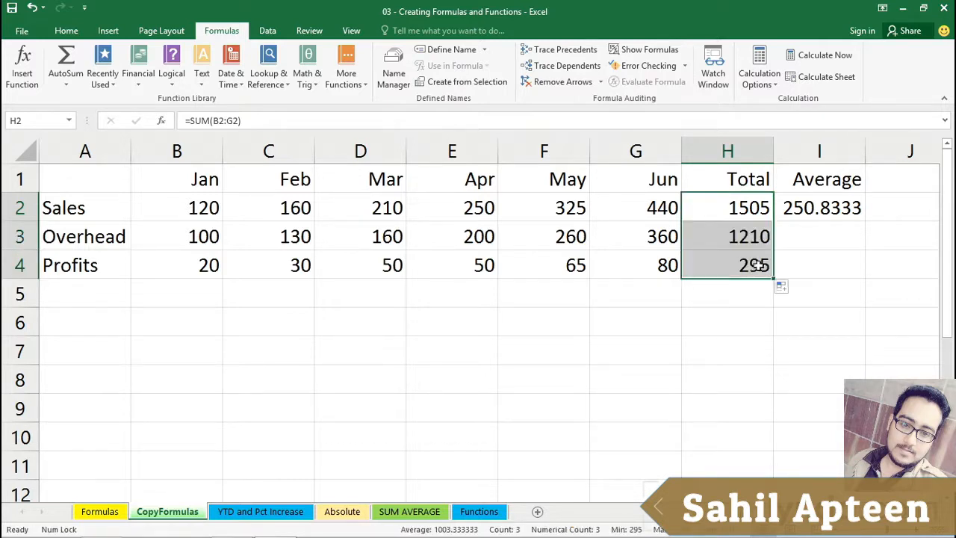
Step: Examine which cells the copied overhead total formula in H3 sums, keeping it as is
left_click(701, 237)
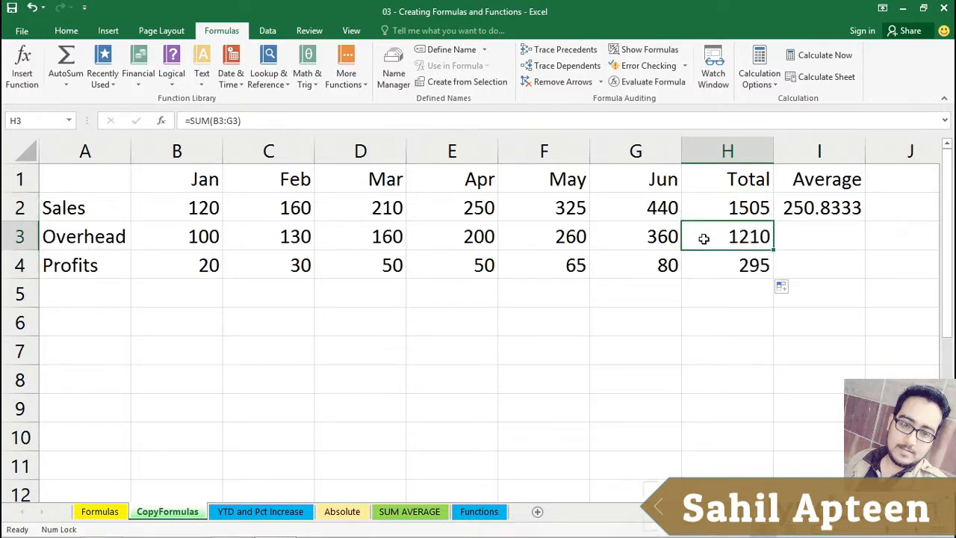
double_click(703, 238)
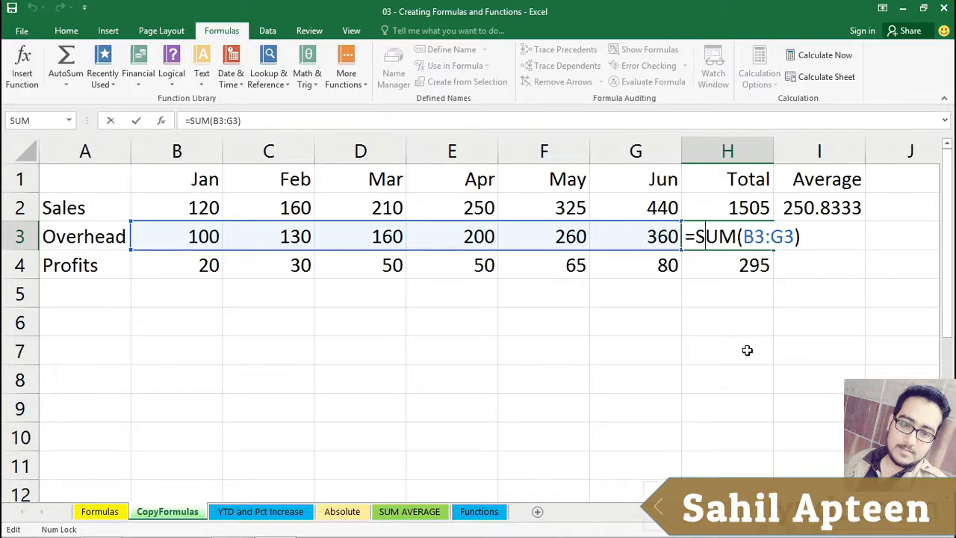
key("Escape")
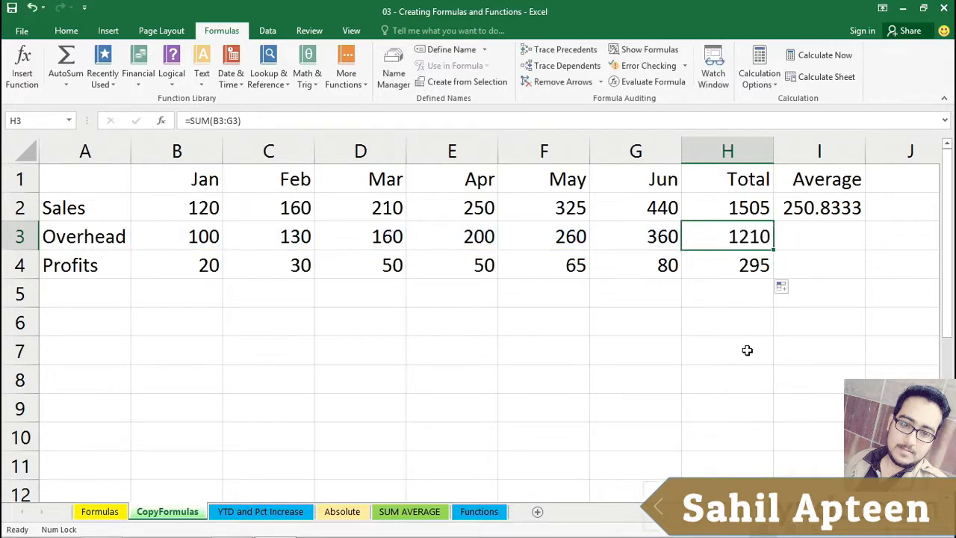
Step: Check the sales average formula in I2 and fill it down through I4 for overhead and profits
left_click(819, 207)
double_click(819, 208)
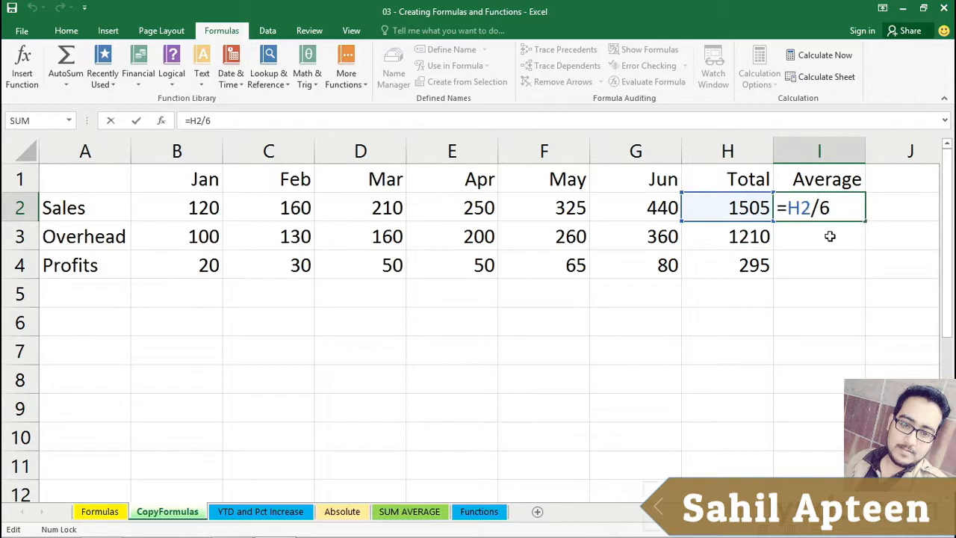
key("ctrl+Return")
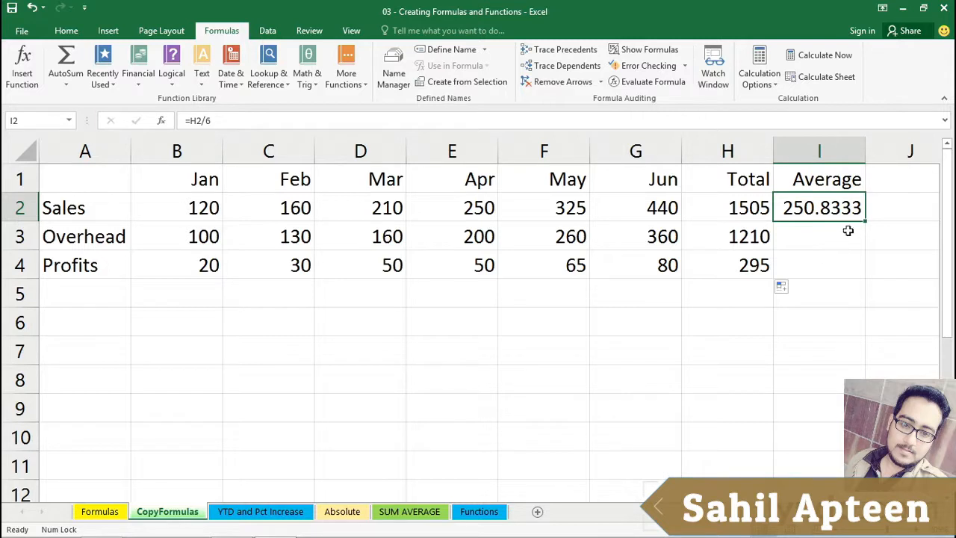
left_click_drag(864, 222, 861, 269)
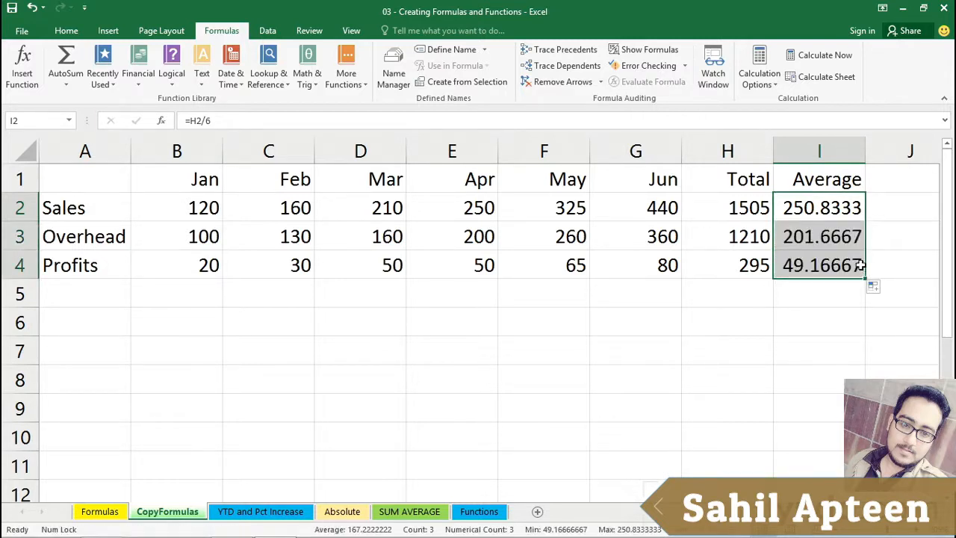
Step: Review the formulas in I4, B4, H2 and I2, and switch to the YTD and Pct Increase sheet
left_click(857, 269)
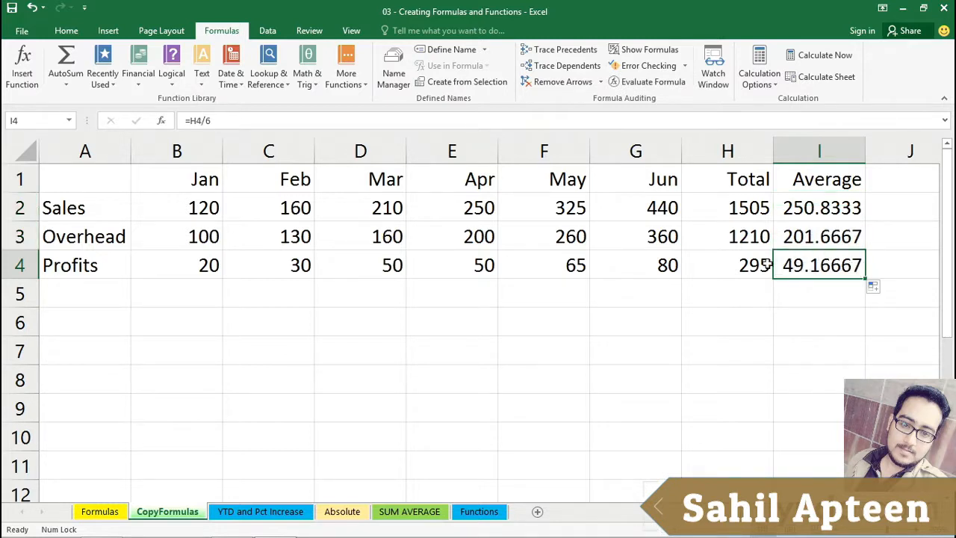
left_click(184, 260)
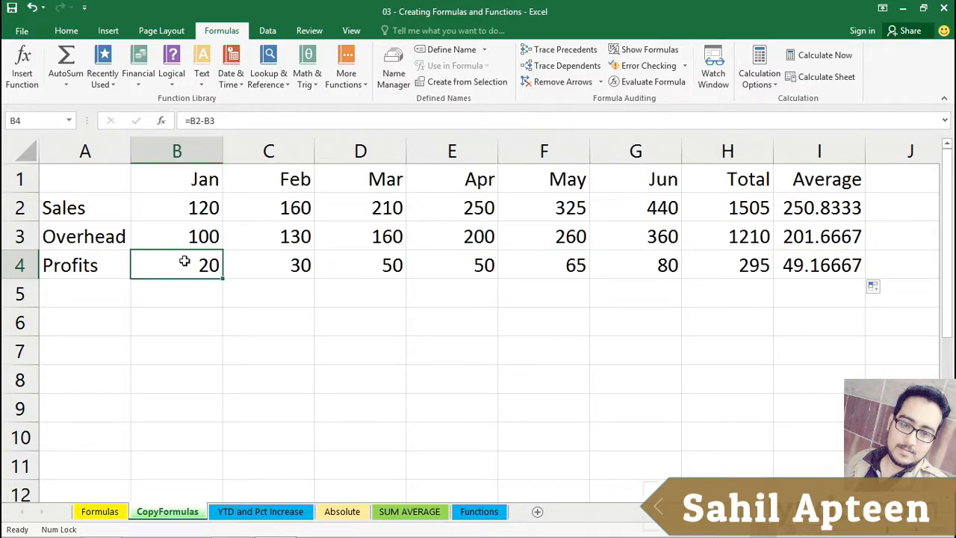
left_click(715, 208)
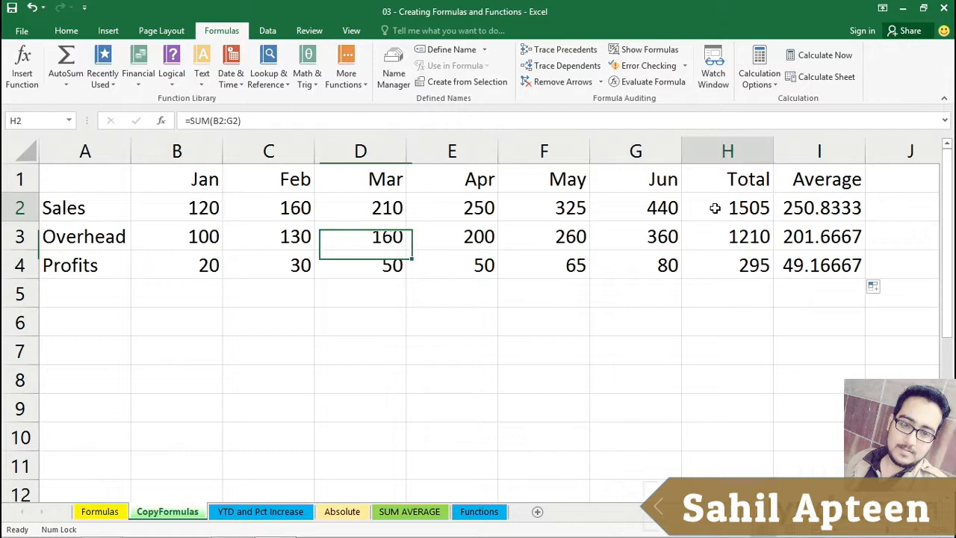
left_click(802, 211)
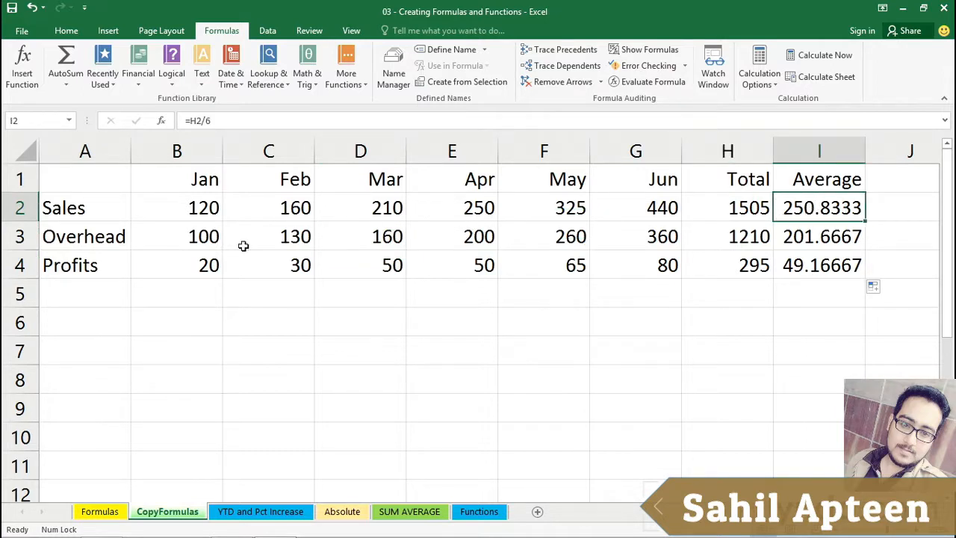
left_click(201, 264)
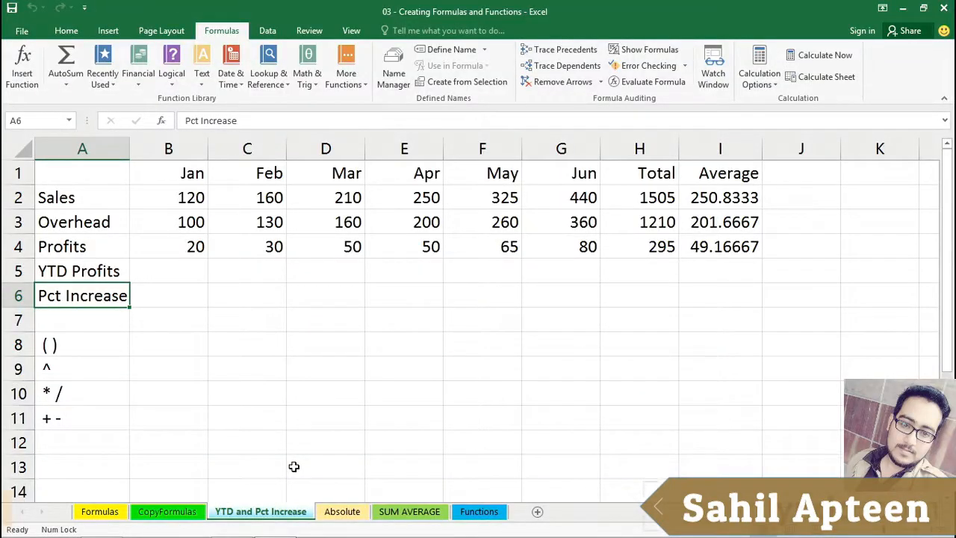
Step: Check the January profits in B4 and enter 20 as a fixed value for January YTD Profits in B5
left_click(184, 268)
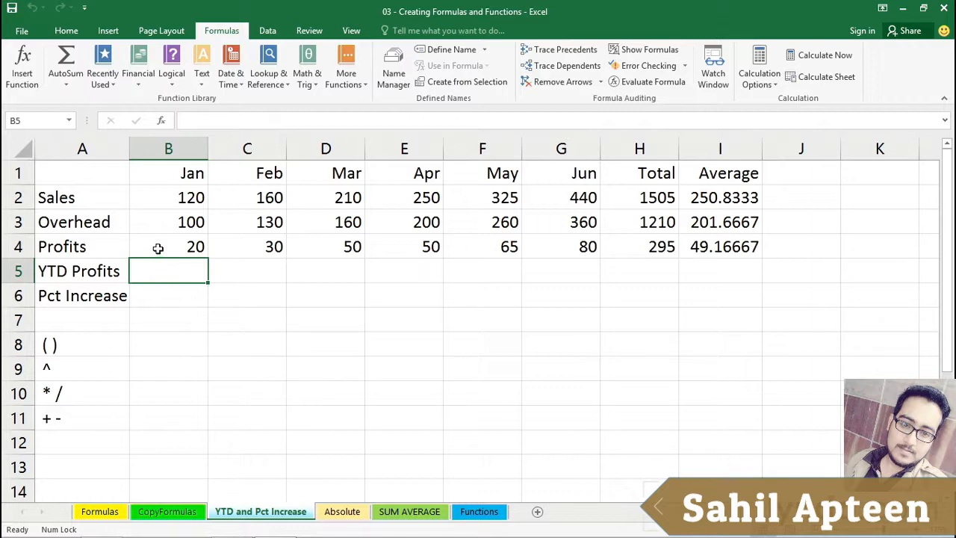
left_click(162, 247)
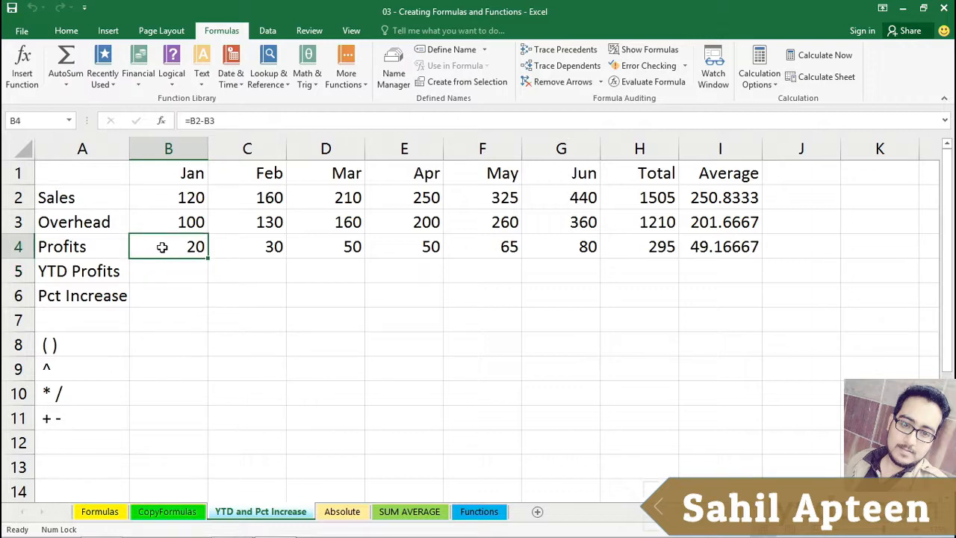
left_click(167, 270)
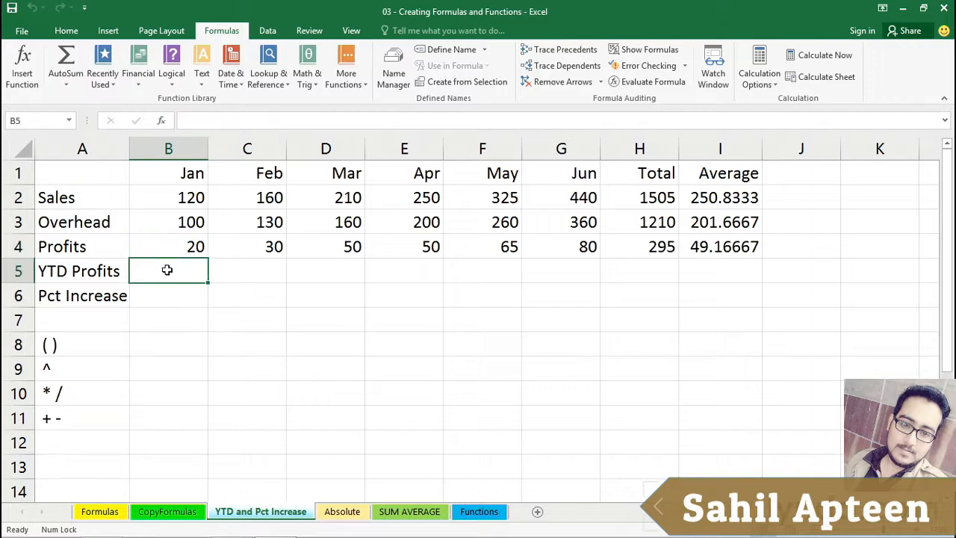
type("20")
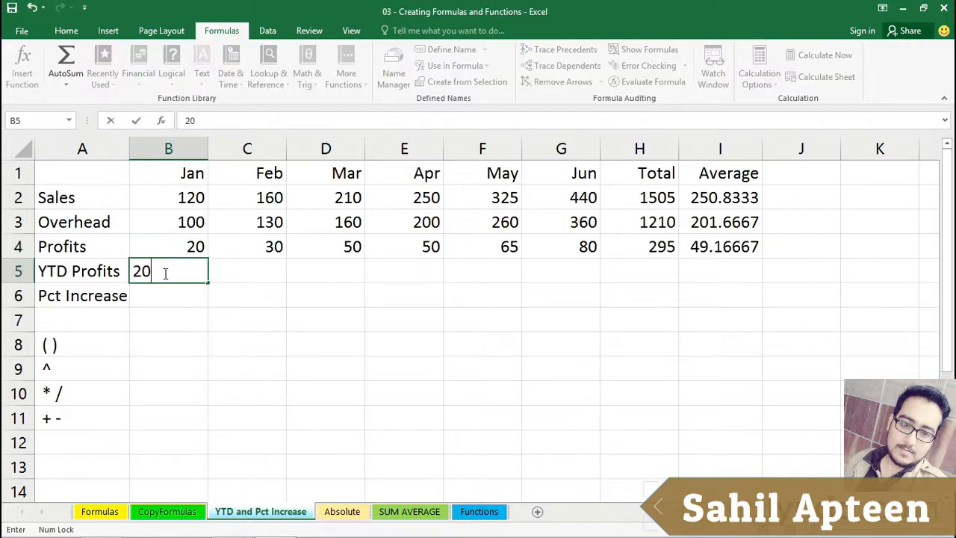
key("Return")
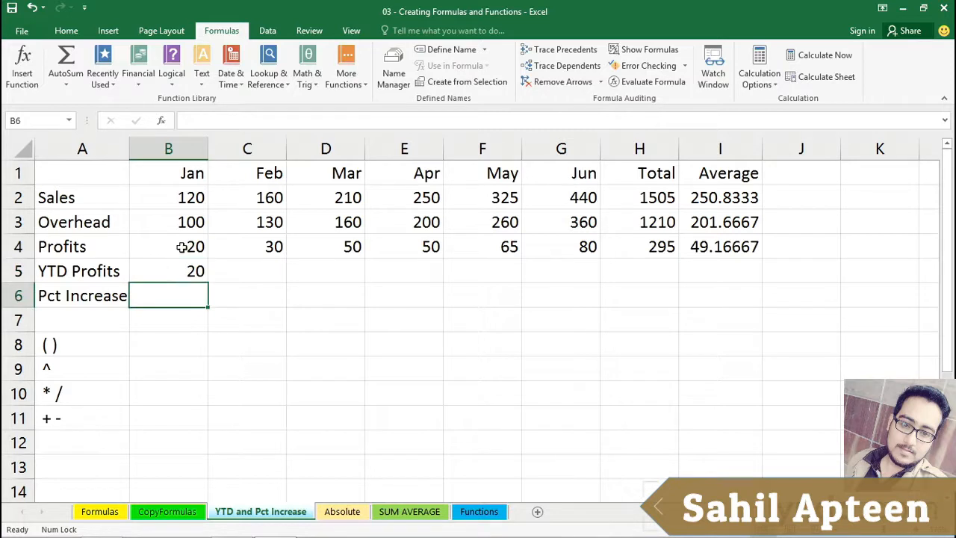
Step: Examine the references in the January profits formula in B4 and compare it with the fixed YTD Profits value in B5
left_click(180, 246)
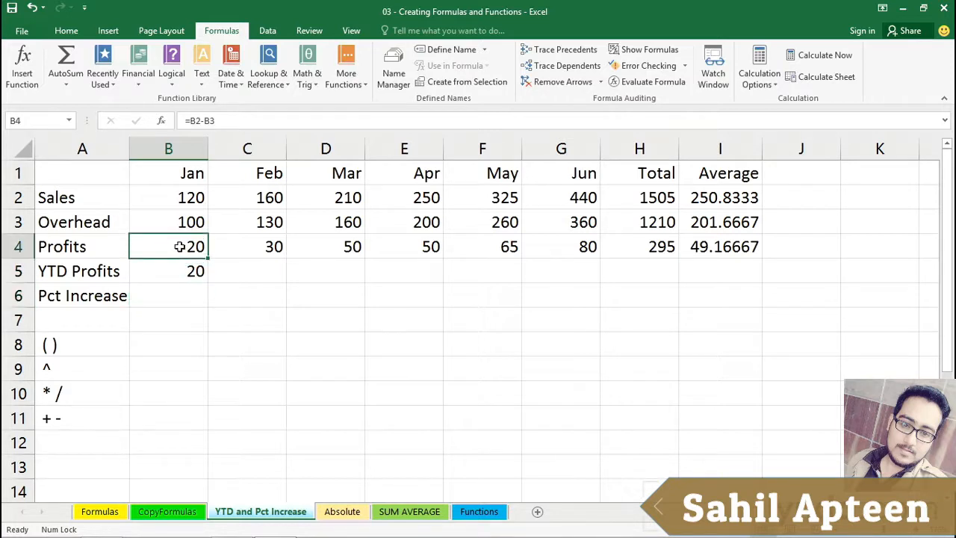
double_click(180, 246)
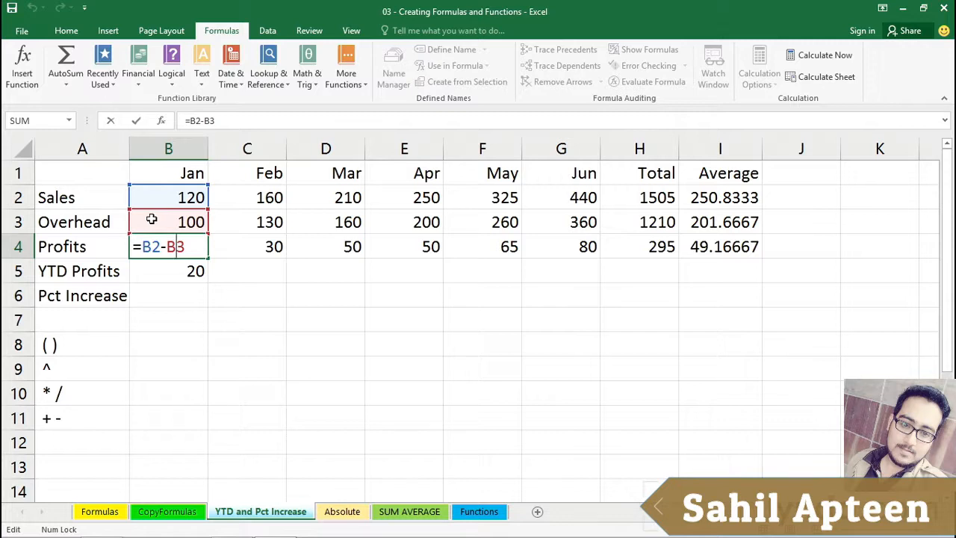
key("ctrl+Return")
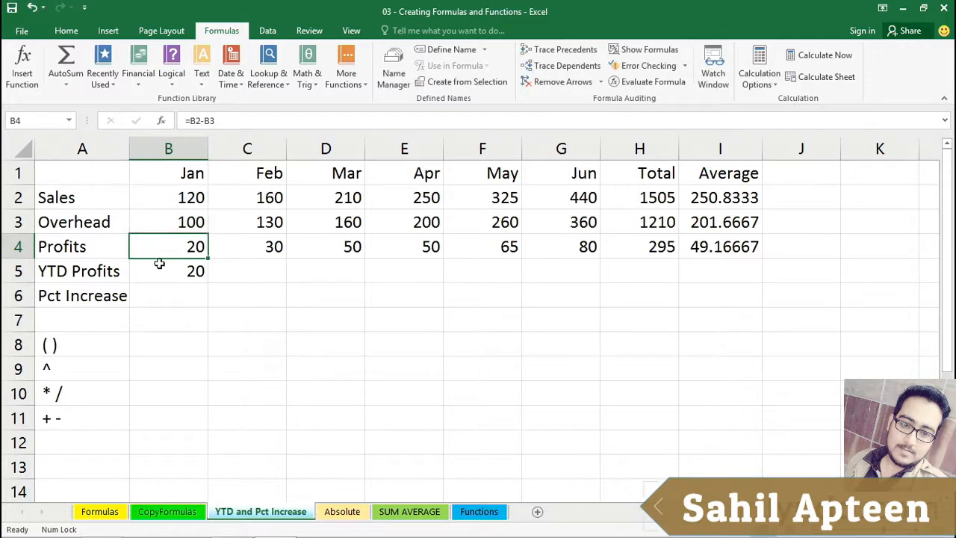
left_click(160, 270)
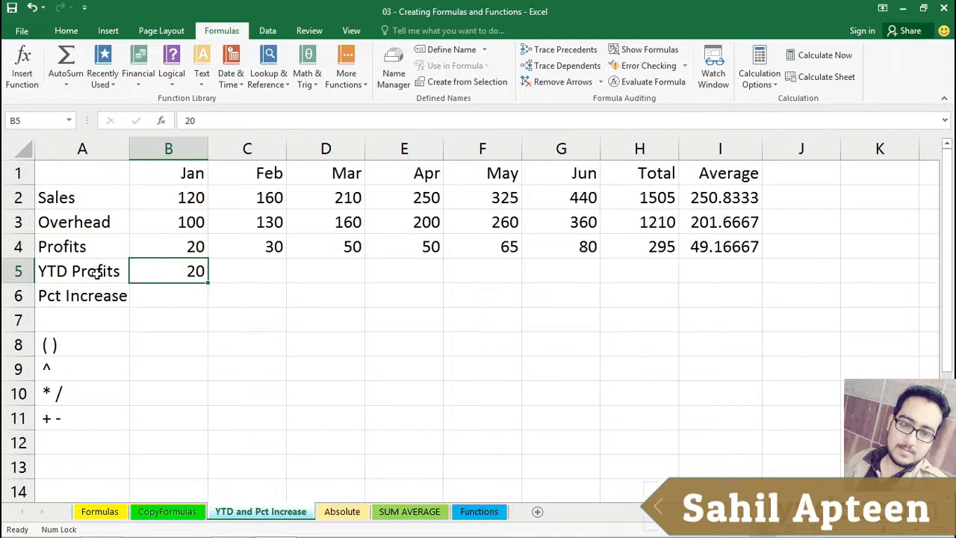
left_click(151, 246)
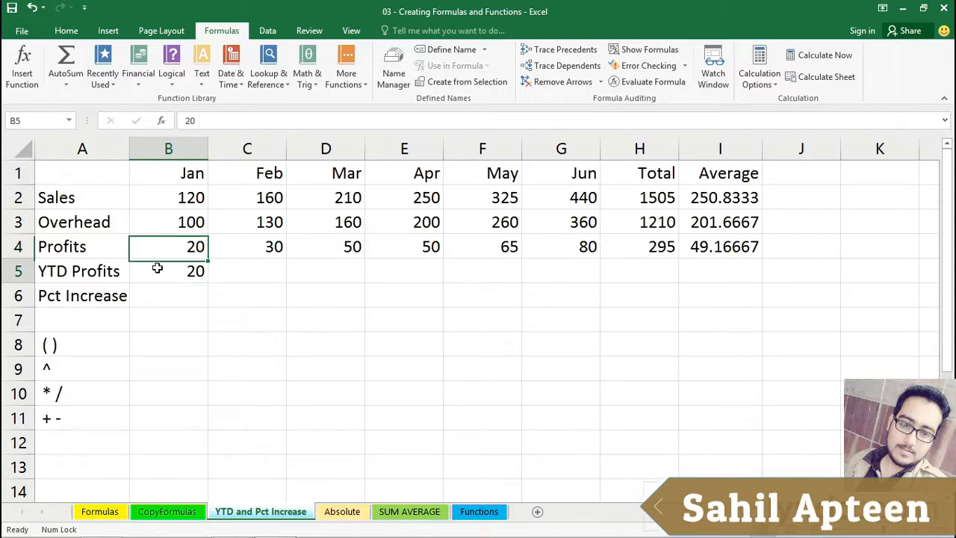
Step: Replace the fixed January YTD Profits value in B5 with the formula =B4
left_click(156, 267)
left_click(262, 273)
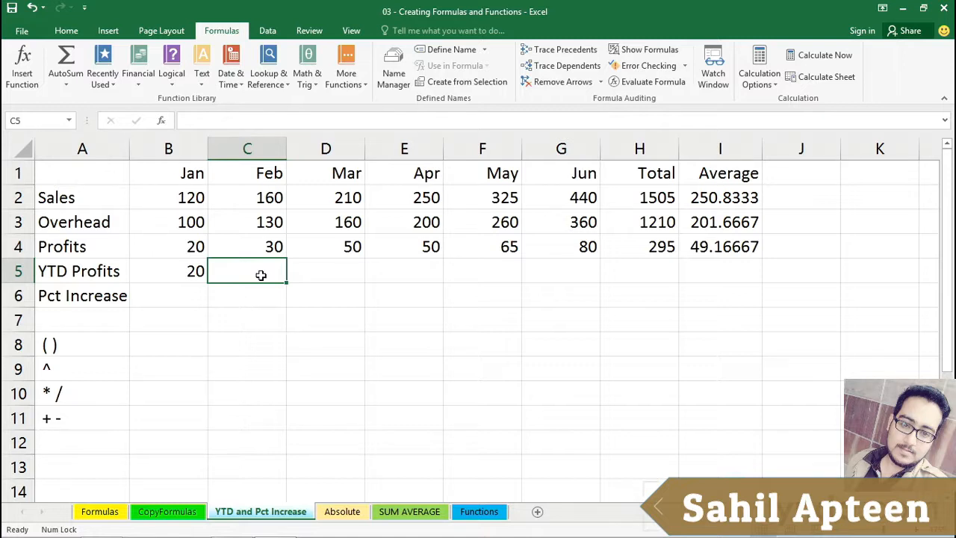
left_click(189, 272)
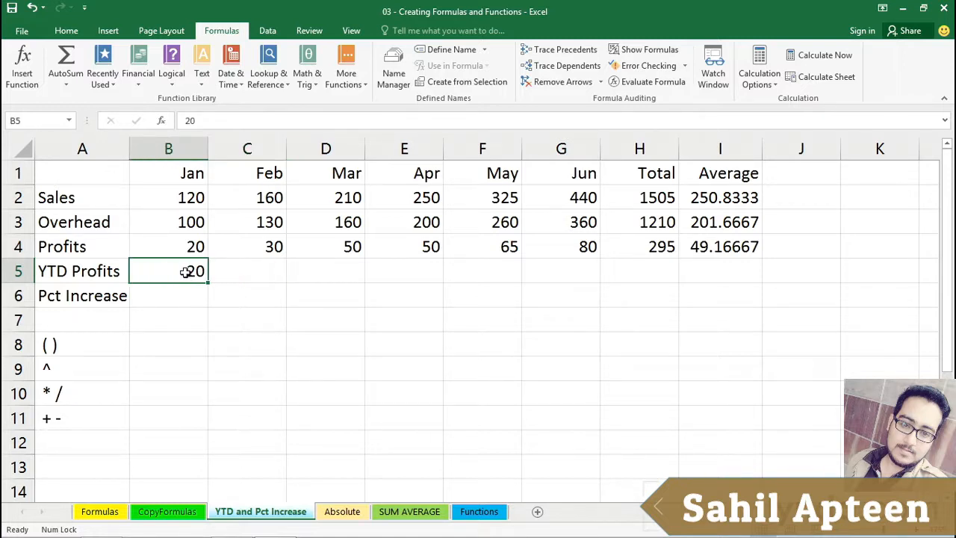
type("=")
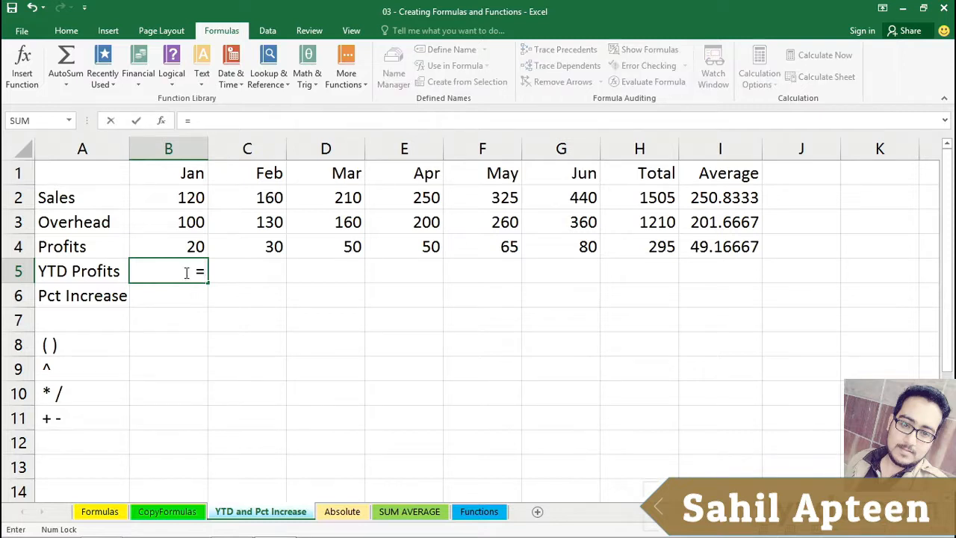
left_click(178, 248)
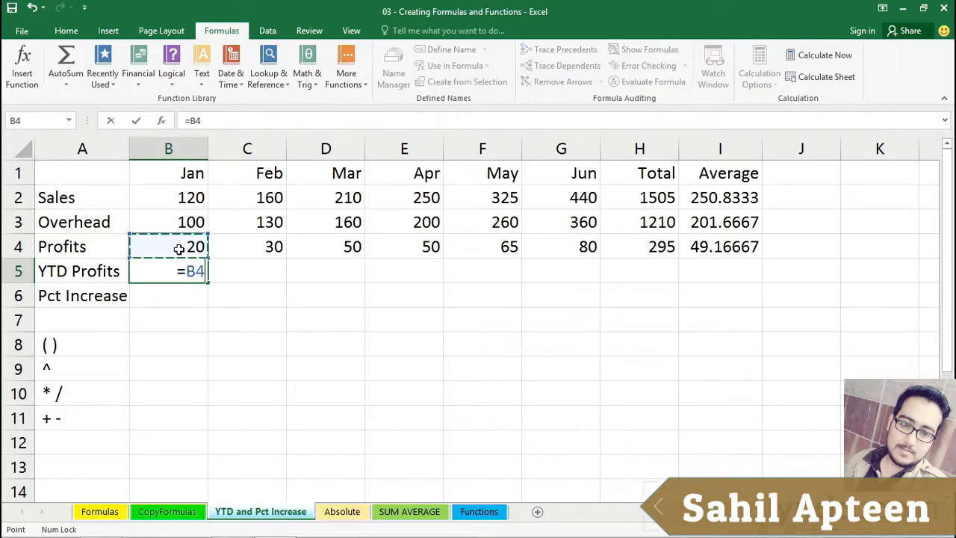
key("Return")
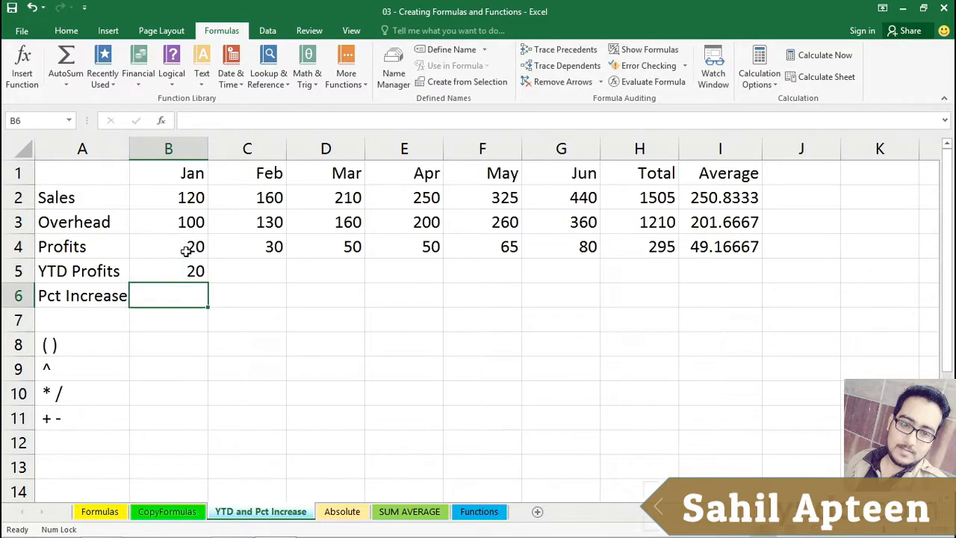
Step: Test the linked January YTD Profits by setting January Overhead in B3 to 125 and restoring it to 100
key("Up")
key("Up")
key("Up")
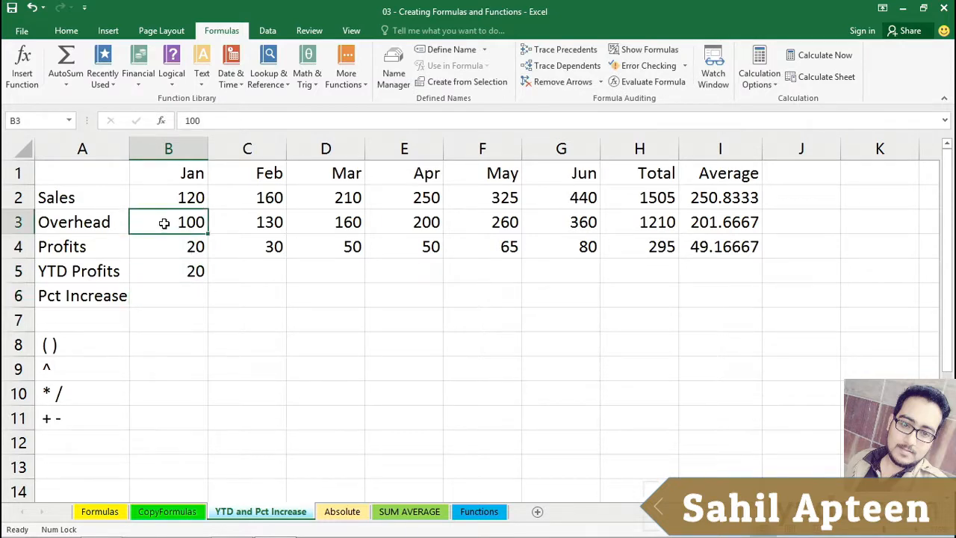
type("12")
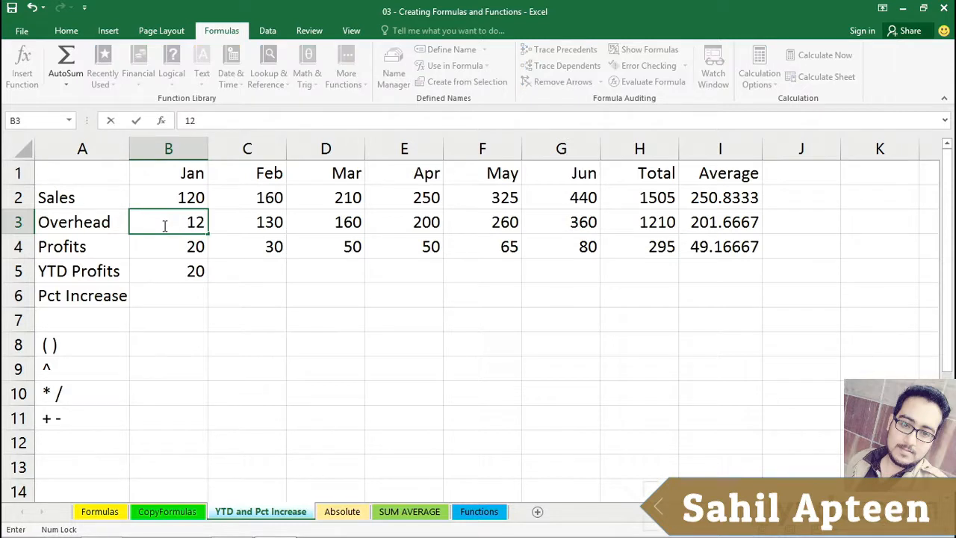
type("5")
key("Return")
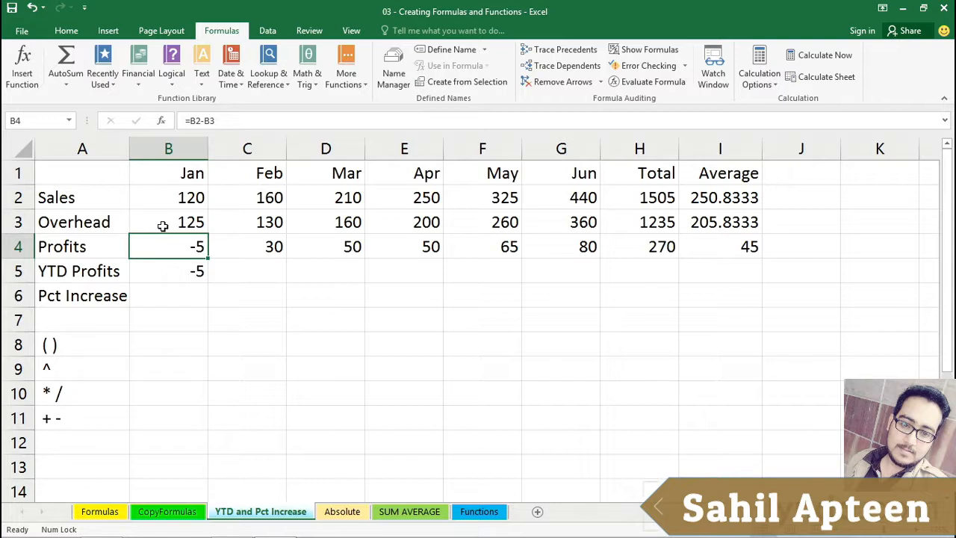
left_click(162, 223)
type("100")
key("ctrl+Return")
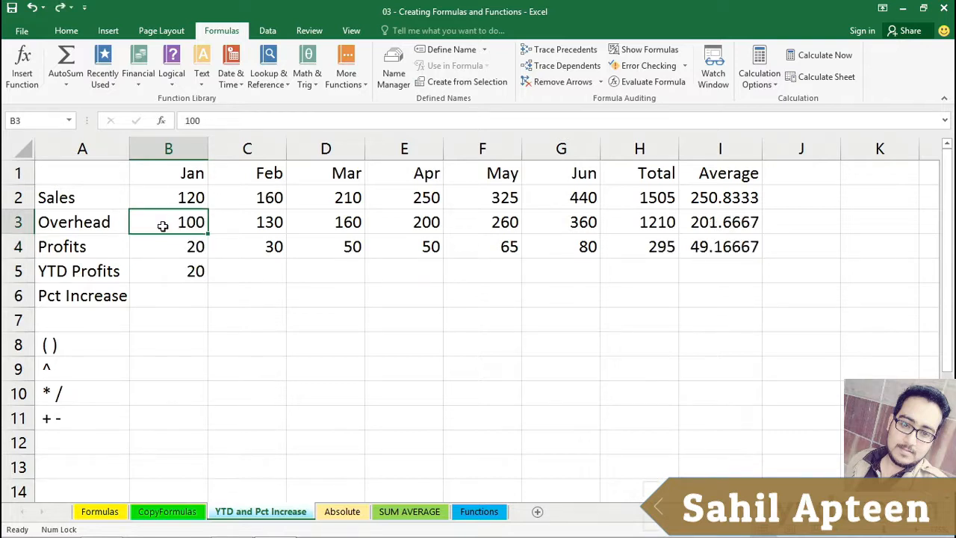
Step: Examine which monthly profits in row 4 would feed the February and March YTD Profits in C5 and D5
left_click(255, 271)
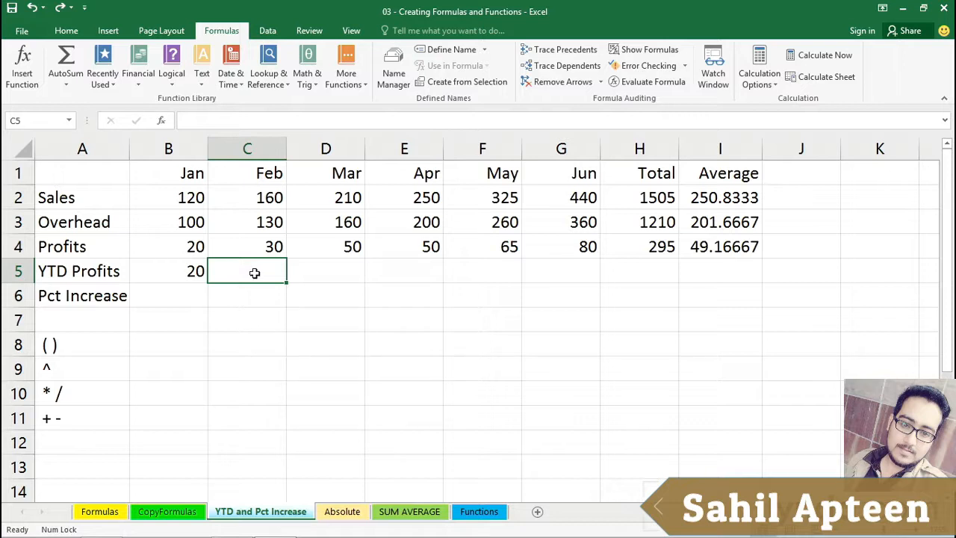
left_click(177, 246)
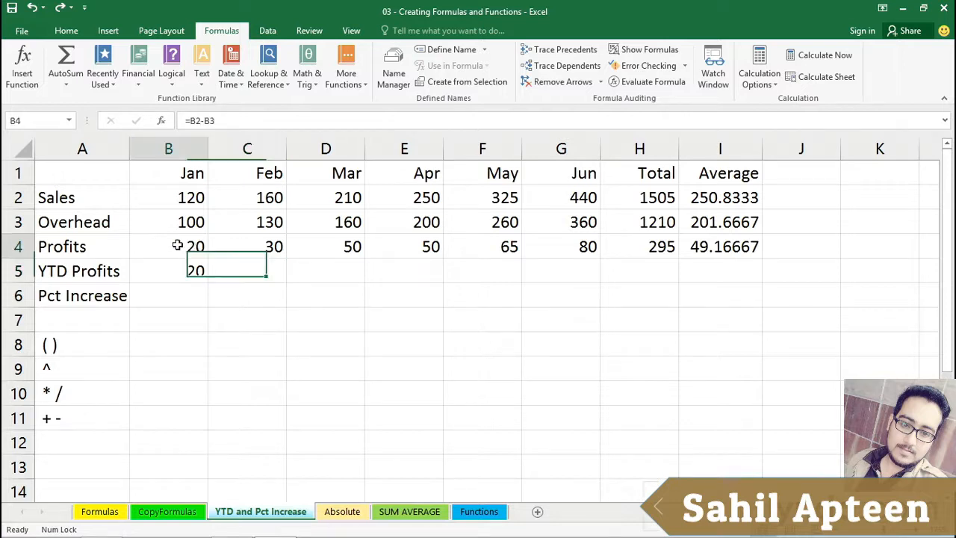
left_click_drag(177, 245, 228, 246)
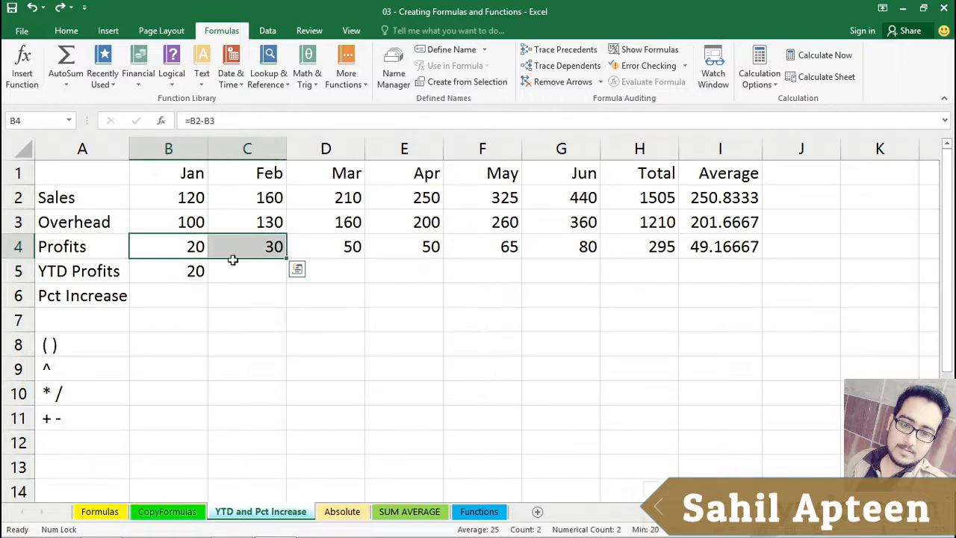
left_click(318, 269)
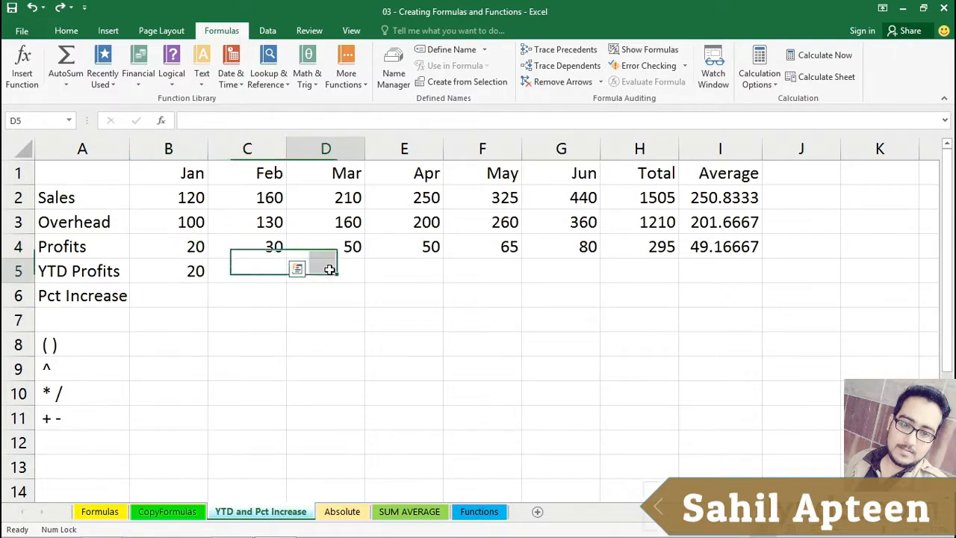
left_click(269, 270)
left_click_drag(183, 245, 222, 248)
left_click(248, 270)
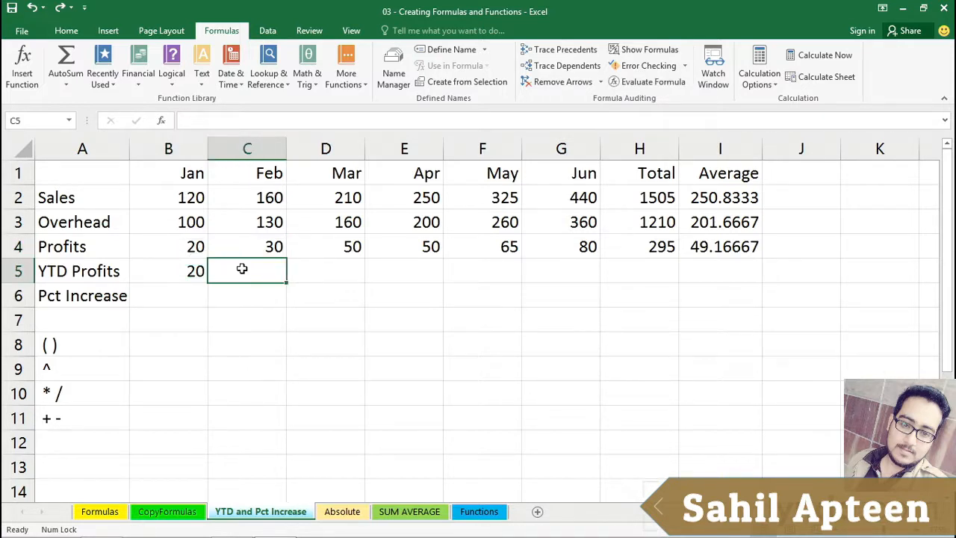
left_click(322, 270)
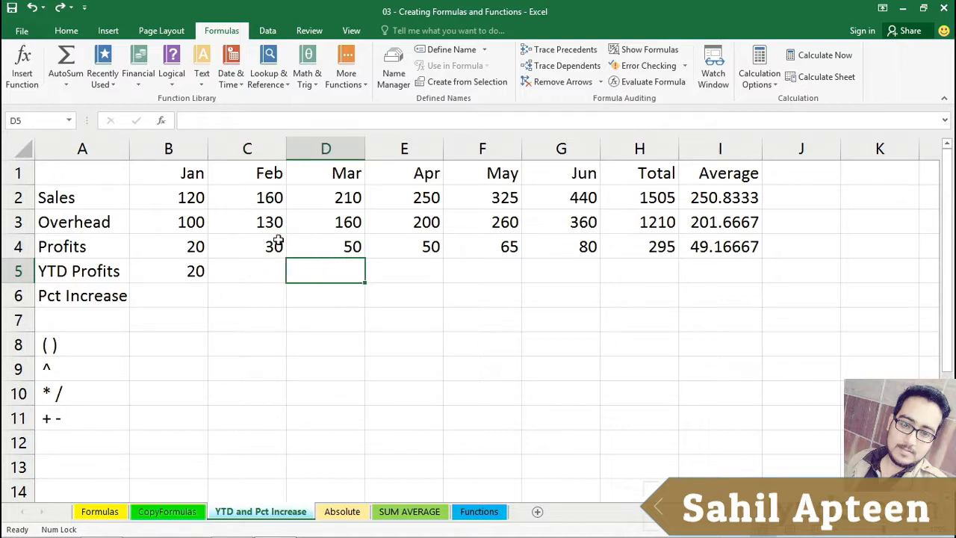
left_click(254, 243)
left_click_drag(255, 244, 309, 247)
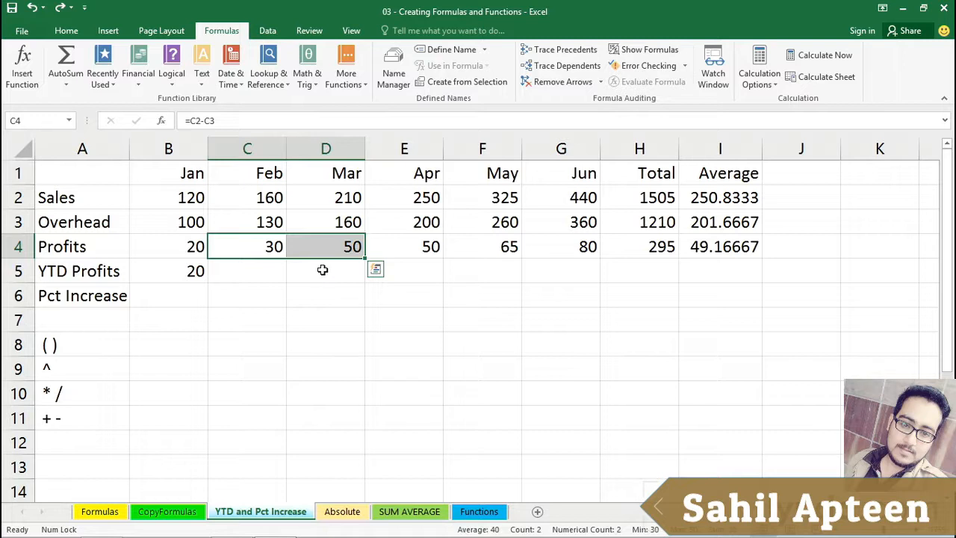
left_click(322, 270)
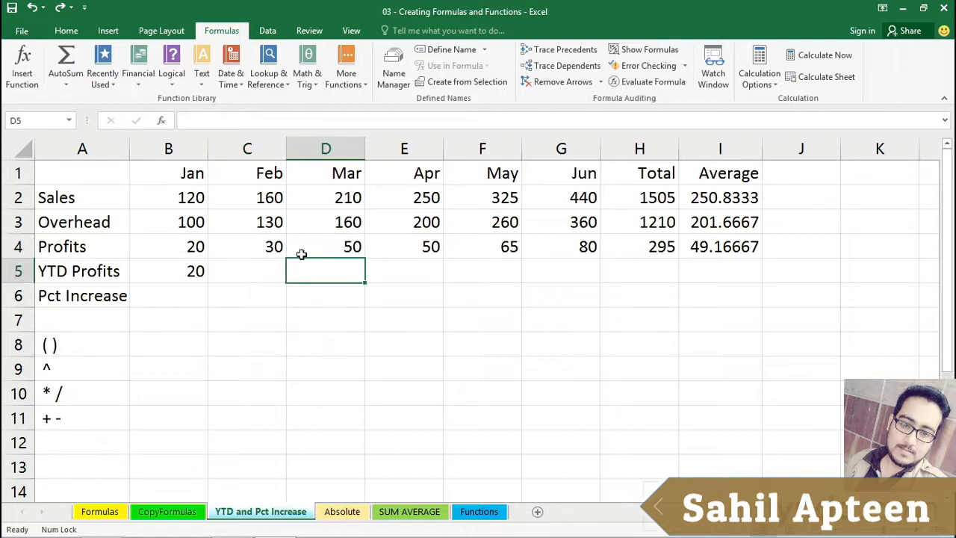
left_click_drag(252, 243, 314, 244)
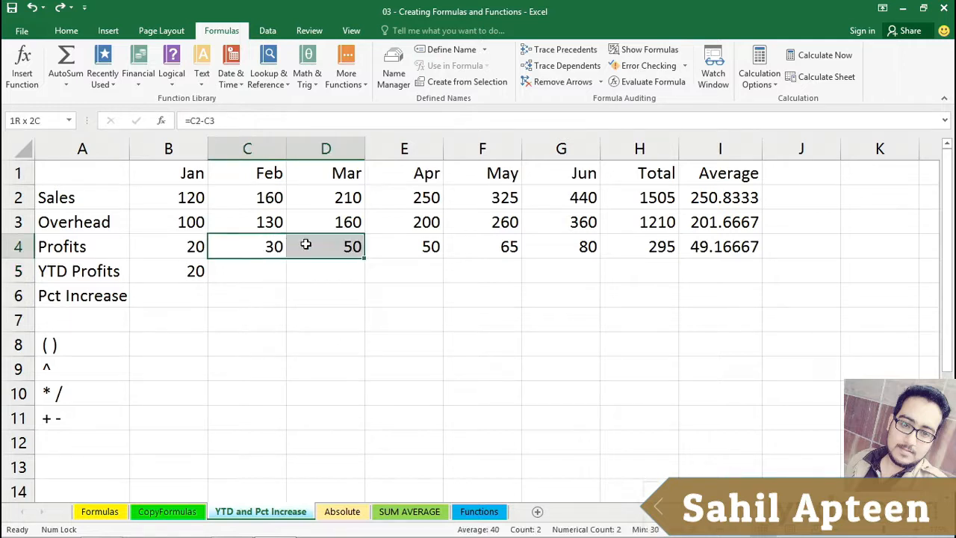
left_click(307, 271)
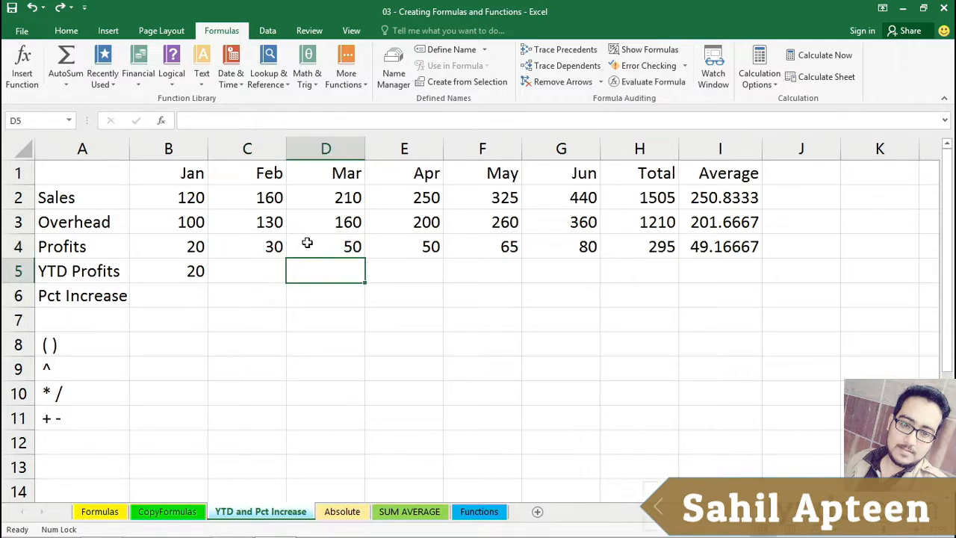
left_click(312, 243)
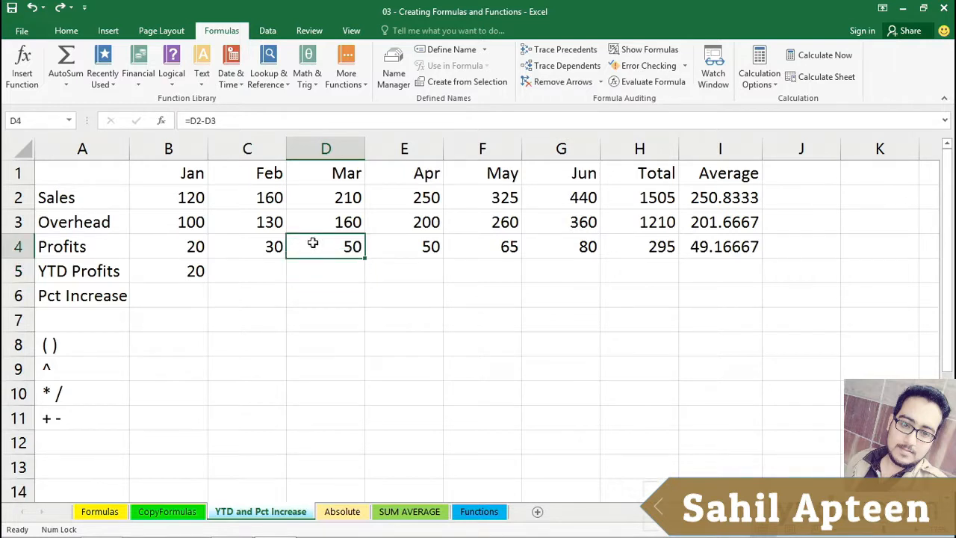
Step: Compare the January and February profits in B4:C4 with January YTD Profits in B5 as sources for C5
left_click(251, 270)
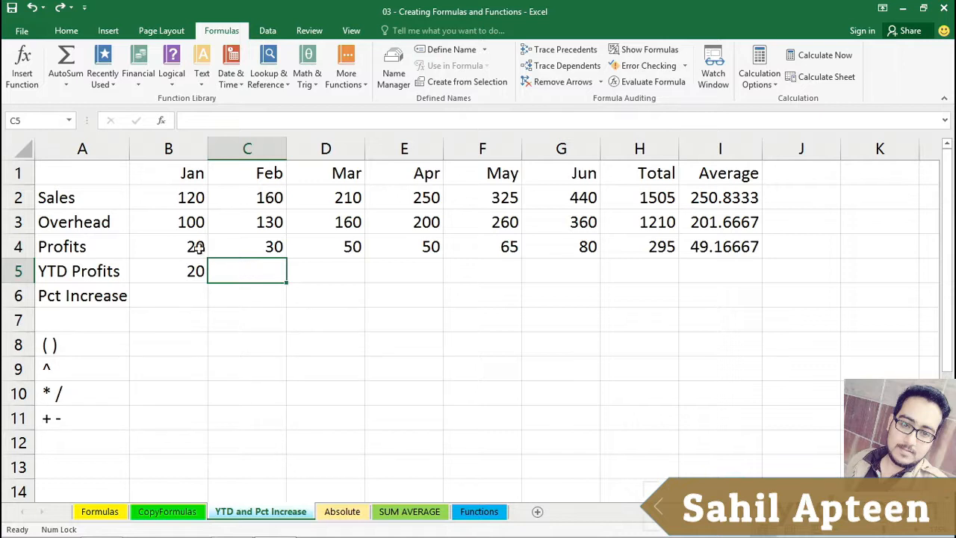
left_click_drag(195, 247, 236, 248)
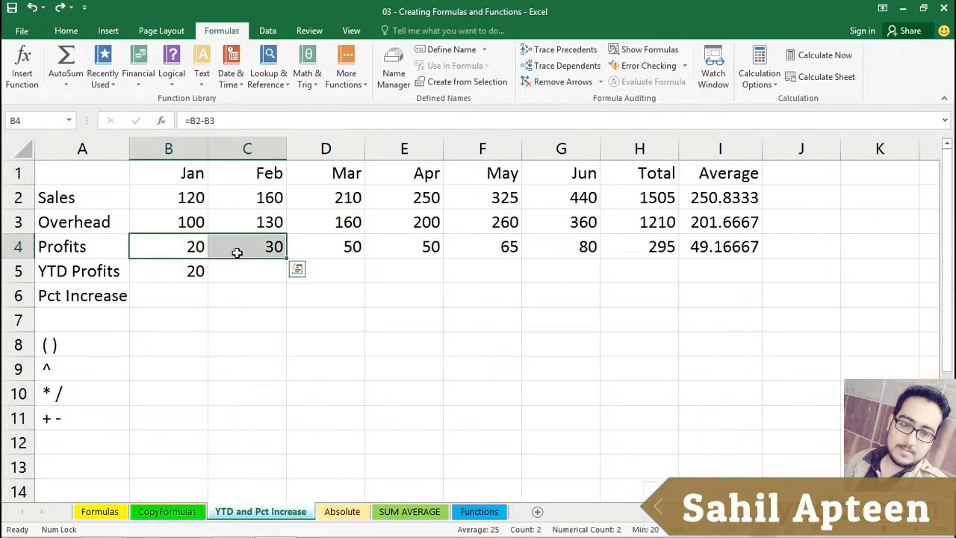
left_click(192, 271)
left_click(225, 252)
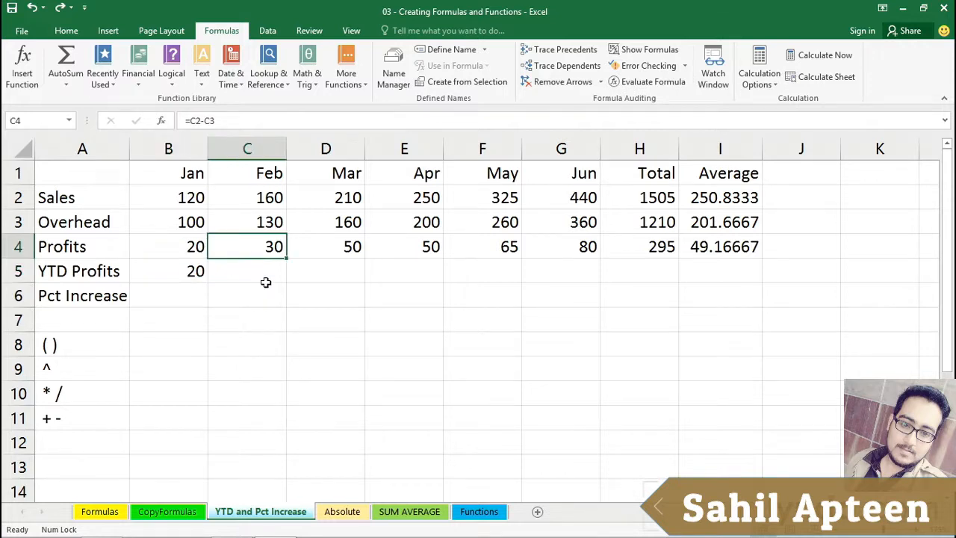
left_click(255, 271)
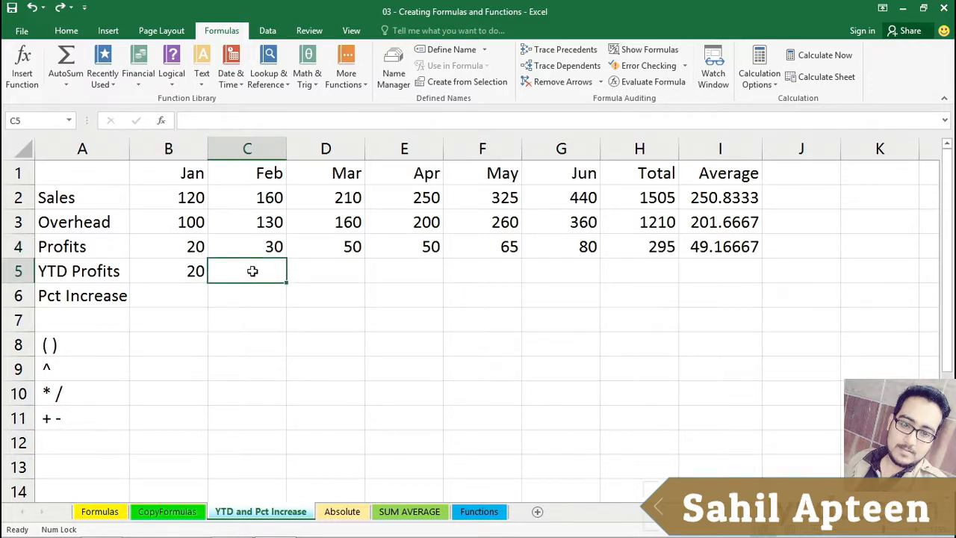
left_click(229, 249)
left_click(207, 269)
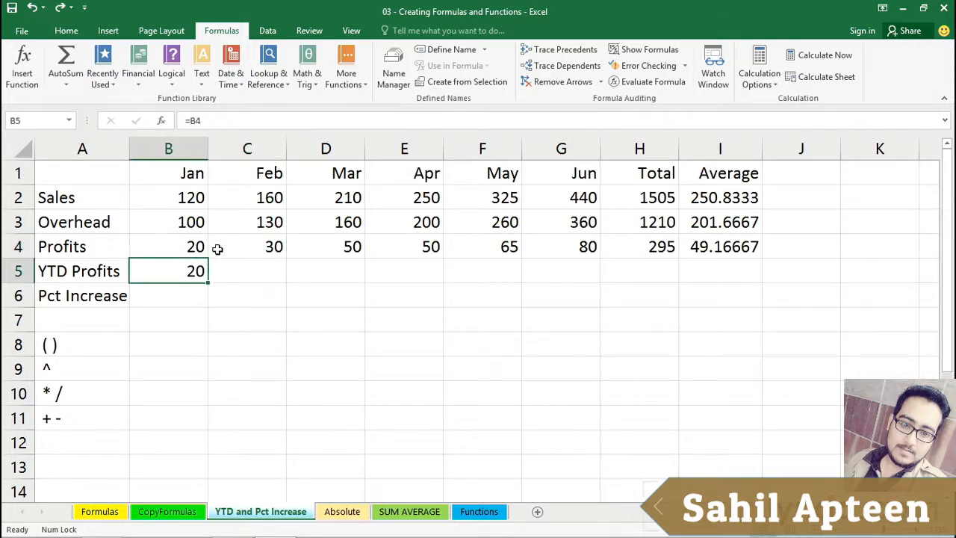
left_click(215, 249)
left_click(195, 246)
left_click(236, 247)
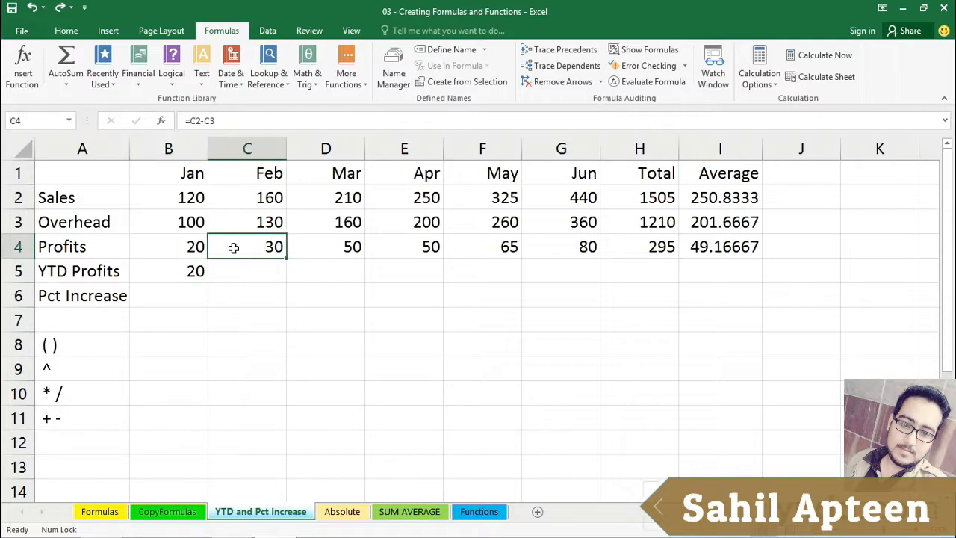
Step: Enter the formula =C4+B5 in C5 for February YTD Profits
left_click(245, 270)
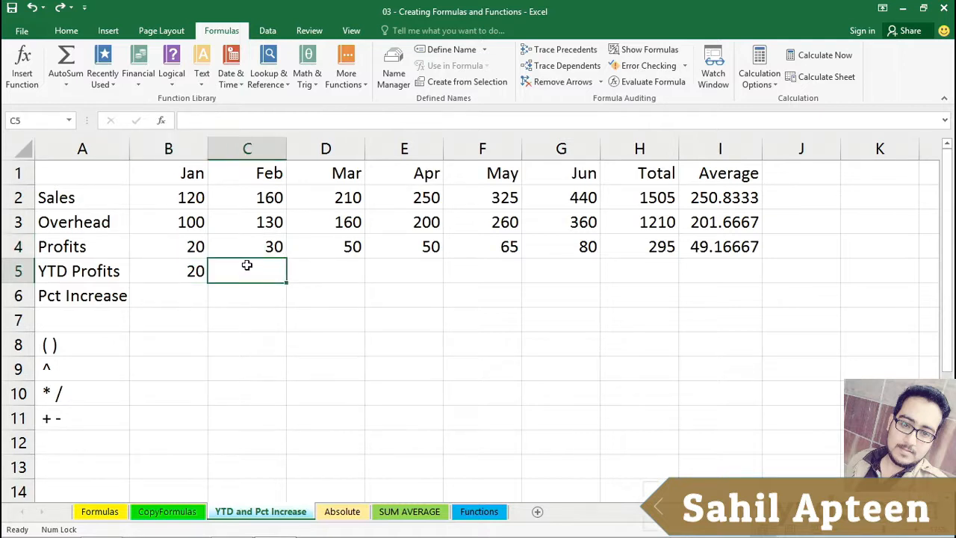
type("=")
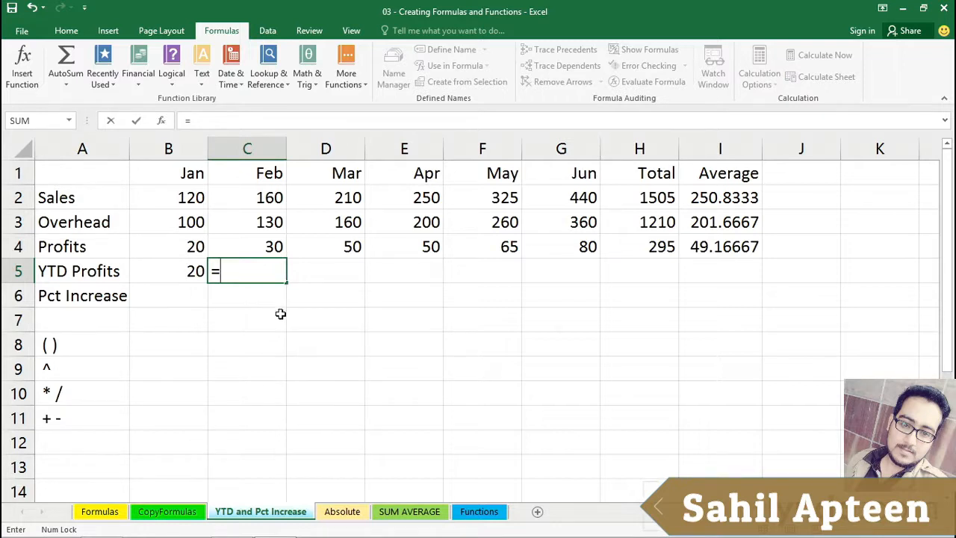
left_click(244, 248)
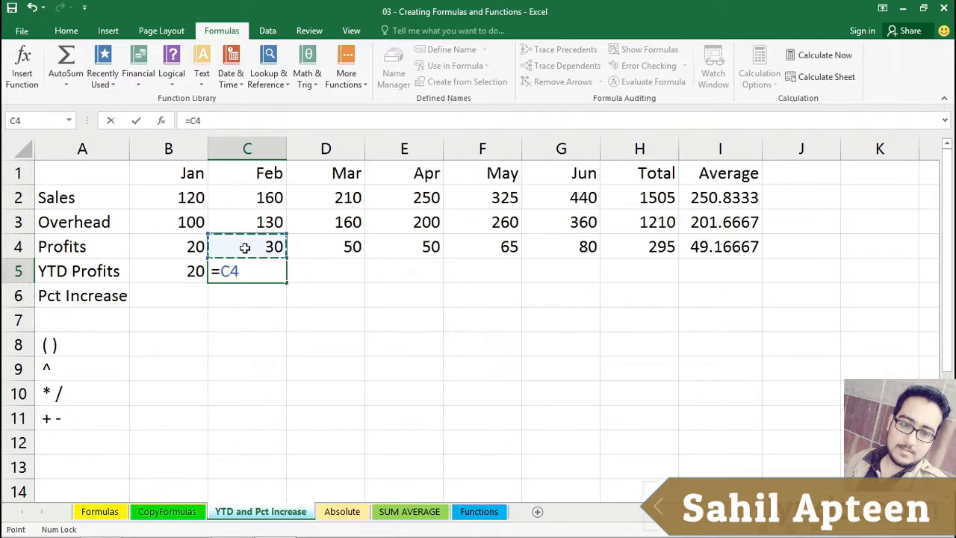
type("+")
left_click(176, 271)
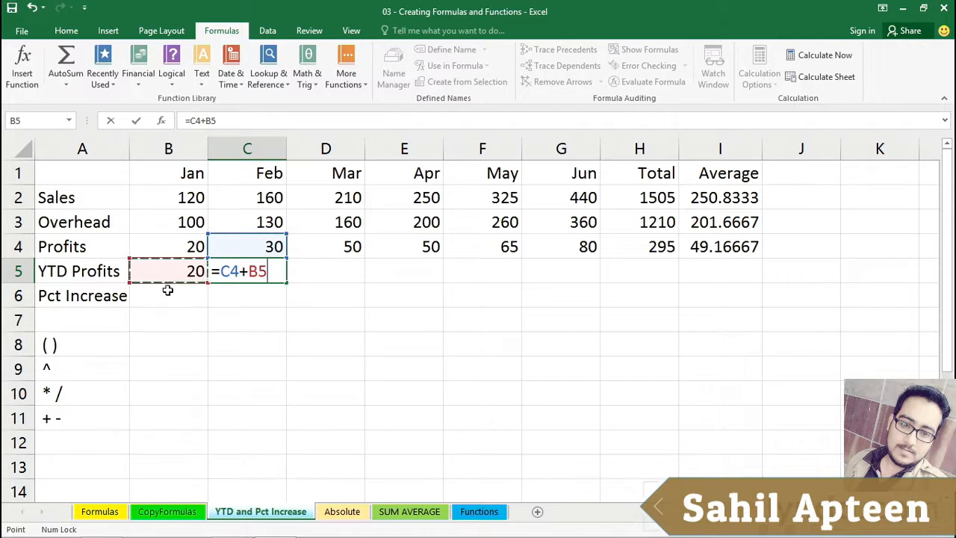
key("ctrl+Return")
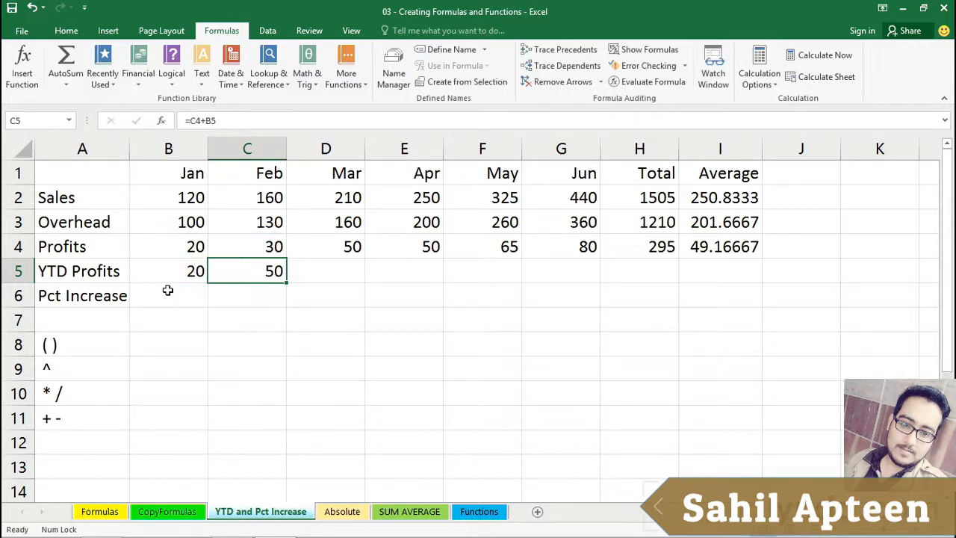
Step: Check the cell references of the YTD Profits formula in C5 and fill it across through G5
left_click(254, 252)
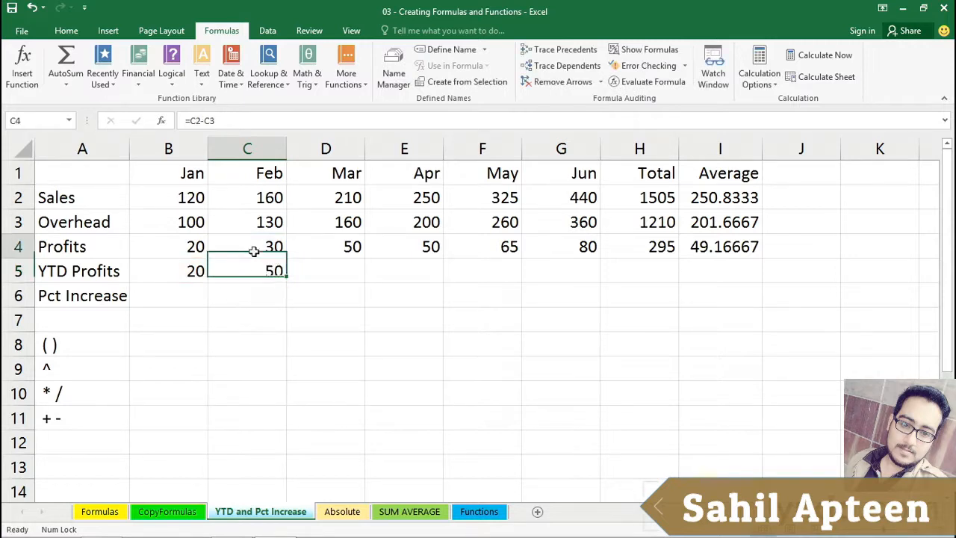
left_click(205, 264)
double_click(232, 270)
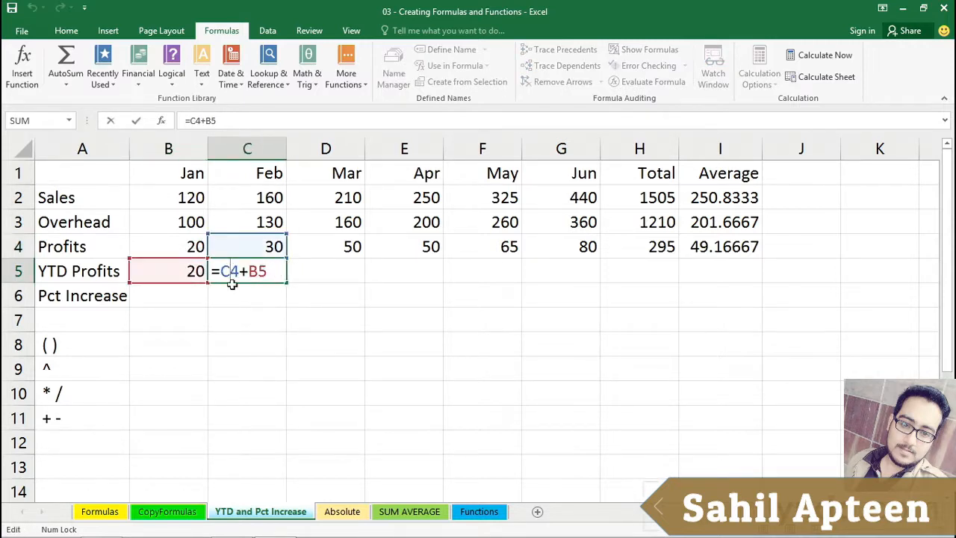
key("Escape")
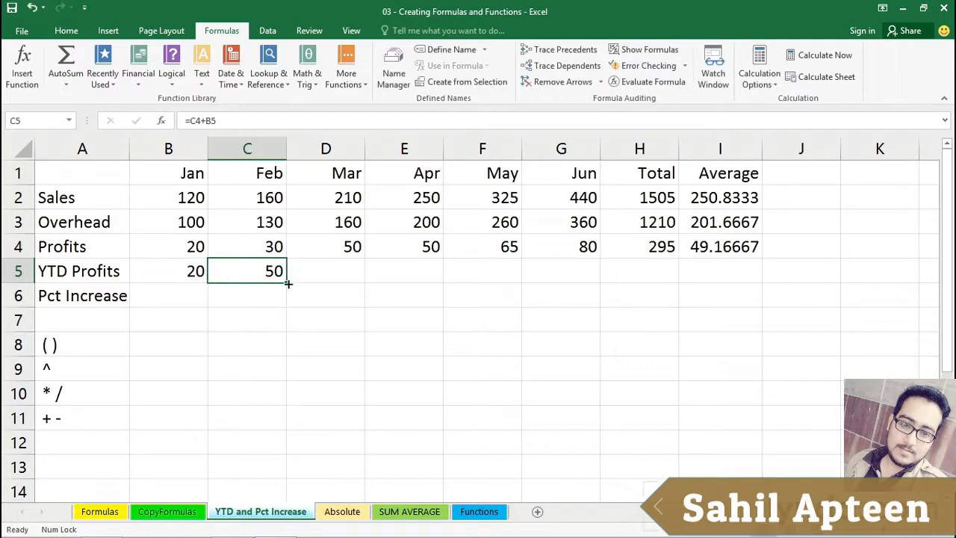
left_click_drag(288, 282, 579, 277)
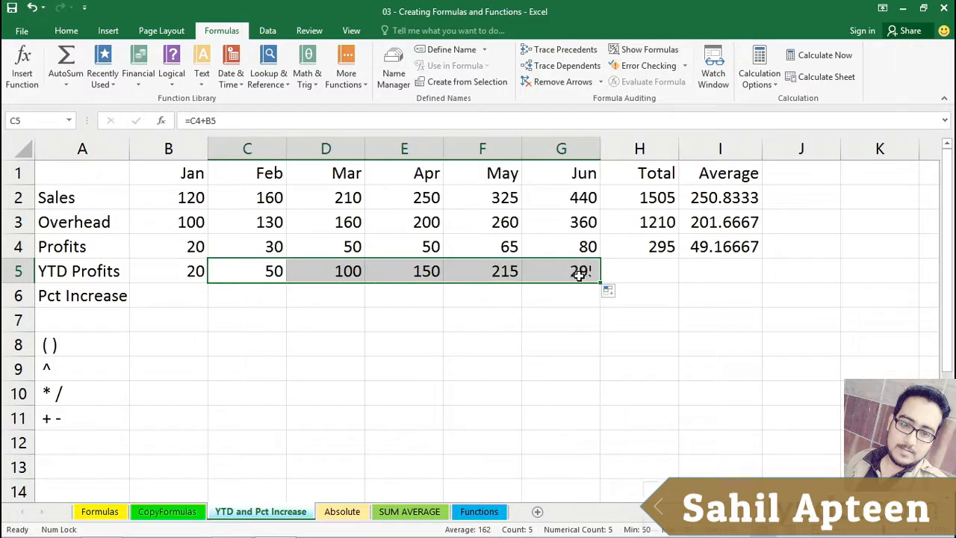
Step: Compare June YTD Profits in G5 with total profits in H4, and inspect the cell references of the May formula in F5
left_click(580, 272)
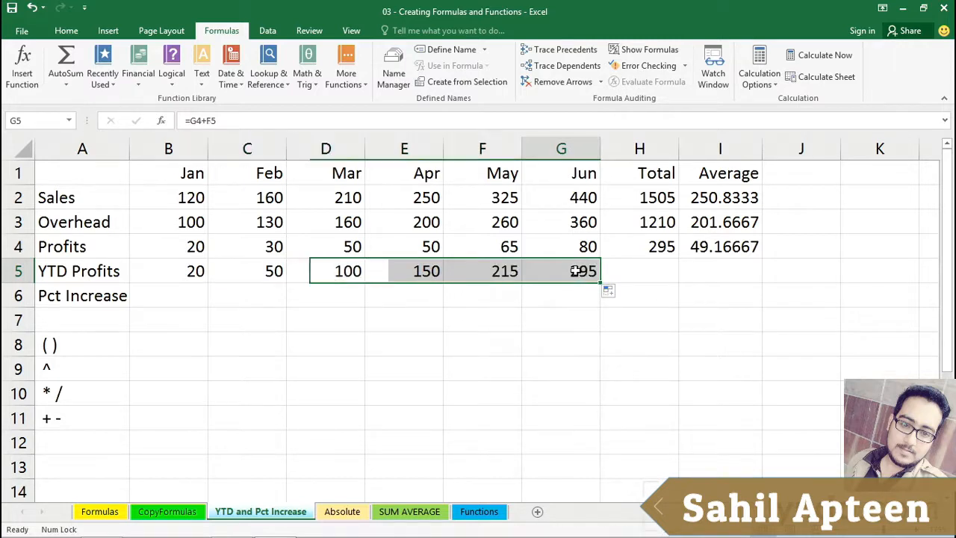
left_click(627, 246)
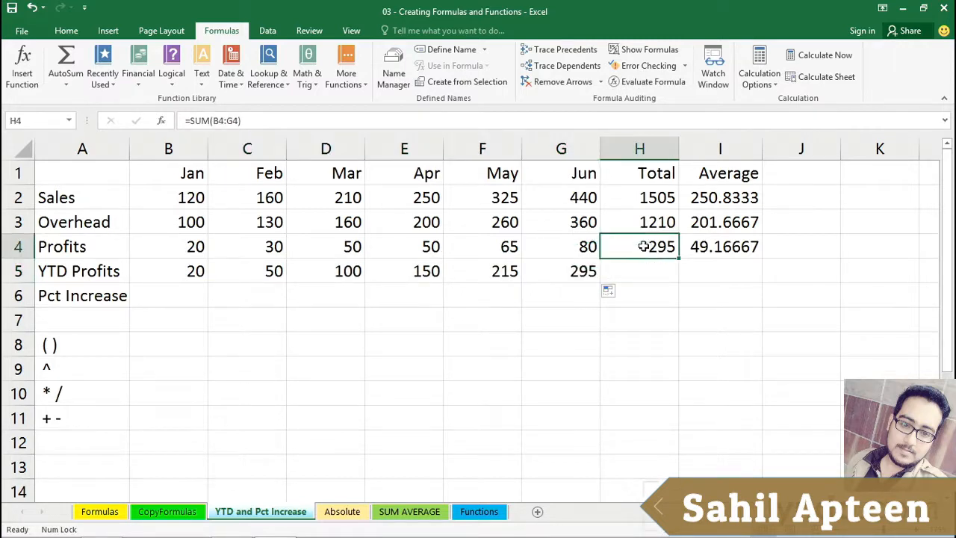
left_click(558, 269)
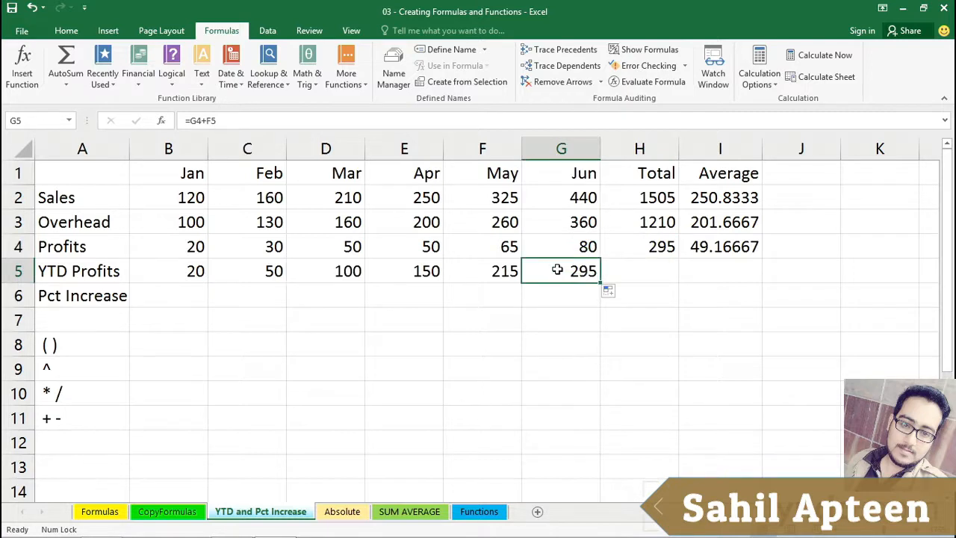
double_click(473, 270)
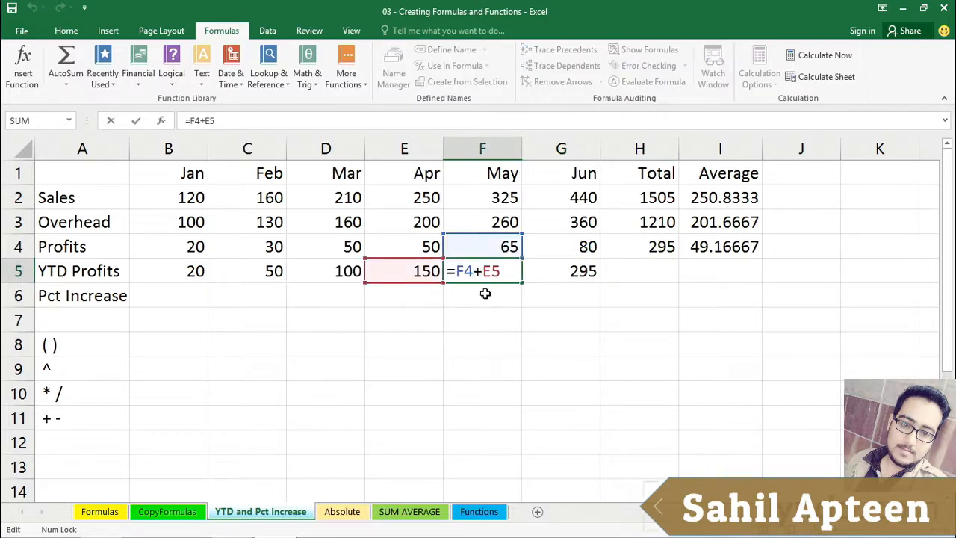
key("Escape")
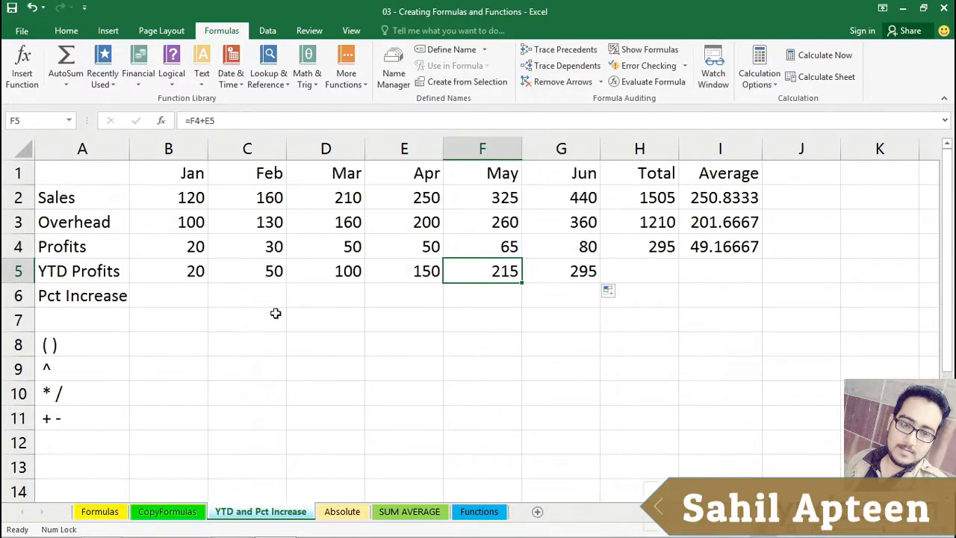
Step: Trace the February YTD Profits formula in C5 to C4 and B5, and review the copied formulas in D5:F5
left_click(251, 272)
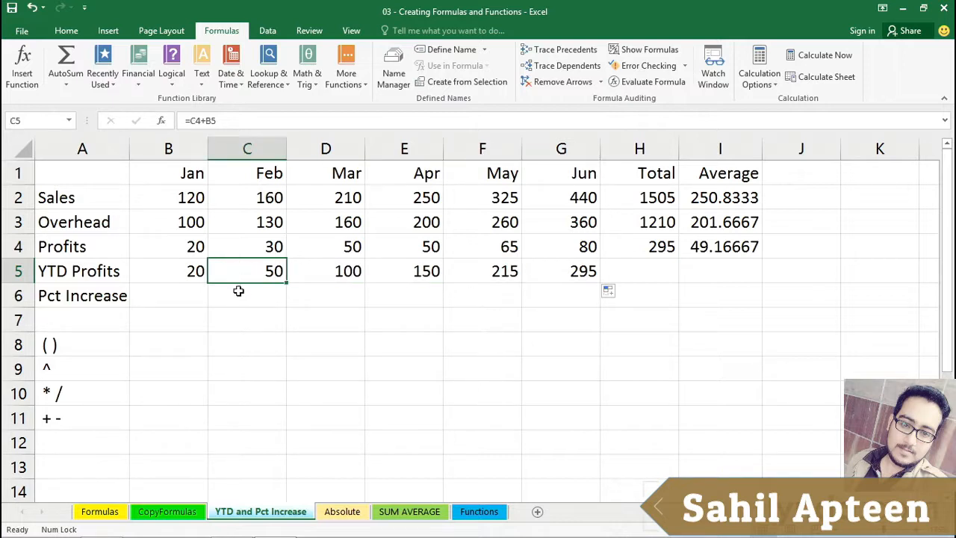
left_click(244, 247)
left_click(192, 270)
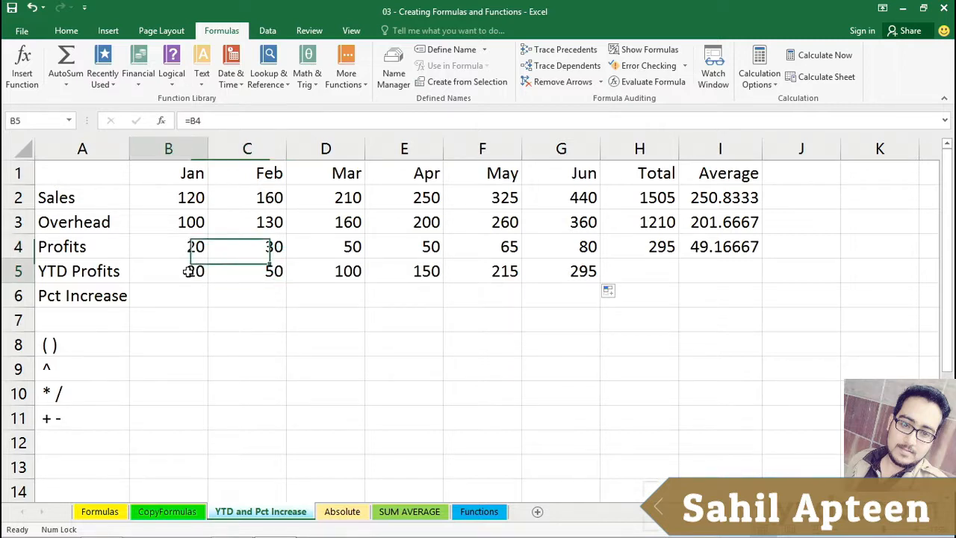
left_click(238, 270)
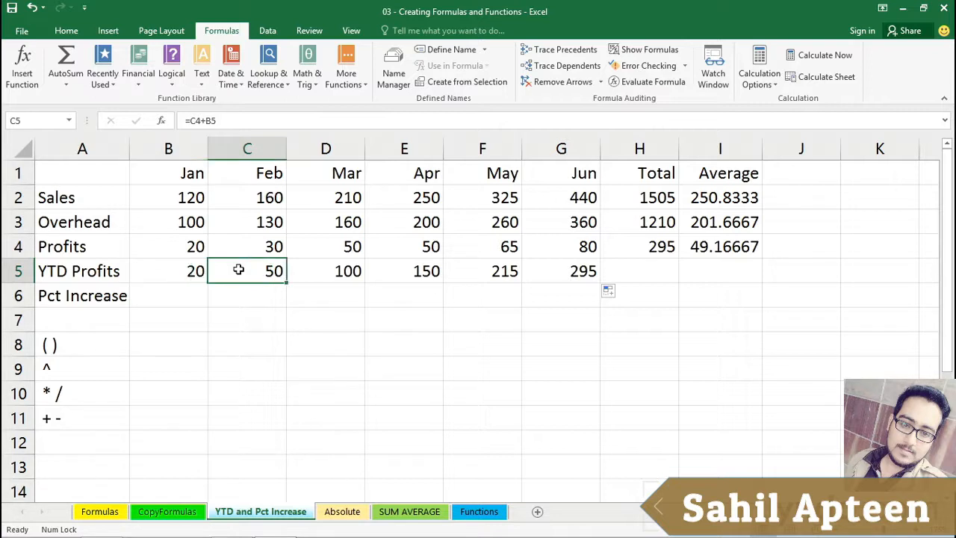
left_click(325, 273)
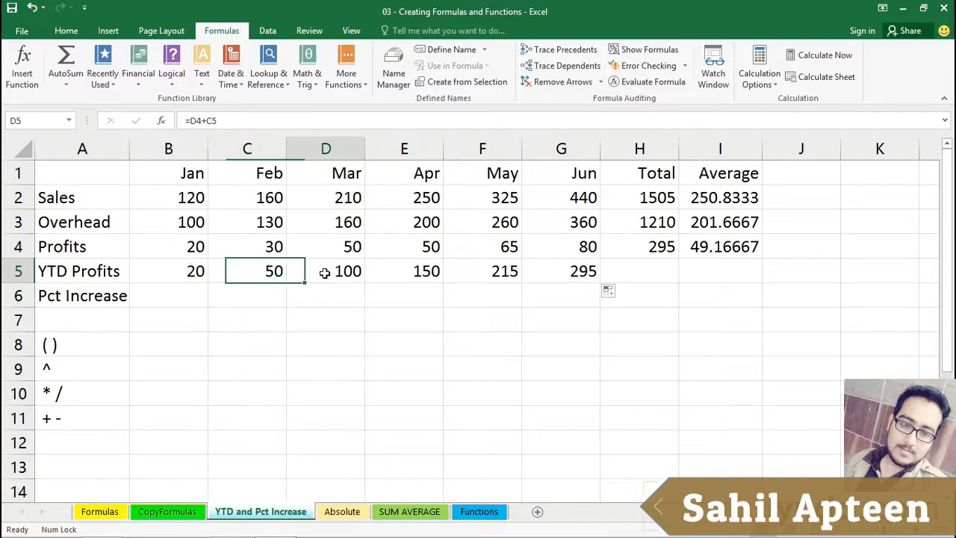
left_click(409, 267)
left_click(485, 267)
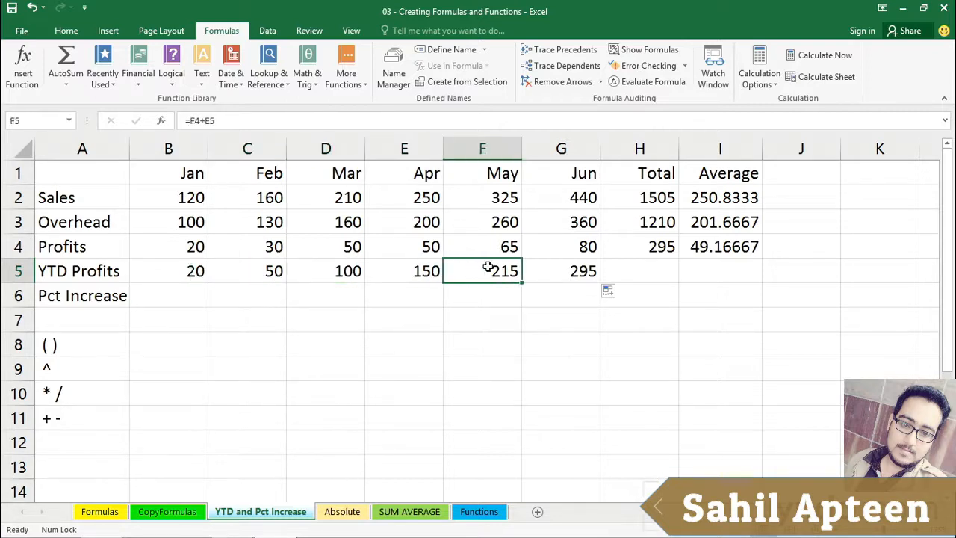
Step: Check the June YTD Profits formula in G5 against its source cells, June profits in G4 and May YTD Profits in F5
left_click(544, 271)
left_click(544, 248)
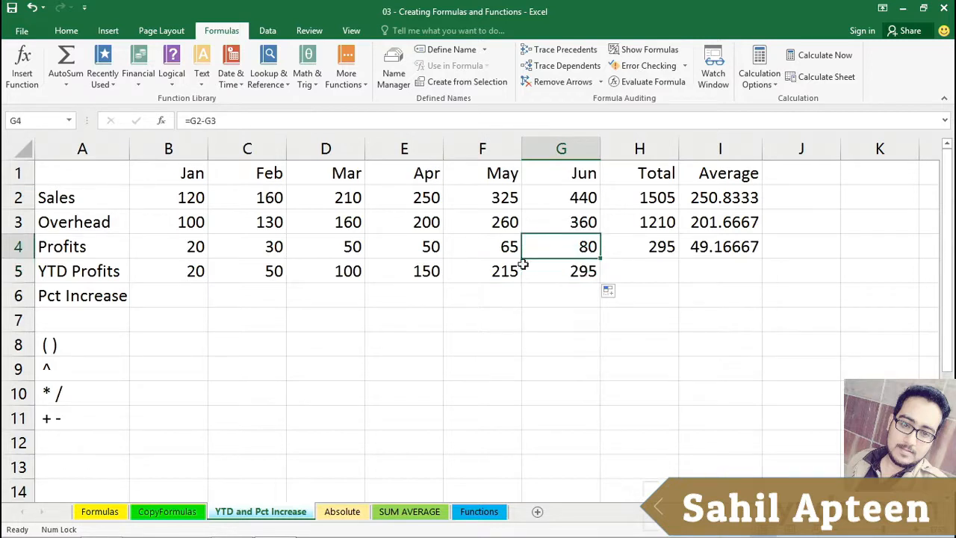
left_click(499, 269)
left_click(545, 267)
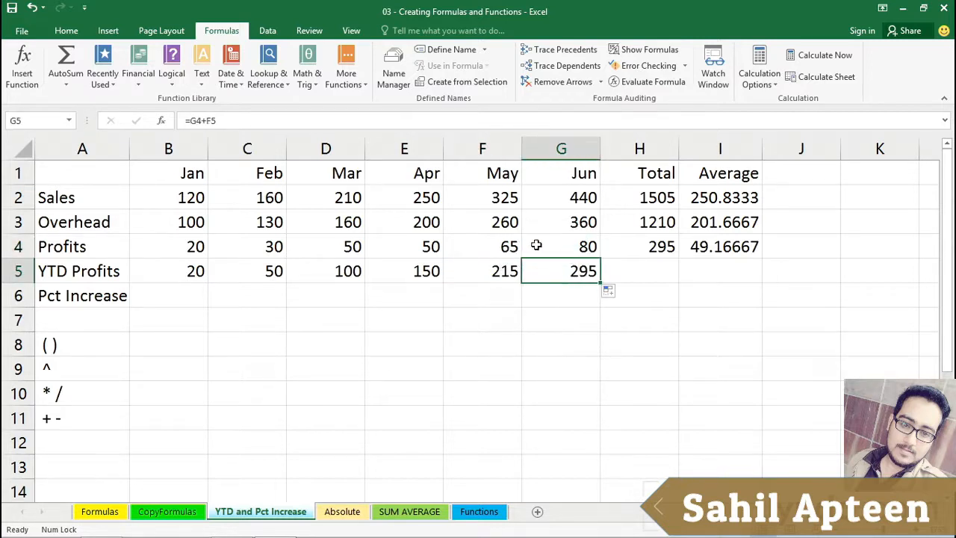
left_click(542, 248)
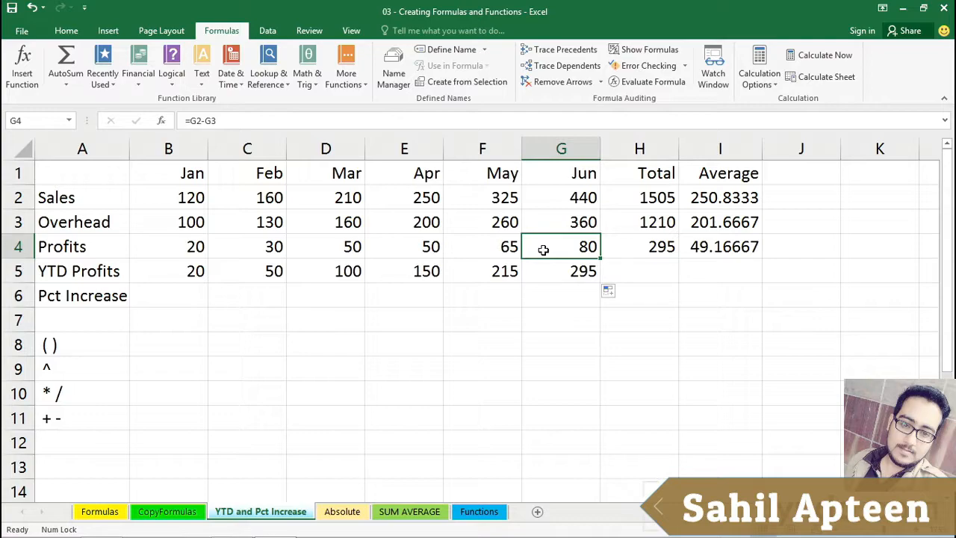
left_click(497, 272)
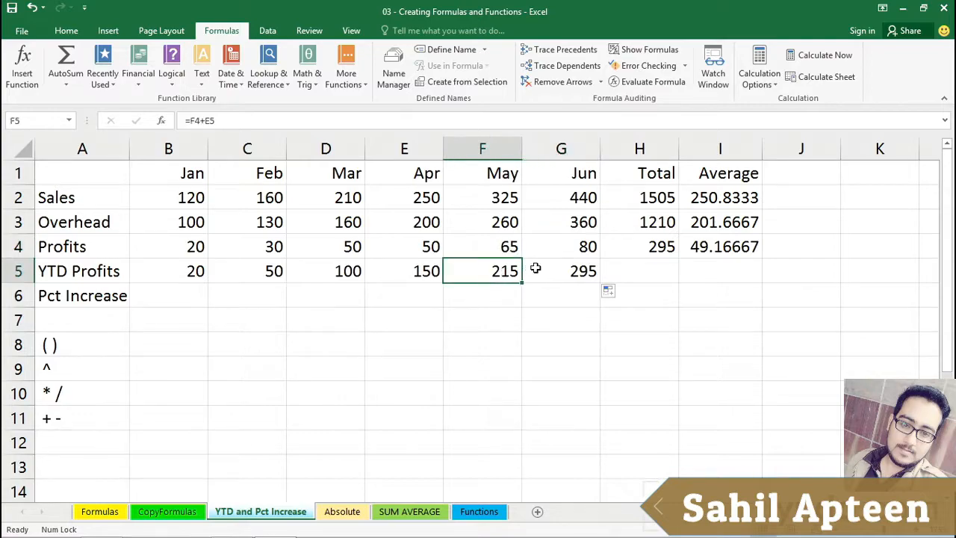
left_click(537, 270)
double_click(537, 270)
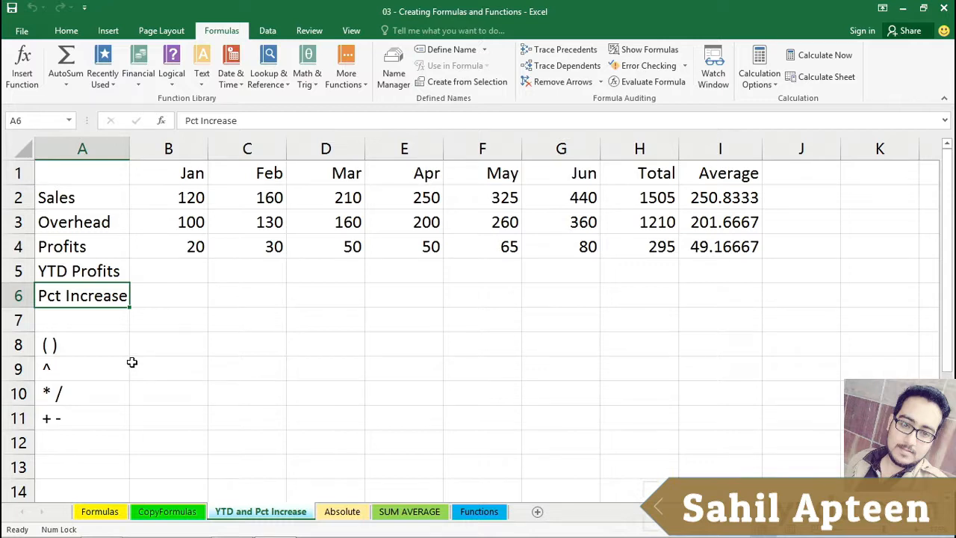
Step: Change the row label in A6 to Pct Change
double_click(91, 296)
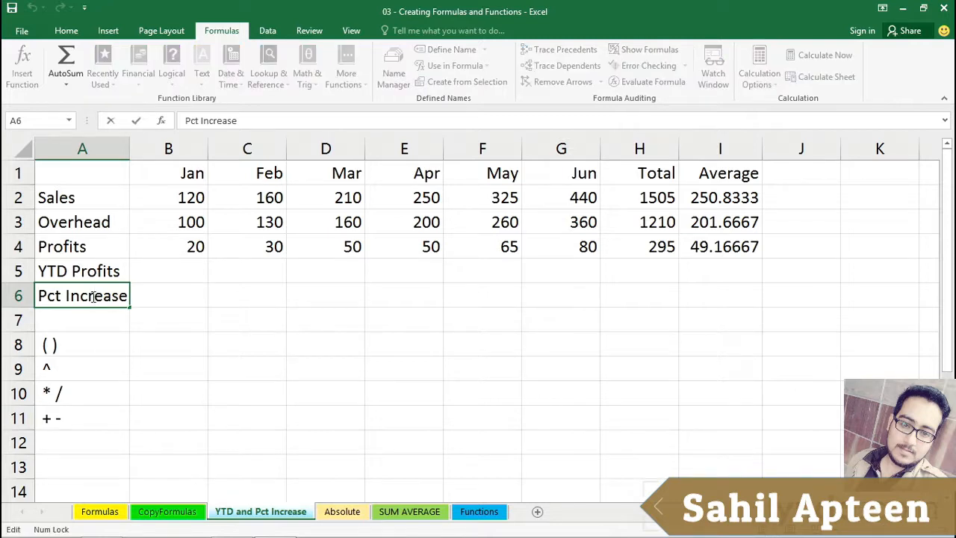
double_click(91, 296)
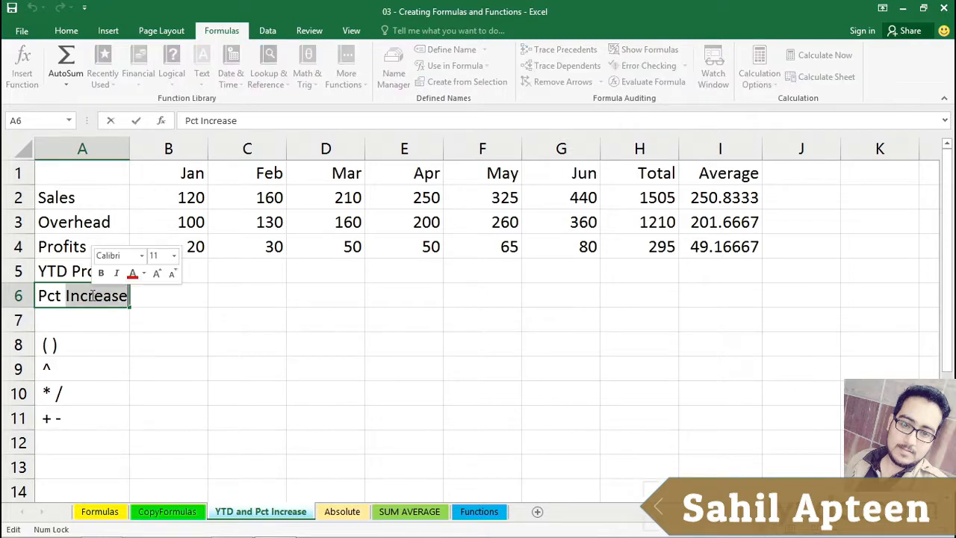
type("C")
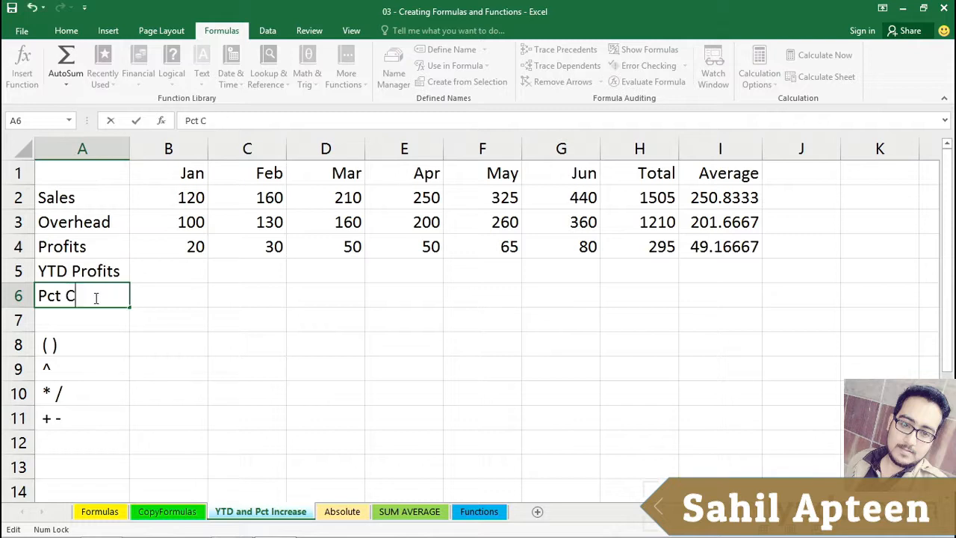
type("hange")
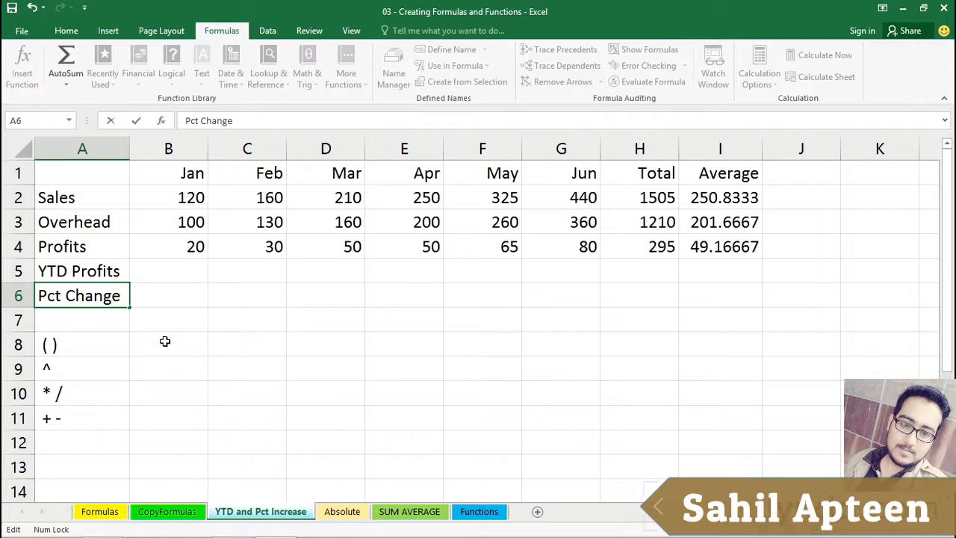
key("Return")
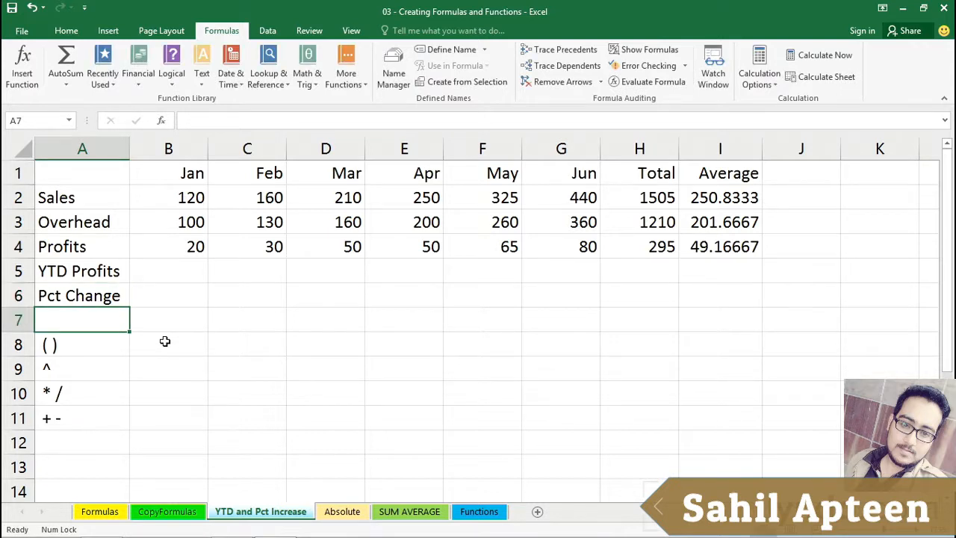
Step: Examine the January and February profits in B4:C4 as sources for the February Pct Change in C6
left_click(189, 296)
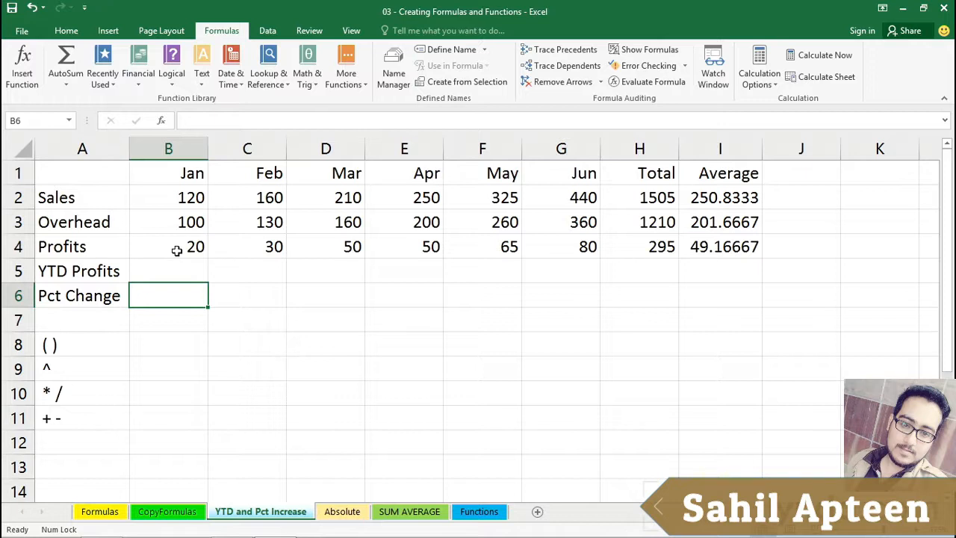
left_click(254, 296)
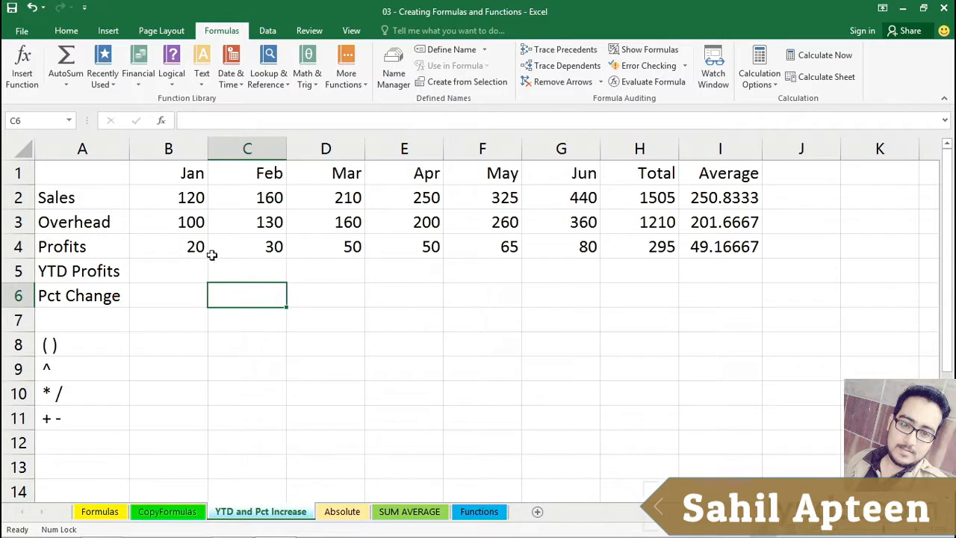
left_click(182, 247)
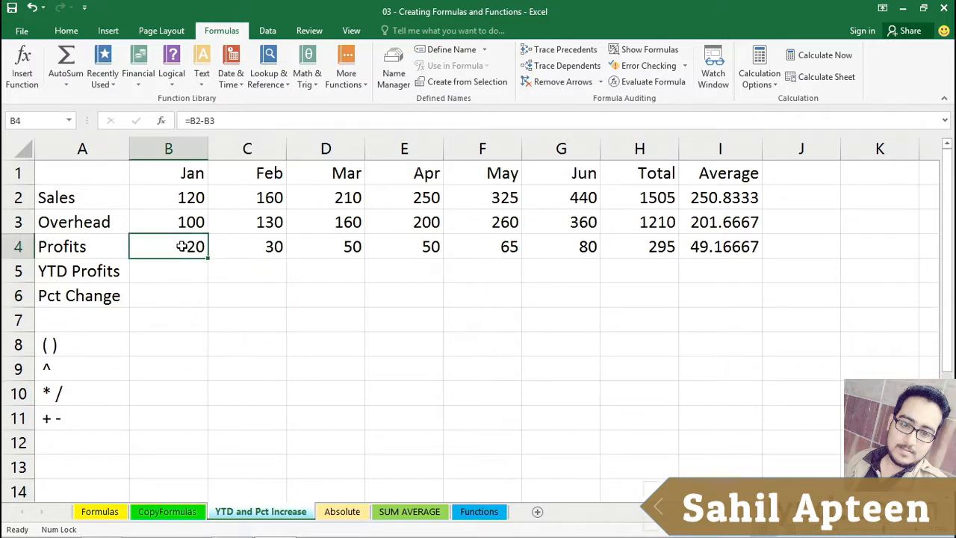
left_click(240, 248)
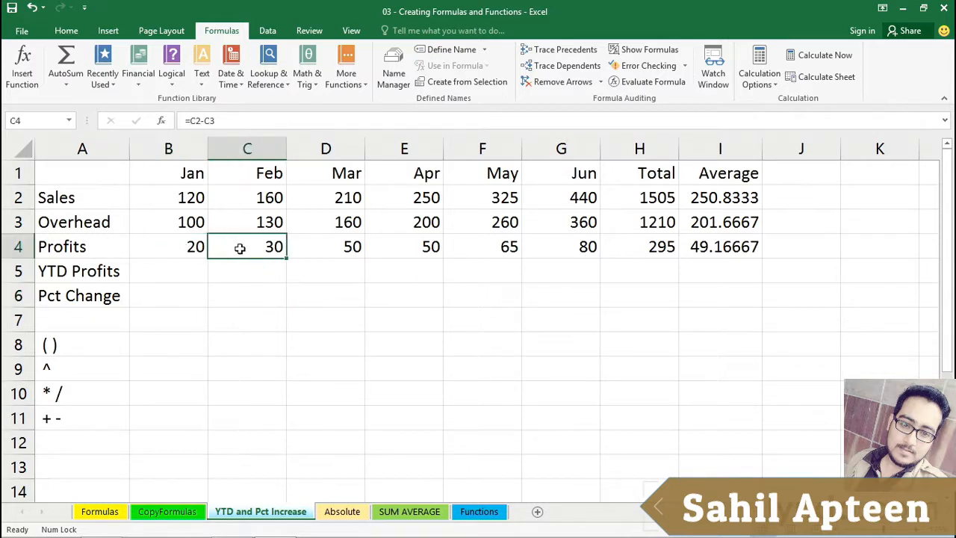
left_click(236, 292)
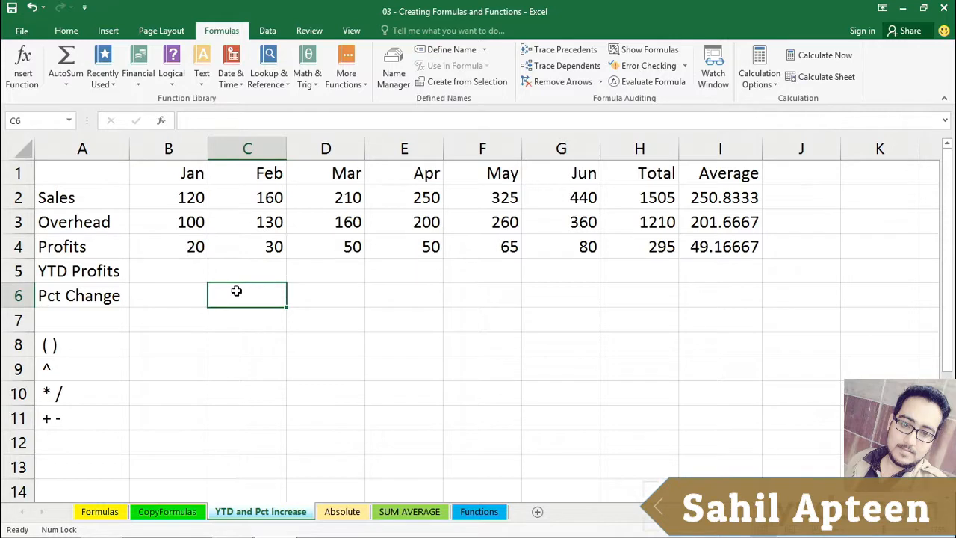
left_click(167, 244)
left_click_drag(189, 246, 224, 247)
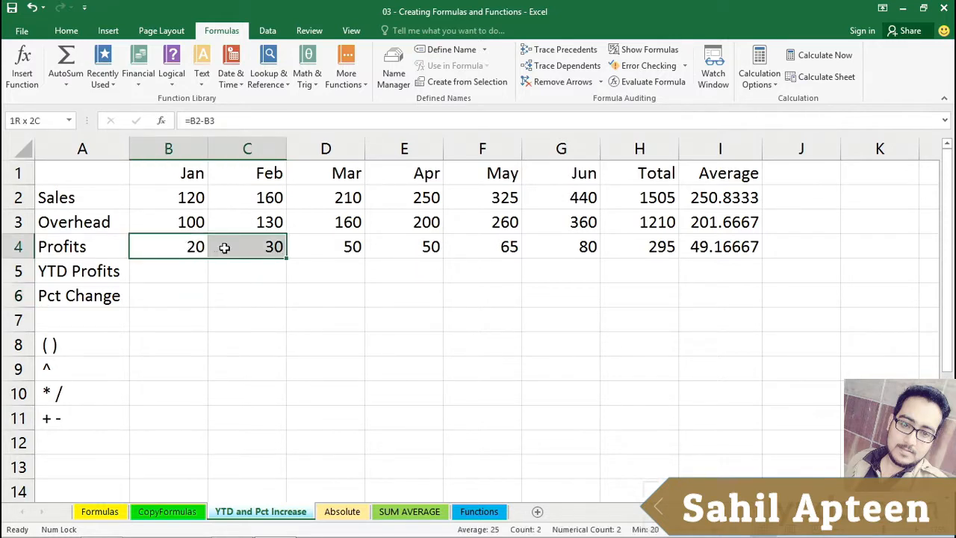
left_click(168, 247)
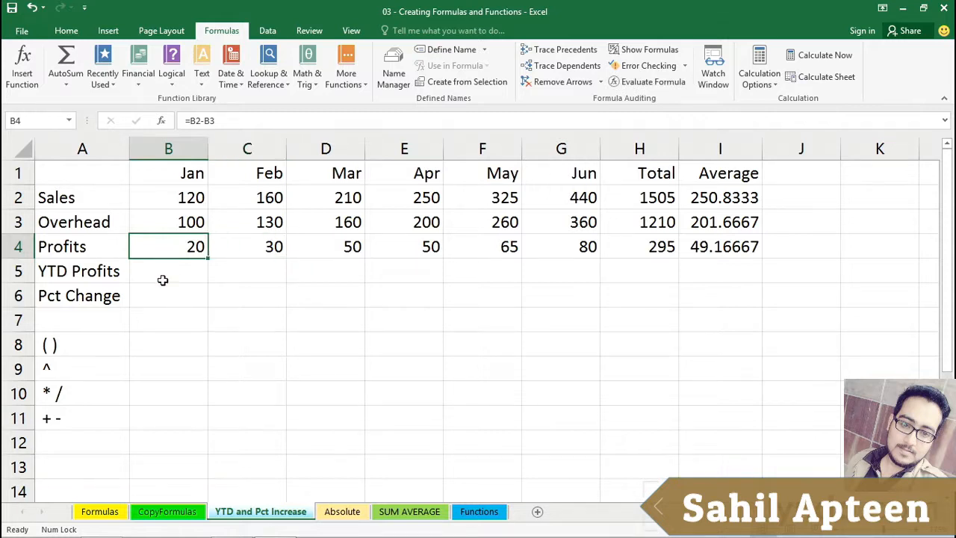
Step: Enter the formula =C4-B4/B4 in C6 for the February Pct Change and reselect the cell to review it
left_click(247, 293)
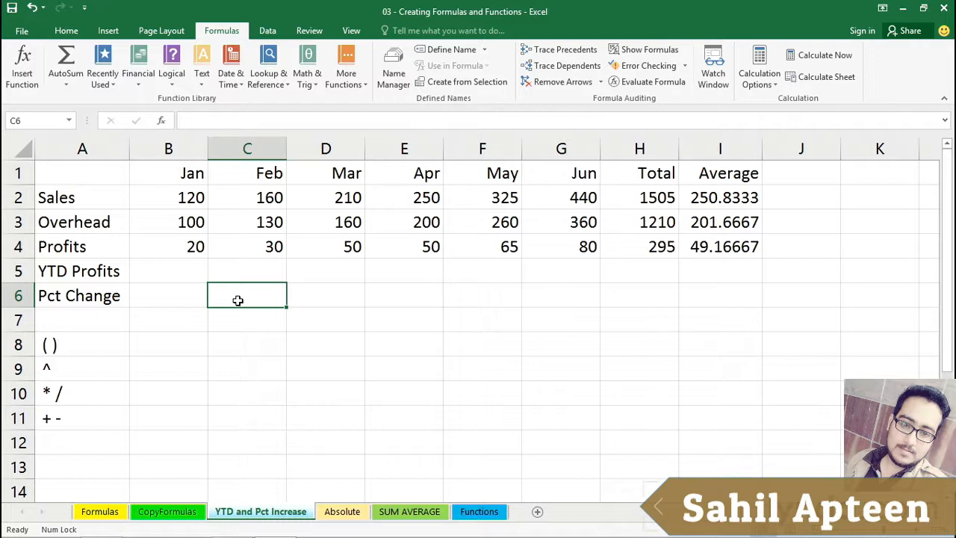
type("=")
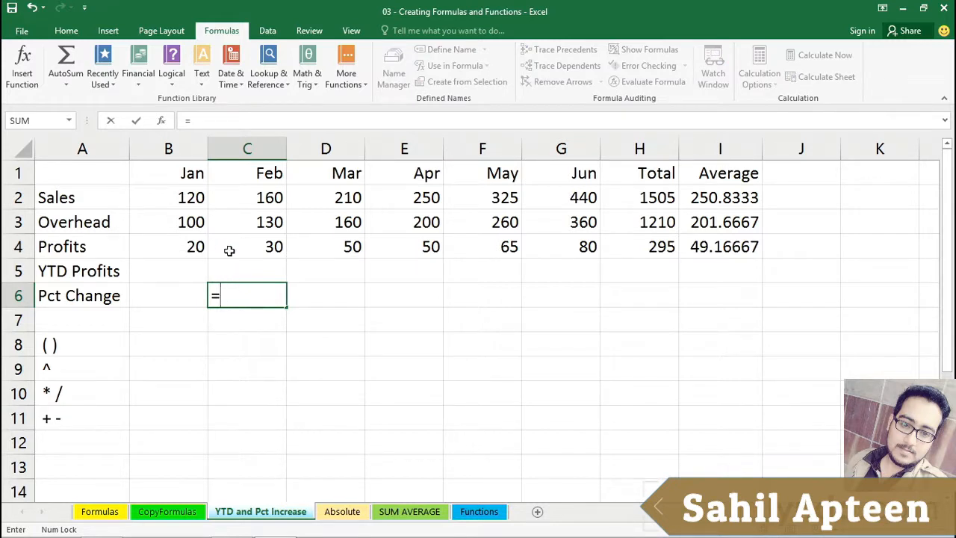
left_click(231, 249)
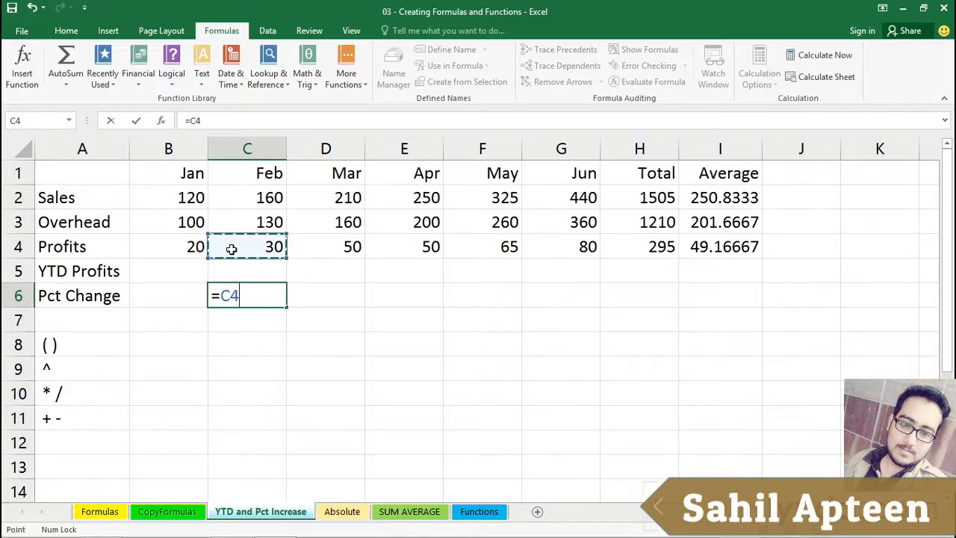
left_click(180, 243)
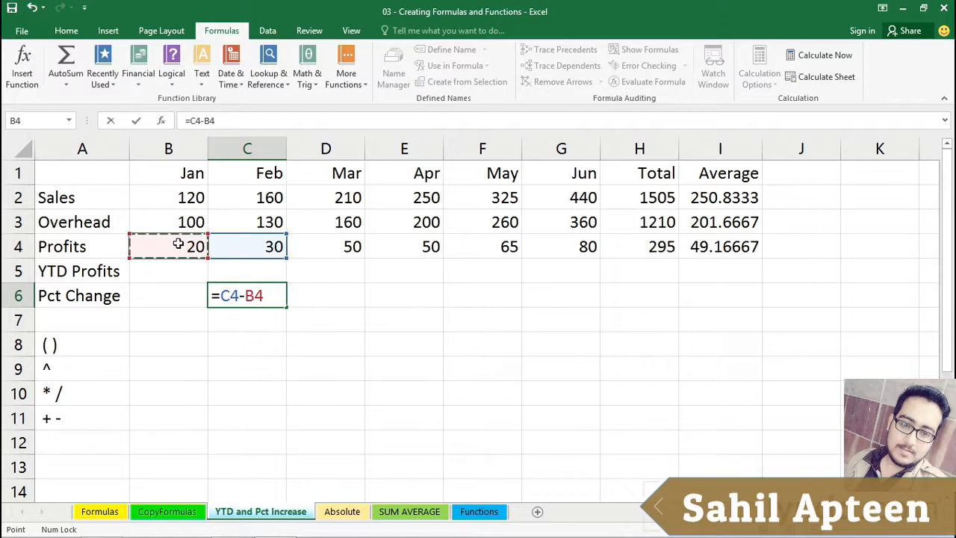
type("/")
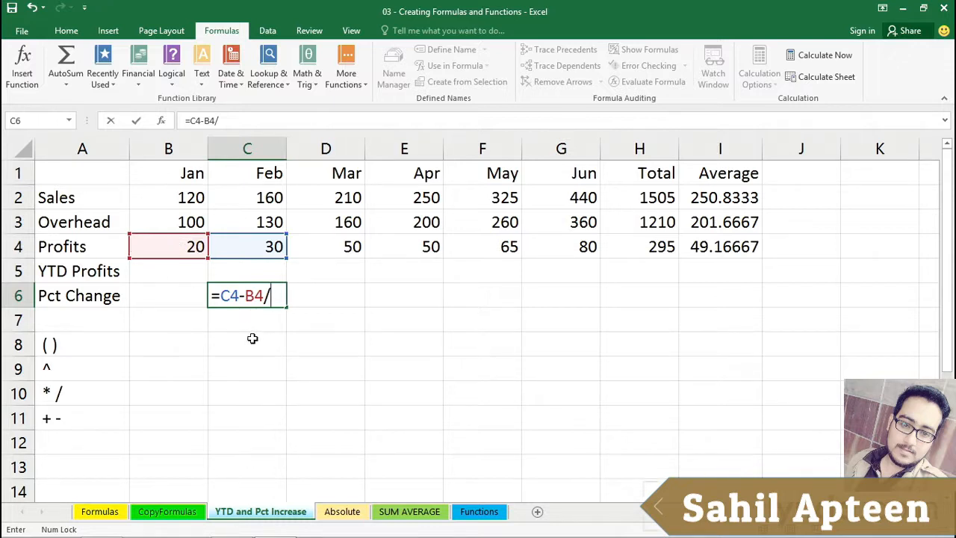
left_click(172, 248)
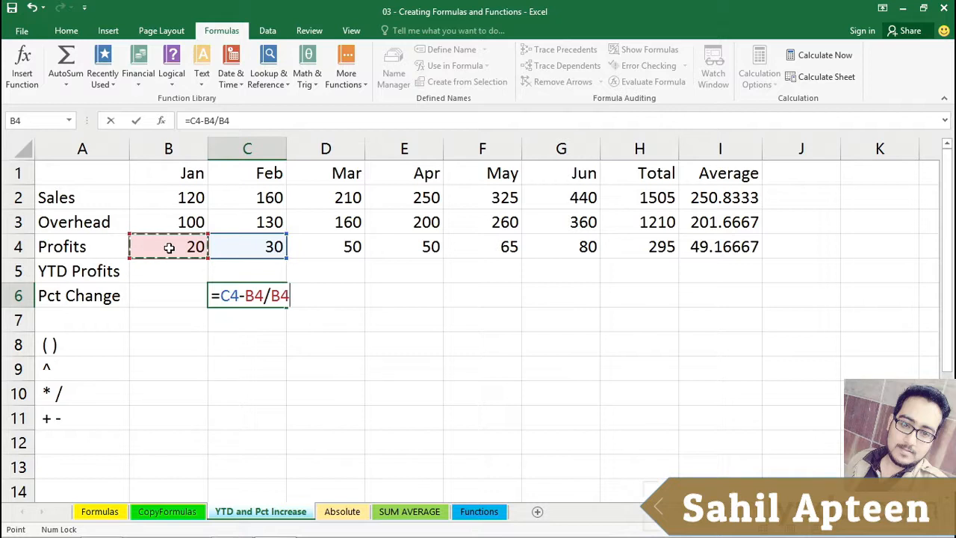
key("Return")
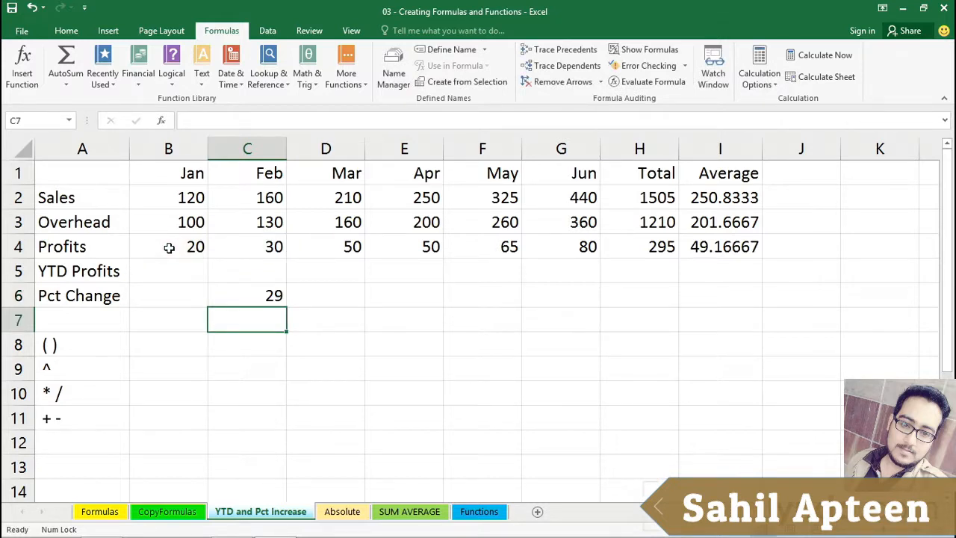
left_click(252, 301)
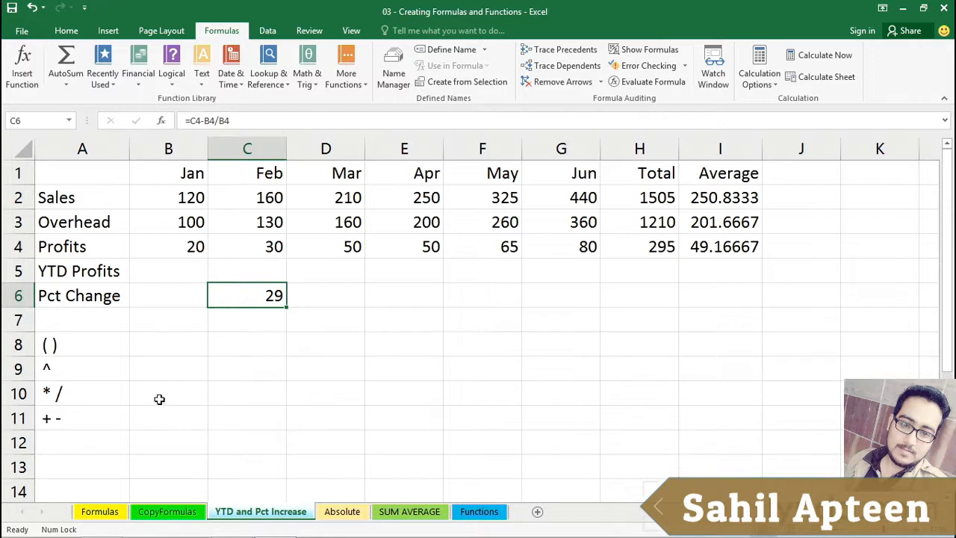
Step: Review the operator precedence list in A8:A11 against the formula in C6, focusing on the parentheses and the B4/B4 division
left_click_drag(83, 344, 83, 416)
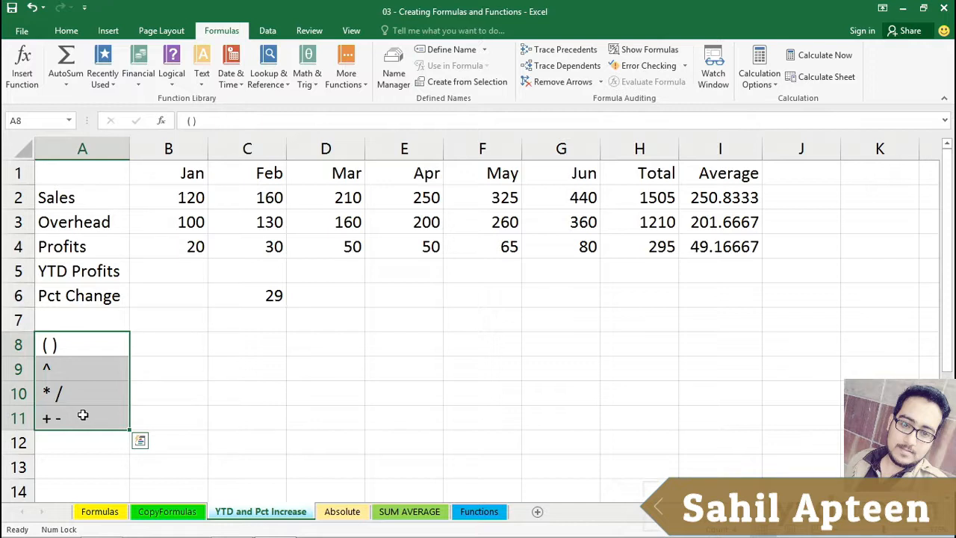
left_click(92, 344)
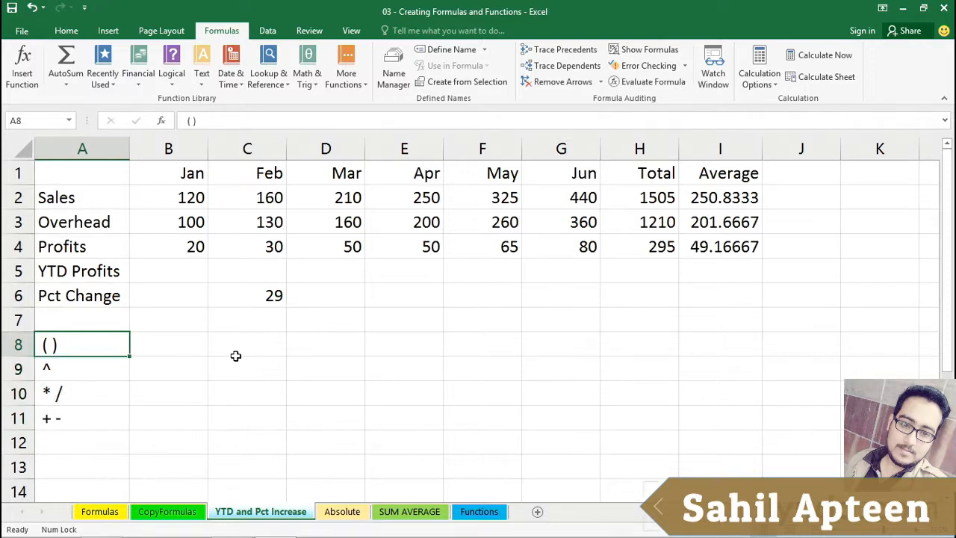
left_click(239, 296)
double_click(239, 295)
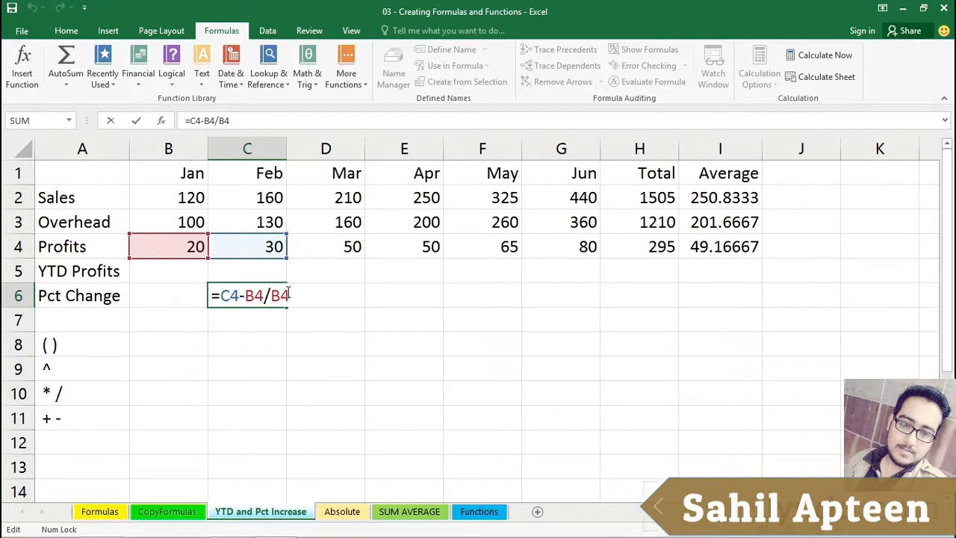
left_click_drag(288, 295, 245, 295)
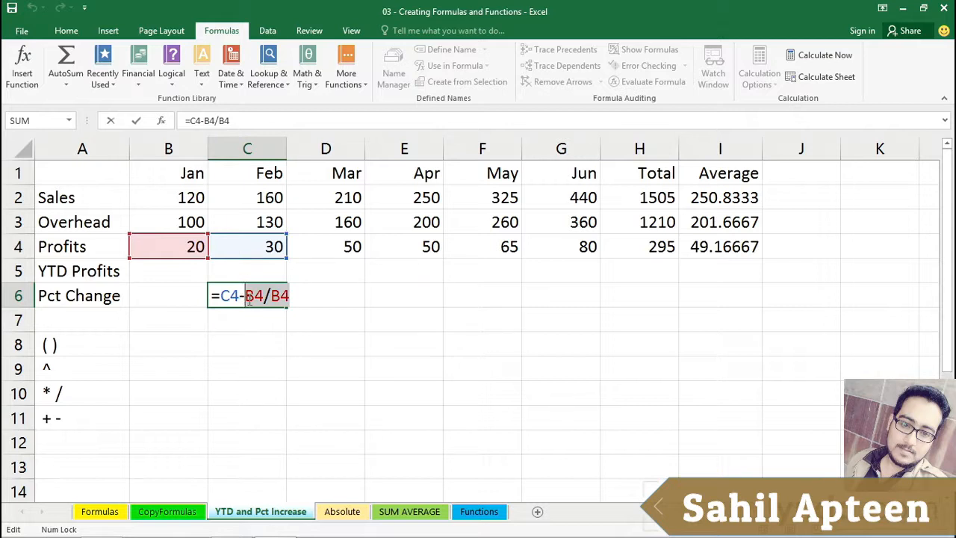
key("Return")
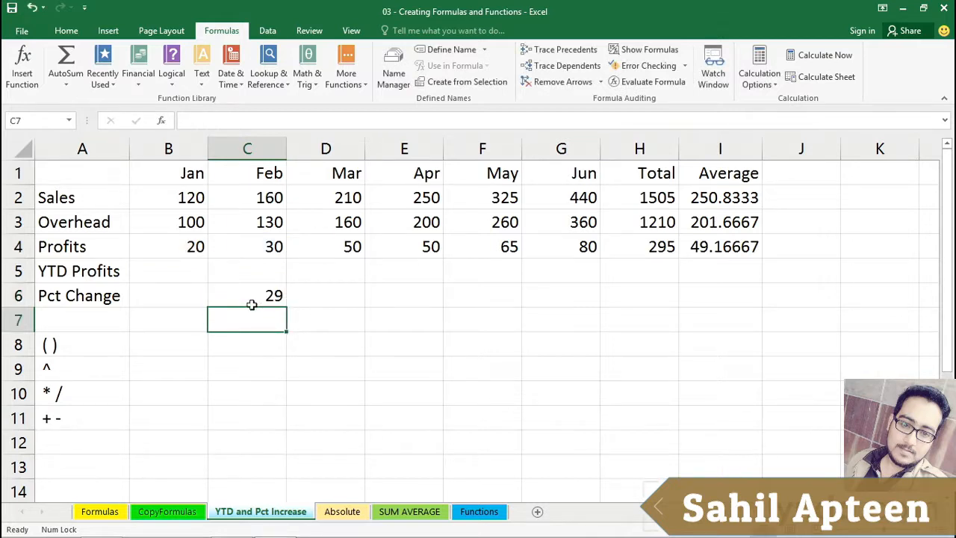
left_click(89, 345)
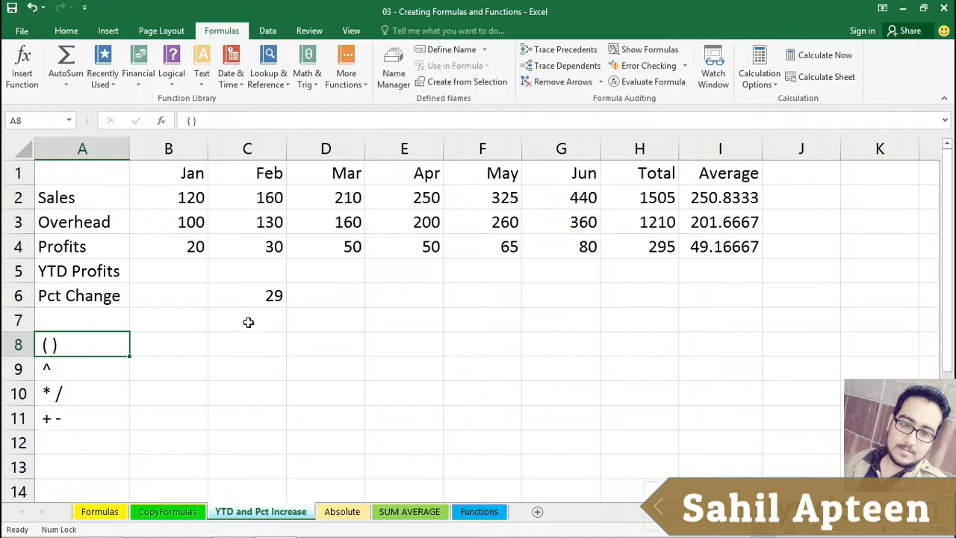
Step: Add parentheses around the subtraction in the February Pct Change formula, making C6 =(C4-B4)/B4
double_click(245, 295)
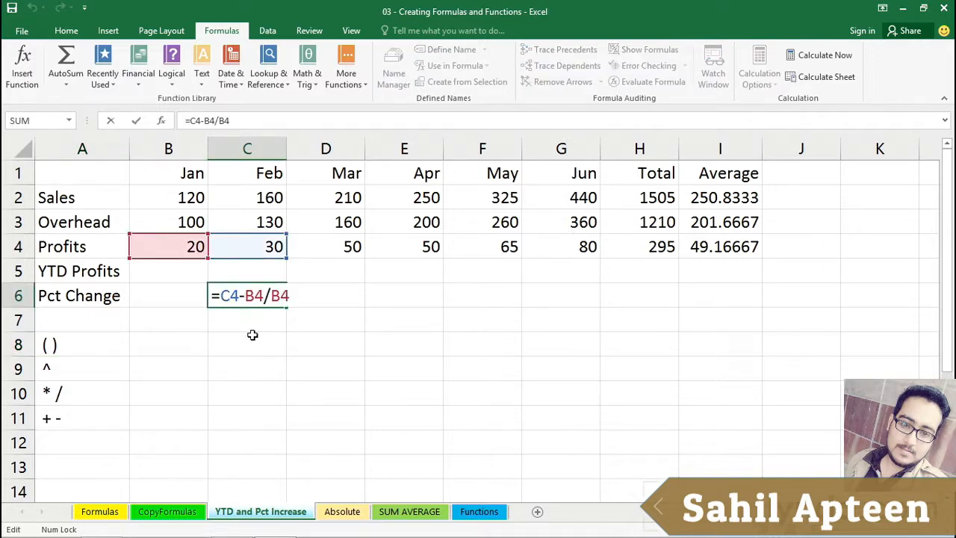
type("(")
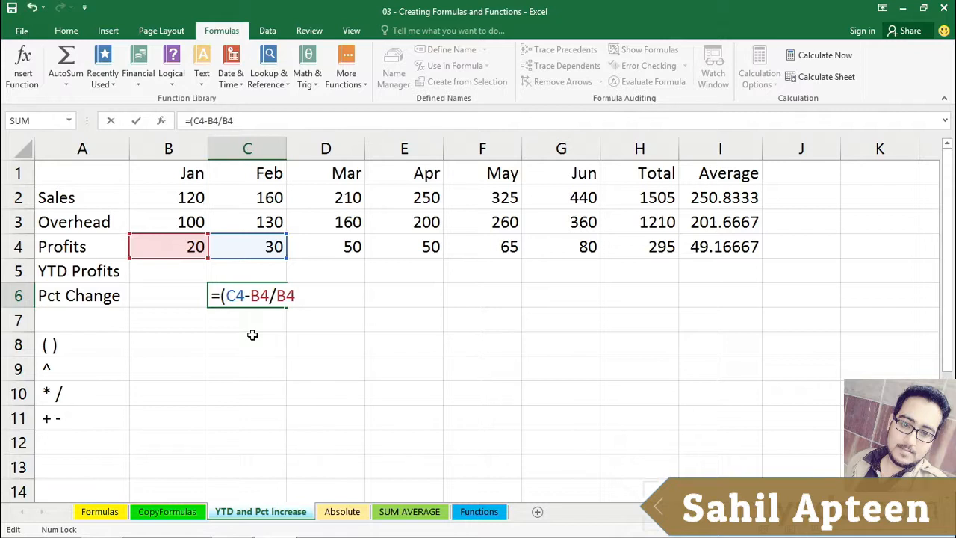
left_click(270, 296)
type(")")
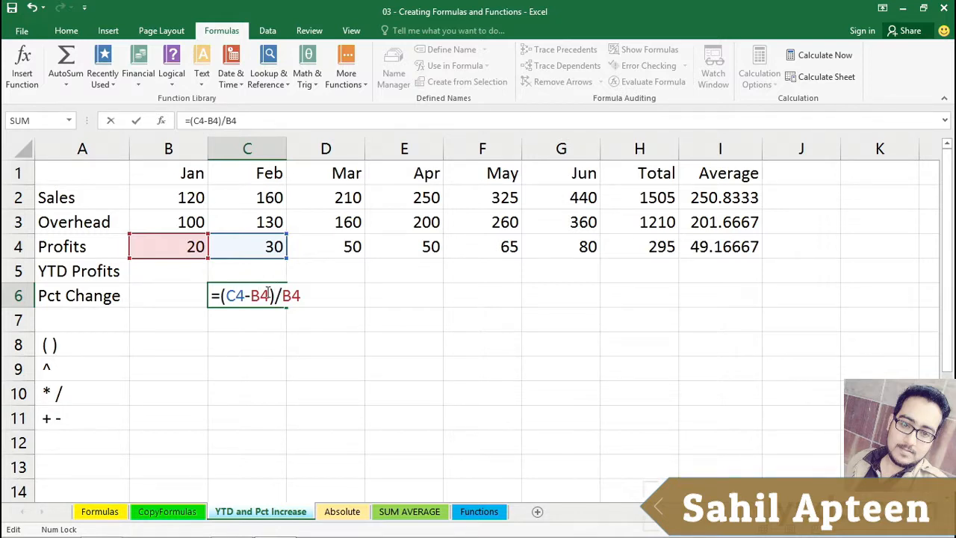
left_click_drag(268, 294, 229, 292)
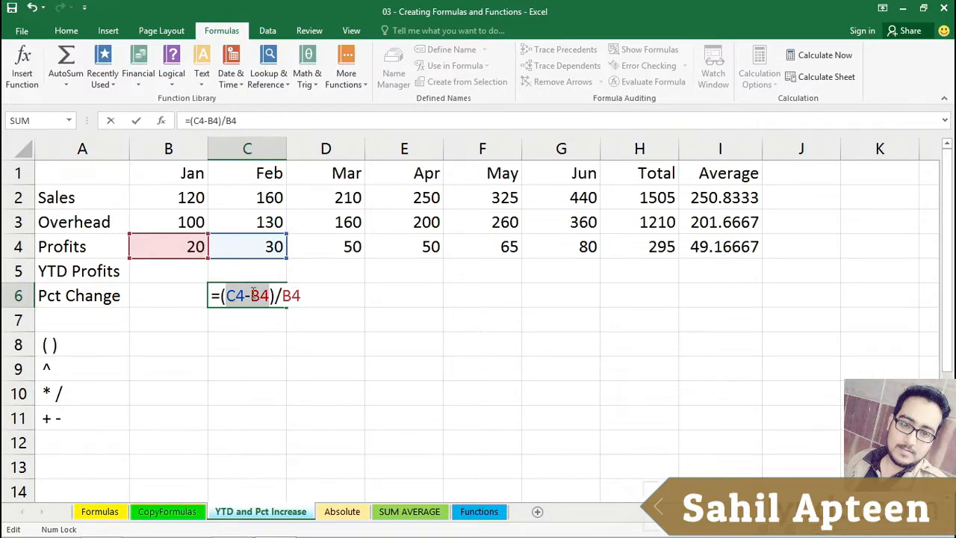
key("Return")
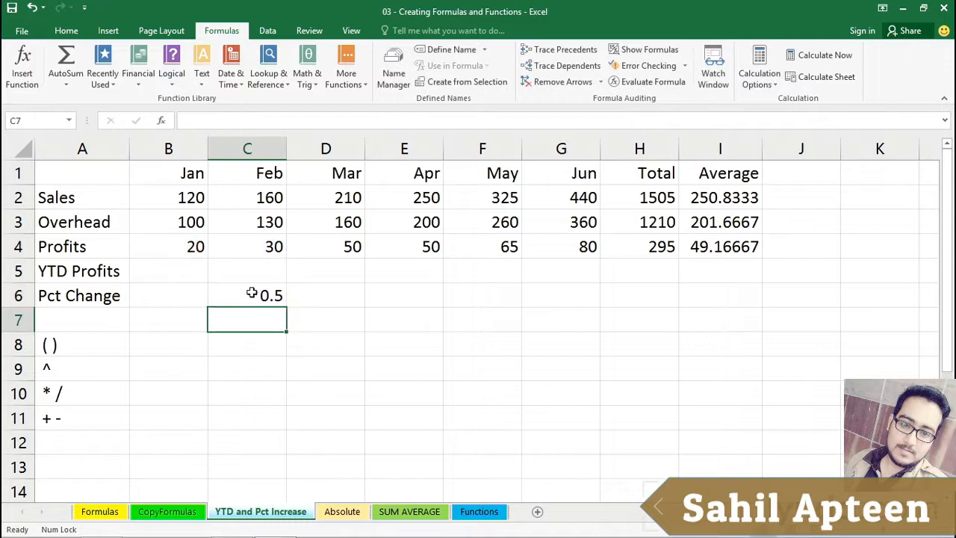
Step: Format the February Pct Change in C6 as a percentage with one decimal place
left_click(243, 295)
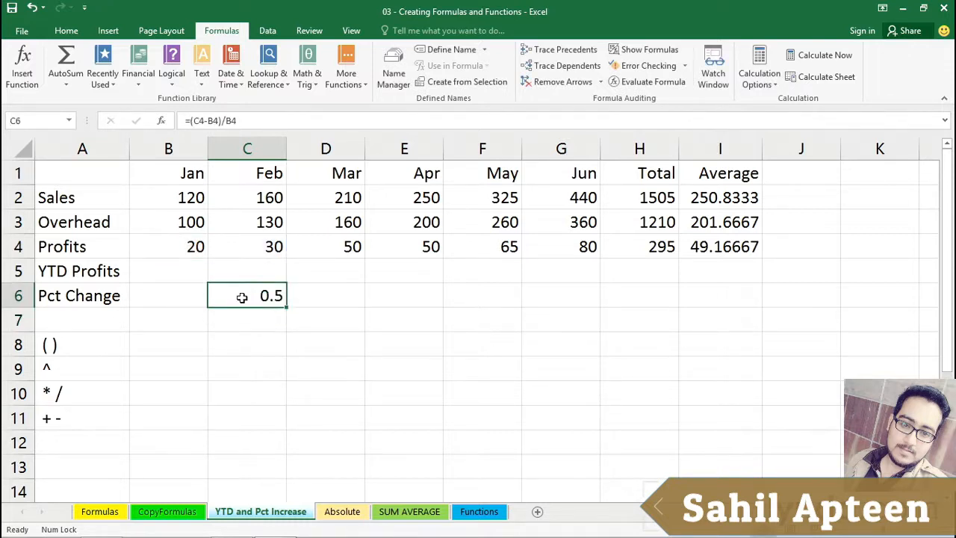
left_click(64, 33)
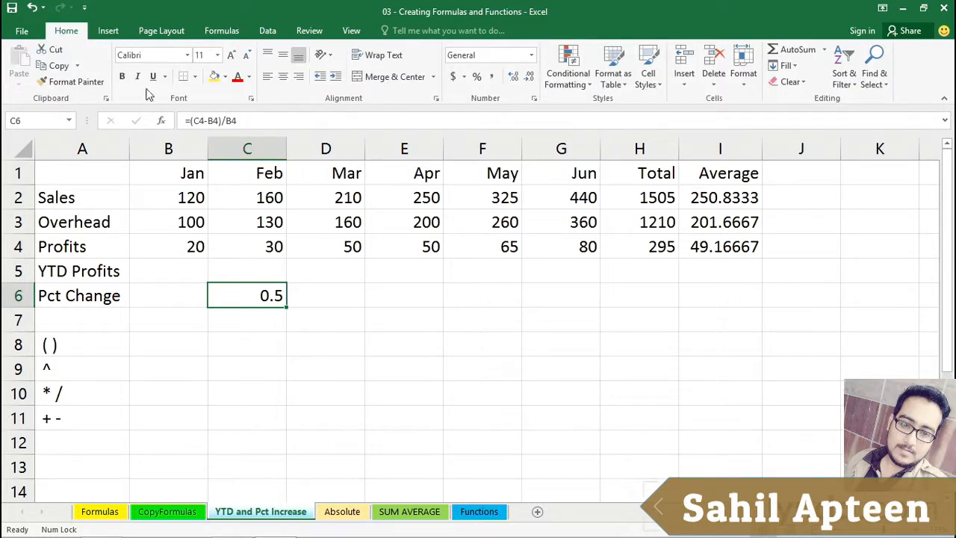
left_click(479, 82)
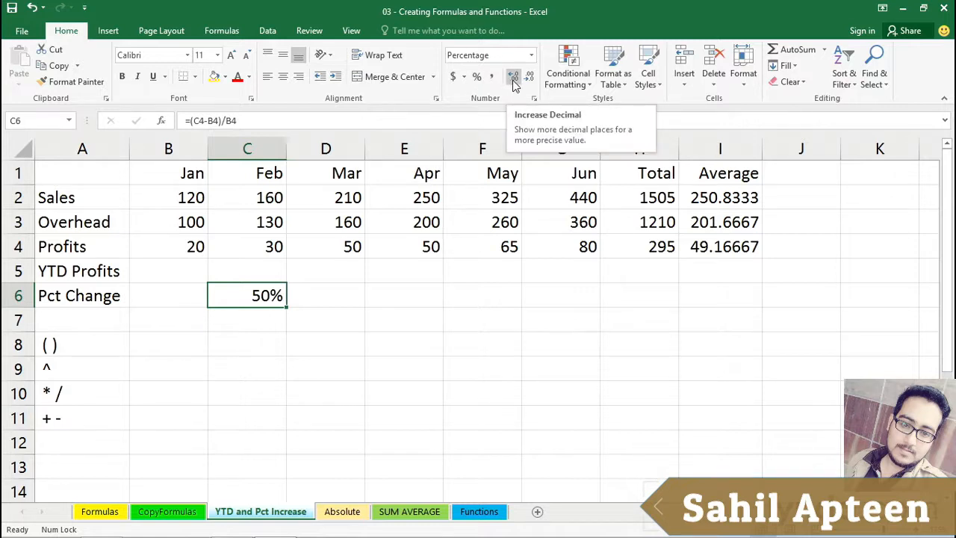
left_click(513, 81)
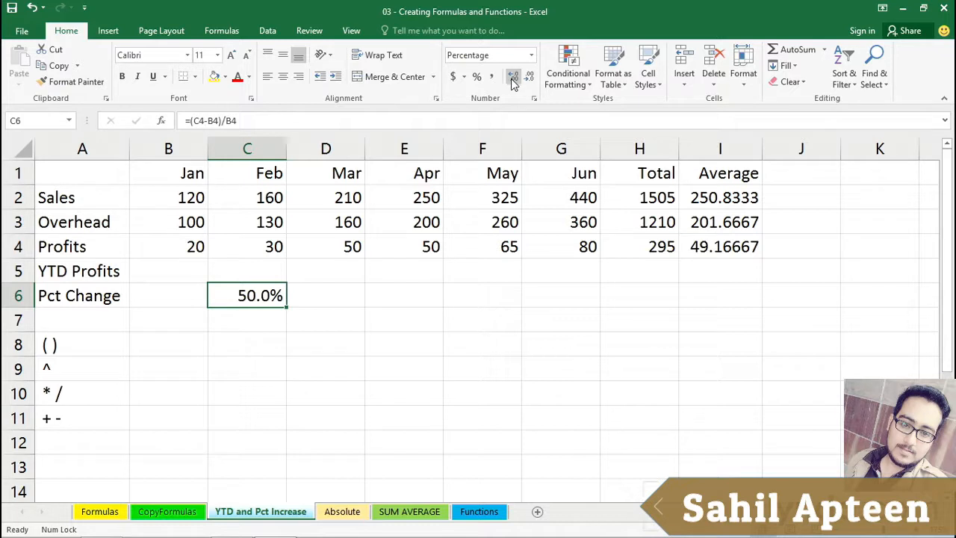
Step: Review the C6 formula and the following months' profits, and copy the formula across to G6 for March through June
double_click(251, 295)
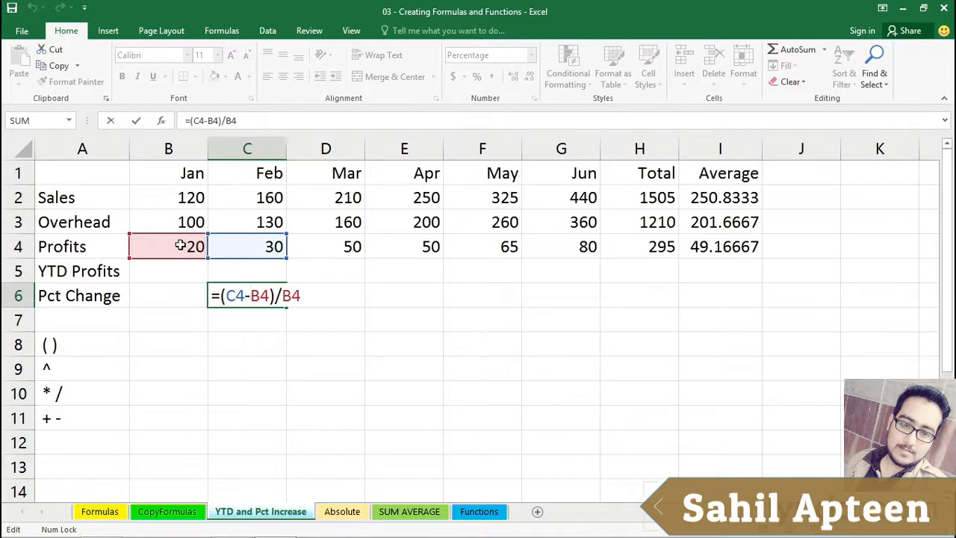
key("Escape")
left_click(327, 299)
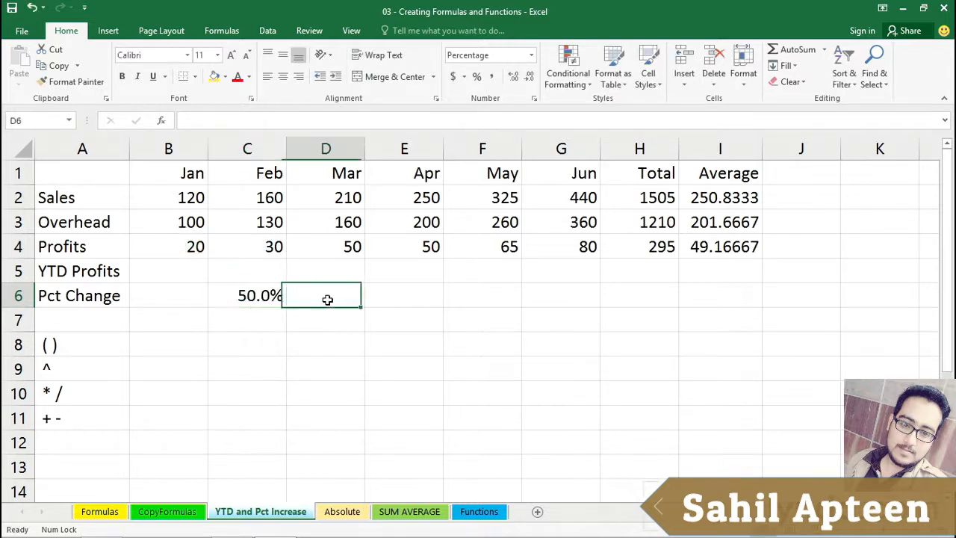
left_click_drag(248, 246, 380, 246)
left_click(405, 294)
left_click(236, 290)
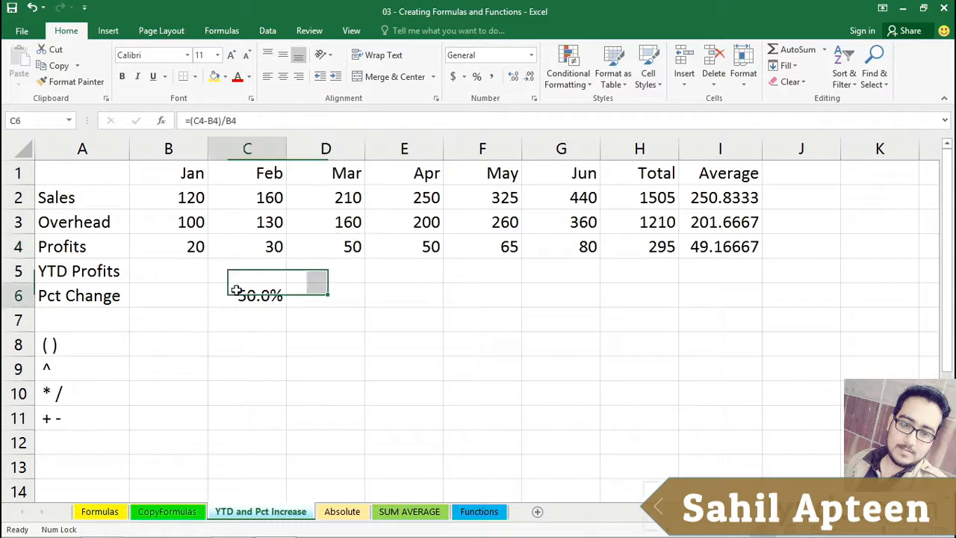
left_click_drag(294, 308, 581, 300)
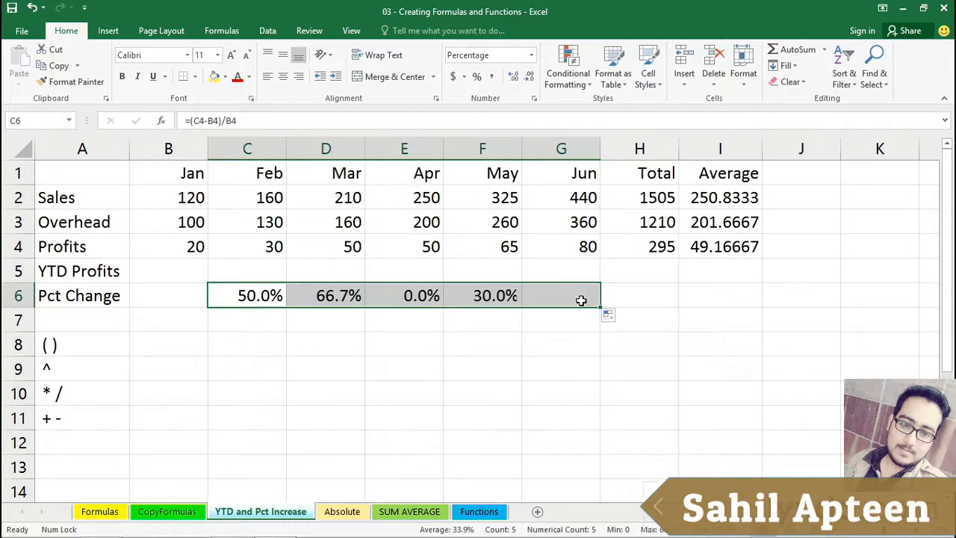
Step: Check the copied Pct Change formulas across row 6, comparing the April formula with the March and April profits in D4:E4
left_click(398, 299)
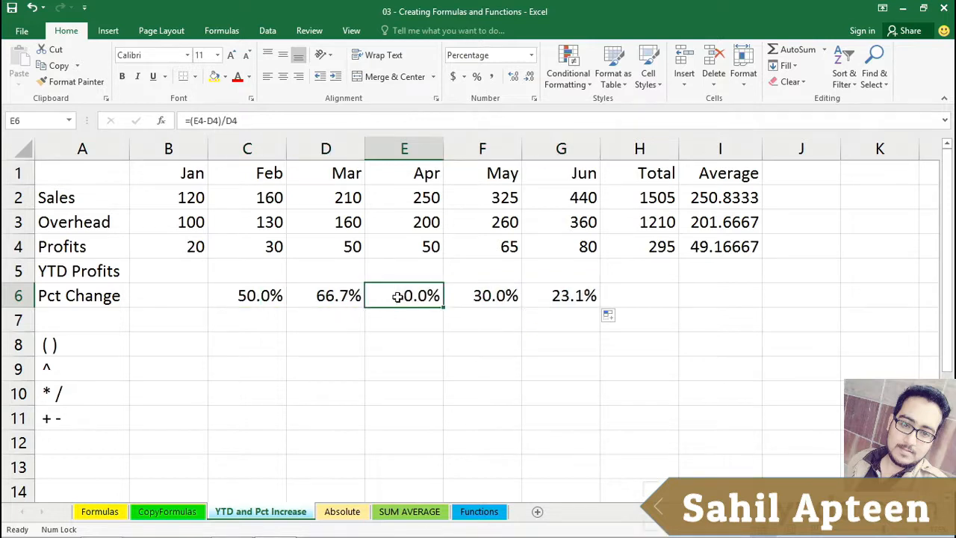
left_click(350, 246)
left_click(402, 249)
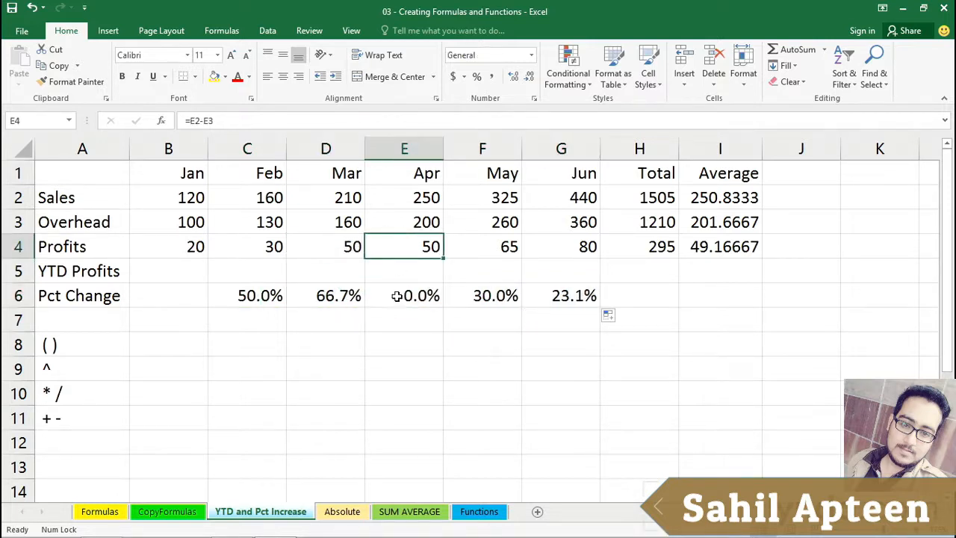
left_click(396, 295)
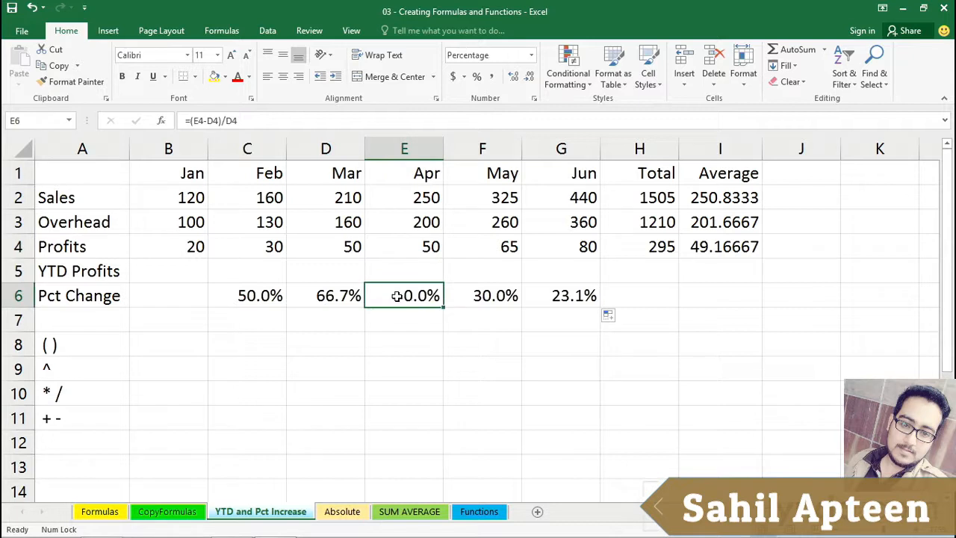
left_click(493, 297)
left_click(552, 296)
left_click(484, 298)
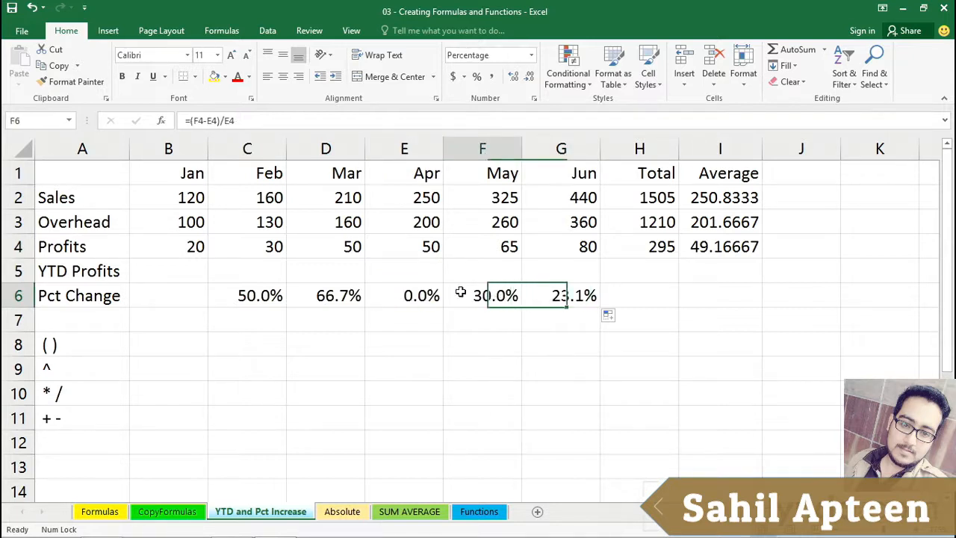
left_click(419, 296)
left_click(337, 295)
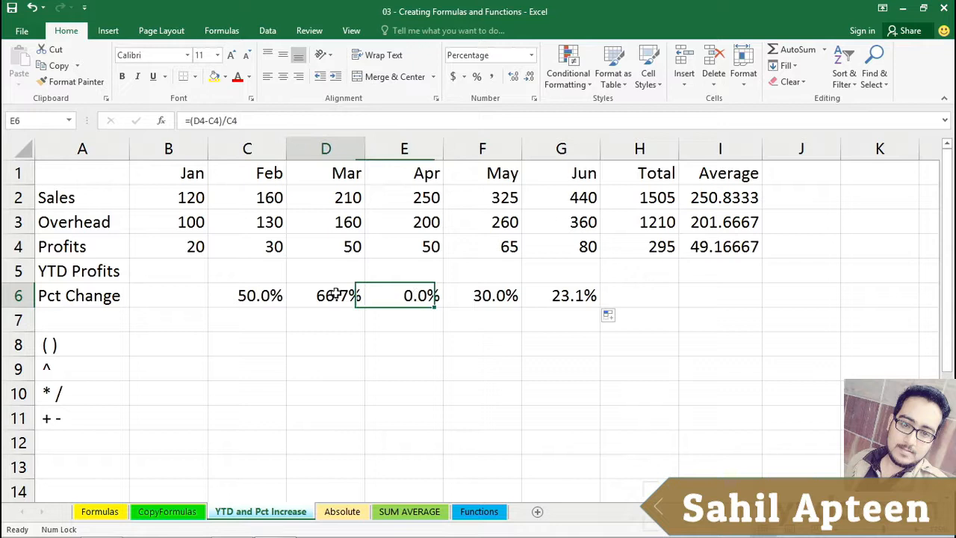
left_click(258, 293)
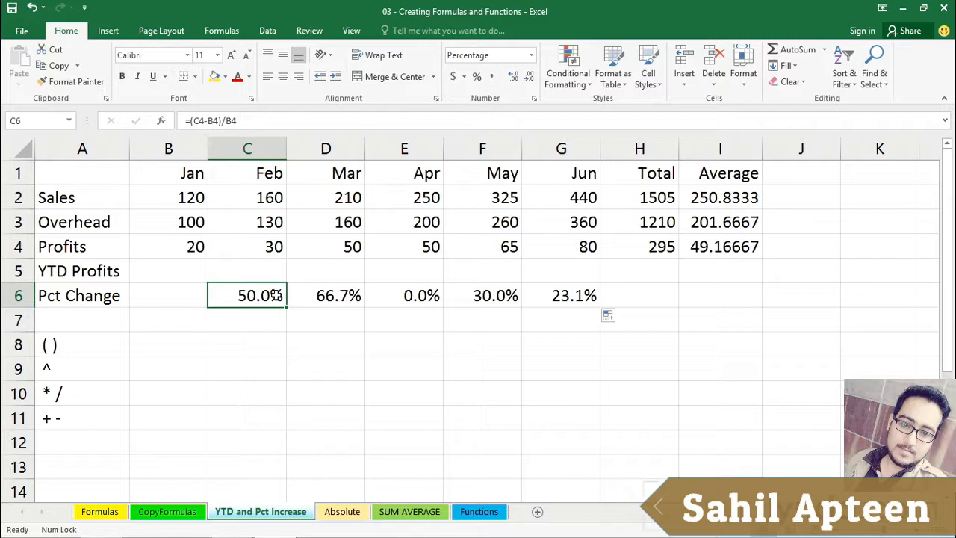
Step: Try enclosing the whole C6 formula in extra parentheses as =((C4-B4)/B4), and undo the change
double_click(276, 295)
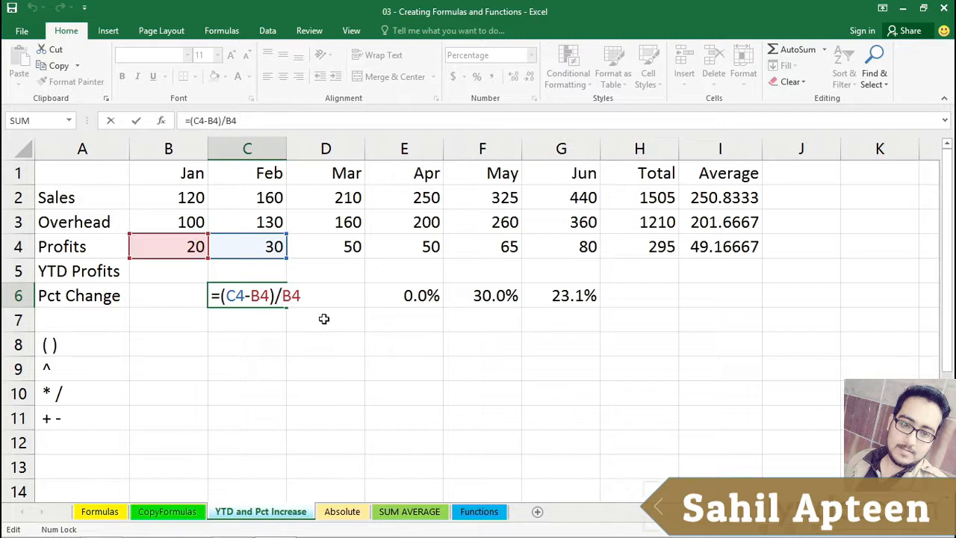
left_click(221, 294)
type("(")
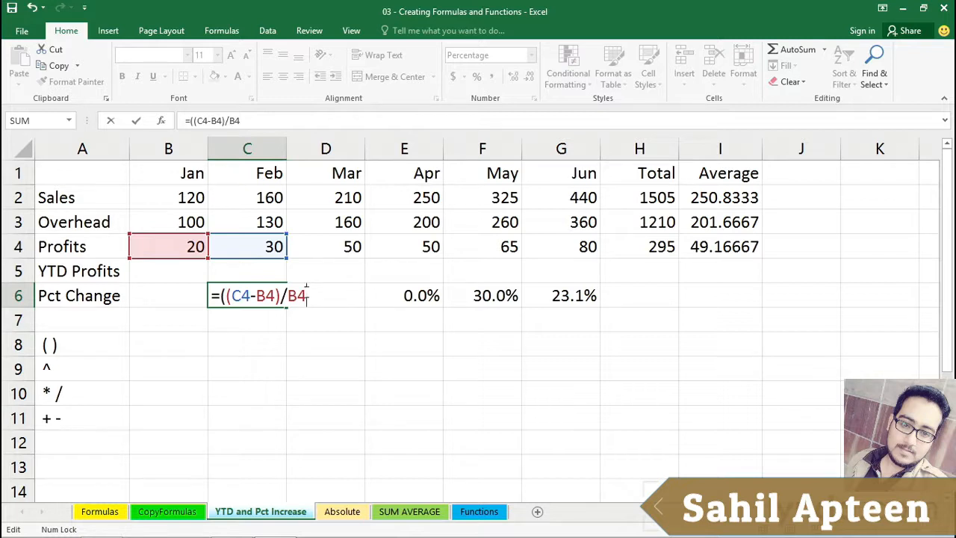
type(")")
key("Return")
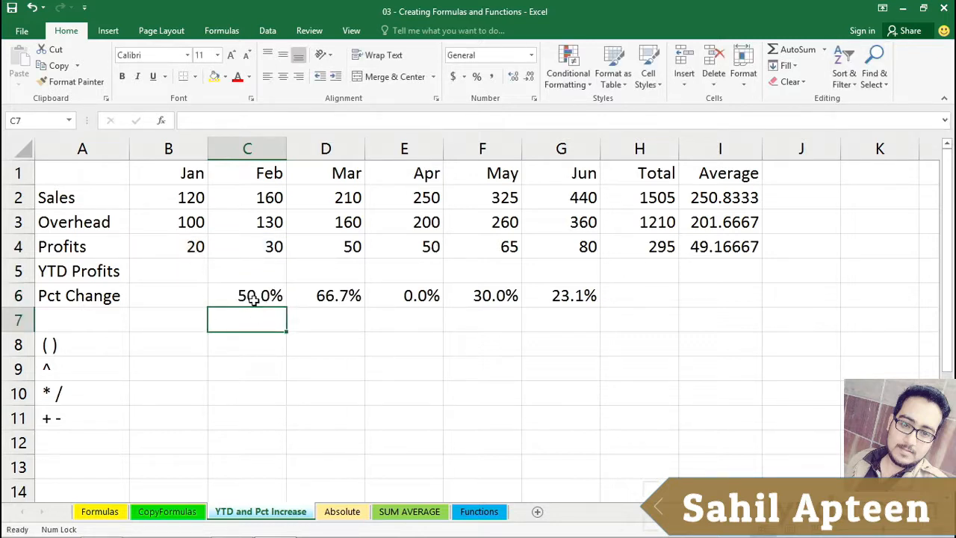
left_click(255, 297)
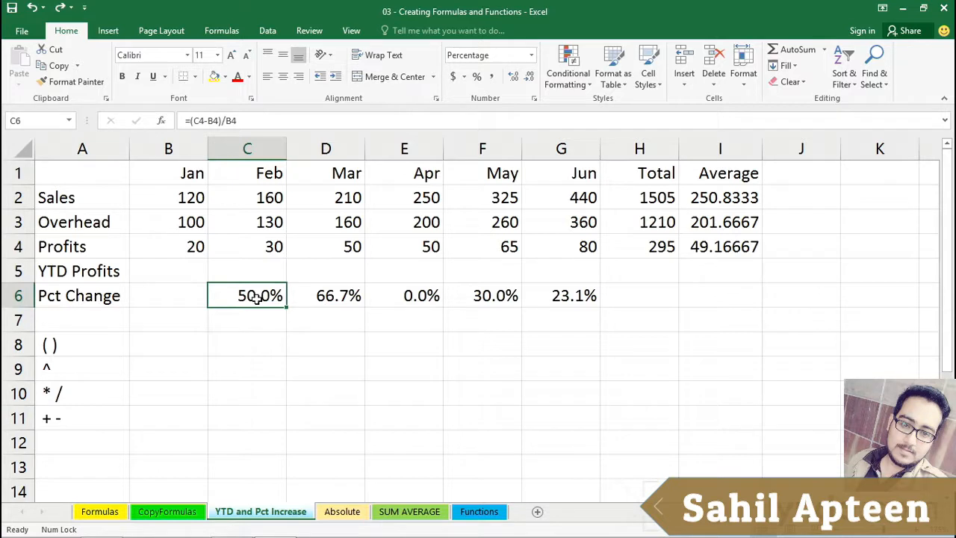
Step: Add an opening parenthesis before the divisor in C6 and accept the proposed correction to =(C4-B4)/(B4)
double_click(255, 298)
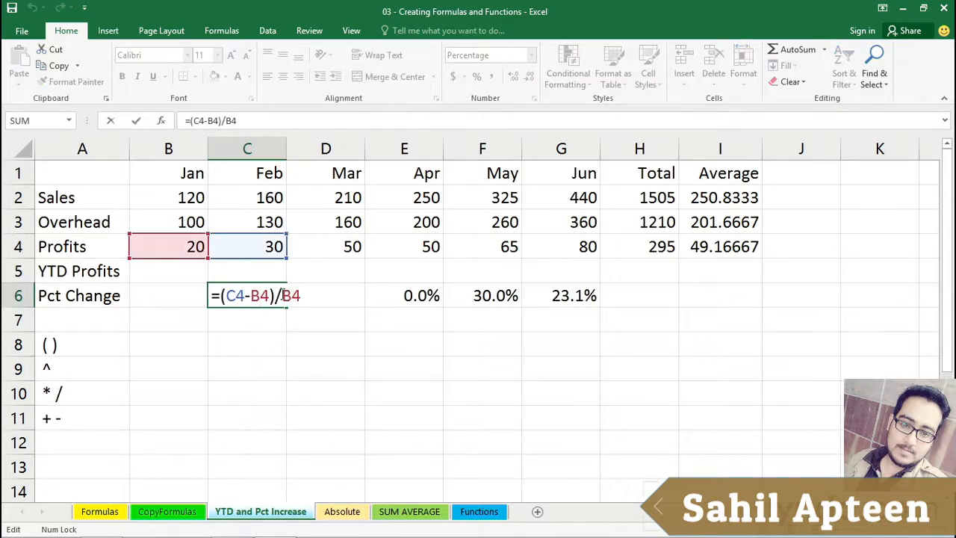
left_click(283, 296)
type("(")
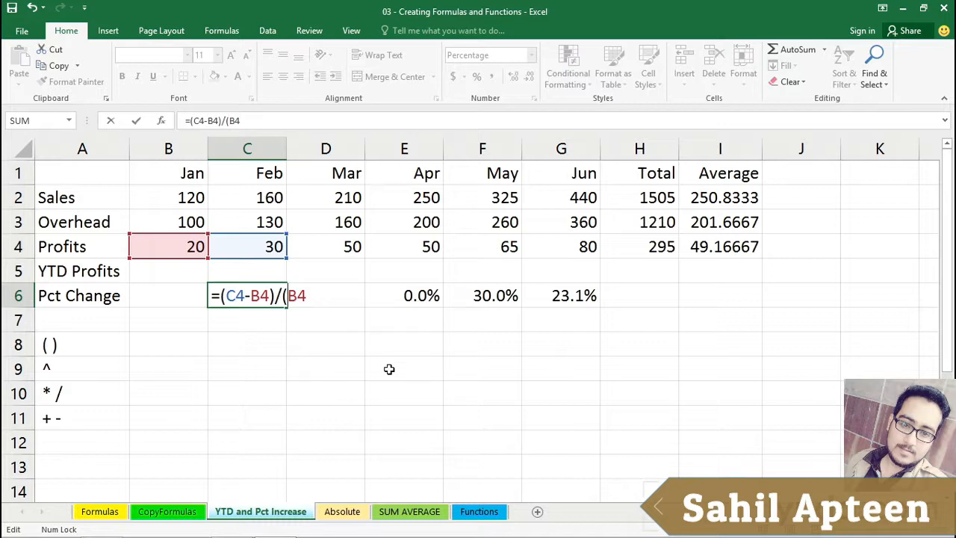
key("Return")
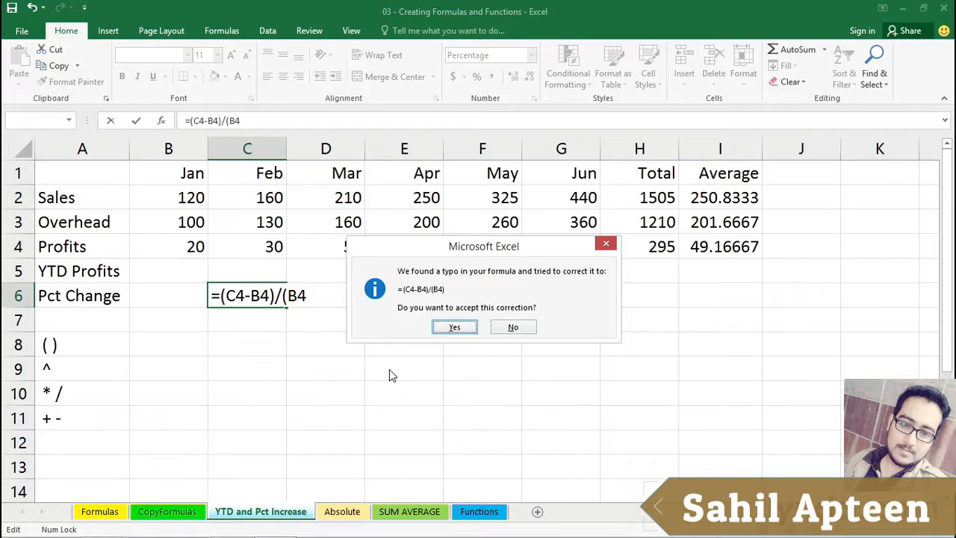
left_click(454, 329)
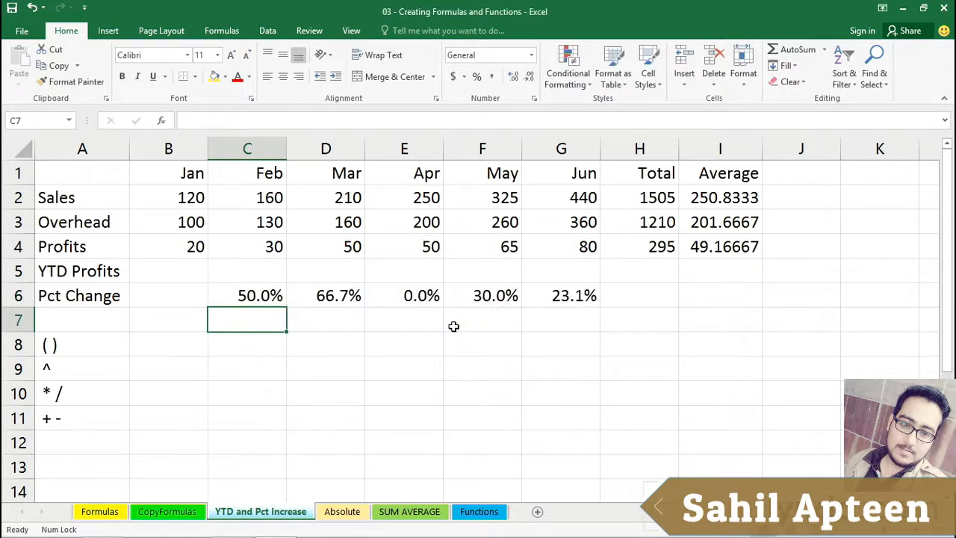
Step: Remove the opening parenthesis before the divisor in C6 and accept the proposed correction to =(C4-B4)/B4
double_click(261, 291)
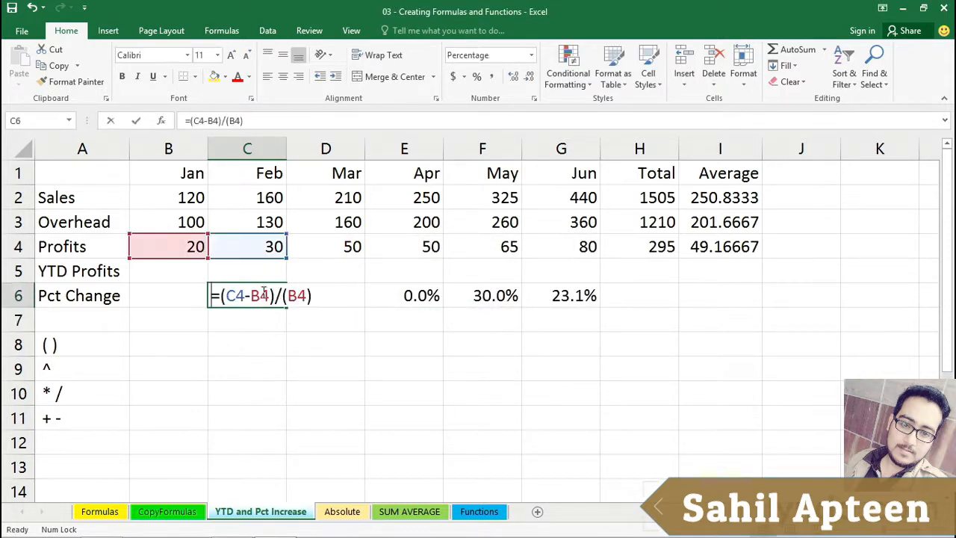
left_click(286, 297)
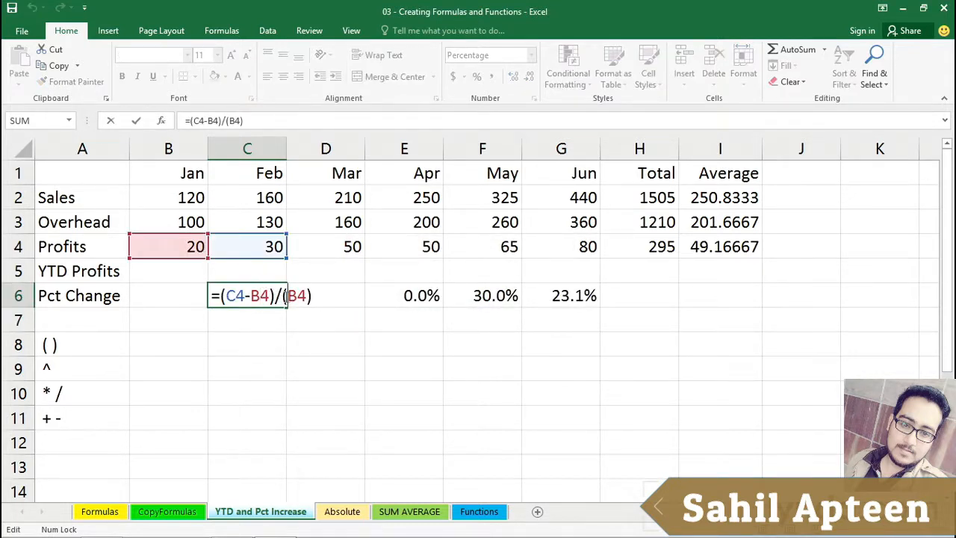
key("BackSpace")
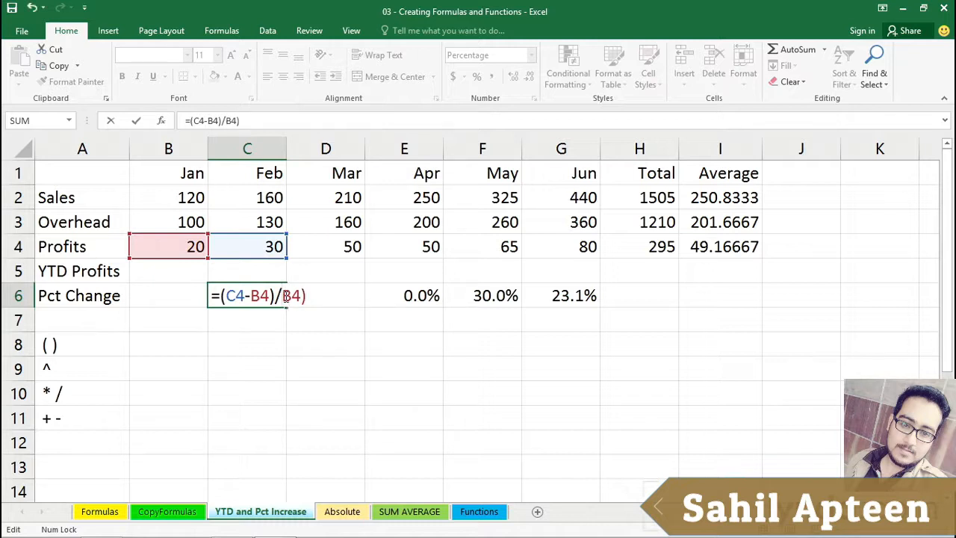
key("Return")
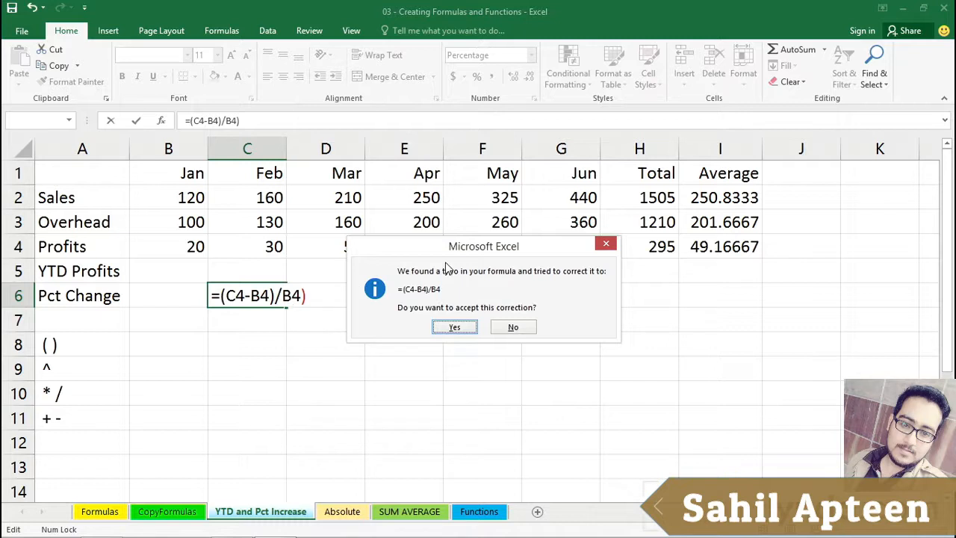
left_click(452, 329)
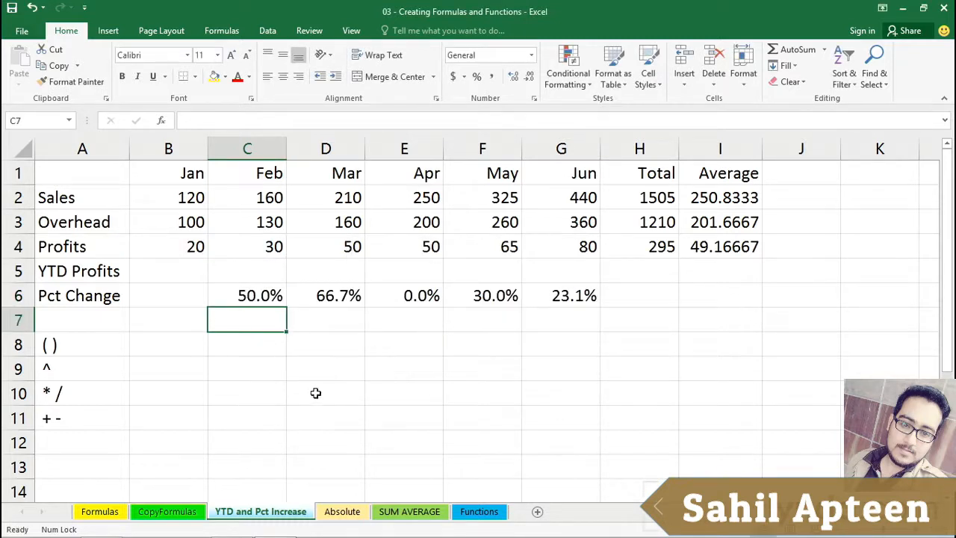
left_click(266, 293)
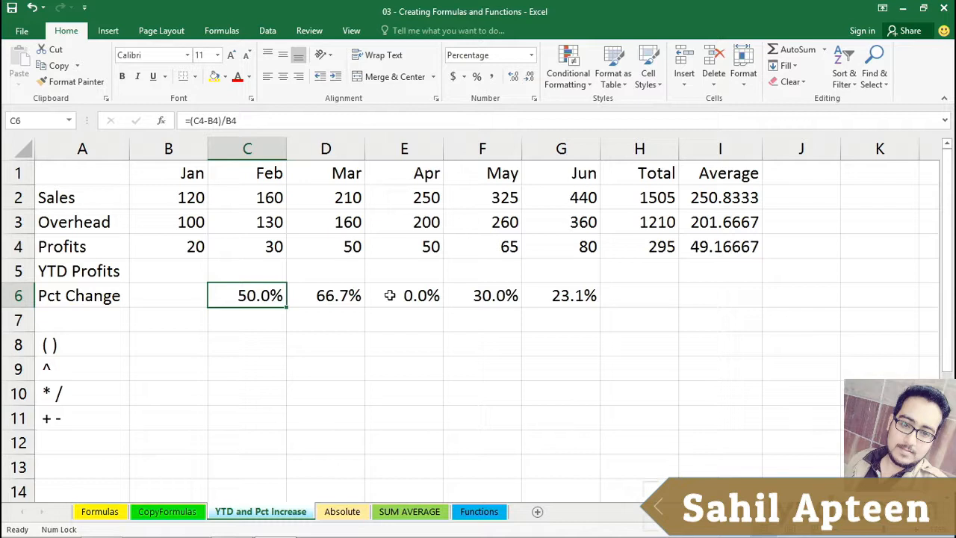
Step: Try setting the April overhead in E3 to 260 to test the effect on profits and percent change
left_click(403, 246)
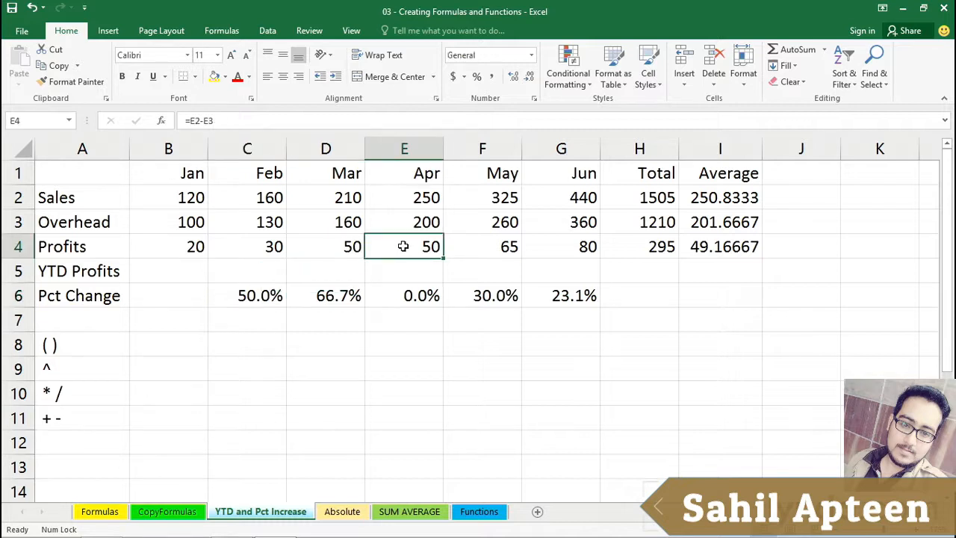
left_click(401, 221)
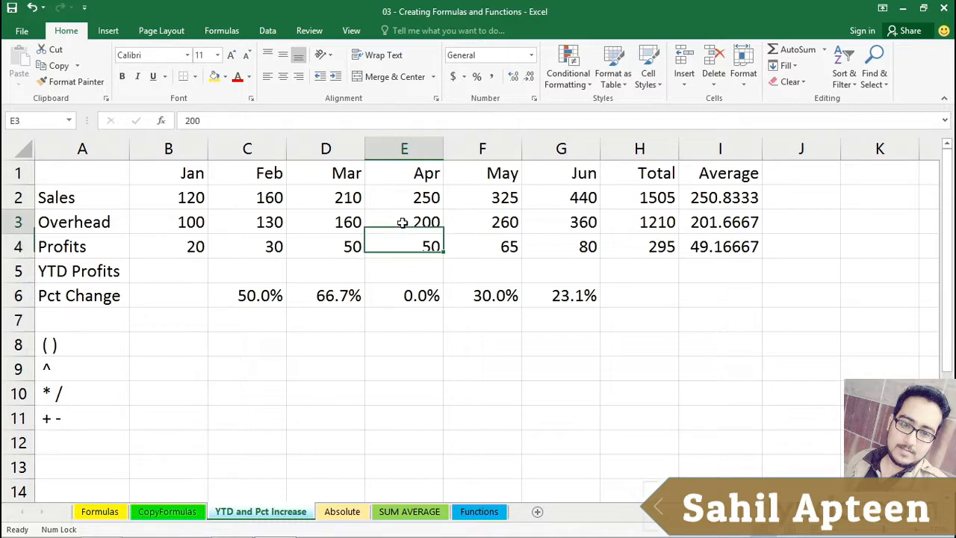
type("260")
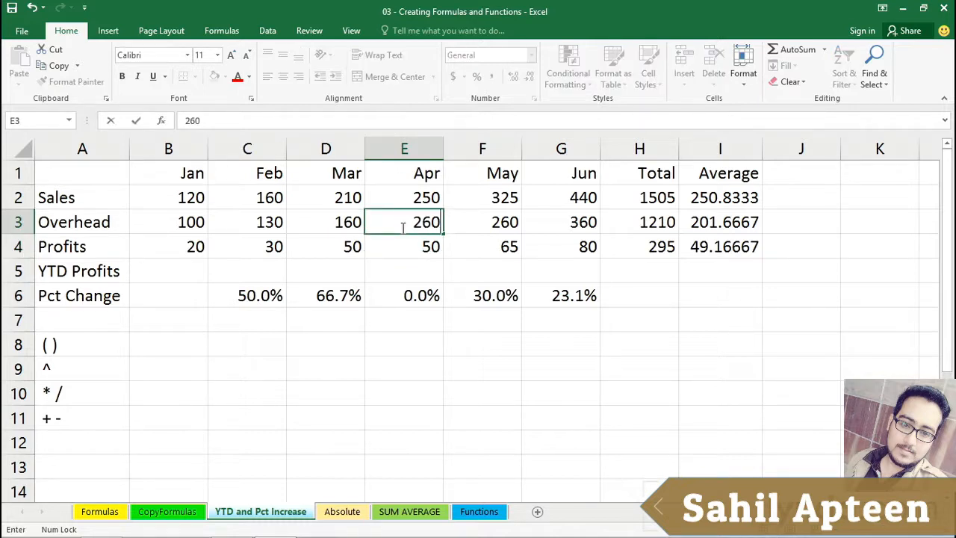
key("Return")
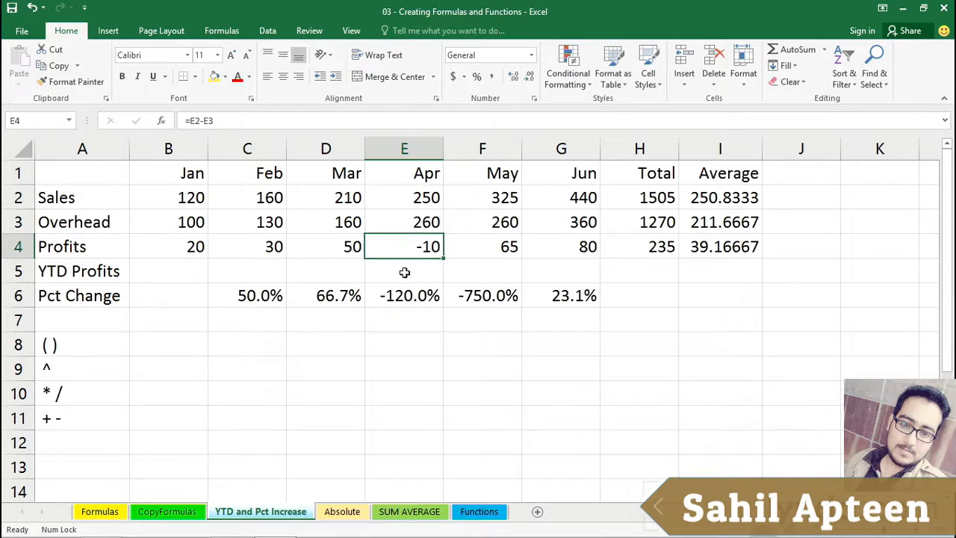
Step: Compare the April and May Pct Change formulas in E6:F6 with the March, April and May profits in D4:F4
left_click(401, 295)
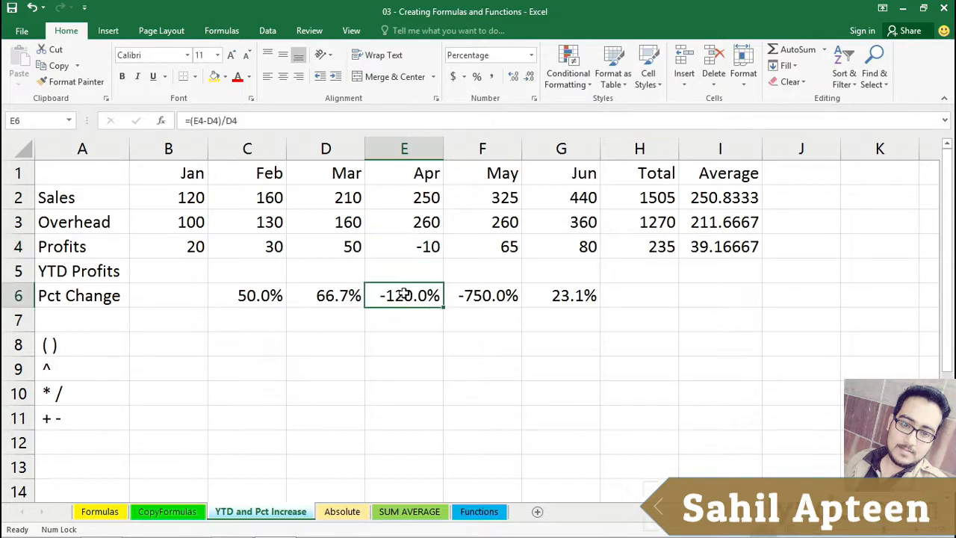
left_click_drag(321, 245, 373, 242)
left_click(405, 298)
left_click(482, 296)
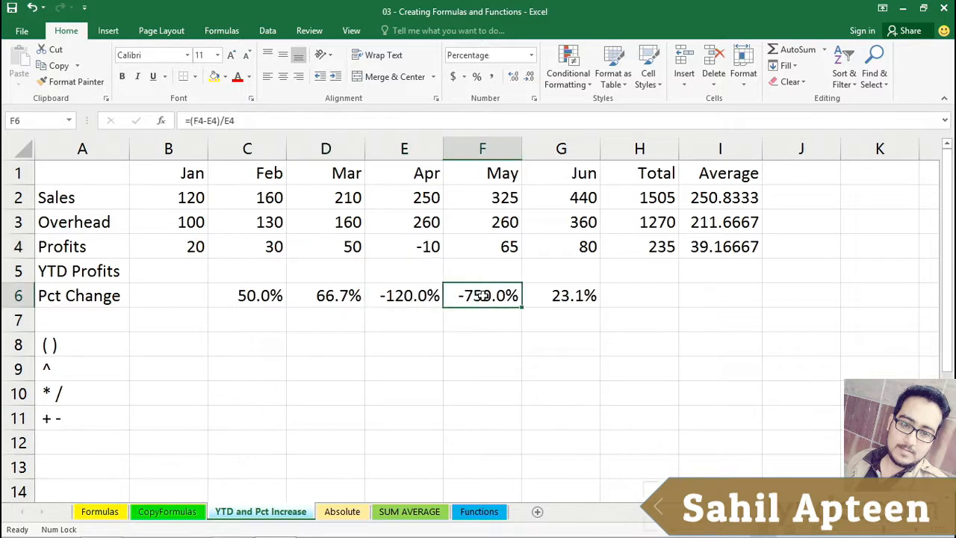
left_click(417, 248)
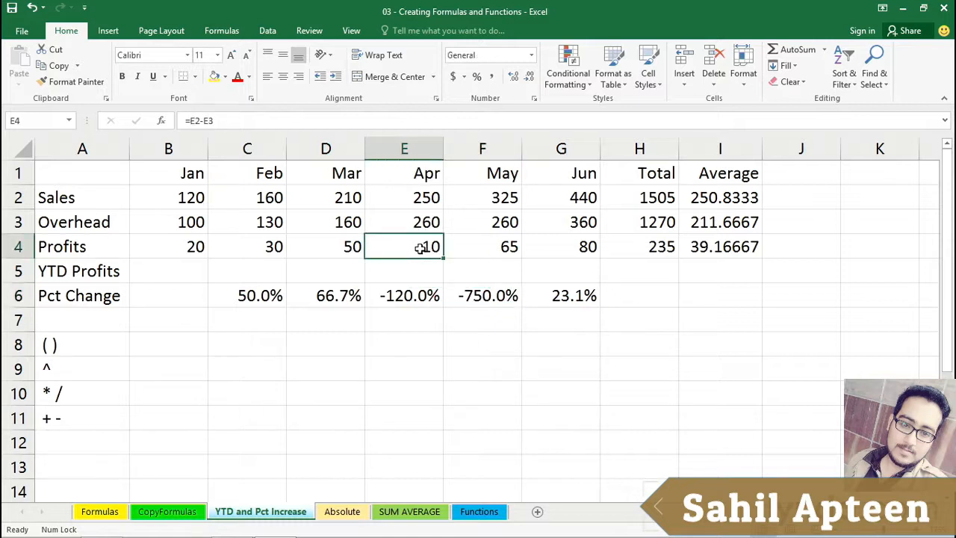
left_click(493, 248)
left_click(496, 297)
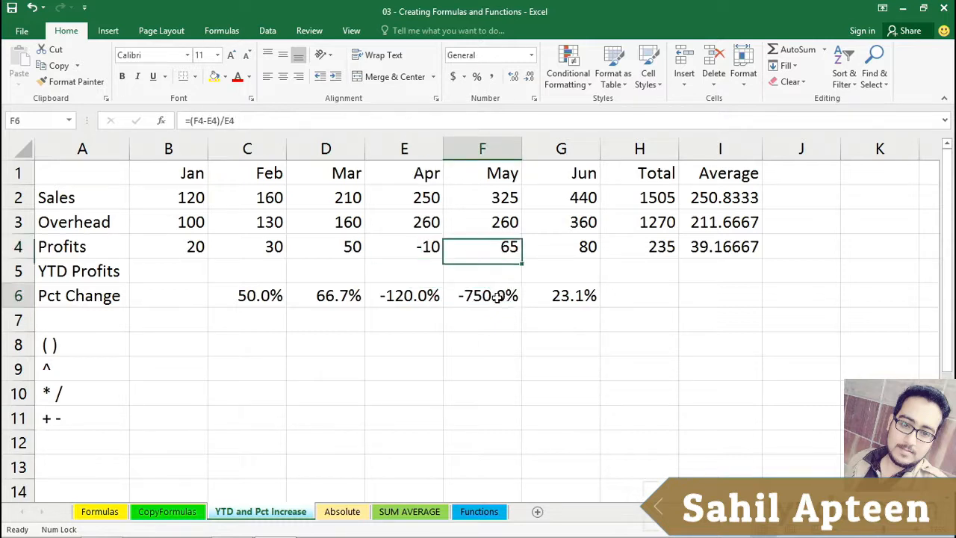
left_click(408, 296)
left_click_drag(408, 296, 463, 294)
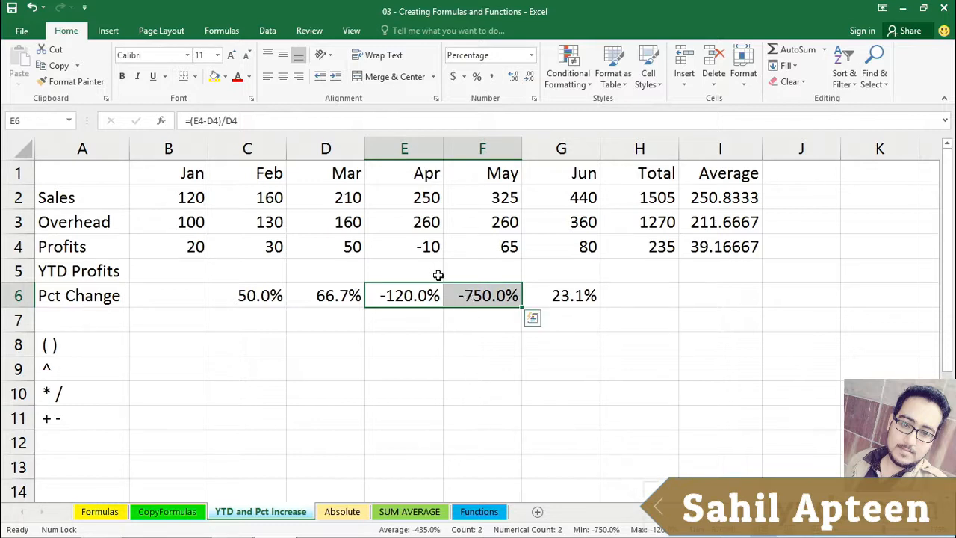
Step: Undo the April overhead change, and recheck the Pct Change formulas in E6, F6 and C6 against the profits in row 4
key("ctrl+z")
left_click(348, 247)
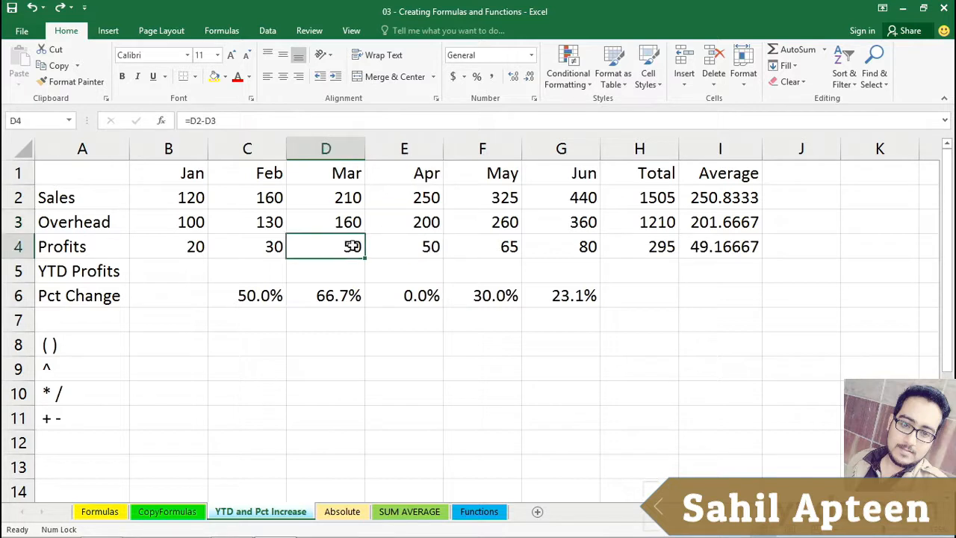
left_click(413, 252)
left_click(394, 293)
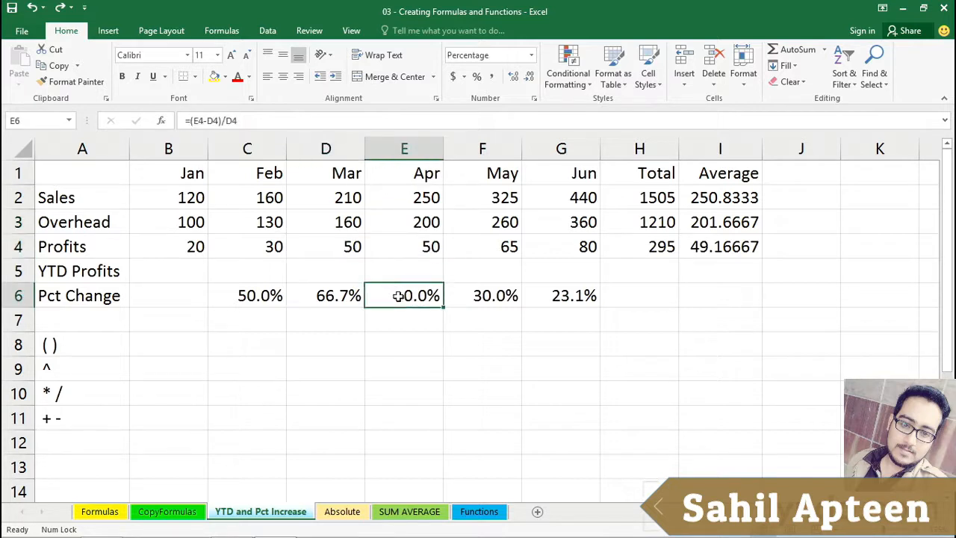
left_click(472, 298)
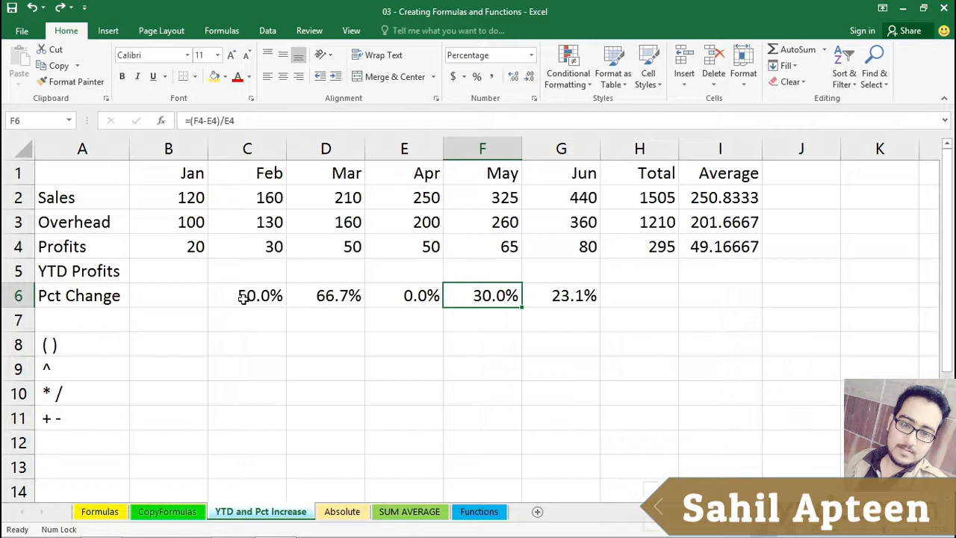
double_click(257, 295)
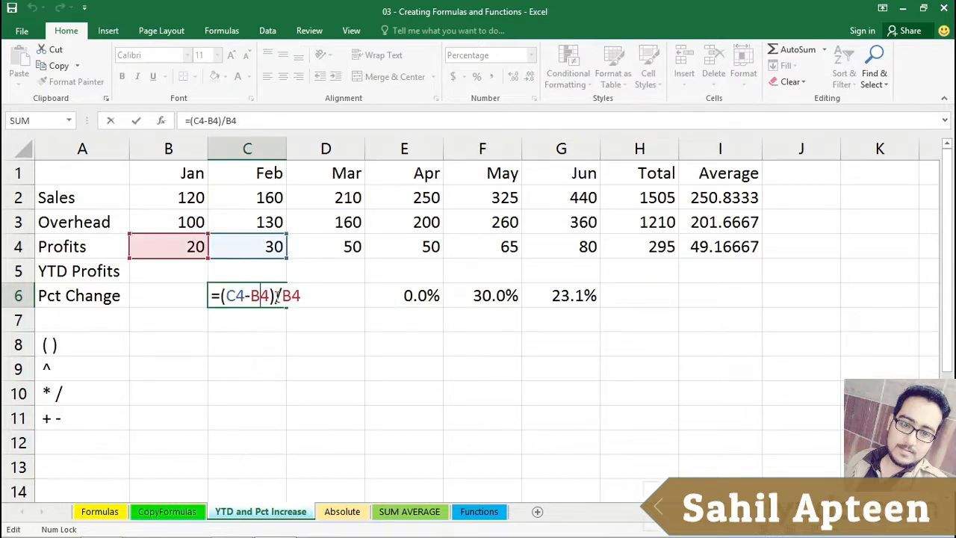
left_click(277, 296)
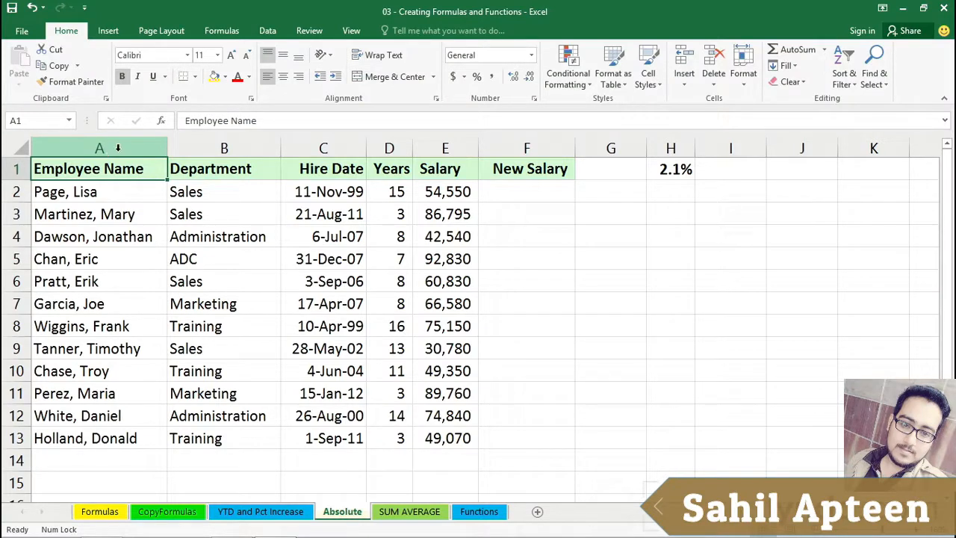
Step: Start the New Salary formula for the first employee in F2 of the Absolute sheet
left_click(519, 193)
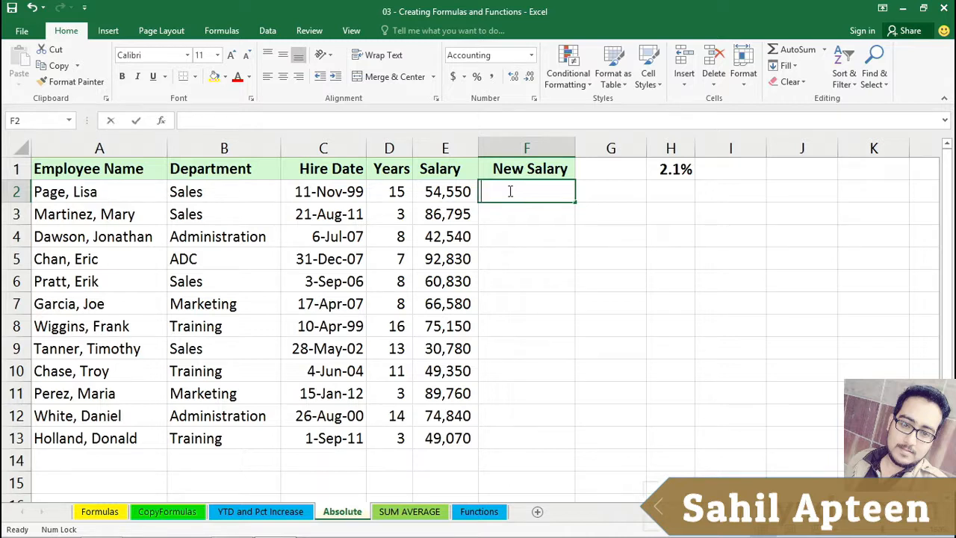
type("=")
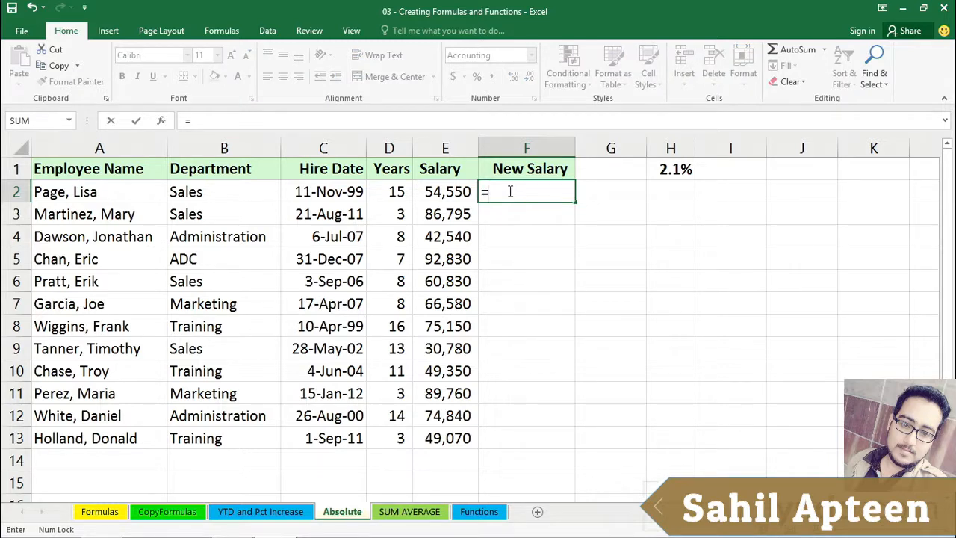
Step: Enter =E2+2000 as the first New Salary formula in F2 and fill it down through F13
left_click(437, 190)
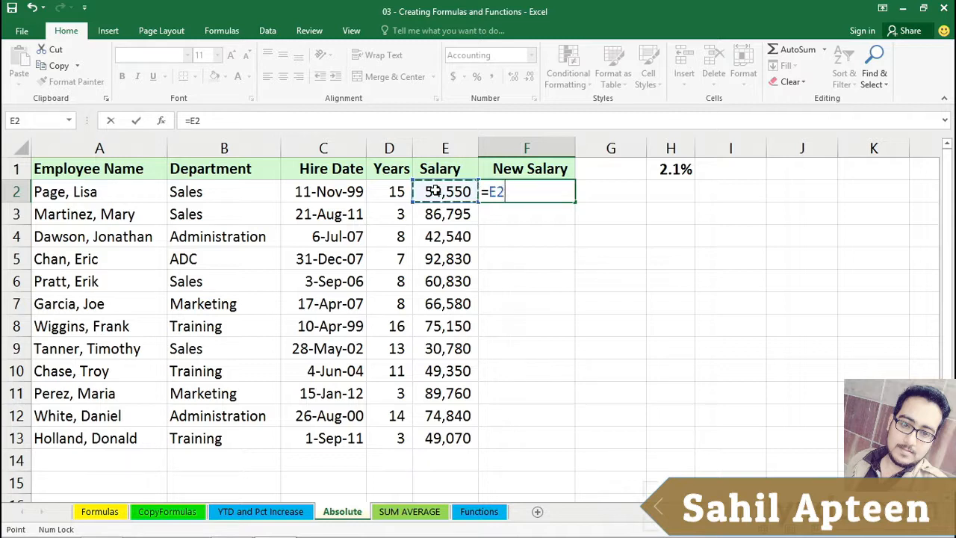
type("+2000")
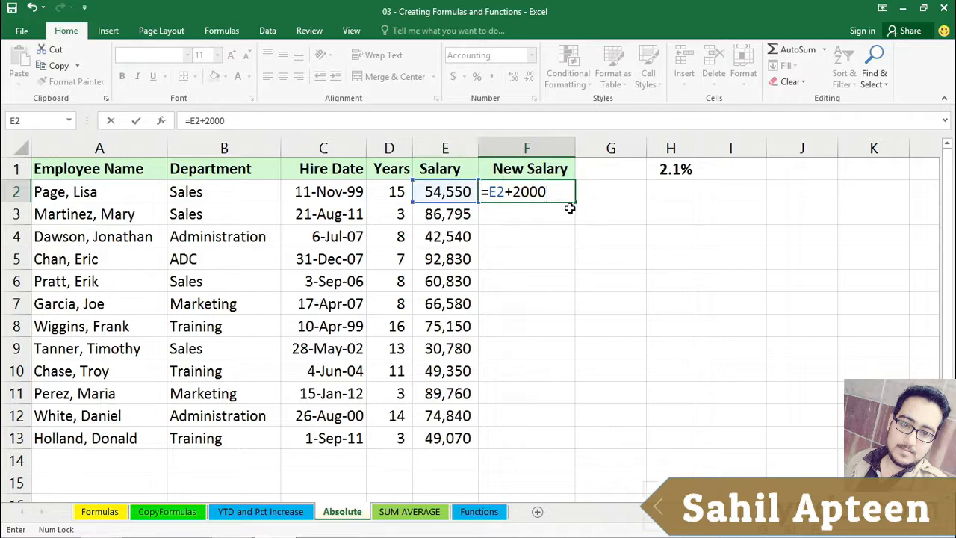
key("ctrl+Return")
left_click_drag(575, 202, 550, 438)
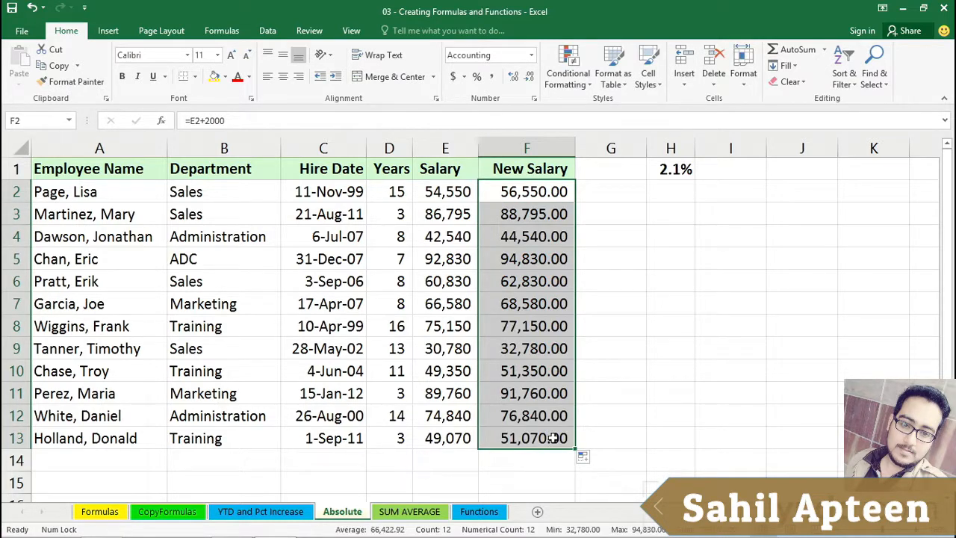
Step: Examine the formulas in New Salary cells F2, F3 and F4 to compare their salary cell references
double_click(549, 199)
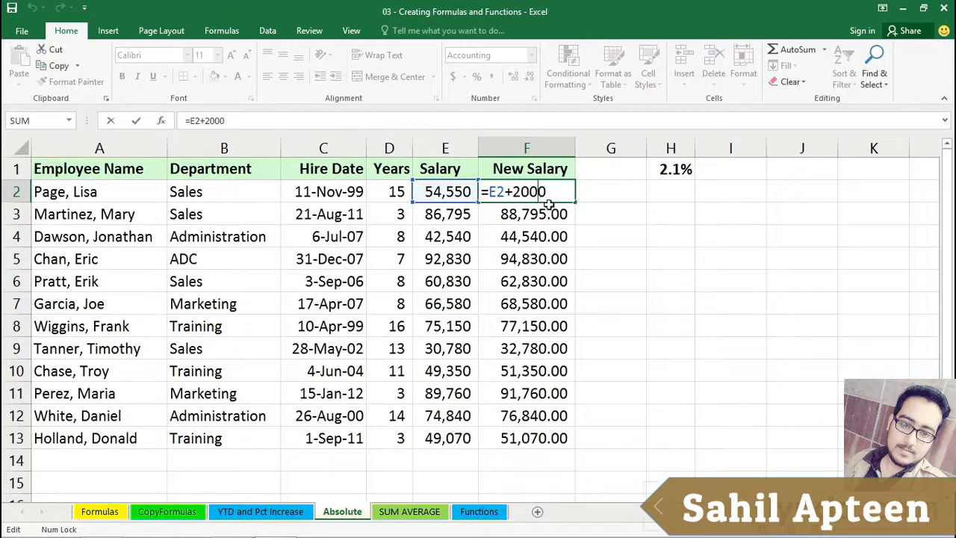
key("Escape")
left_click(543, 215)
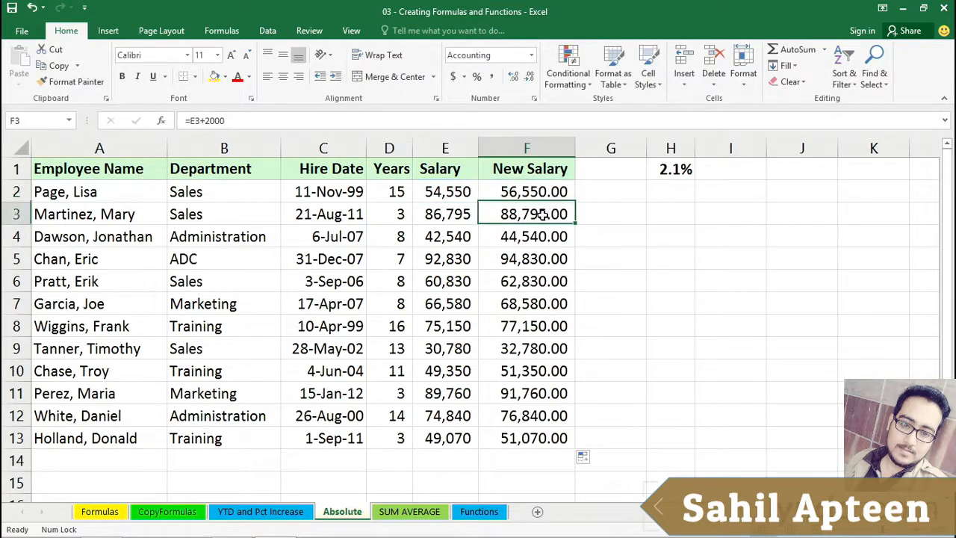
double_click(543, 214)
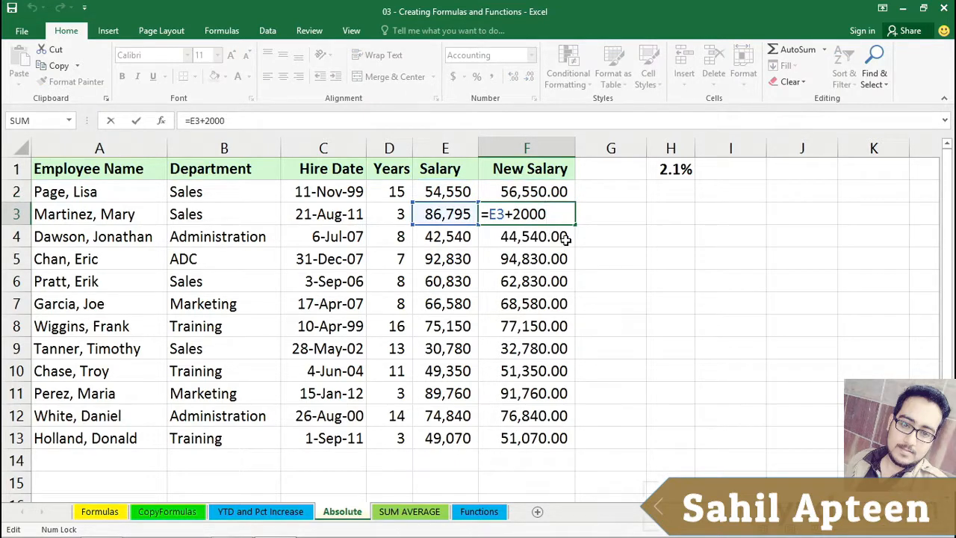
key("Escape")
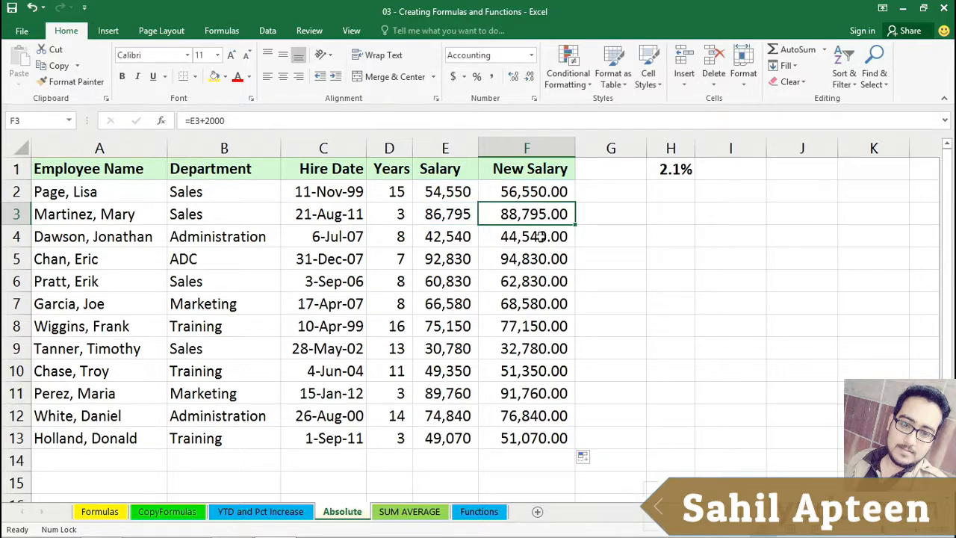
left_click(540, 236)
double_click(539, 236)
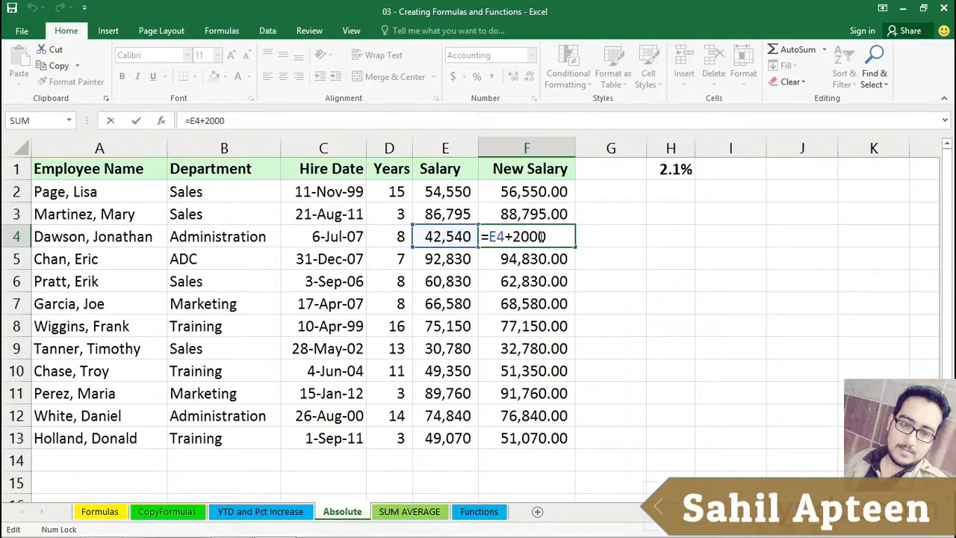
key("Escape")
left_click(527, 192)
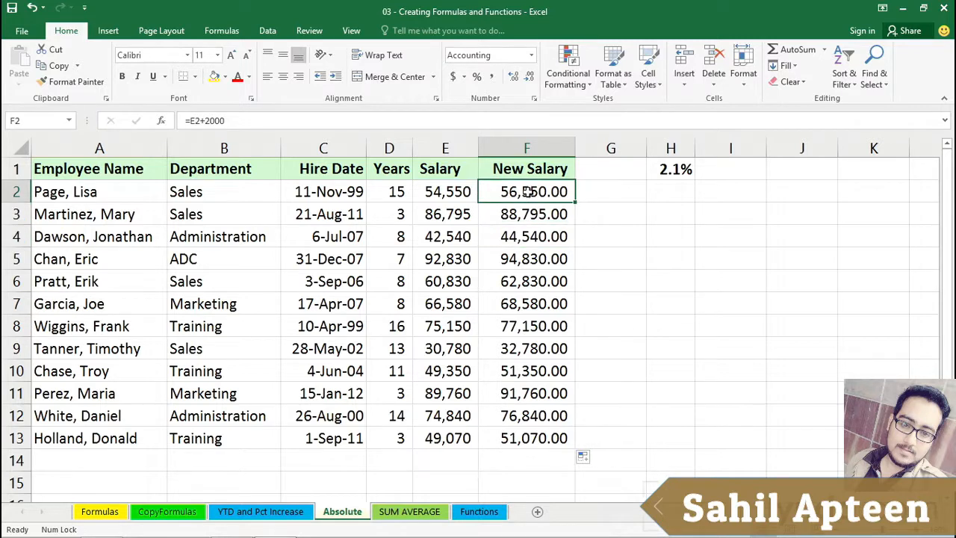
left_click(526, 214)
left_click(522, 229)
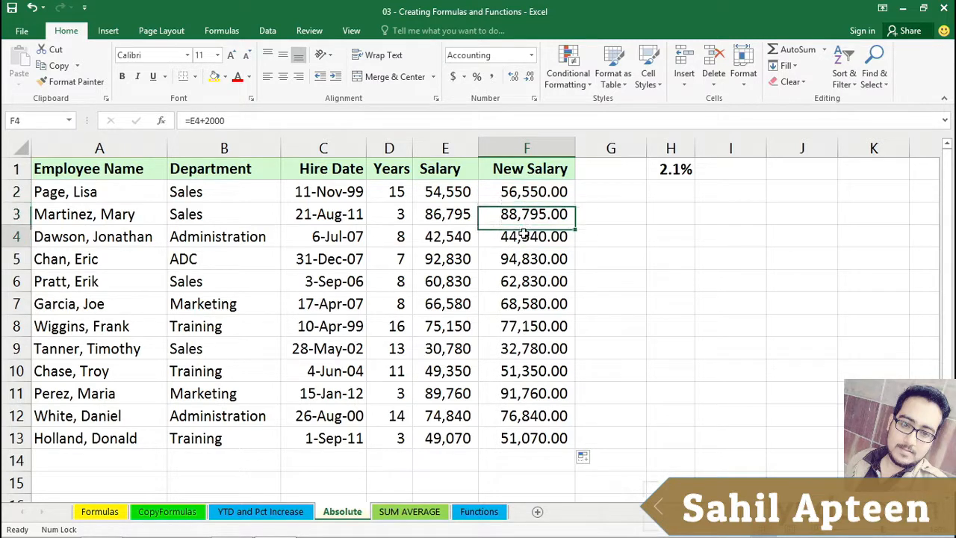
Step: Recheck the formulas in F2 through F4 and in the last New Salary row, F13, for relative references
left_click(523, 191)
double_click(520, 191)
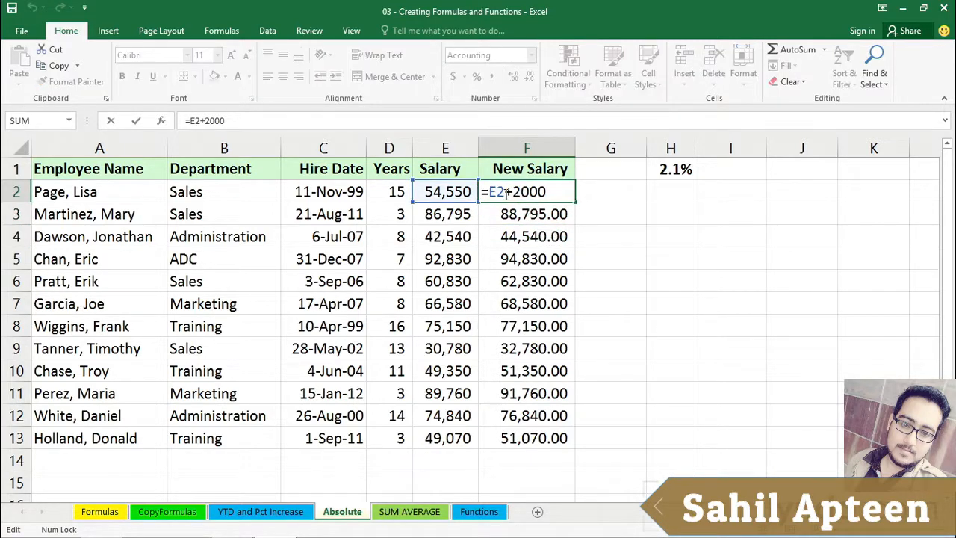
key("Escape")
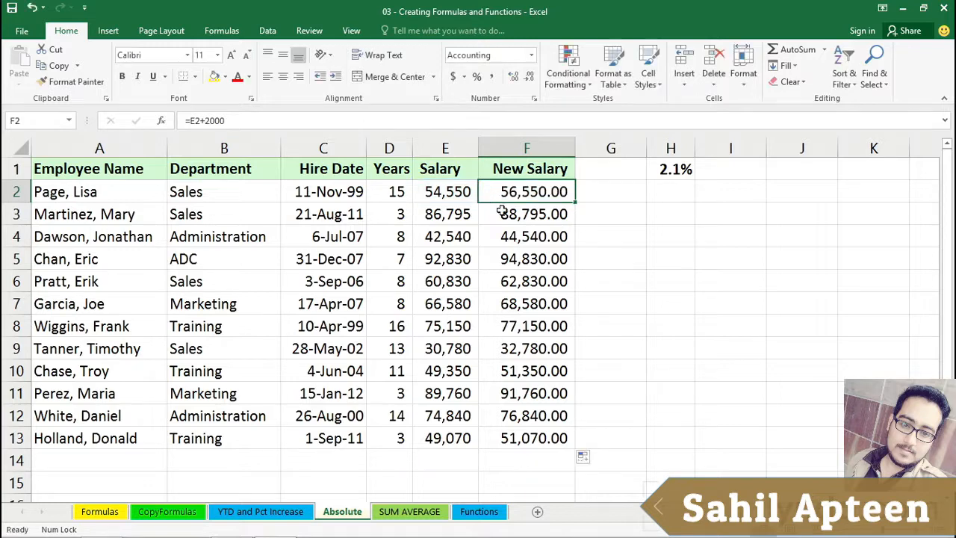
left_click(505, 214)
double_click(505, 213)
key("ctrl+Return")
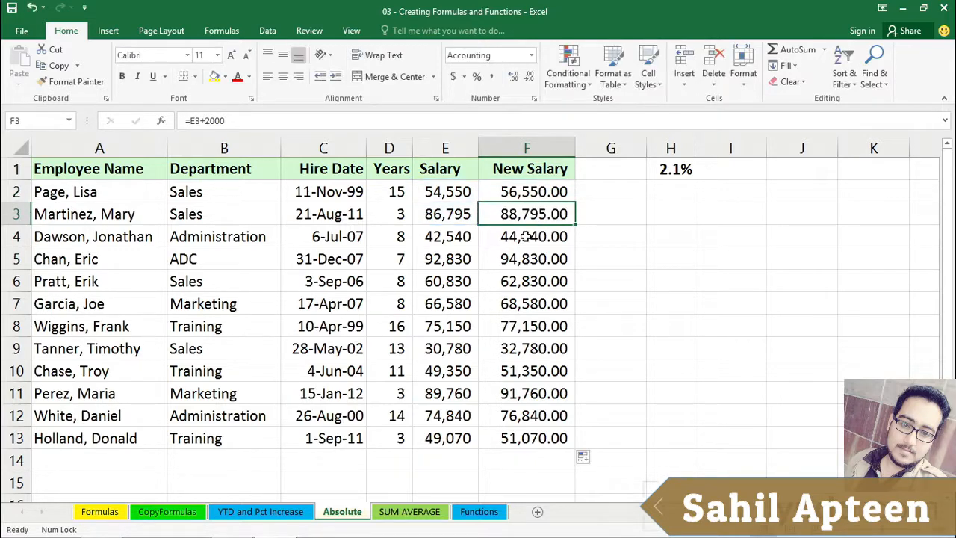
double_click(528, 236)
key("Escape")
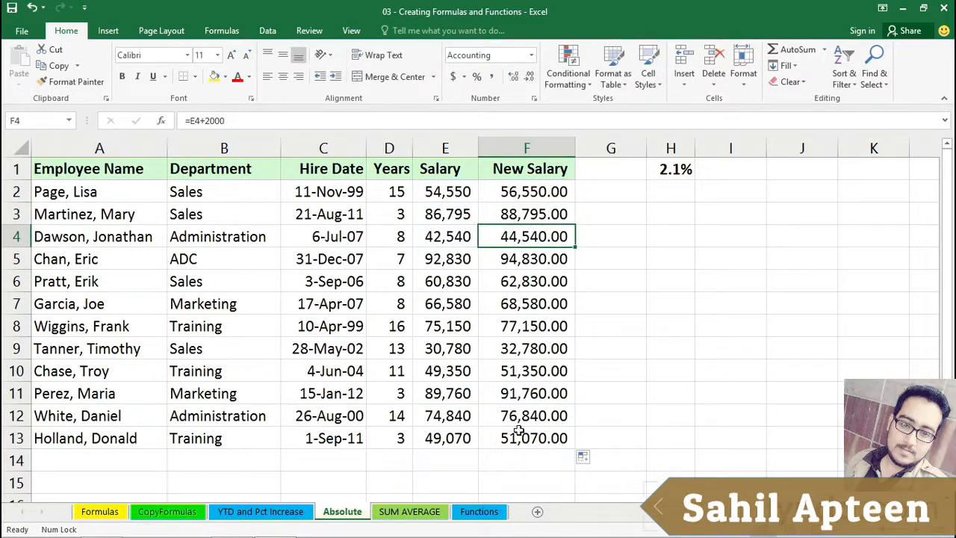
key("Down")
double_click(522, 445)
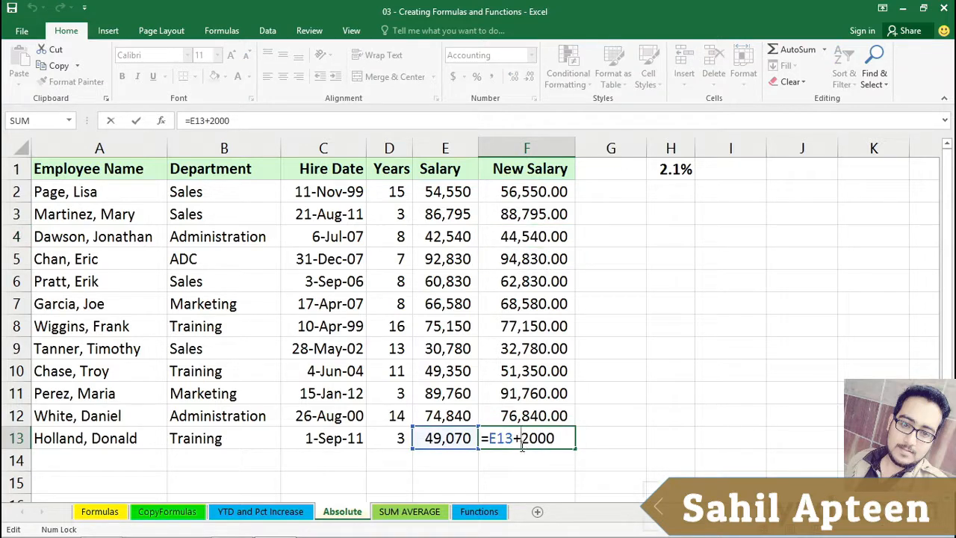
key("Escape")
Step: Replace the formula in F2 with =E2*H1 to multiply the salary by the percentage in H1
left_click(495, 194)
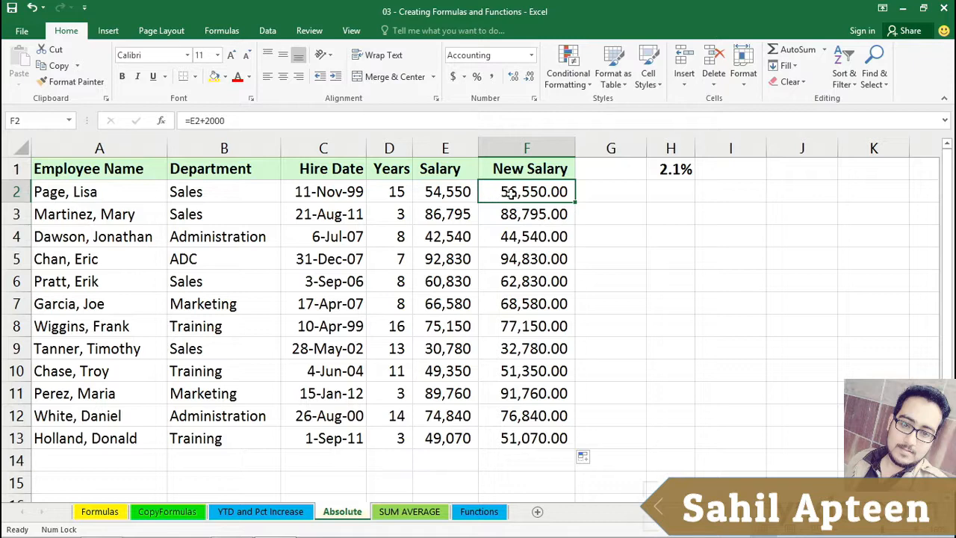
left_click(672, 169)
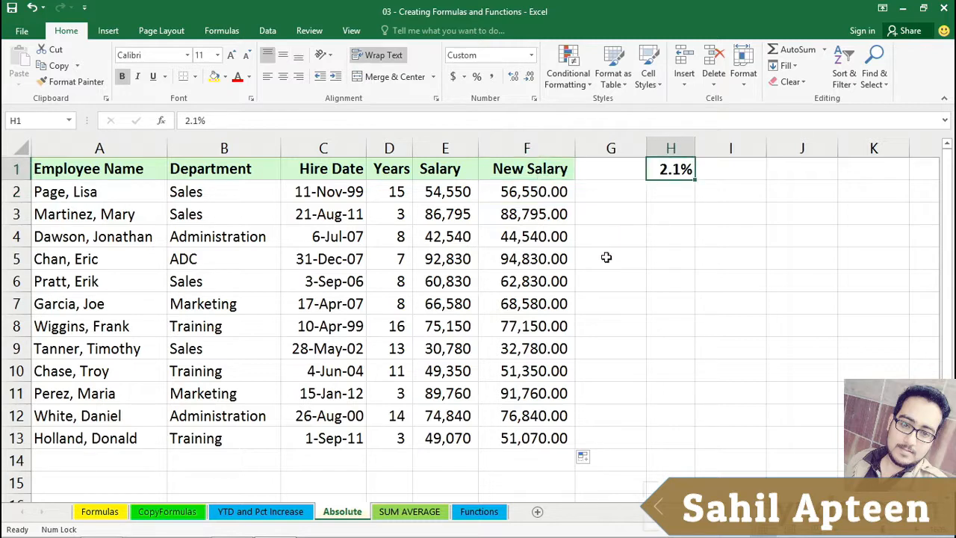
left_click(514, 190)
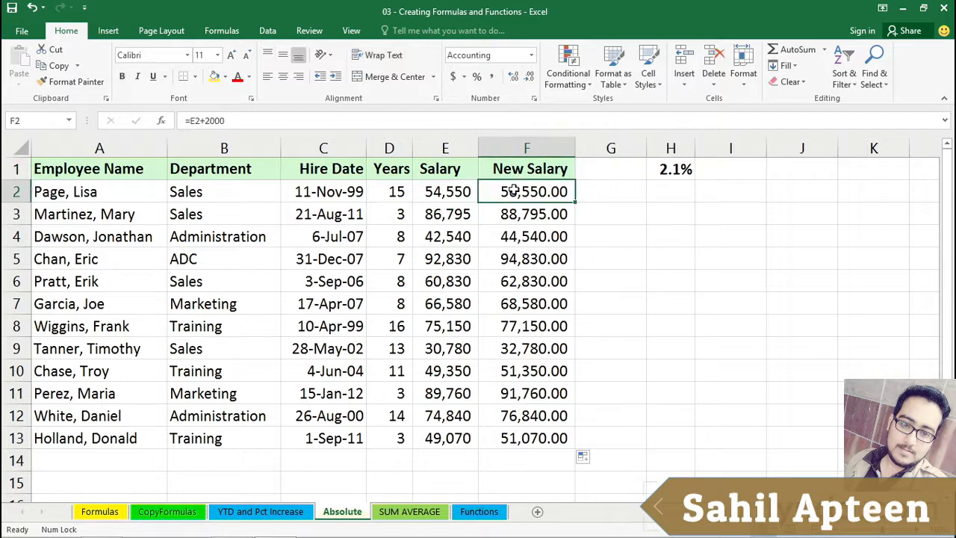
type("=")
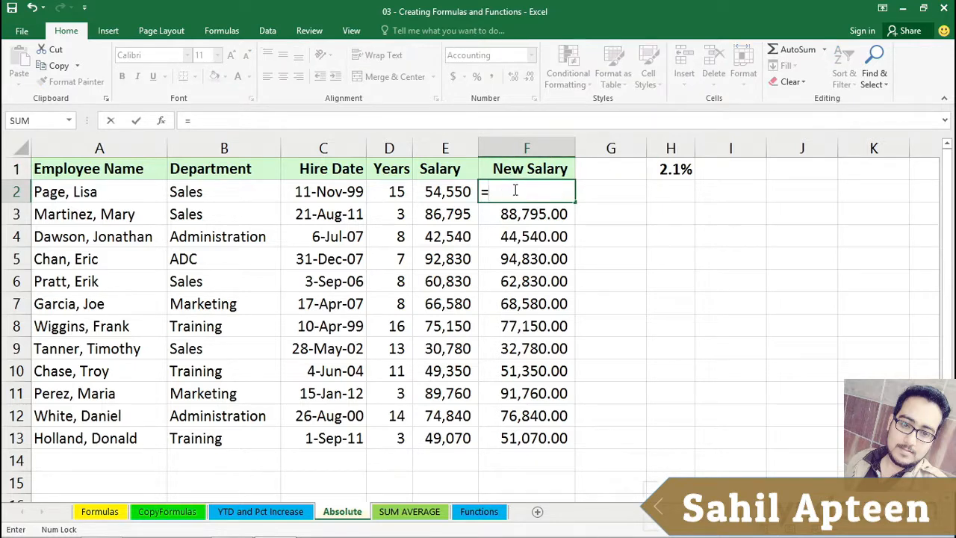
left_click(457, 190)
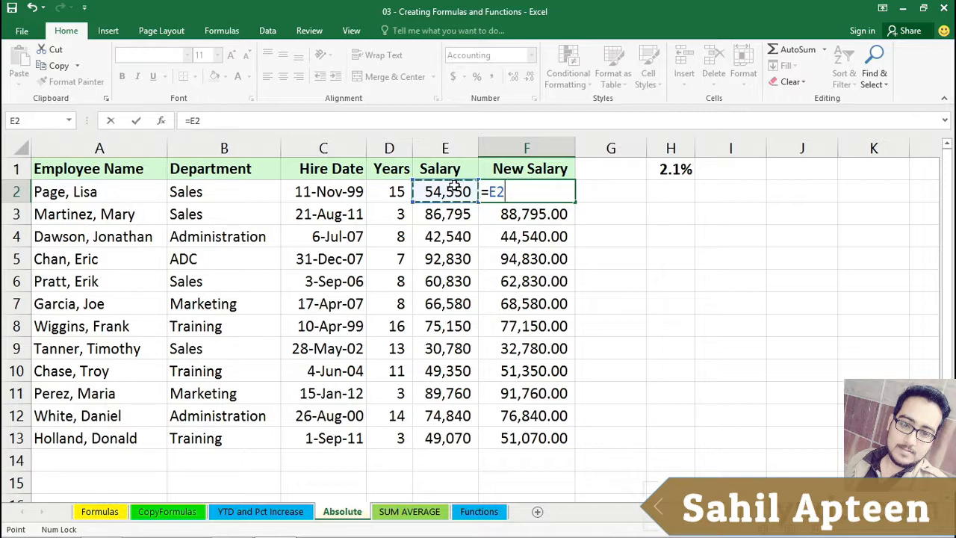
type("*")
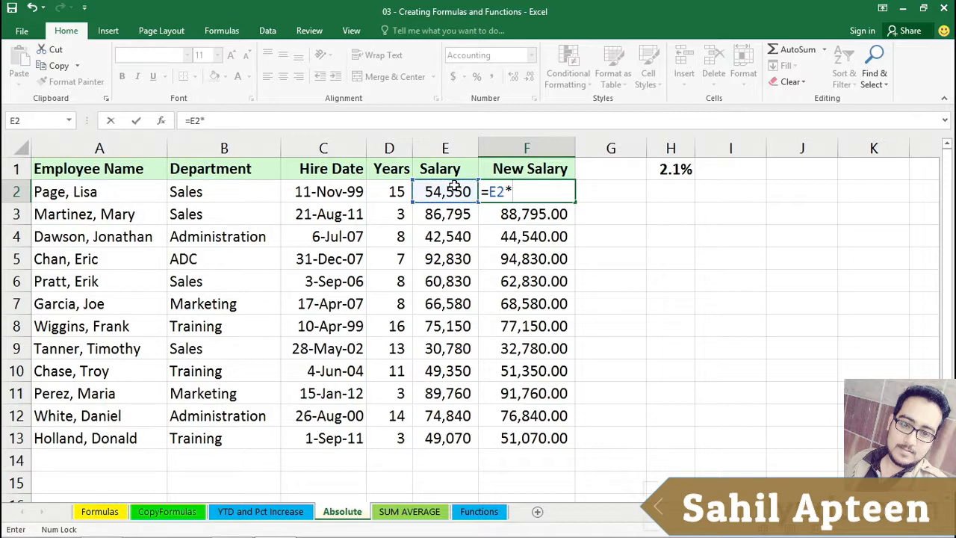
left_click(673, 169)
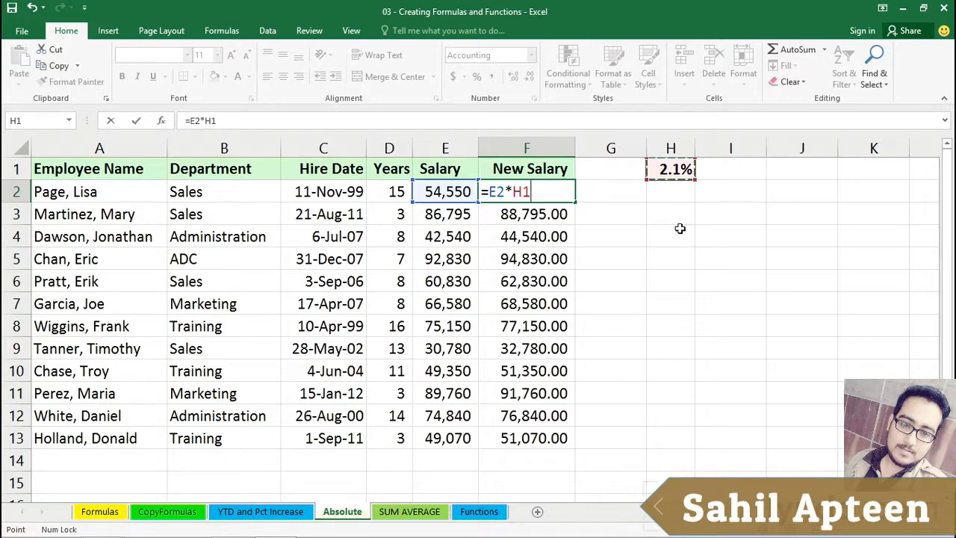
key("Return")
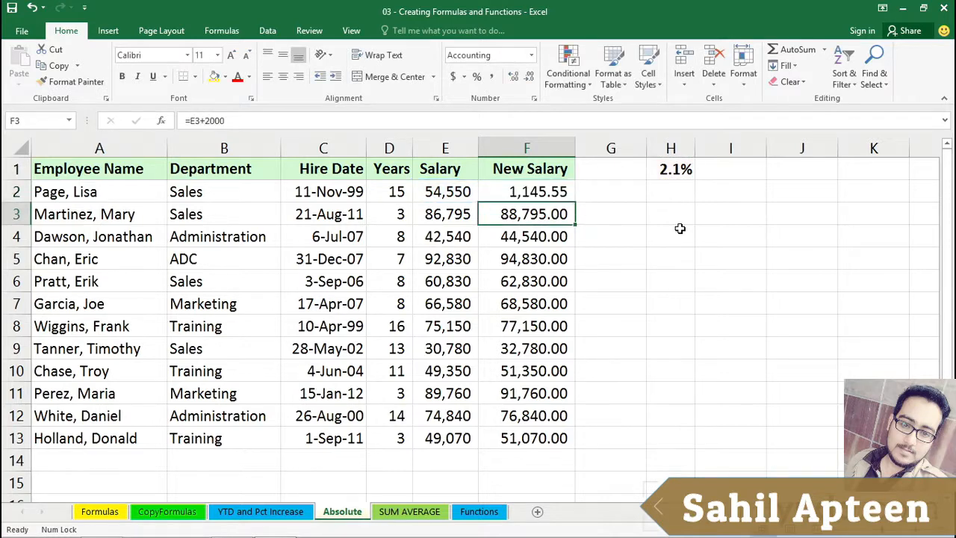
Step: Extend the formula in F2 to =E2*H1+E2 and fill it down through F13
left_click(550, 189)
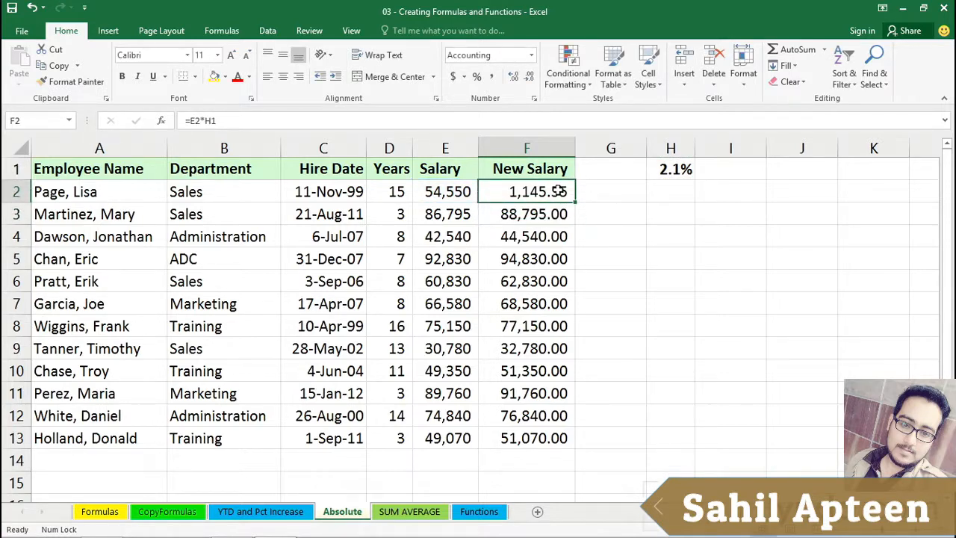
double_click(558, 192)
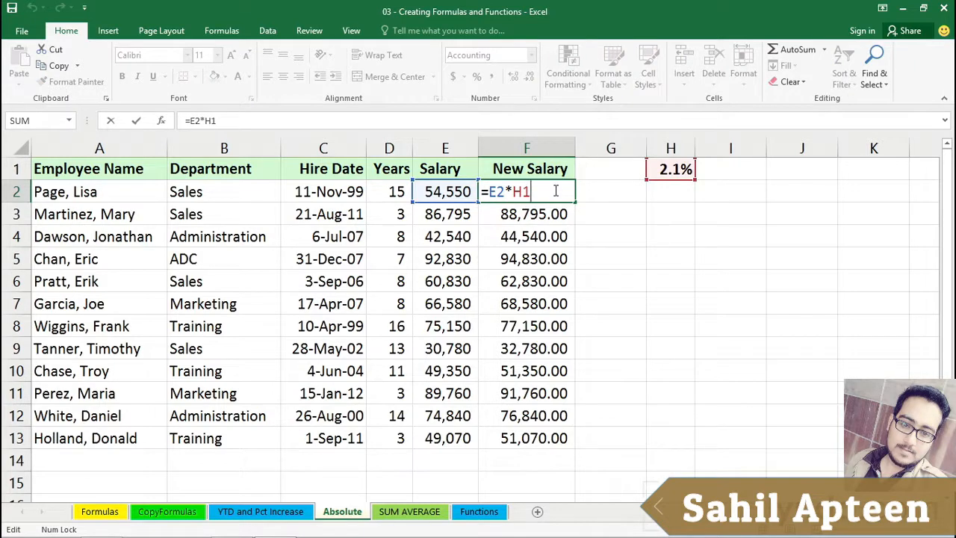
type("+")
left_click(443, 191)
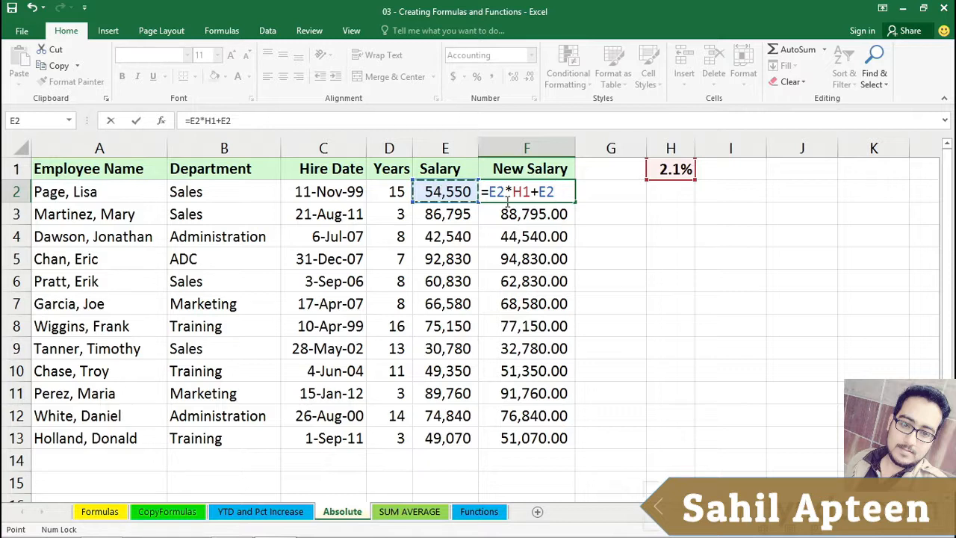
left_click_drag(512, 192, 555, 192)
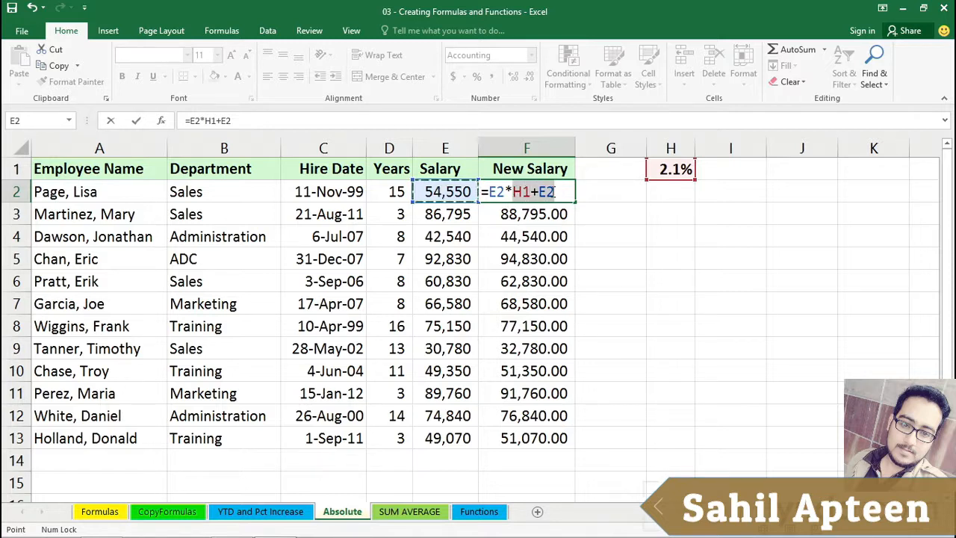
left_click(557, 192)
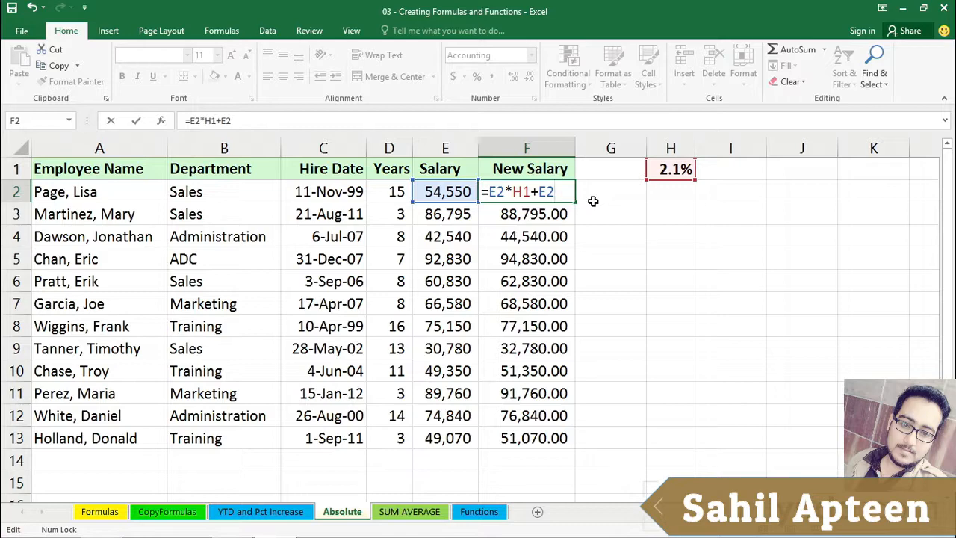
key("Return")
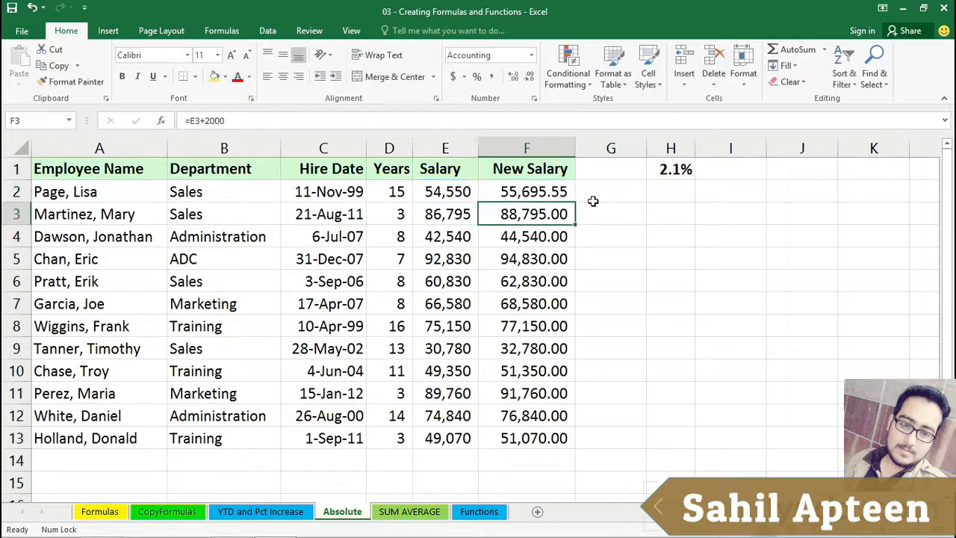
left_click(512, 193)
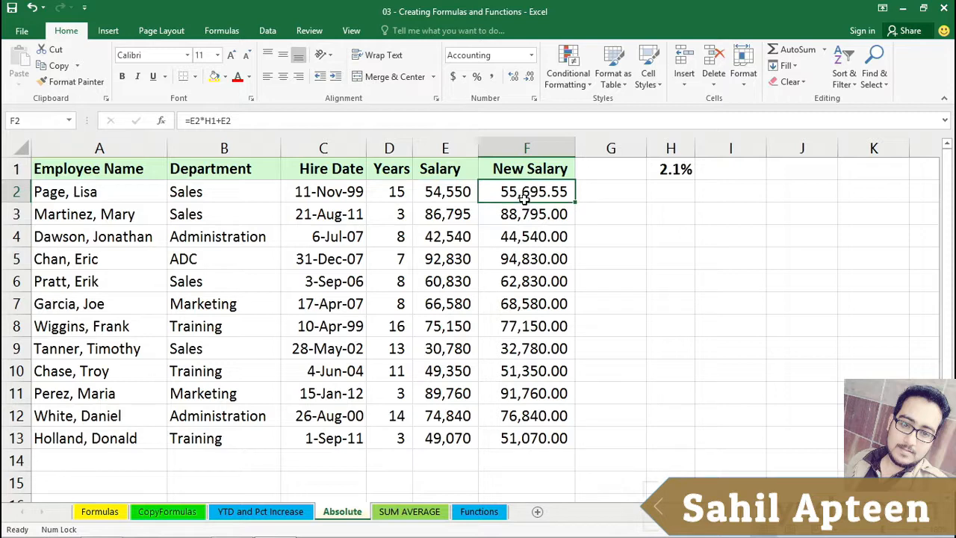
left_click_drag(571, 203, 560, 446)
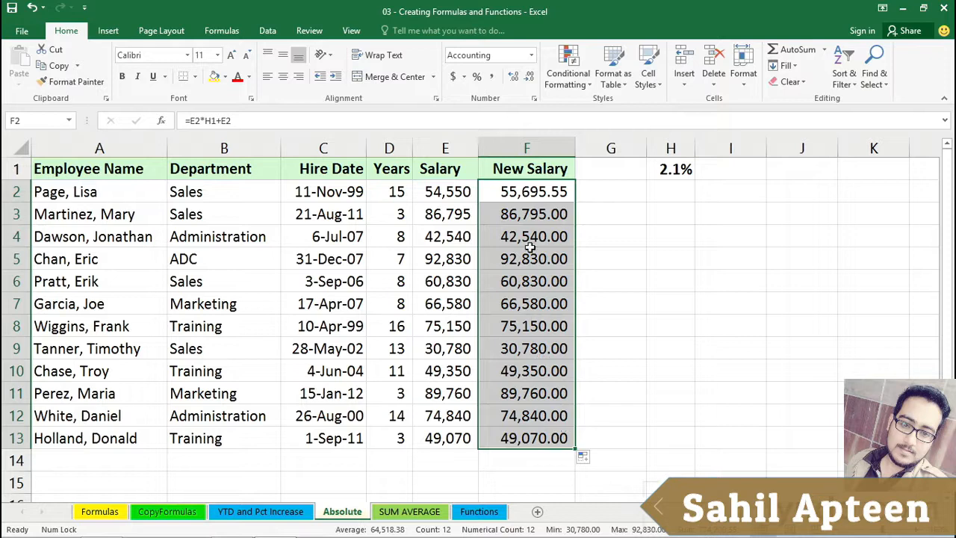
Step: Examine the New Salary formulas in F3, F8 and F11 and the column H cells they refer to below H1
left_click(513, 217)
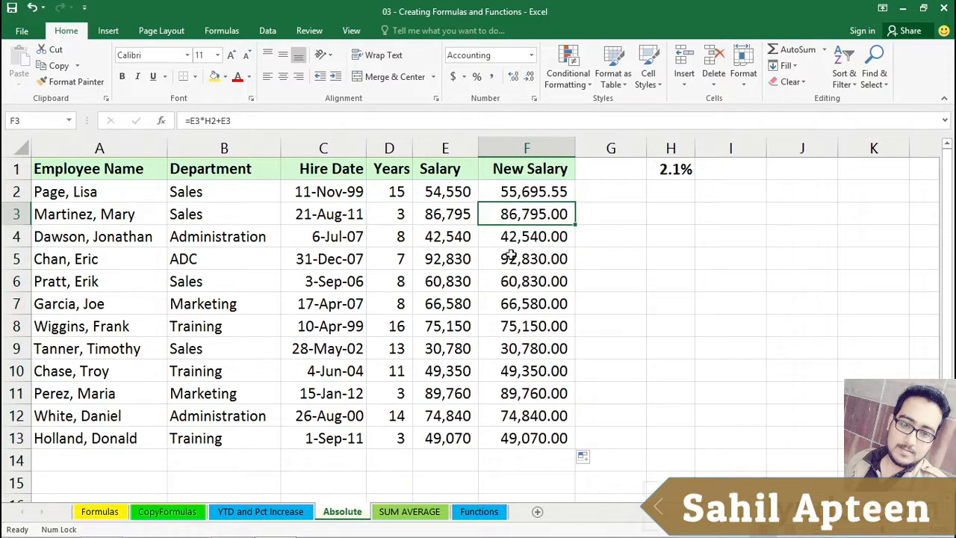
double_click(504, 215)
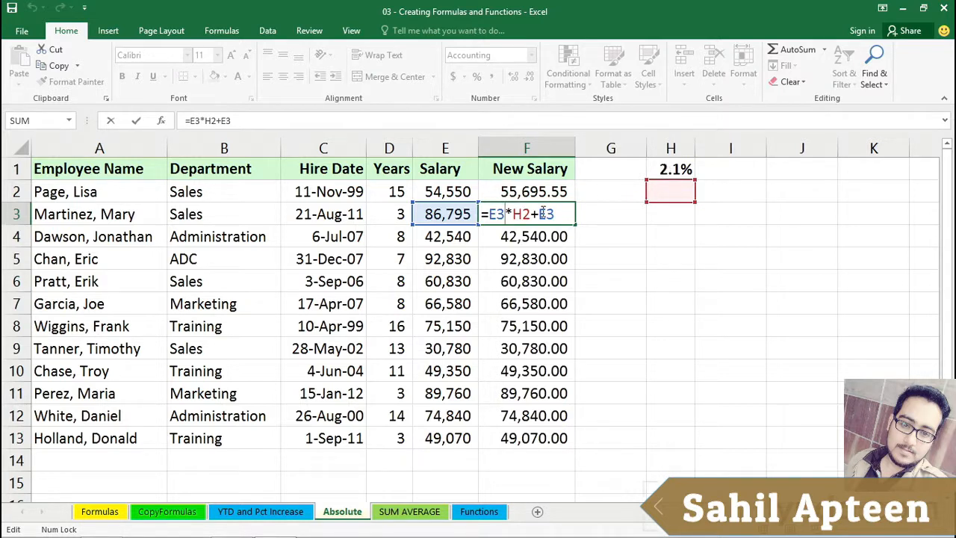
key("ctrl+Return")
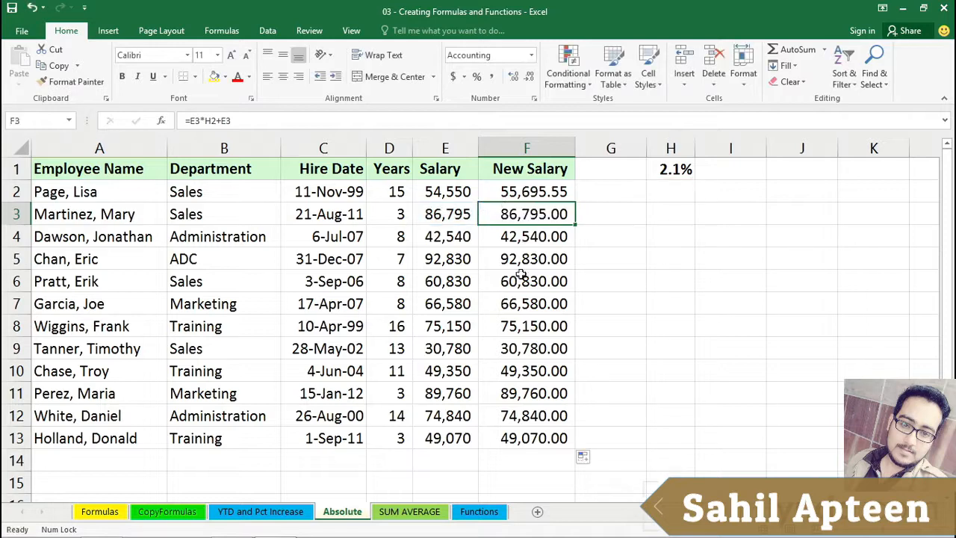
double_click(529, 326)
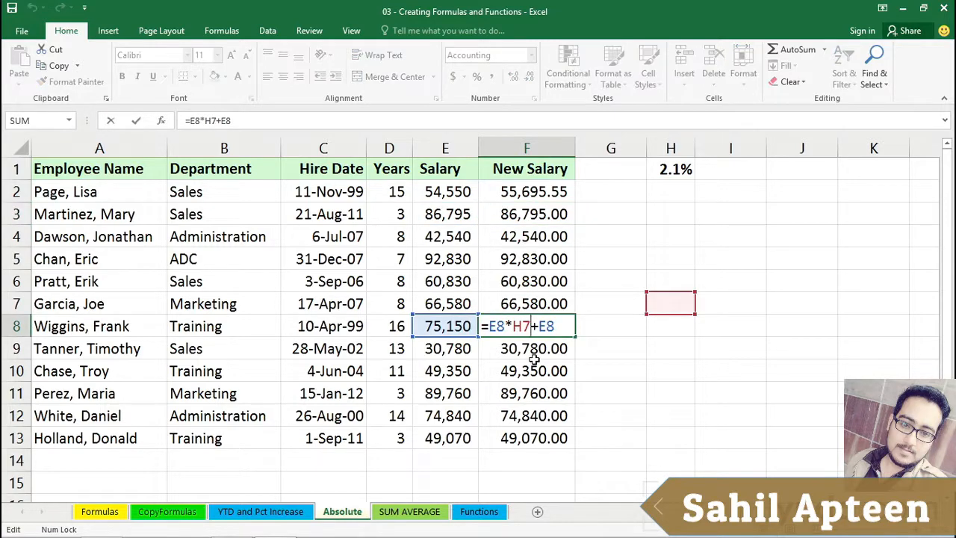
key("ctrl+Return")
double_click(543, 395)
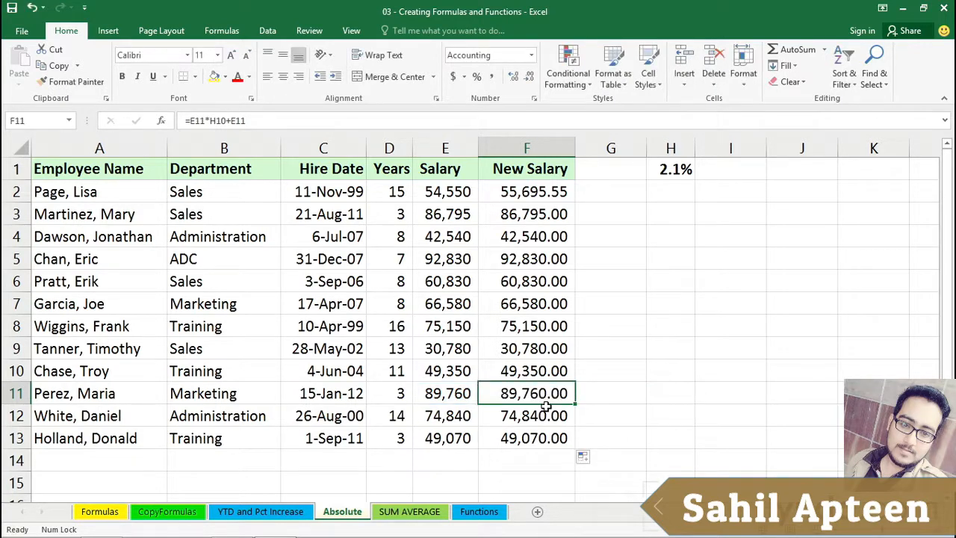
key("ctrl+Return")
left_click_drag(669, 189, 675, 424)
Step: Try adding dollar signs by hand to the H1 reference in F2's formula to form $H$1, and remove them again
left_click(530, 191)
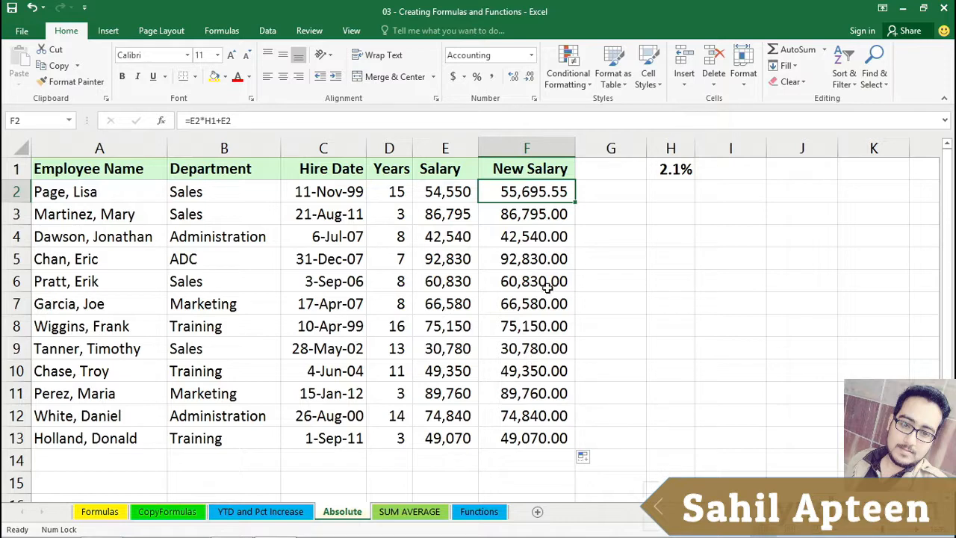
double_click(535, 191)
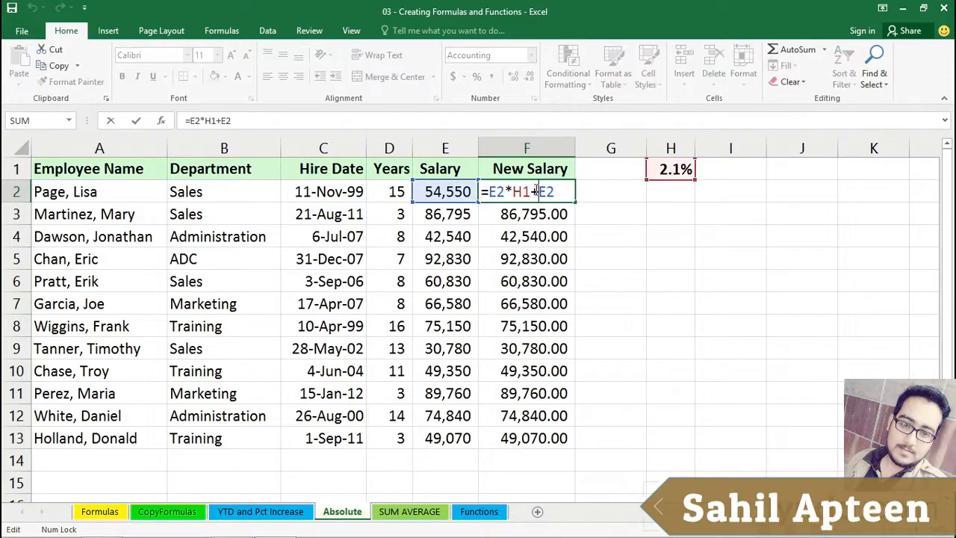
left_click_drag(529, 192, 512, 192)
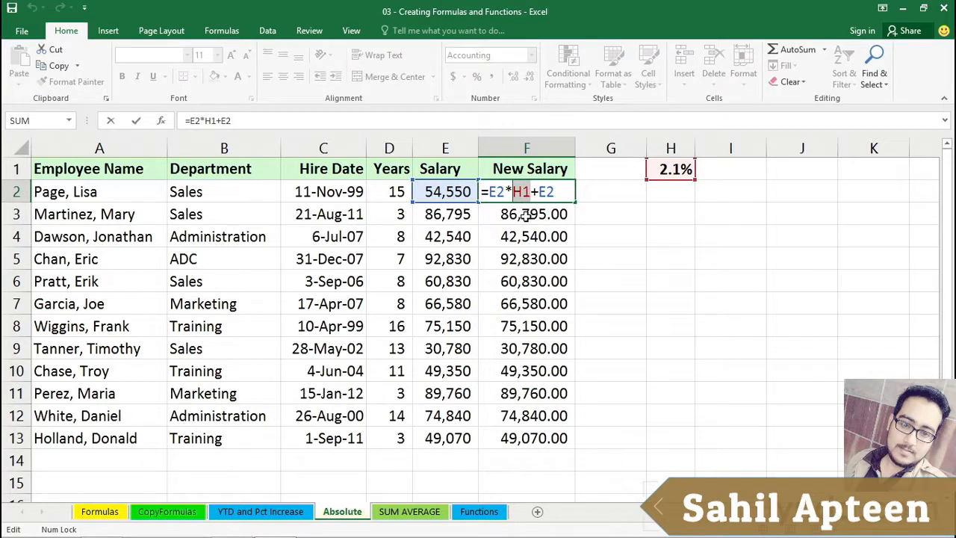
left_click(532, 191)
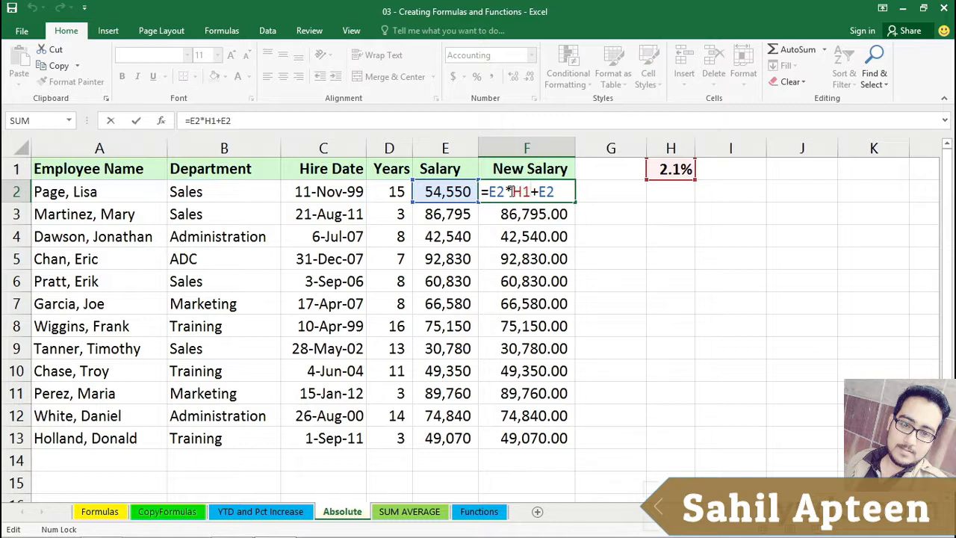
left_click(512, 192)
type("$")
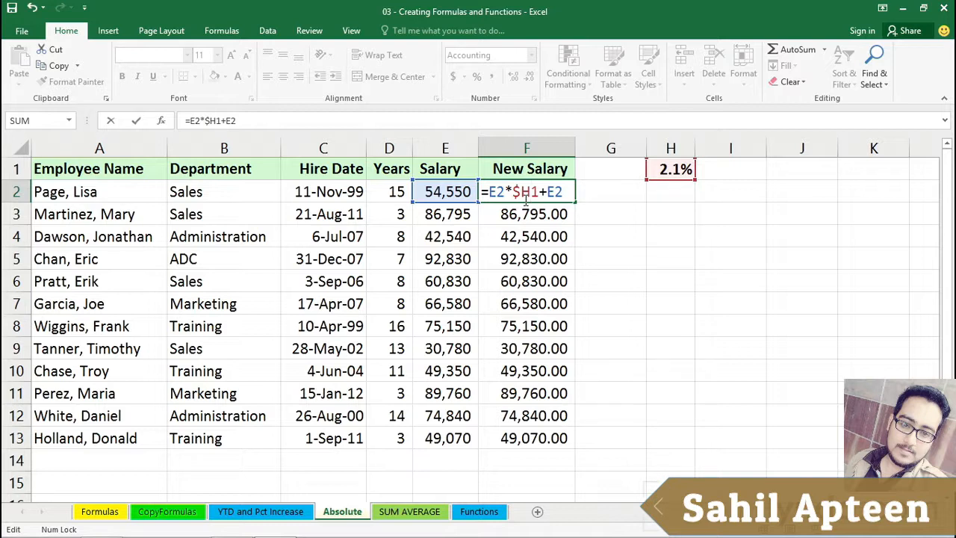
type("$")
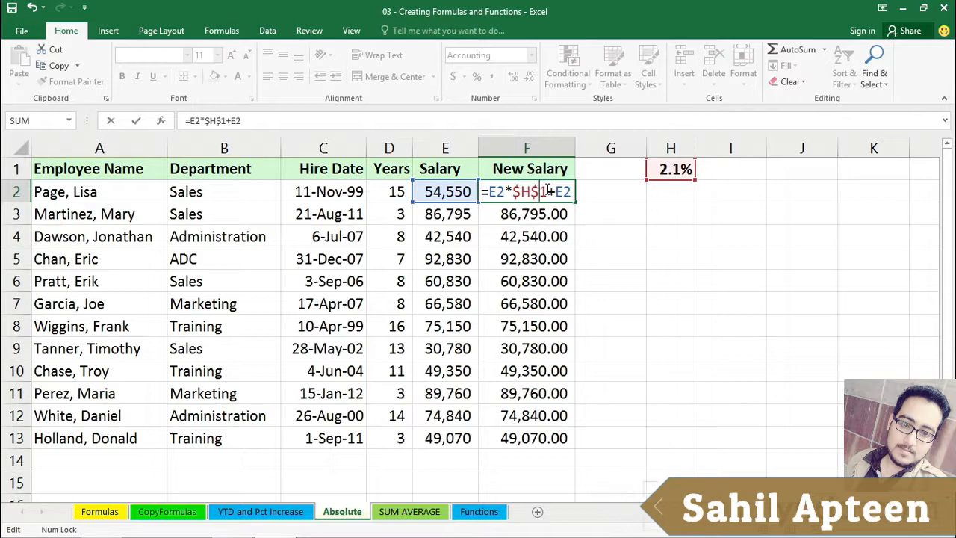
left_click_drag(533, 191, 515, 191)
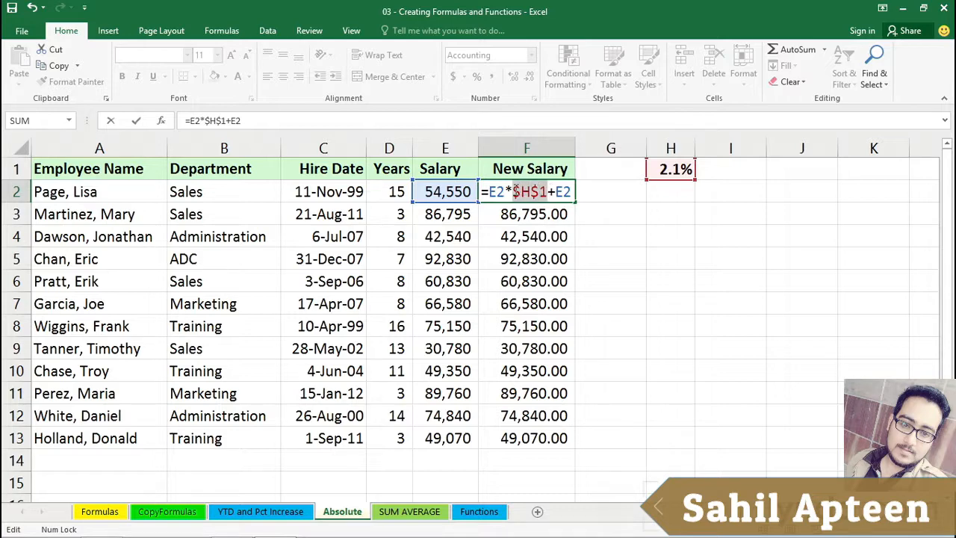
left_click(536, 191)
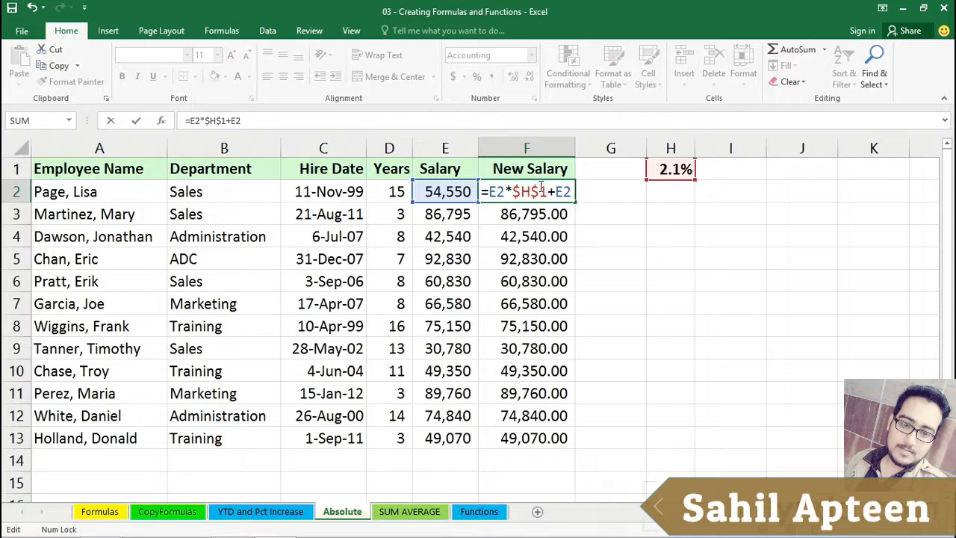
key("BackSpace")
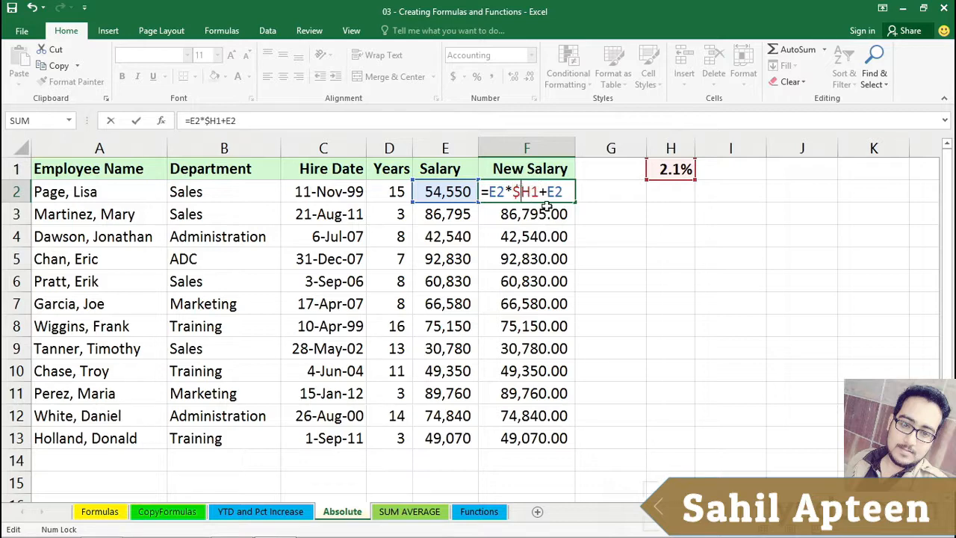
key("BackSpace")
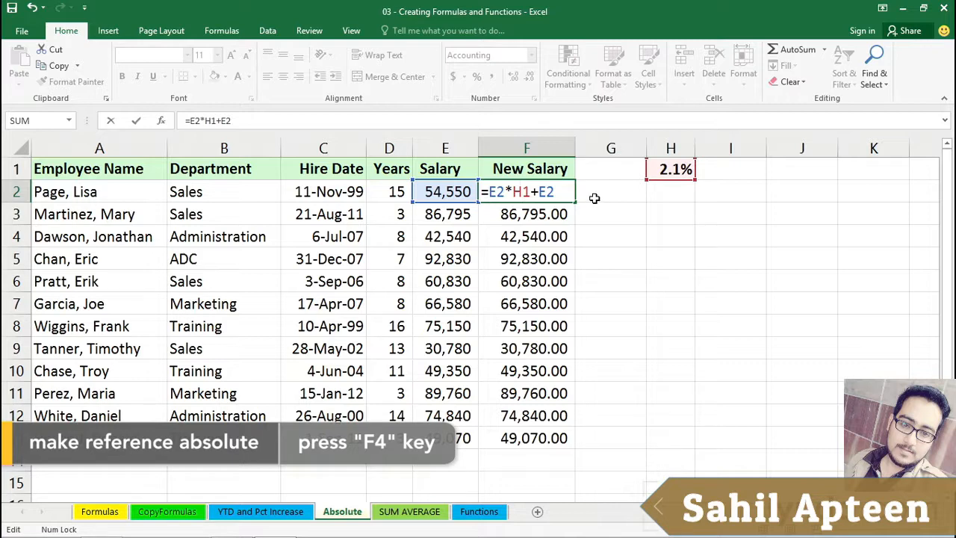
Step: Make the H1 reference in F2's formula absolute as $H$1, fill it down through F13, and check the copy in F7
key("F4")
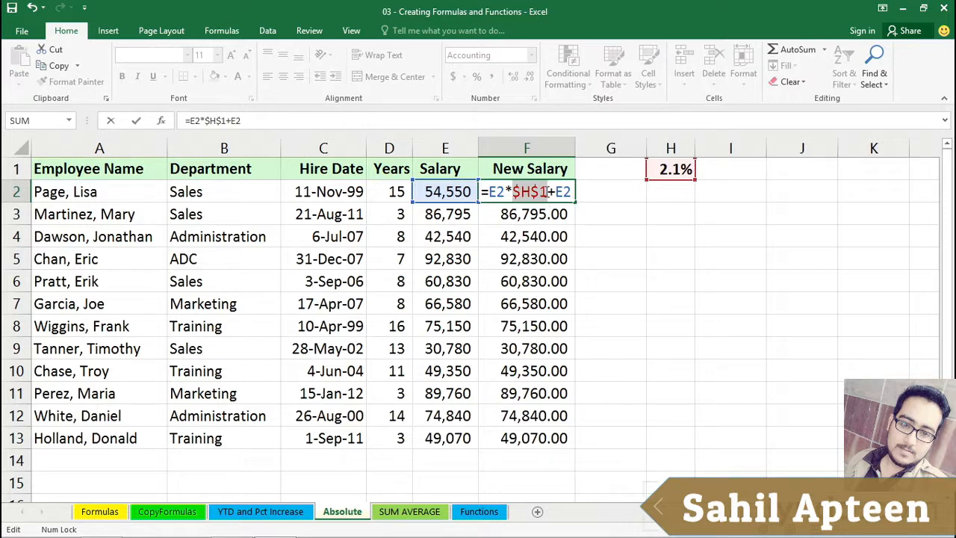
left_click_drag(549, 192, 513, 192)
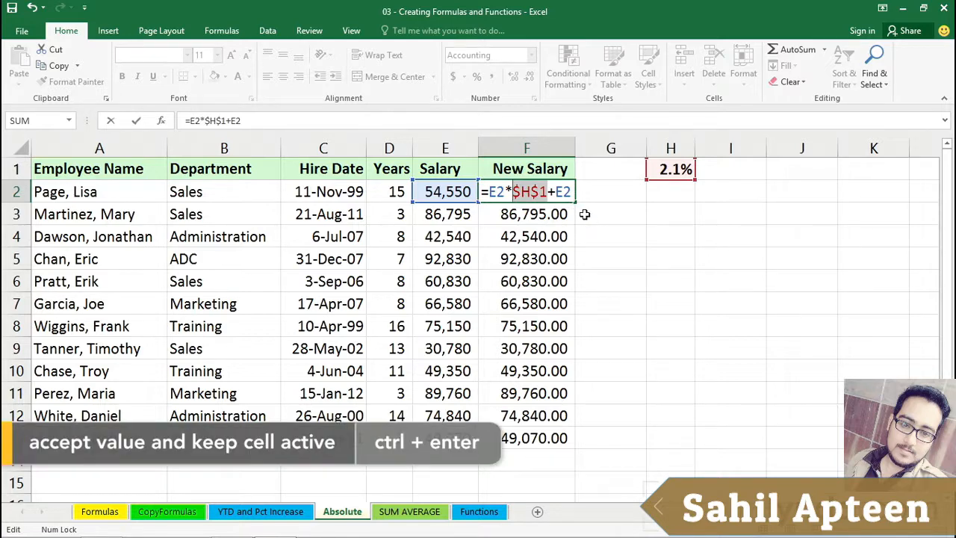
key("ctrl+Return")
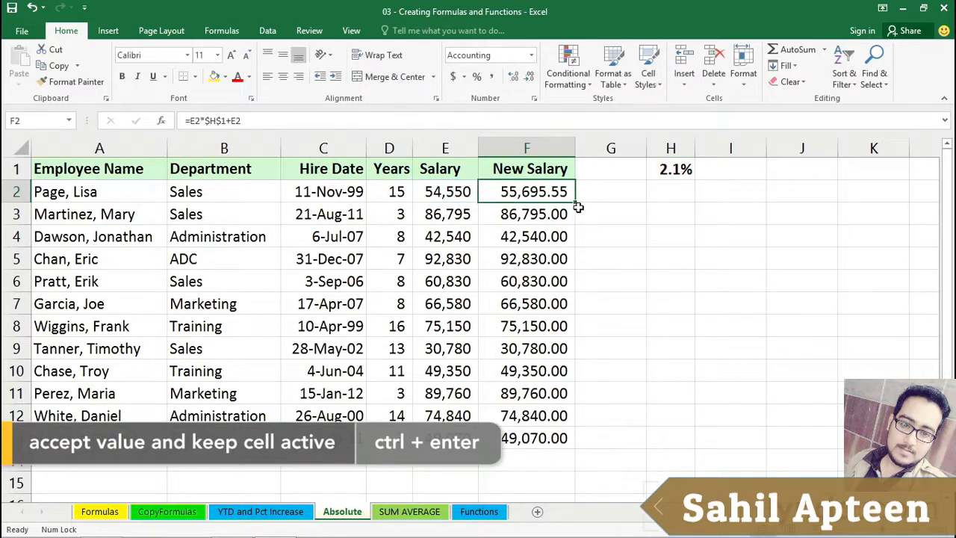
left_click_drag(577, 203, 569, 445)
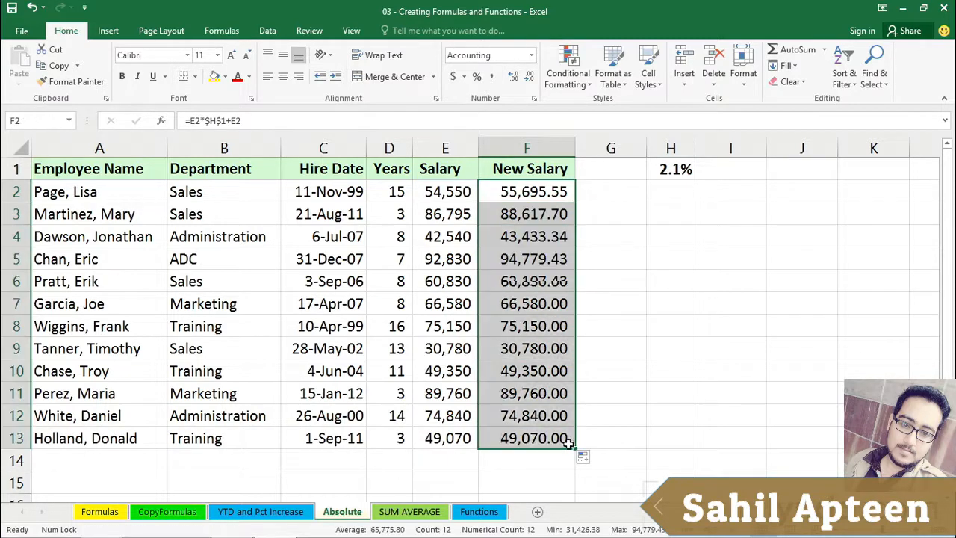
double_click(528, 303)
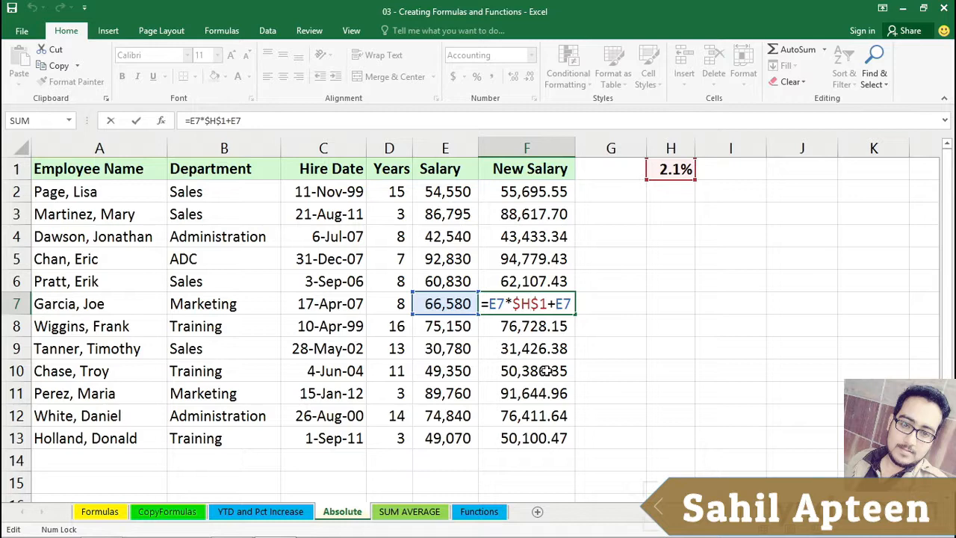
key("Escape")
Step: Re-enter the New Salary formula in F2 as =E2*$H$1+E2, making the percentage reference absolute while building it
left_click(529, 191)
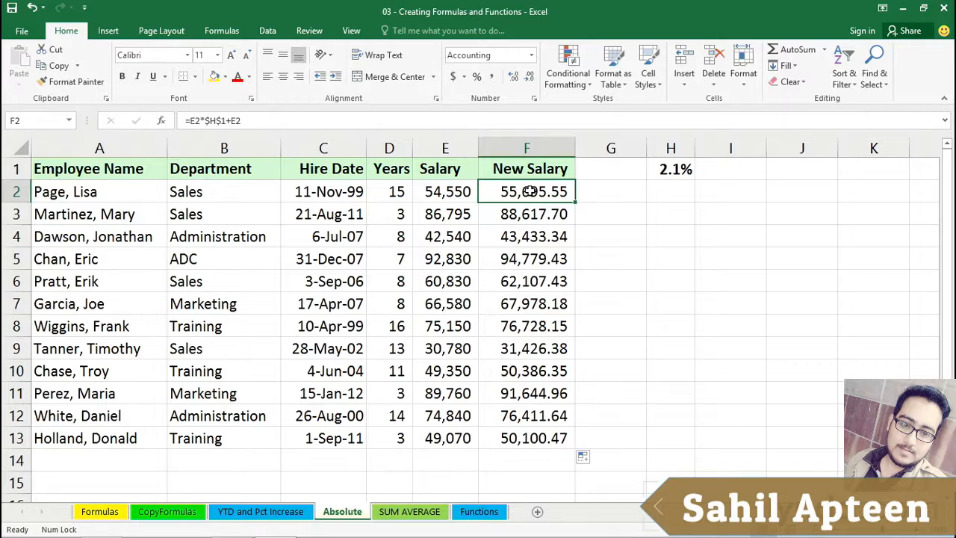
type("=")
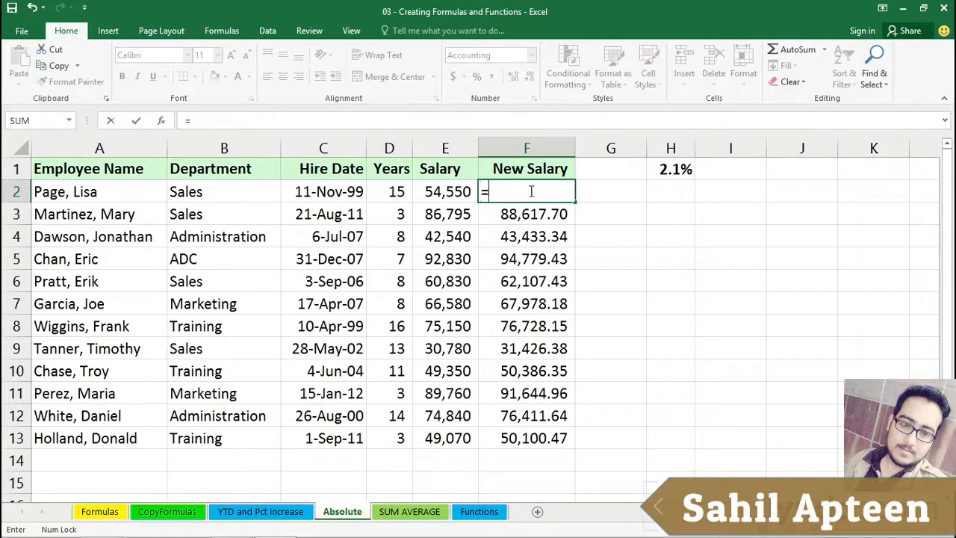
left_click(426, 192)
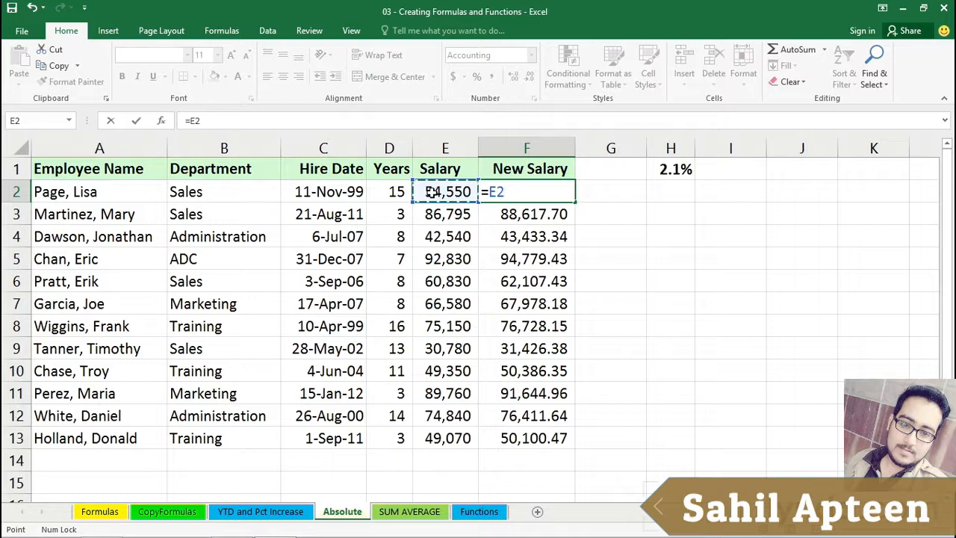
type("*")
left_click(667, 169)
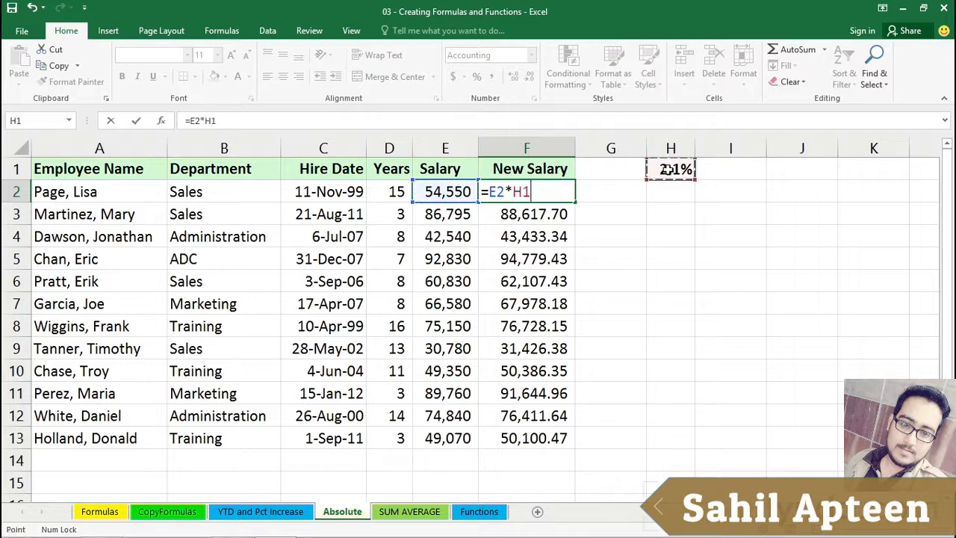
key("F4")
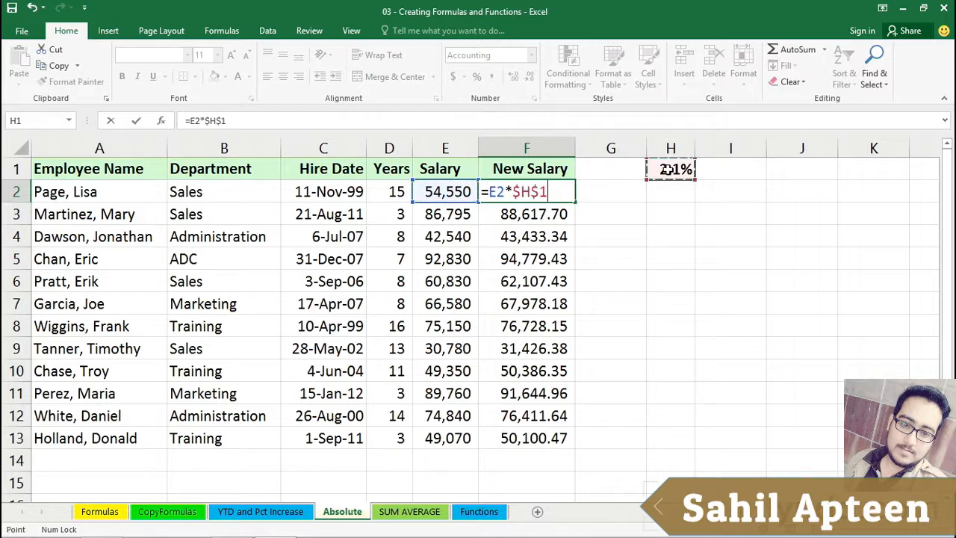
type("+")
left_click(451, 192)
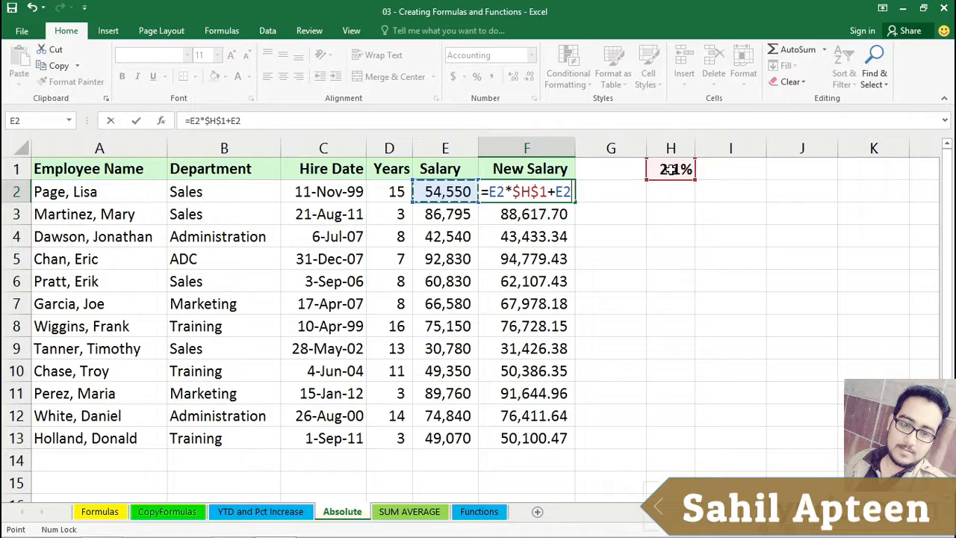
key("Return")
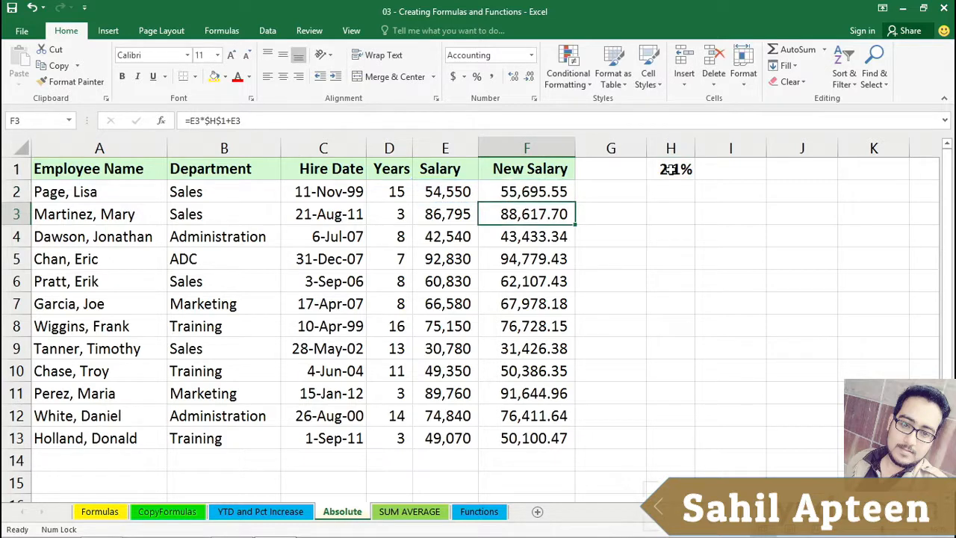
Step: Examine the locked row and column parts of the $H$1 reference in F2's formula
double_click(530, 192)
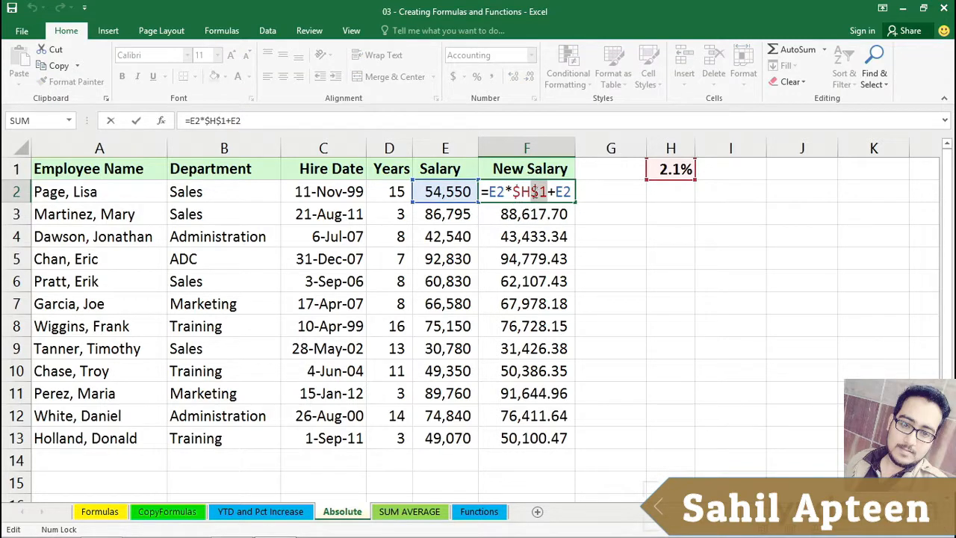
left_click_drag(532, 191, 544, 191)
left_click_drag(531, 191, 514, 192)
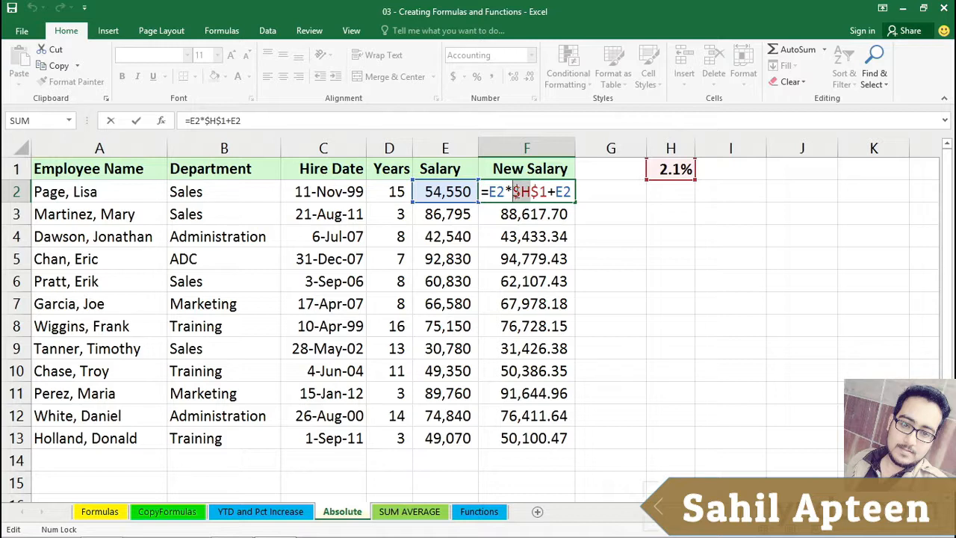
left_click(530, 192)
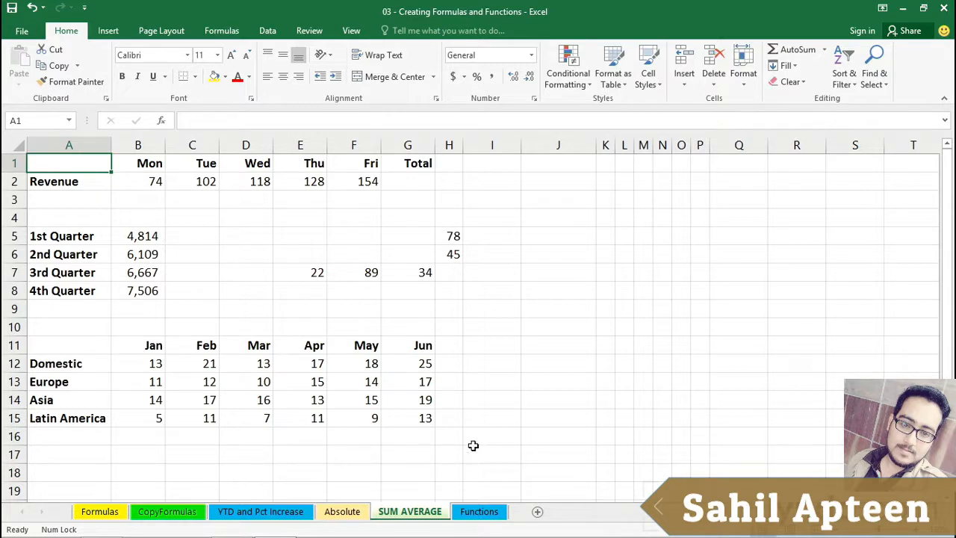
Step: Total the Monday to Friday revenue in G2 with =SUM(B2:F2) and reselect the cell
left_click(406, 182)
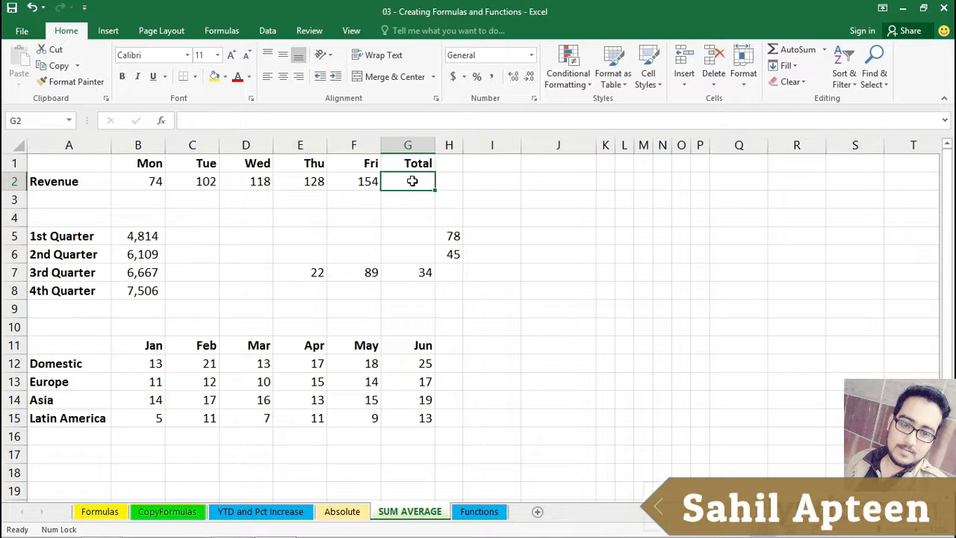
type("=sum(")
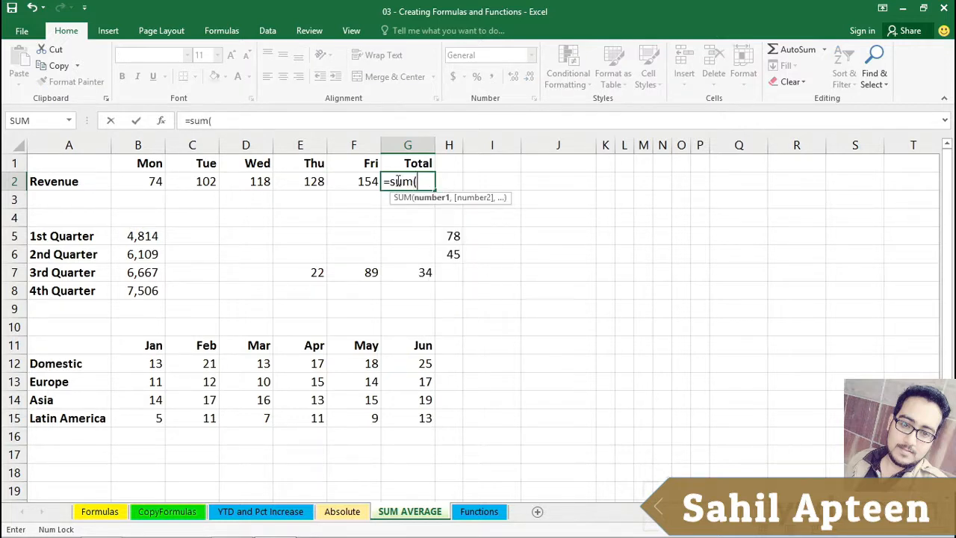
left_click_drag(362, 184, 163, 181)
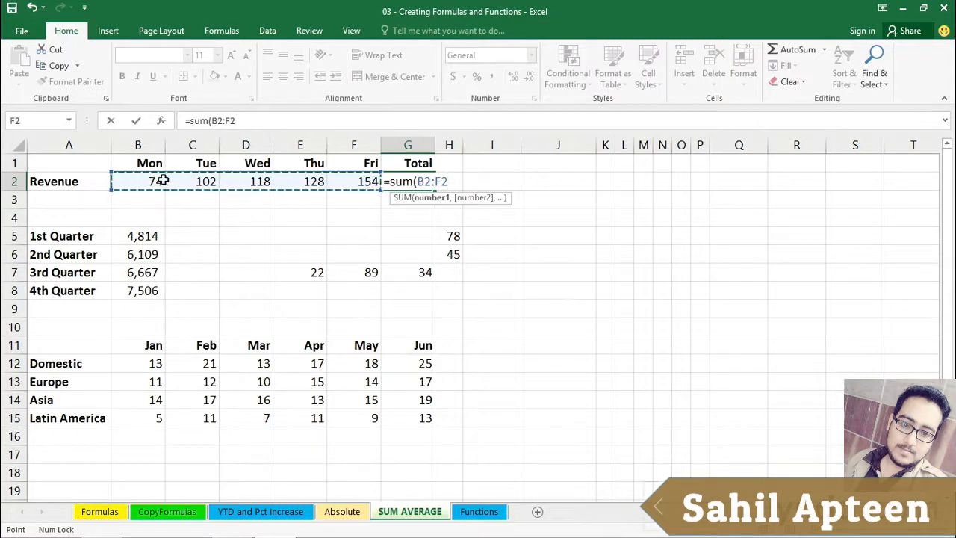
key("Return")
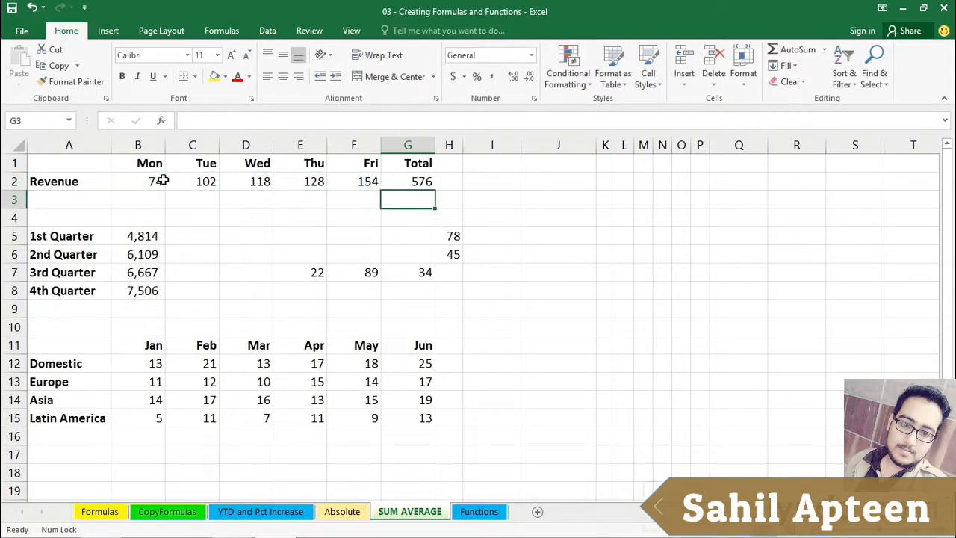
key("Up")
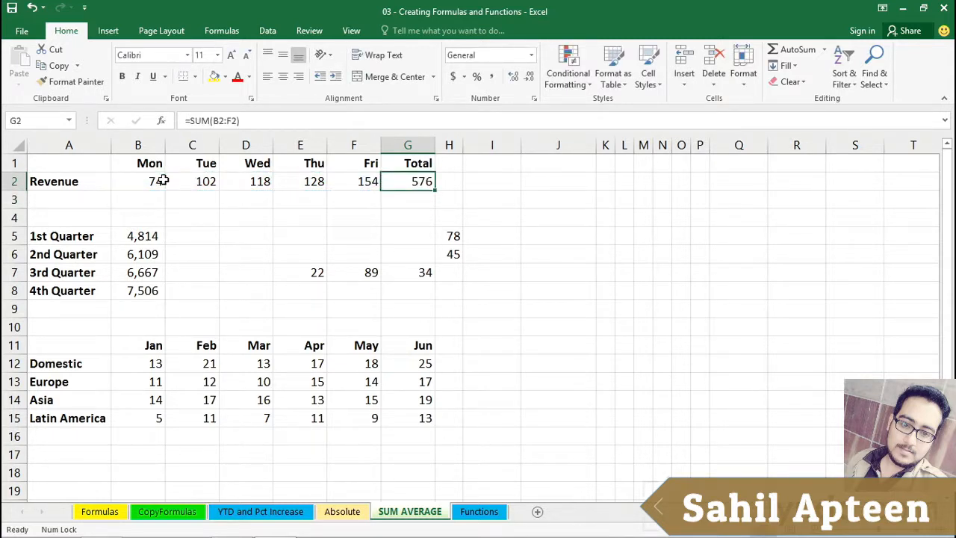
Step: Clear the total in G2, sum the Monday to Friday revenue there with AutoSum, and reselect the cell
key("Delete")
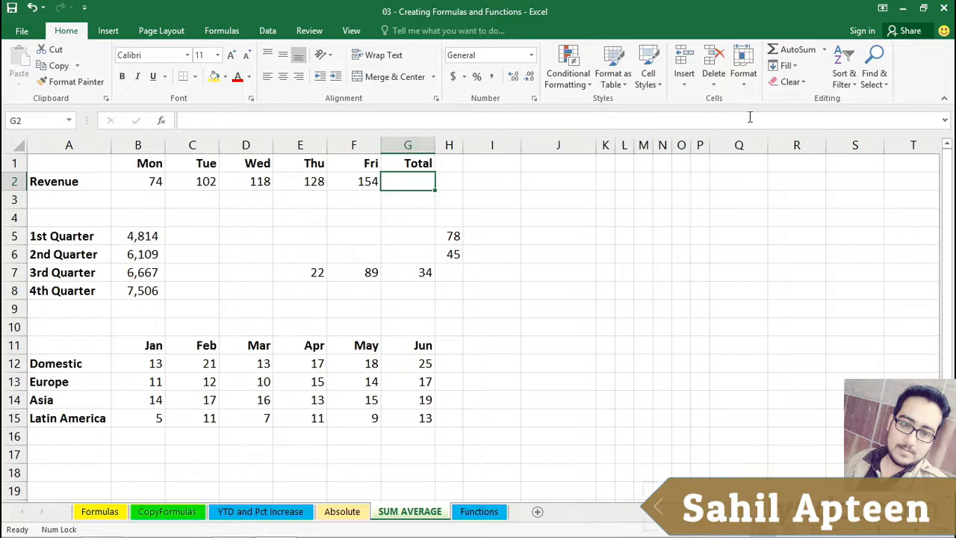
left_click(788, 52)
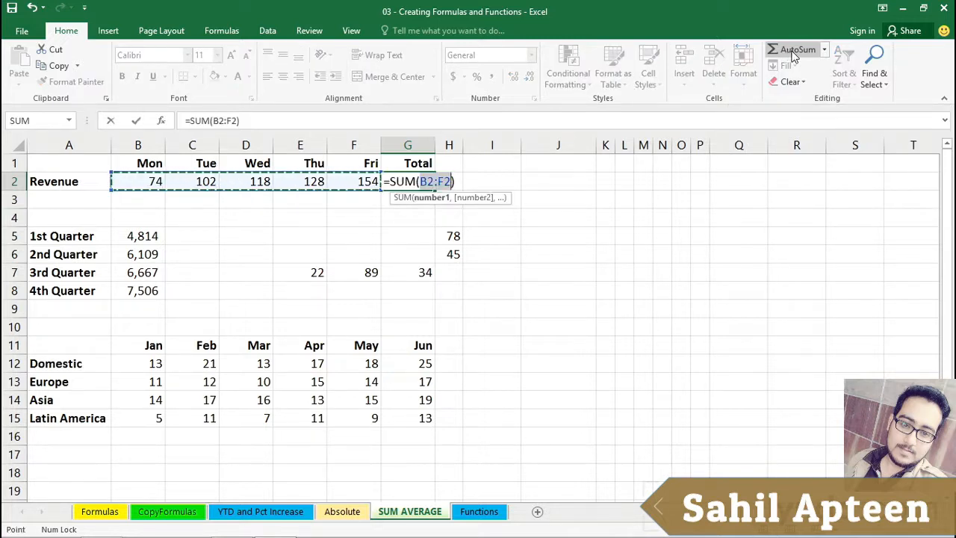
key("Return")
key("Up")
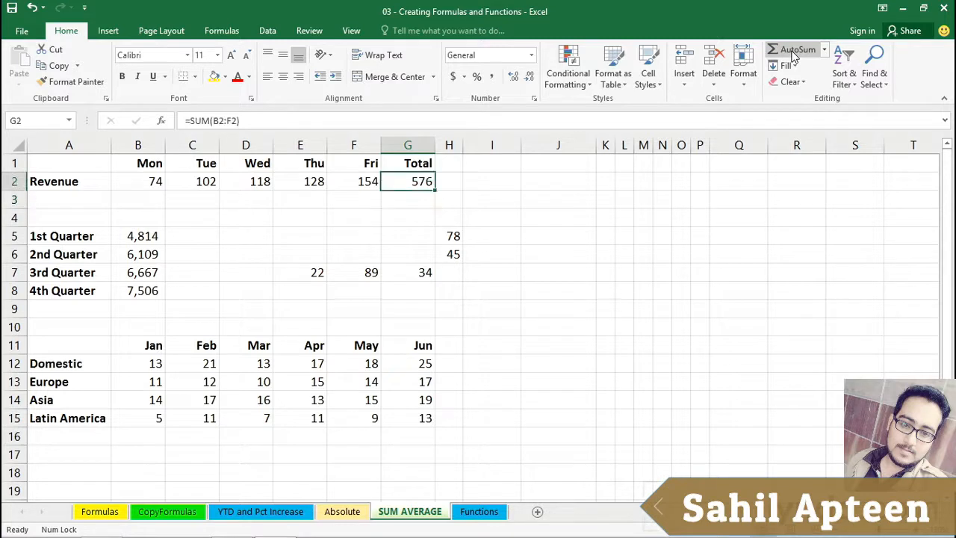
Step: Clear the revenue total in G2 and redo it with AutoSum over B2:F2, twice in a row
key("Delete")
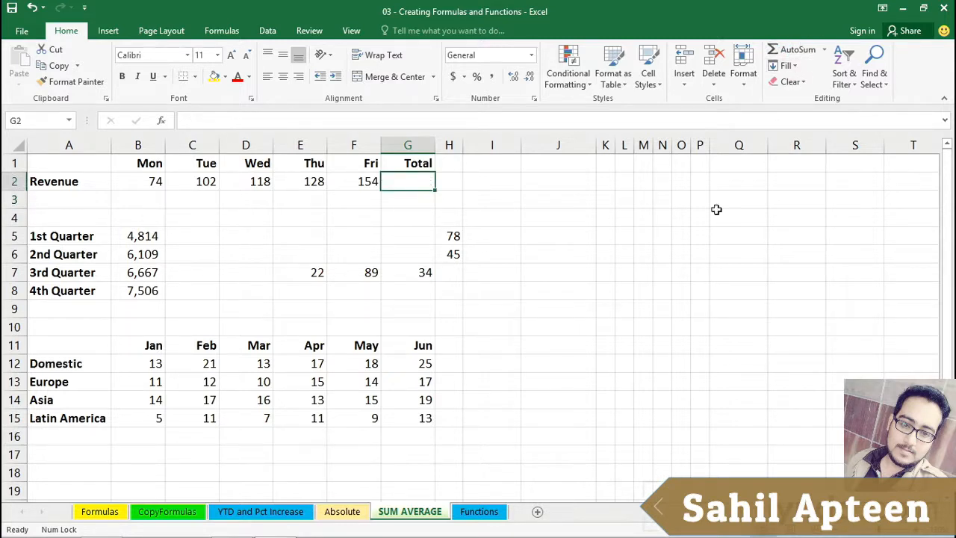
left_click(784, 46)
left_click(784, 46)
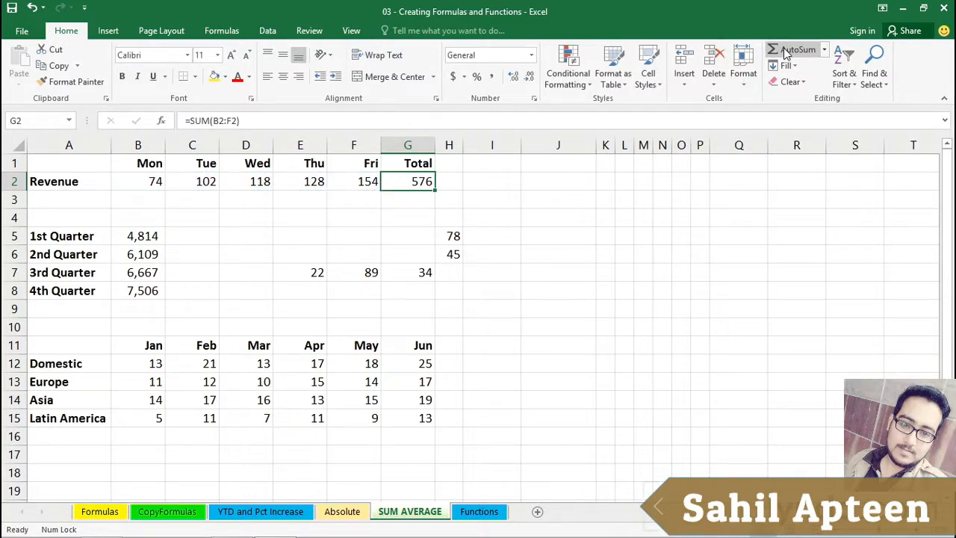
key("Delete")
left_click(784, 50)
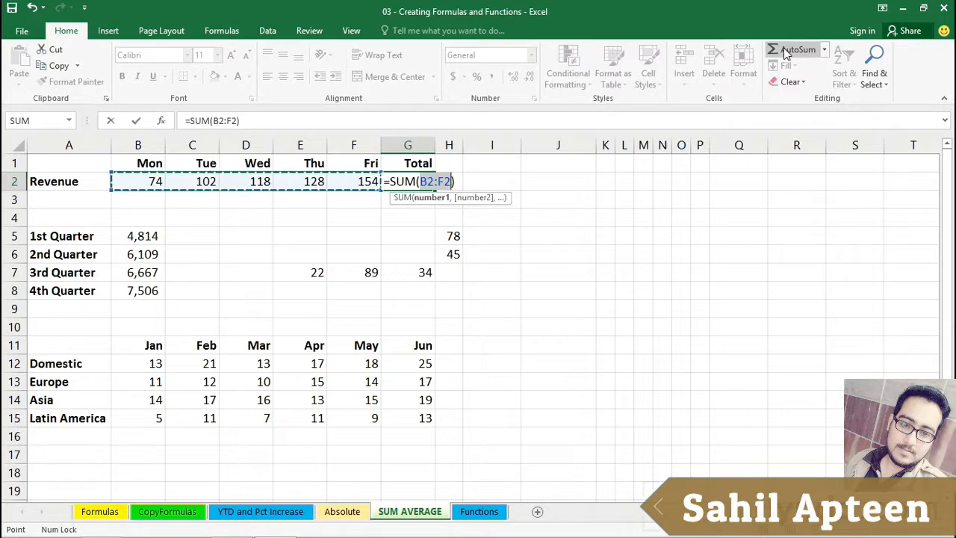
key("Return")
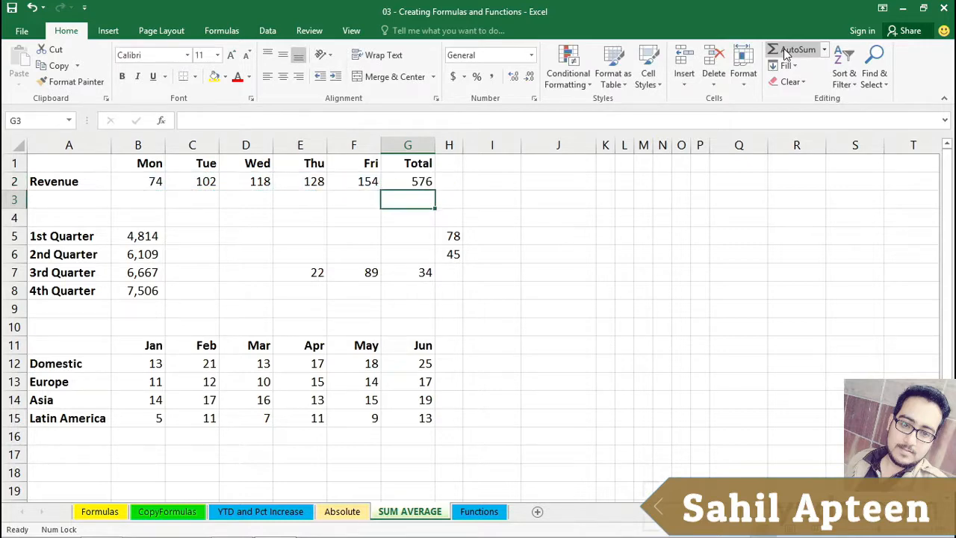
Step: Replace the G2 revenue total with =SUM(B2:F2), using the AutoSum command from the function library
left_click(419, 183)
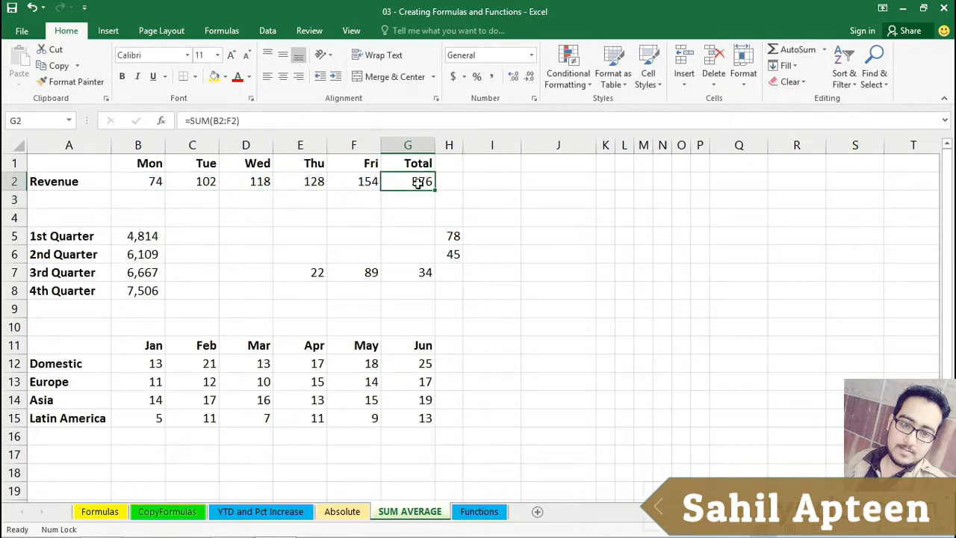
key("Delete")
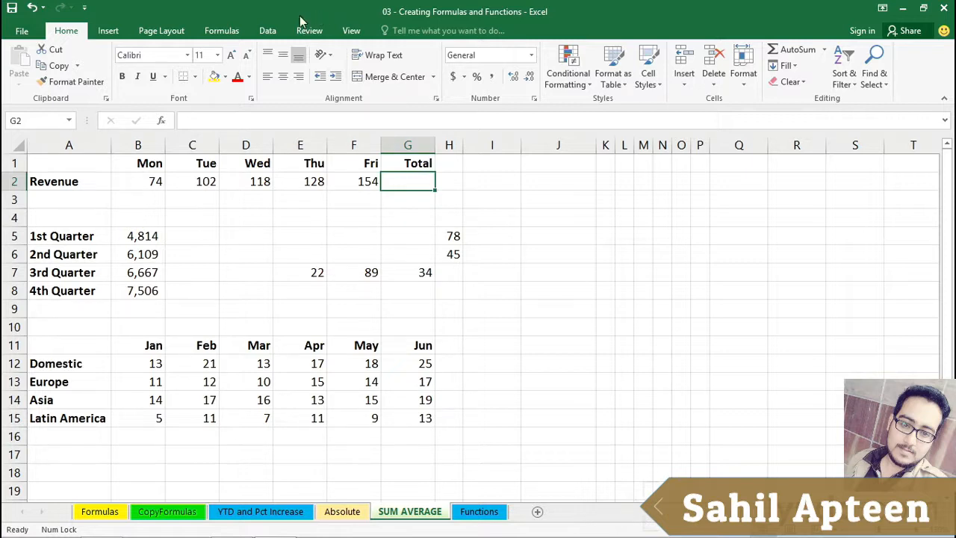
left_click(230, 32)
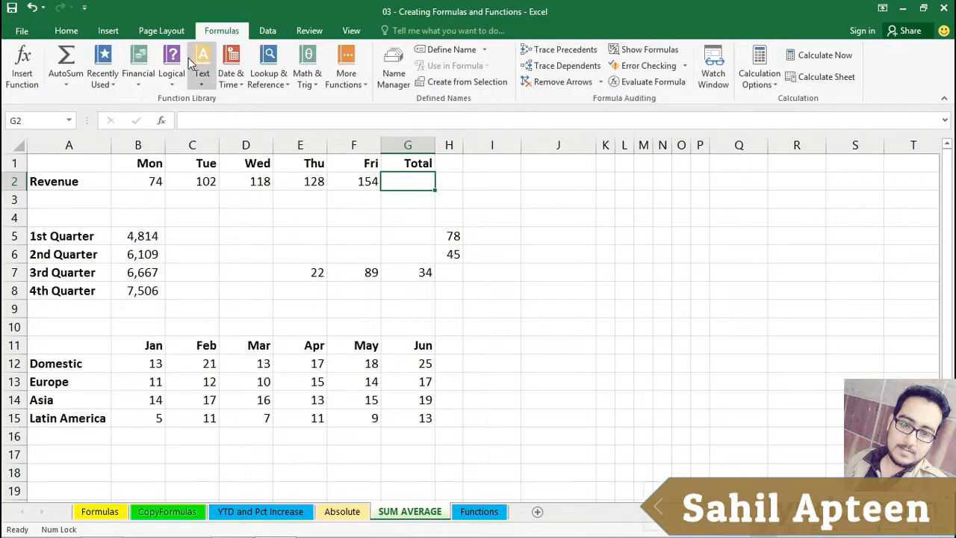
left_click(66, 59)
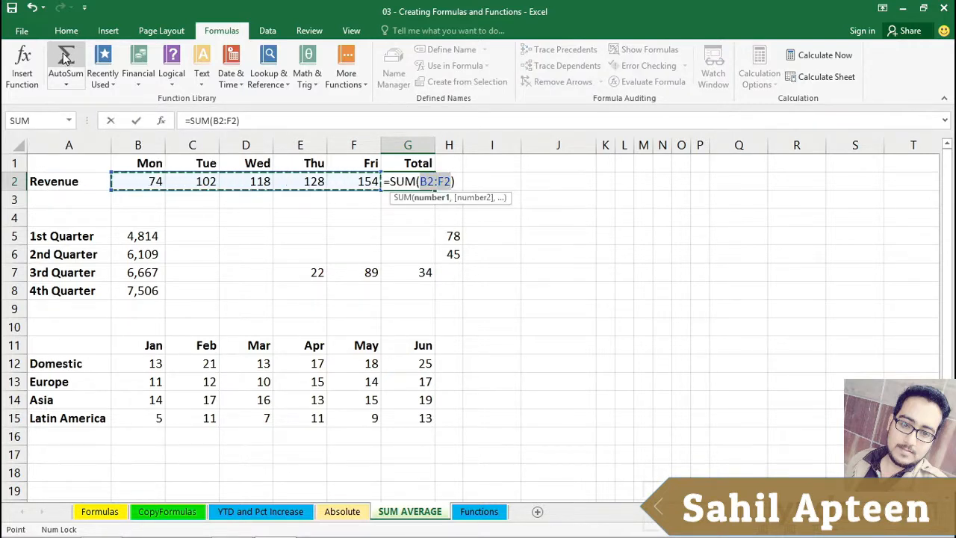
left_click(66, 60)
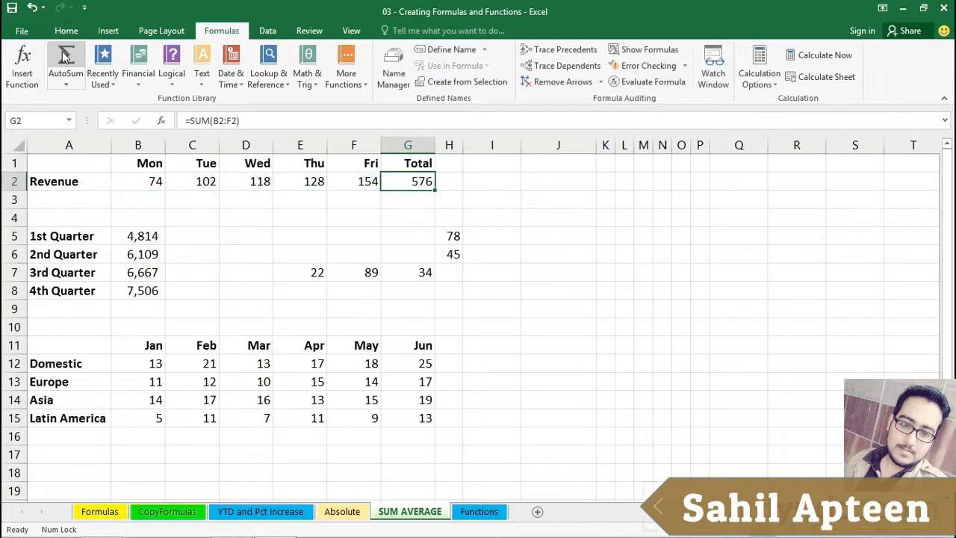
Step: Try AutoSum on the quarterly values with only B5:B8 selected, and undo the total
left_click(140, 306)
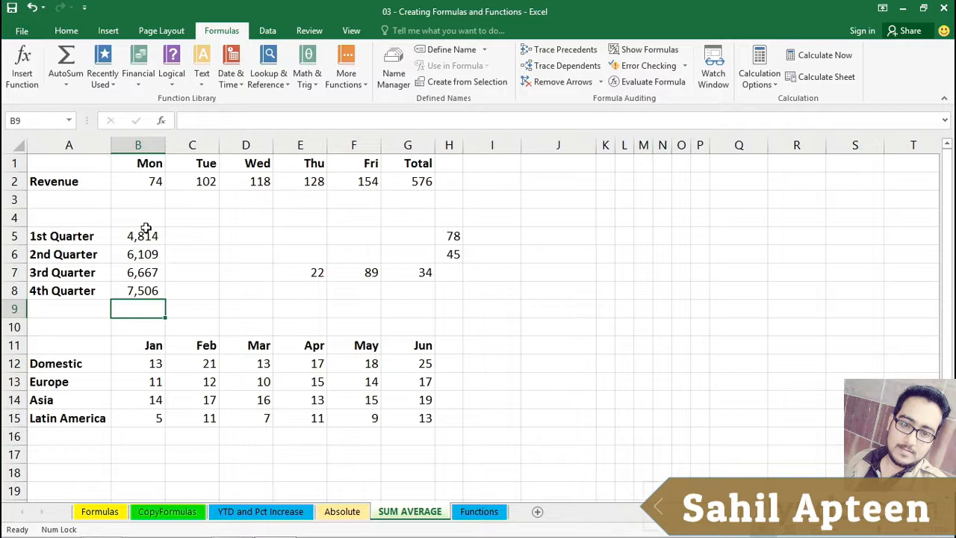
left_click_drag(131, 235, 133, 288)
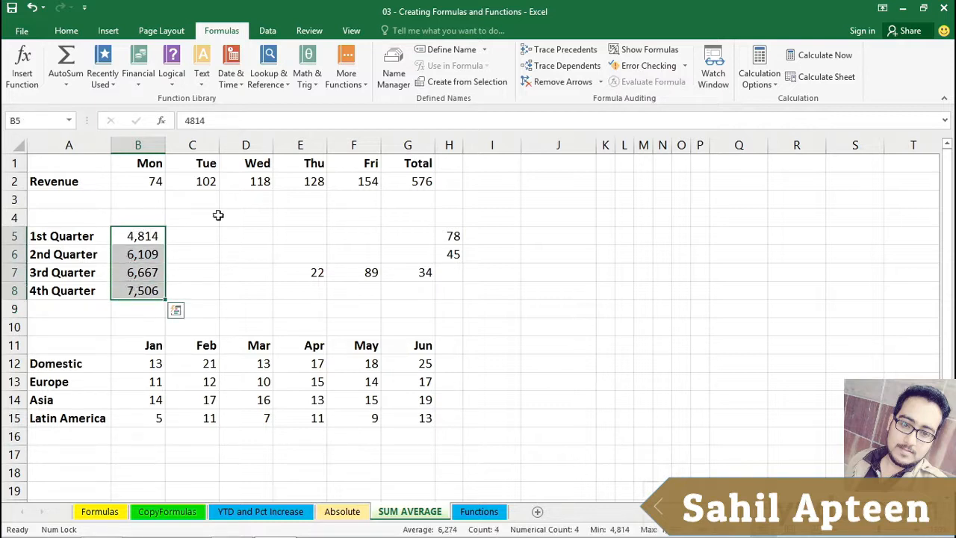
left_click_drag(138, 180, 364, 183)
left_click_drag(149, 235, 138, 286)
key("alt+equal")
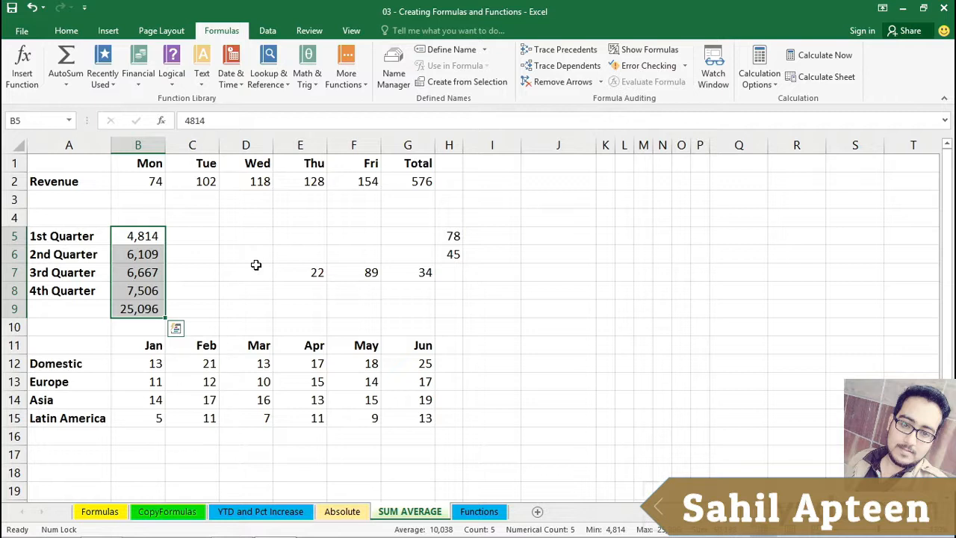
key("ctrl+z")
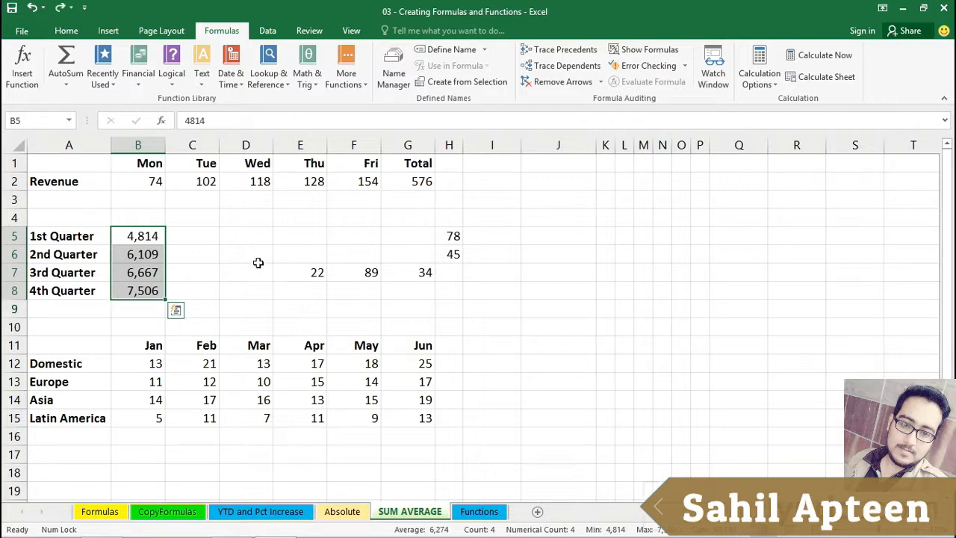
Step: Total the four quarterly values in B9 by applying AutoSum to the range B5:B9
left_click(248, 253)
left_click_drag(143, 237, 136, 306)
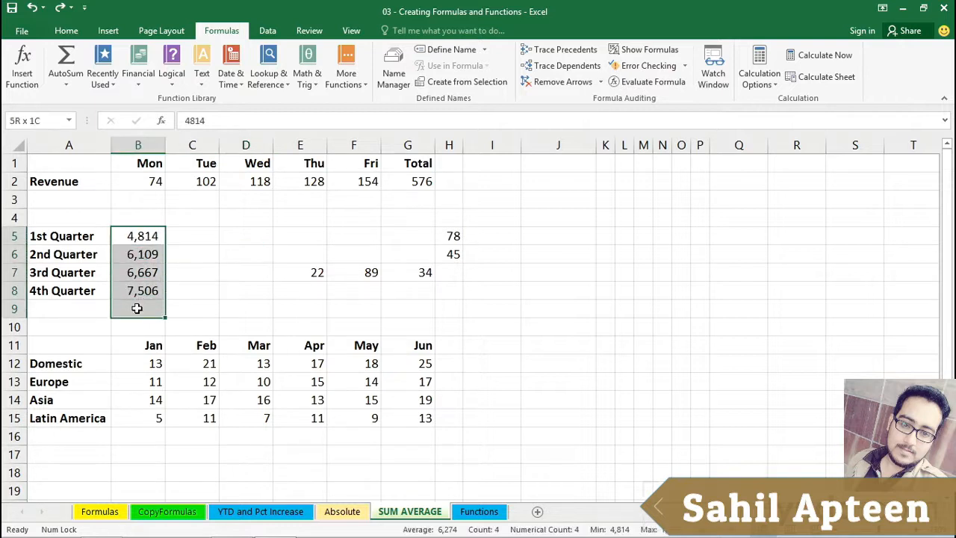
key("alt+equal")
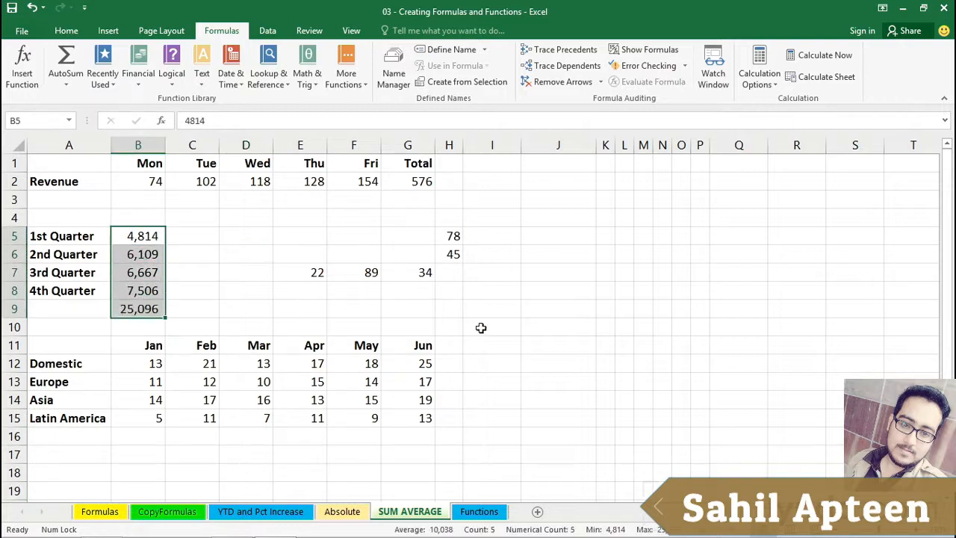
Step: Insert an AutoSum in H7 and change its range to E7:G7, giving =SUM(E7:G7)
left_click(447, 271)
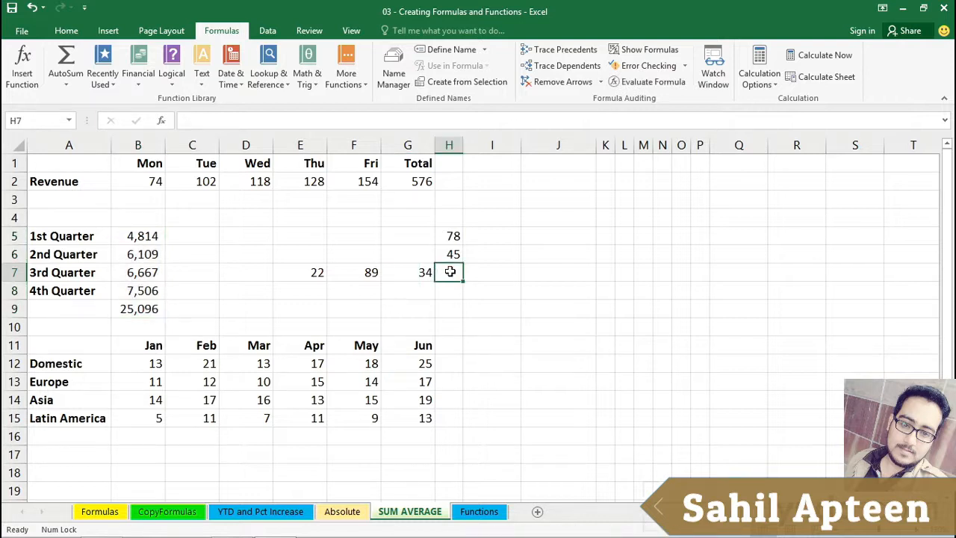
left_click(446, 238)
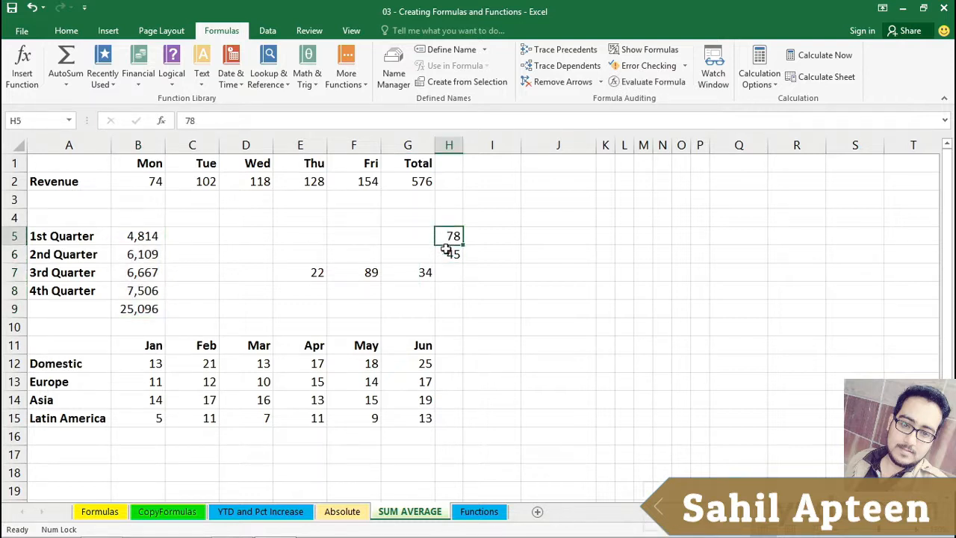
left_click_drag(446, 250, 446, 255)
left_click_drag(318, 272, 399, 271)
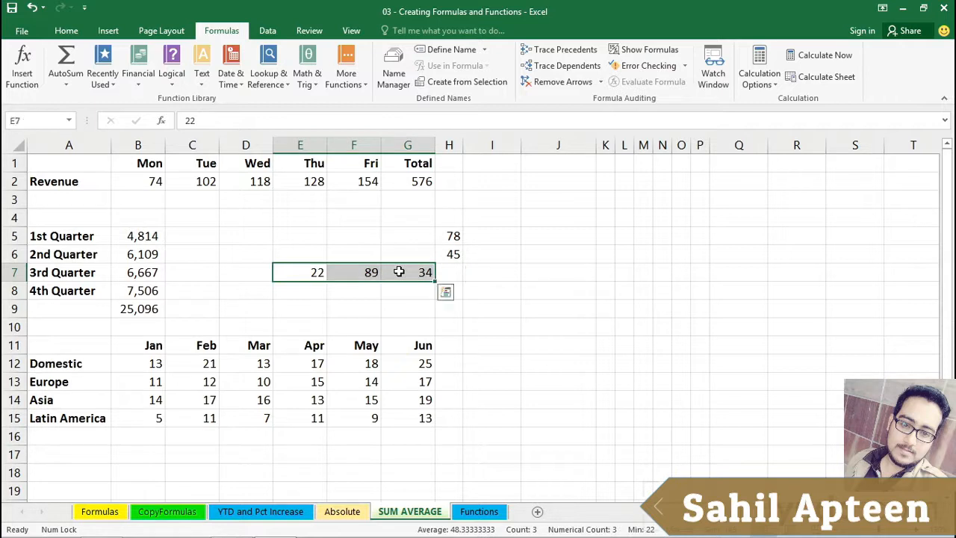
left_click(450, 273)
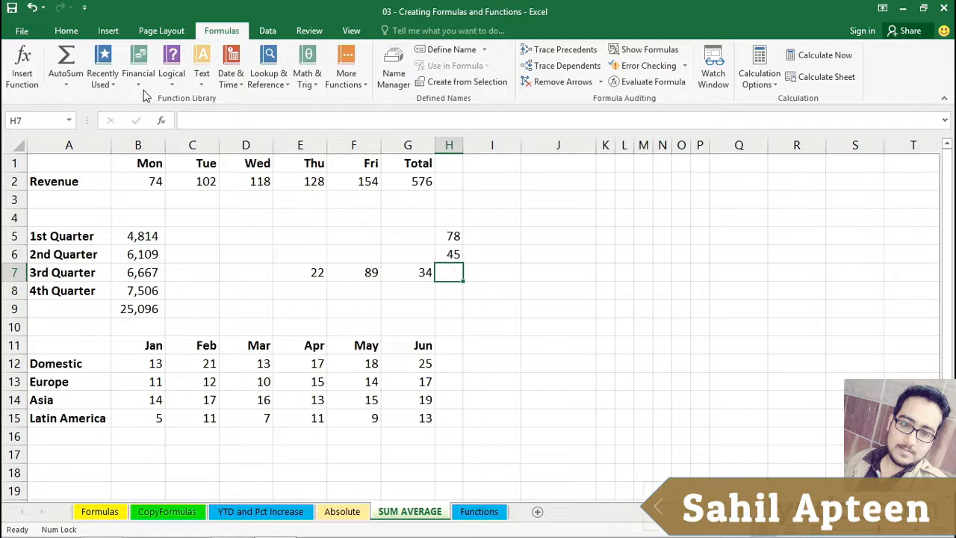
left_click(74, 60)
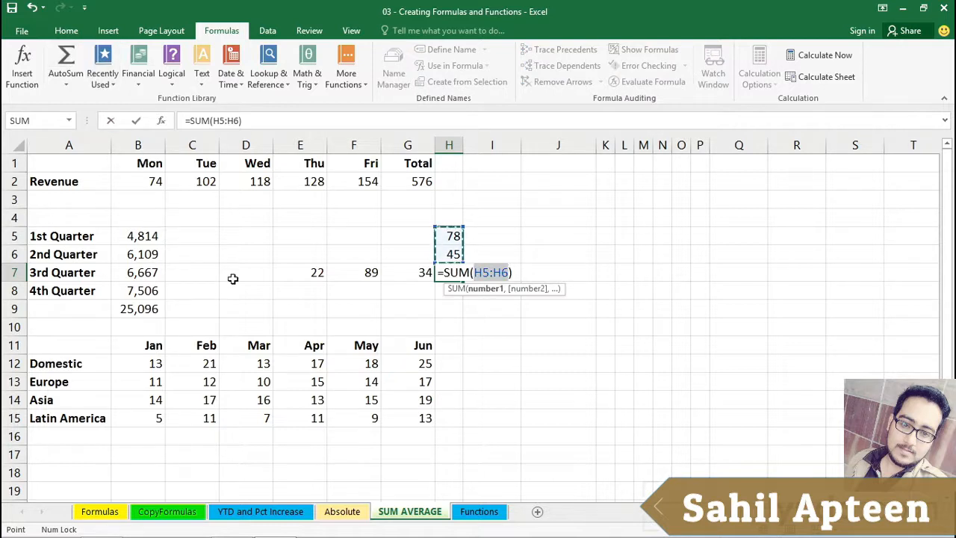
left_click_drag(315, 271, 393, 269)
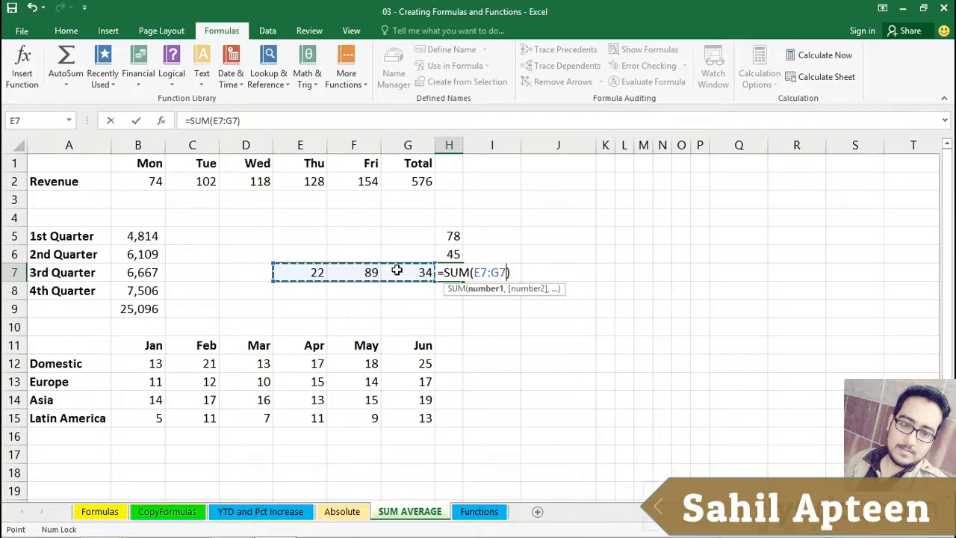
key("Return")
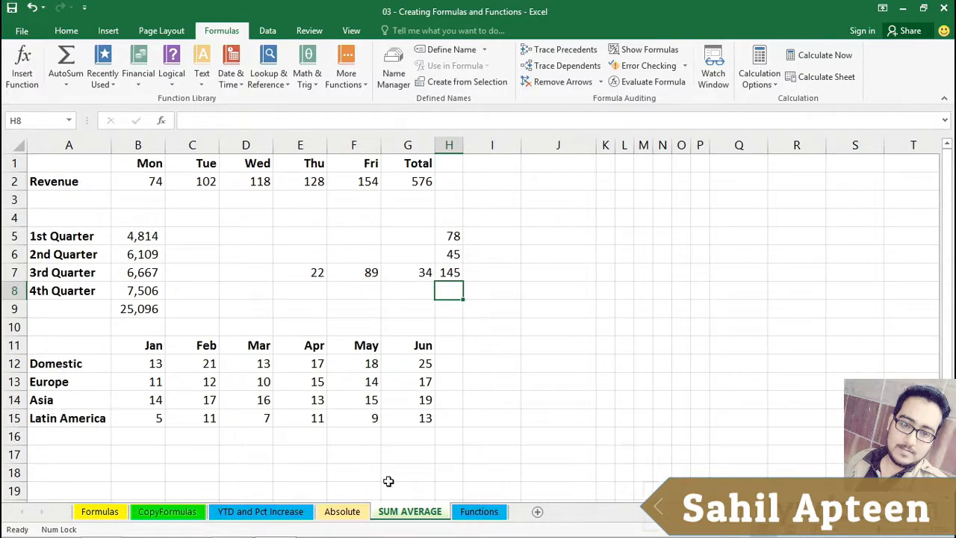
Step: Apply AutoSum separately to the row totals in H12:H15 and the column totals in B16:H16, and undo both
left_click_drag(449, 362, 448, 410)
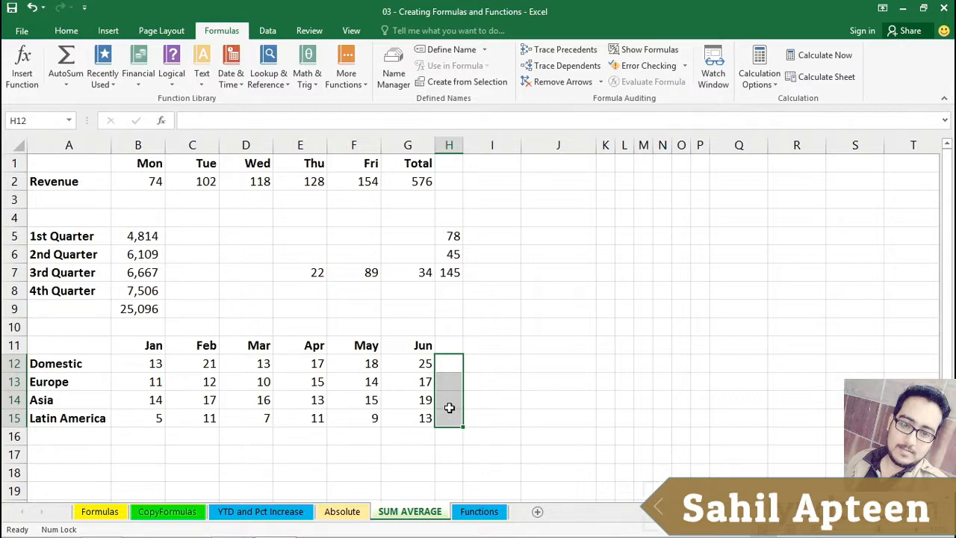
key("alt+equal")
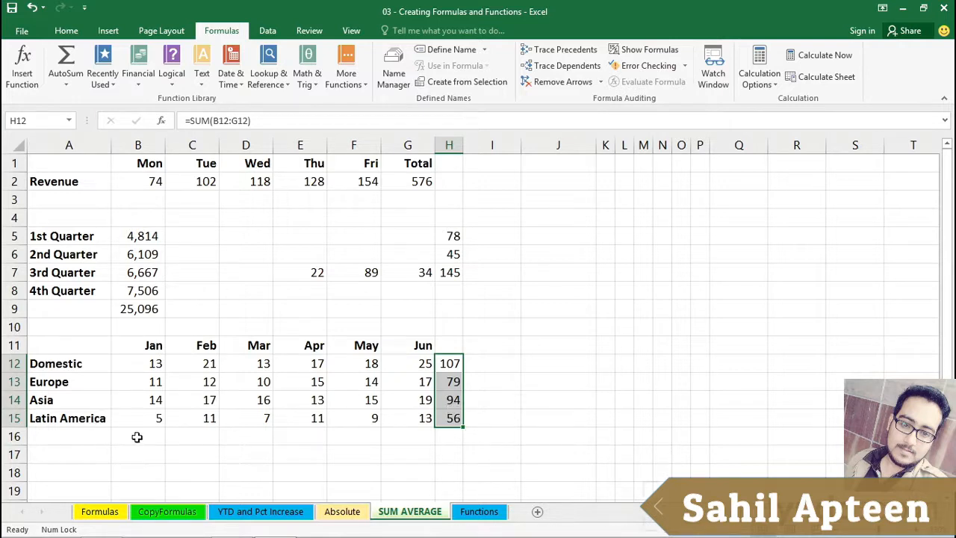
left_click_drag(136, 436, 457, 438)
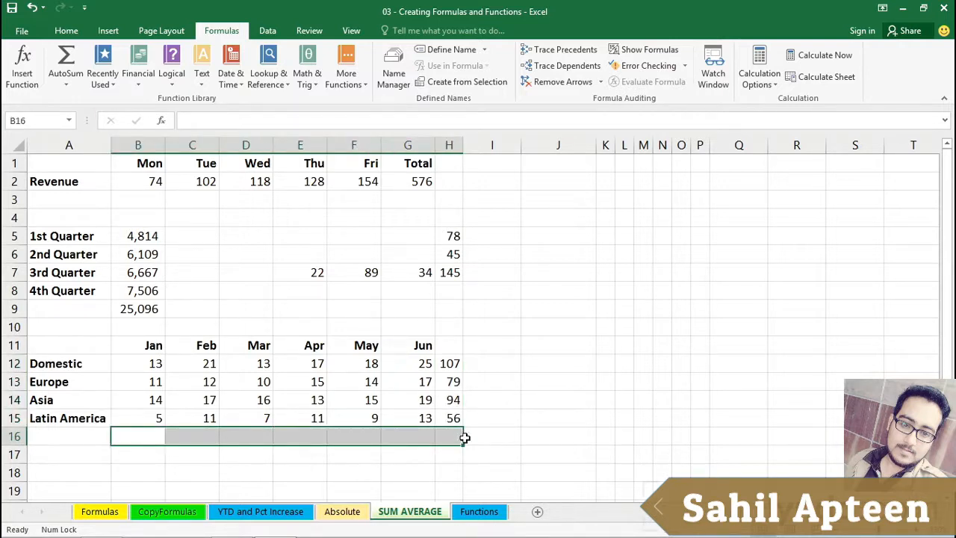
key("alt+equal")
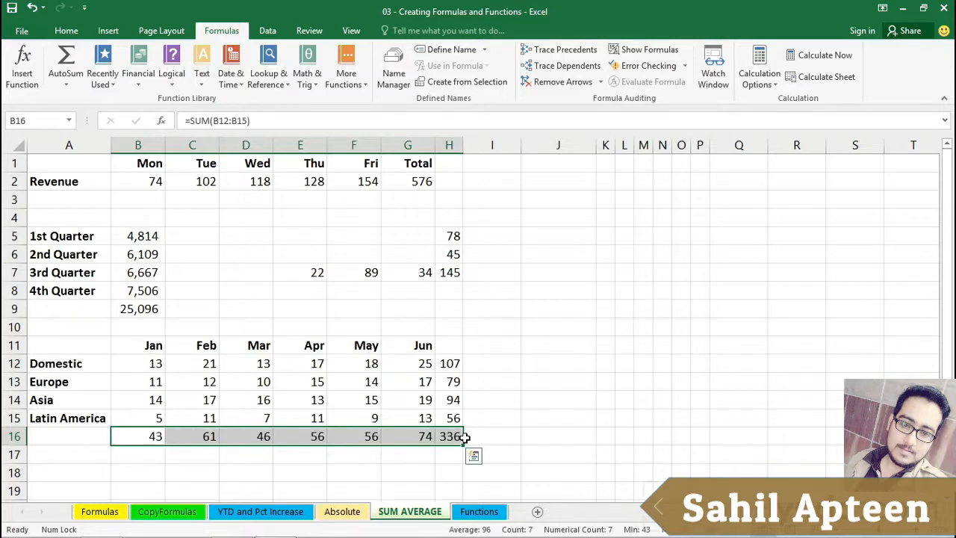
key("ctrl+z")
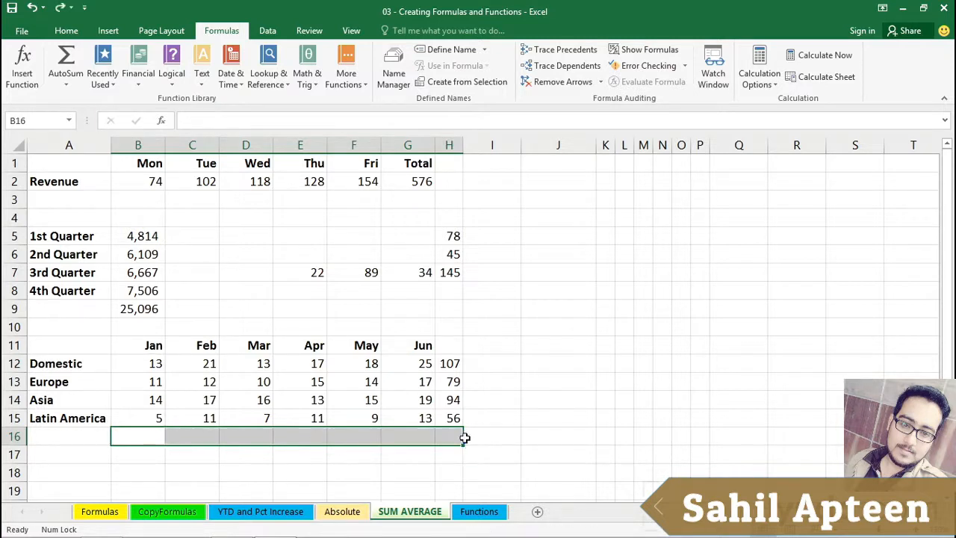
key("ctrl+z")
left_click(585, 386)
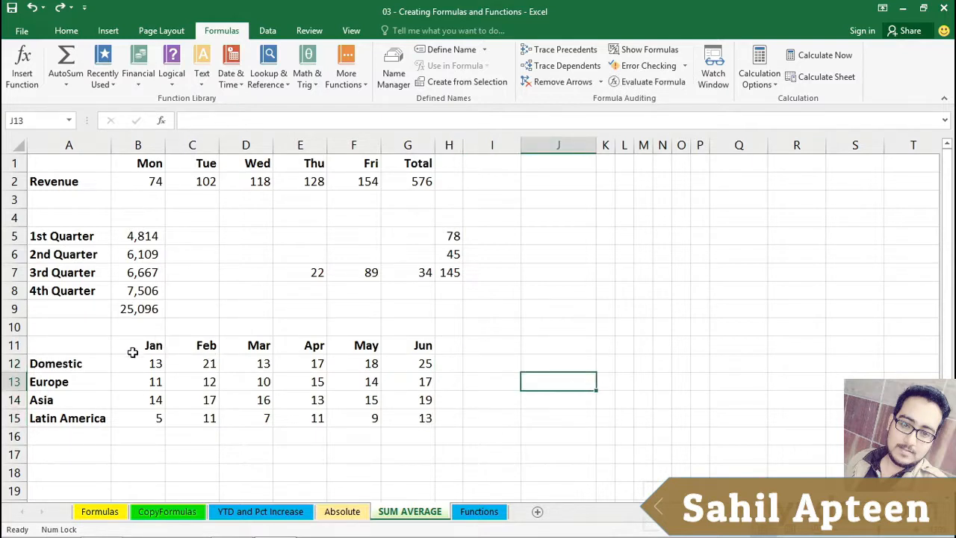
Step: Add all row and column totals to the regional monthly table at once by applying AutoSum to B12:H16
left_click_drag(142, 362, 444, 433)
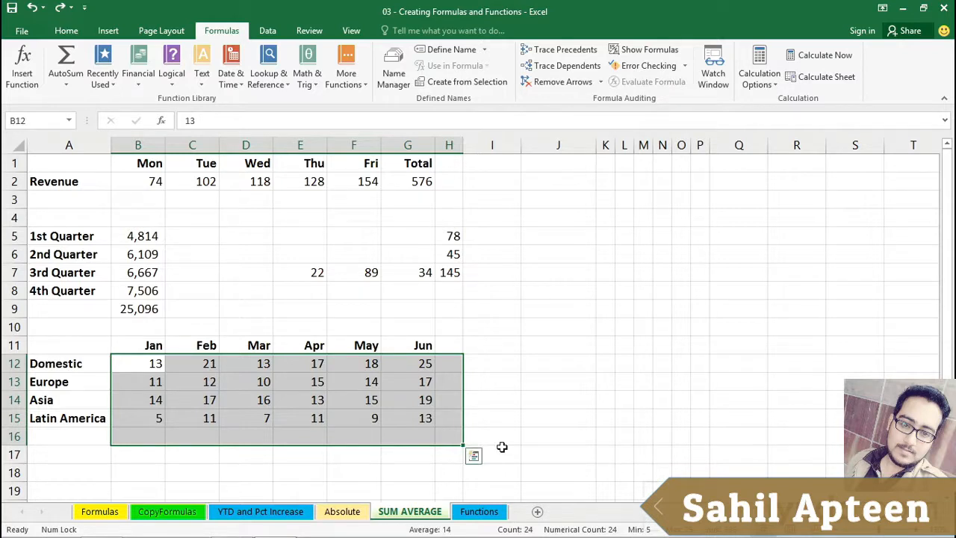
left_click(67, 57)
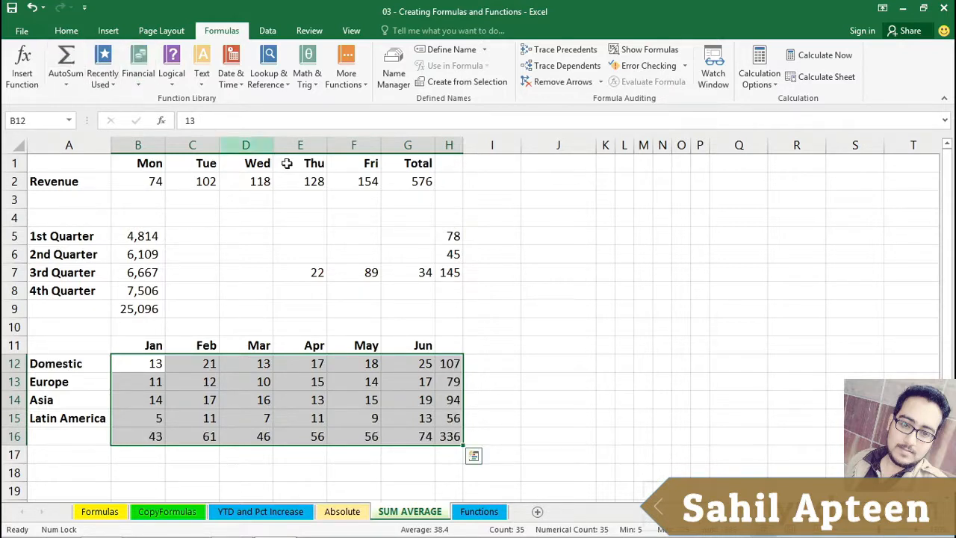
left_click(528, 322)
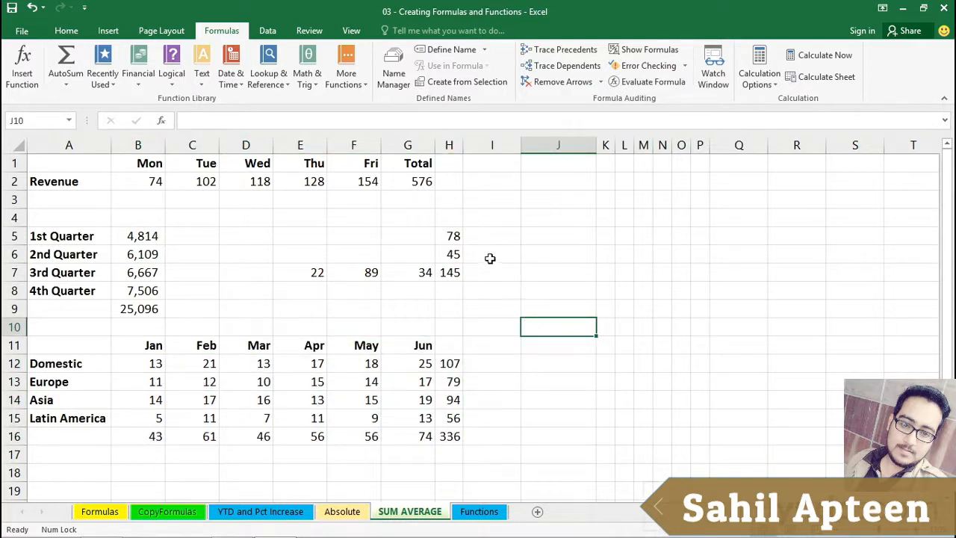
Step: Clear the weekly revenue total in G2 and change the heading in G1 to Max
left_click(420, 182)
key("Delete")
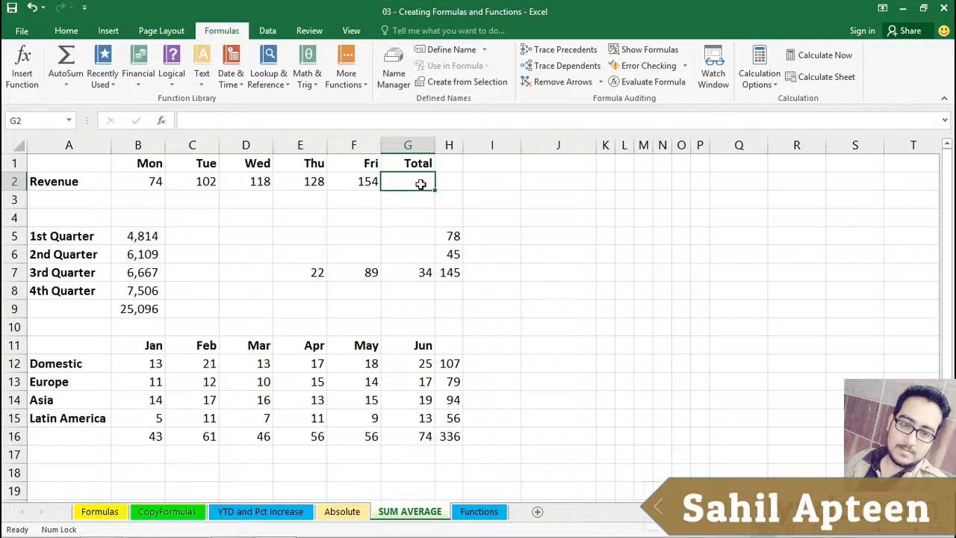
left_click(409, 162)
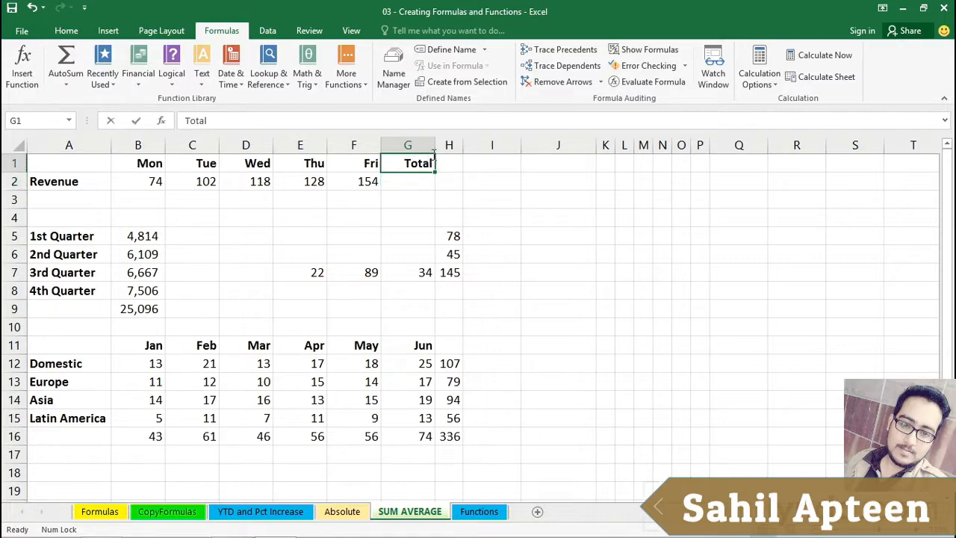
type("Max")
key("Return")
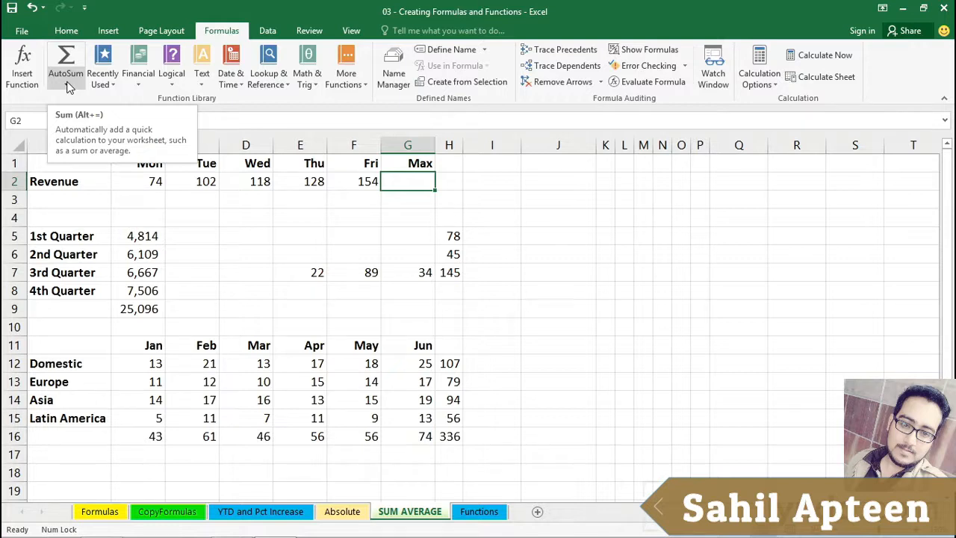
Step: Insert the MAX function in G2 for the weekday revenue range B2:F2
left_click(69, 88)
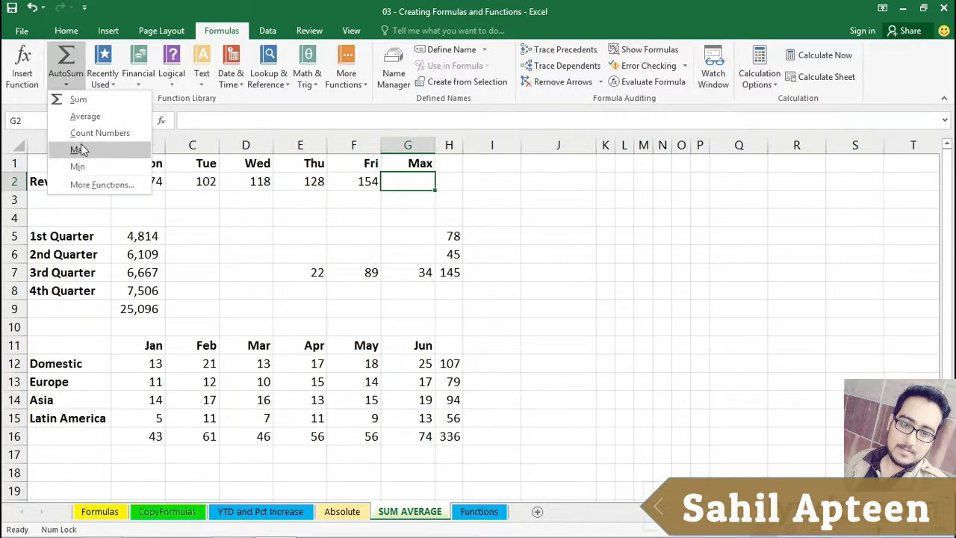
left_click(79, 150)
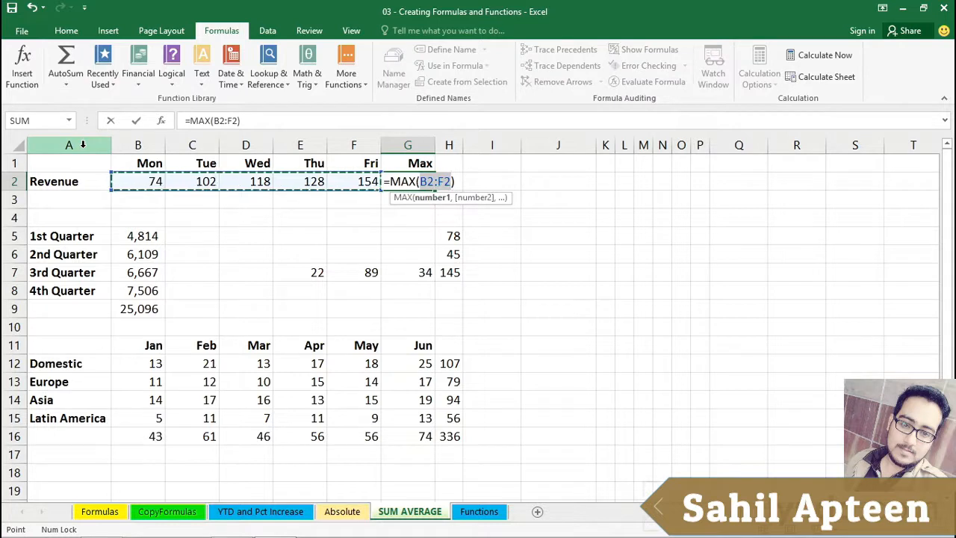
key("Return")
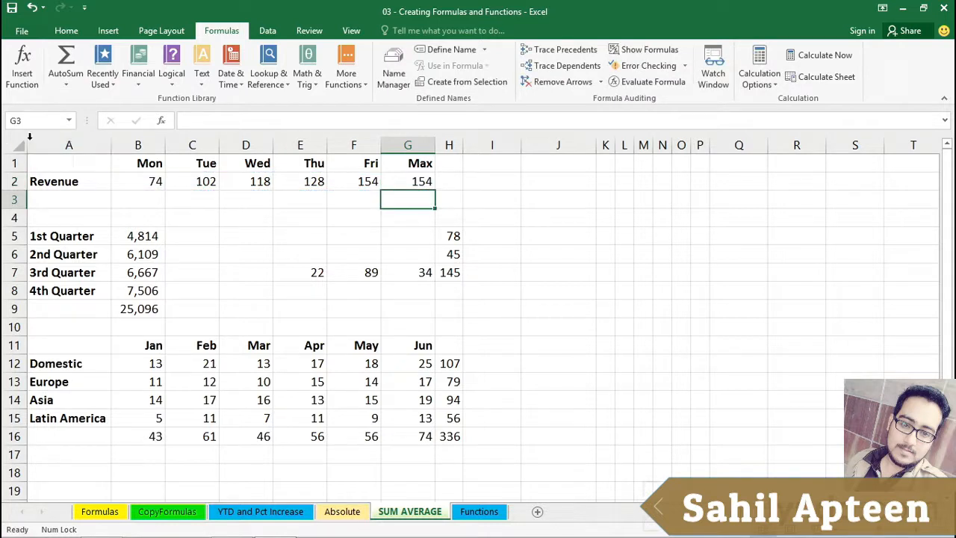
left_click(405, 180)
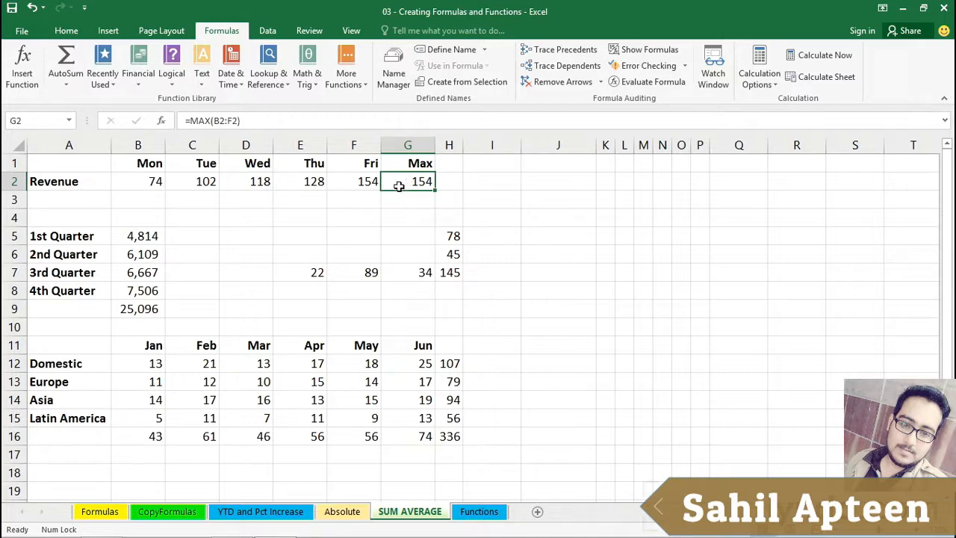
Step: Delete the column totals in B16:H16 and the row totals in H12:H15 of the regional monthly table
left_click(153, 438)
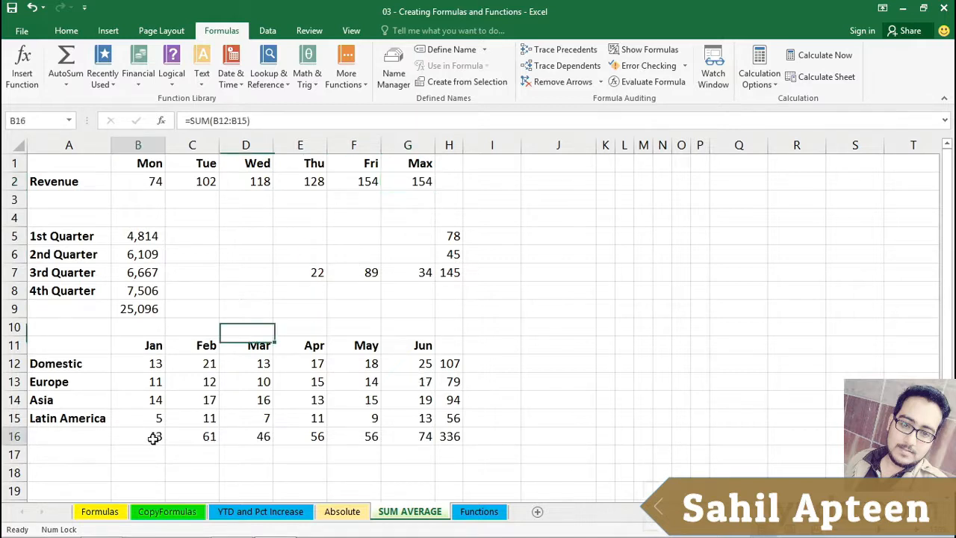
left_click_drag(153, 438, 453, 439)
key("Delete")
left_click_drag(454, 363, 454, 421)
key("Delete")
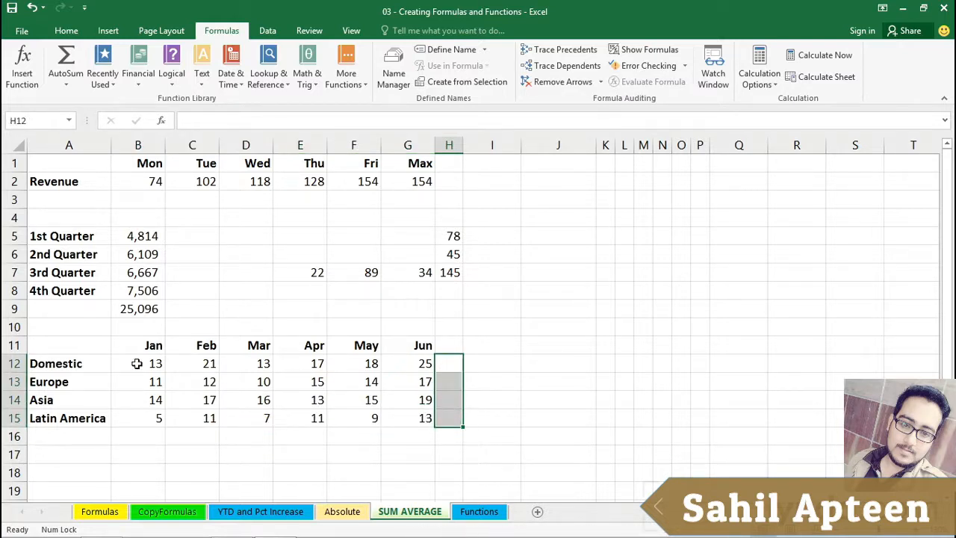
Step: Add row and column averages to the regional table at once by applying AutoSum's Average option to B12:H16
left_click_drag(138, 363, 447, 432)
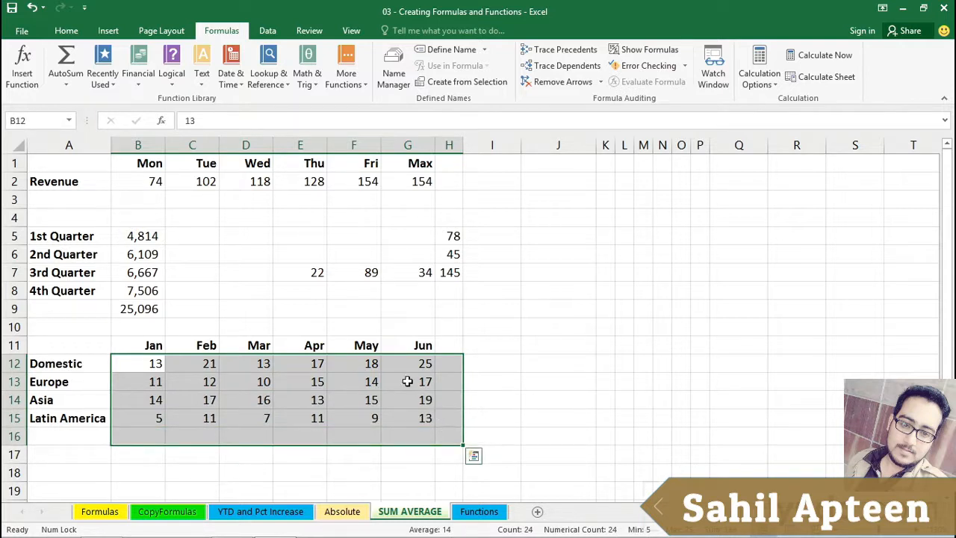
left_click(66, 85)
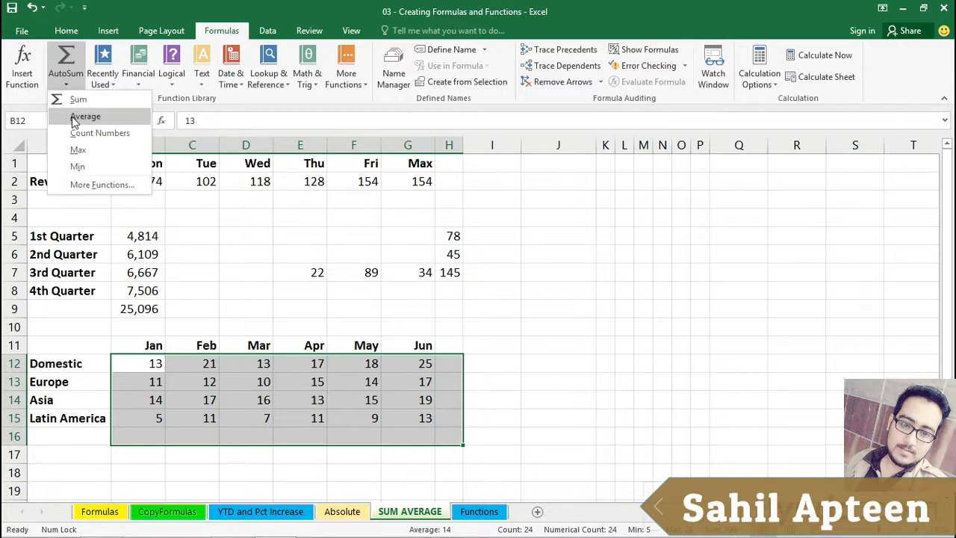
left_click(85, 117)
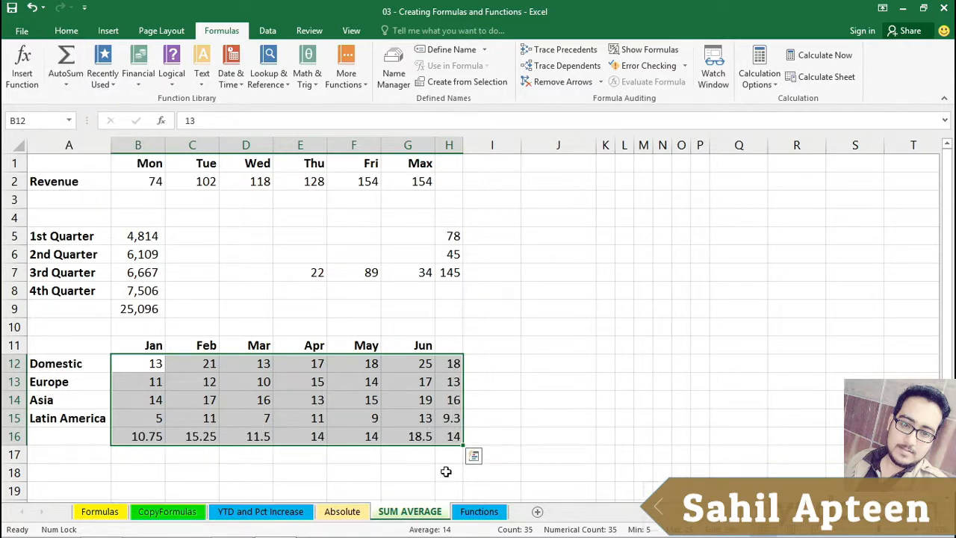
Step: Inspect the AVERAGE formulas and their referenced ranges in H12, H13, F16 and H16 without changing them
double_click(452, 363)
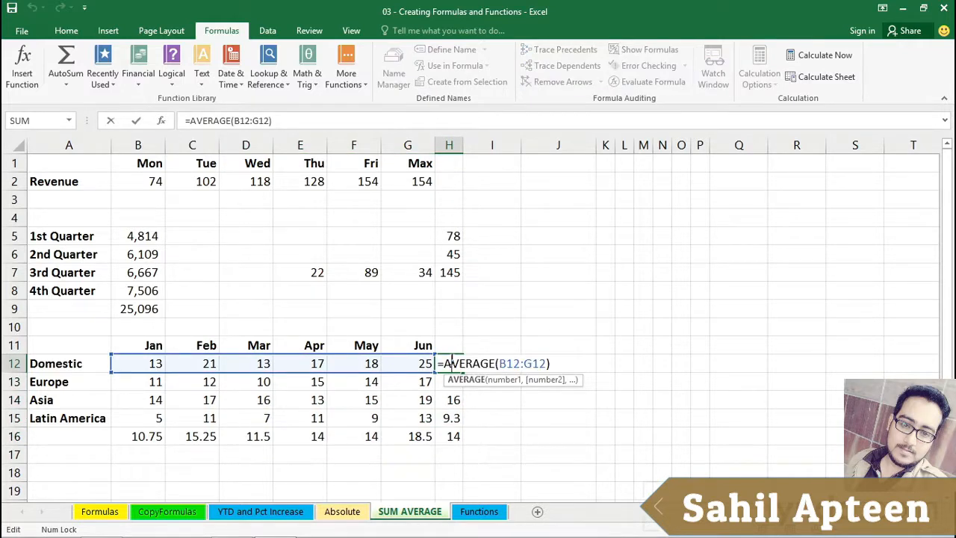
key("Escape")
double_click(451, 382)
key("Escape")
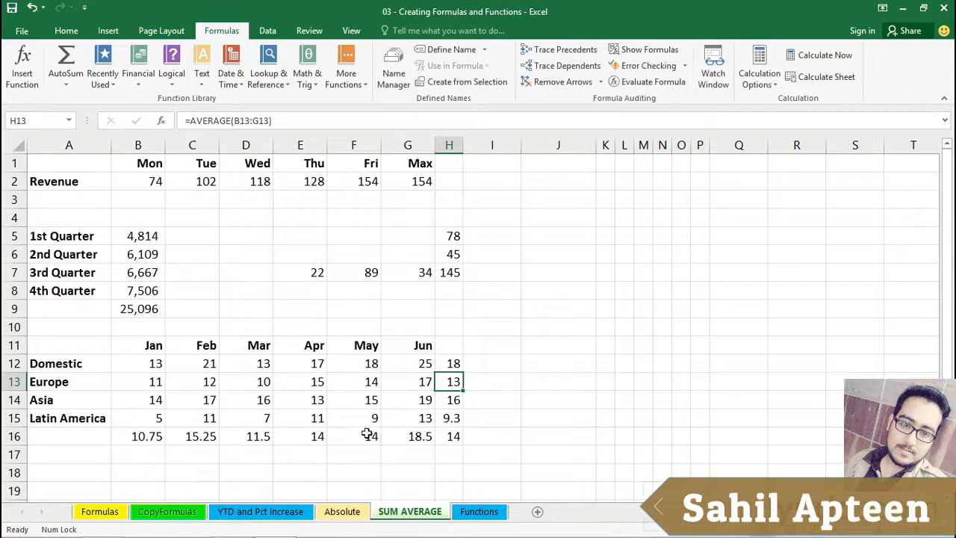
left_click(368, 434)
double_click(368, 433)
key("Escape")
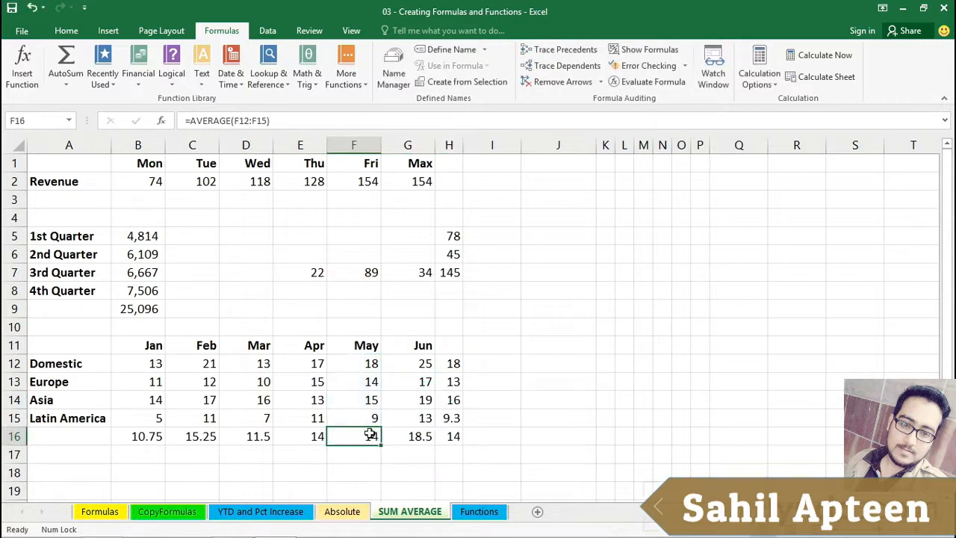
left_click(445, 439)
double_click(446, 439)
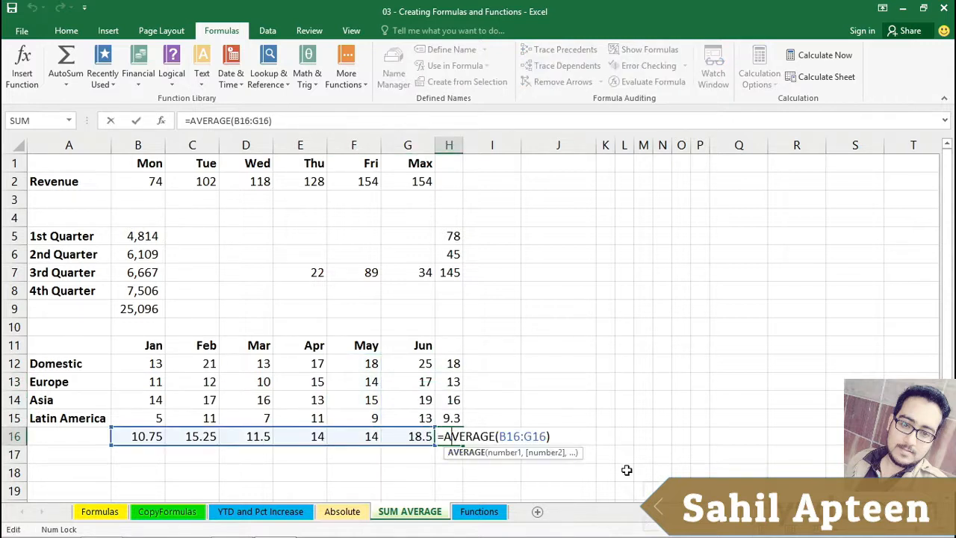
key("Escape")
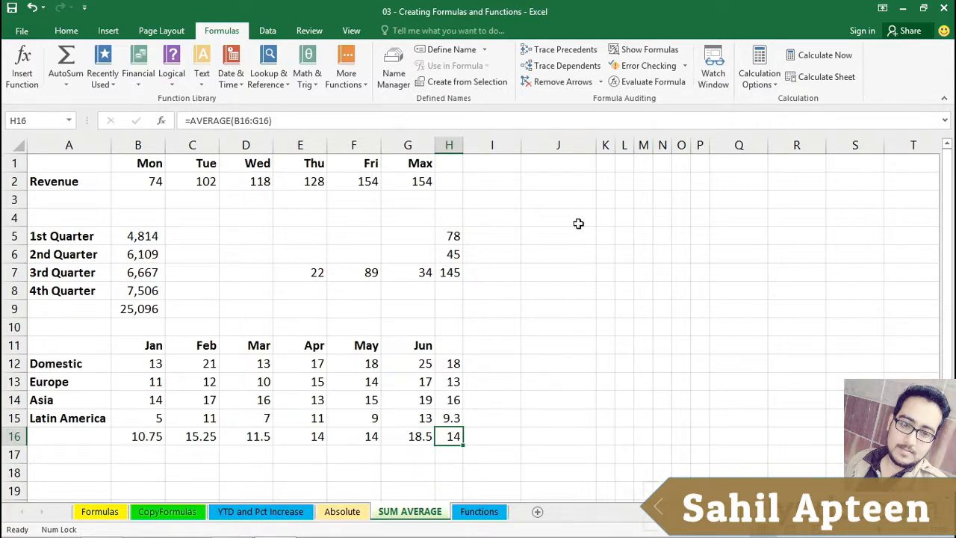
left_click(340, 234)
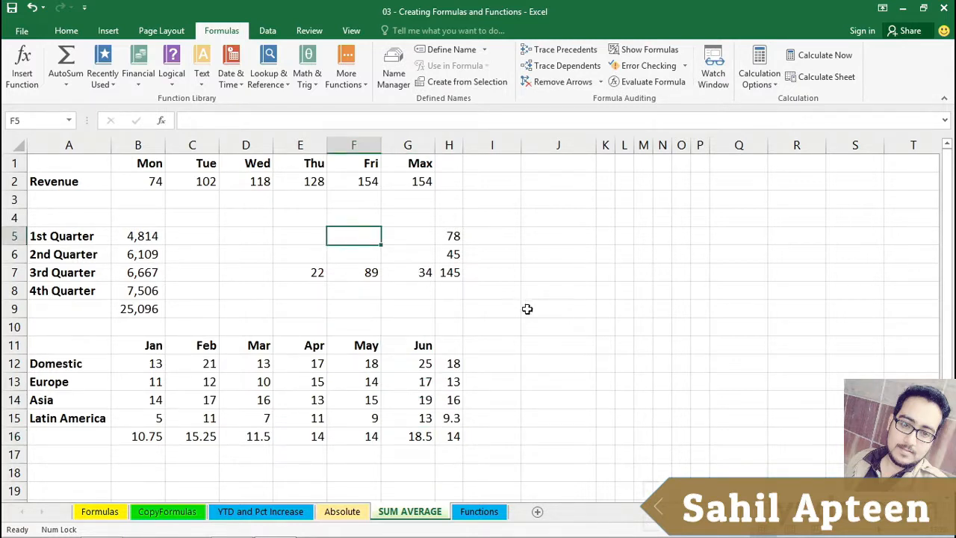
left_click(533, 236)
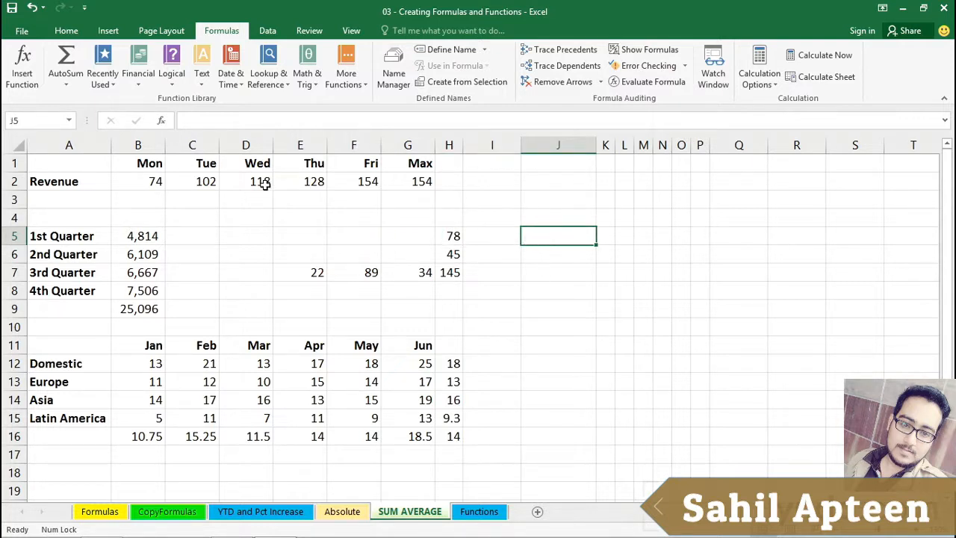
left_click_drag(259, 184, 312, 186)
left_click_drag(146, 252, 145, 272)
left_click_drag(203, 382, 314, 398)
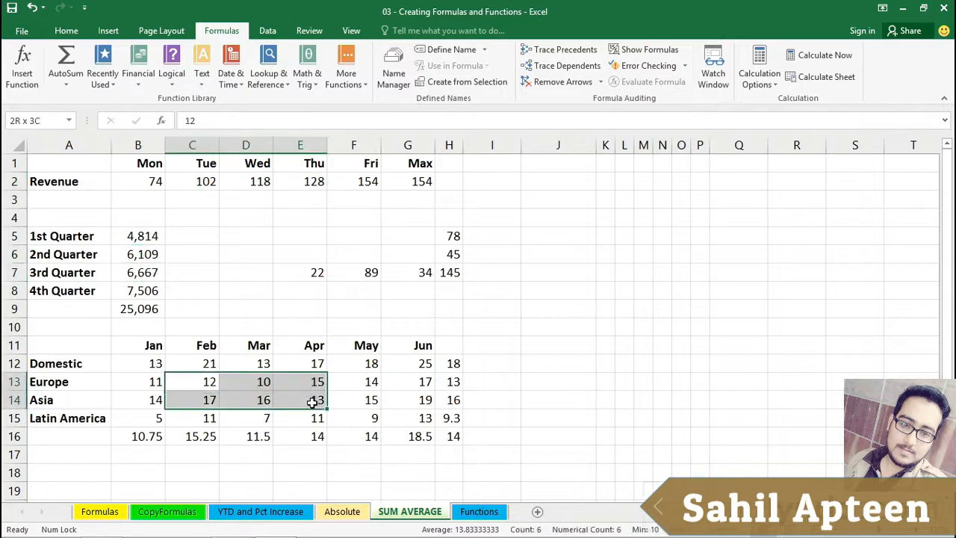
Step: Total three separate ranges in J5 with an AutoSum formula reading =SUM(D2:E2,B6:B7,C13:F14)
left_click(543, 241)
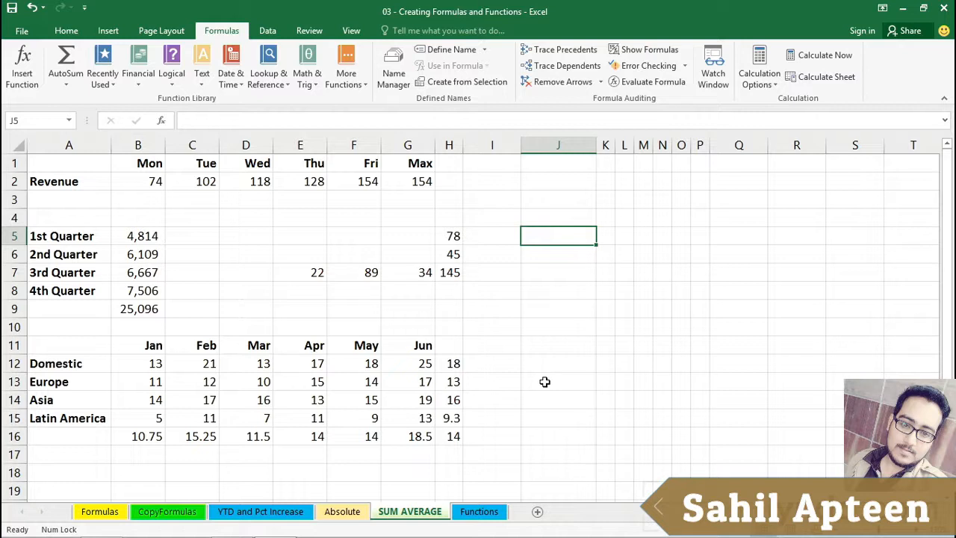
key("alt+equal")
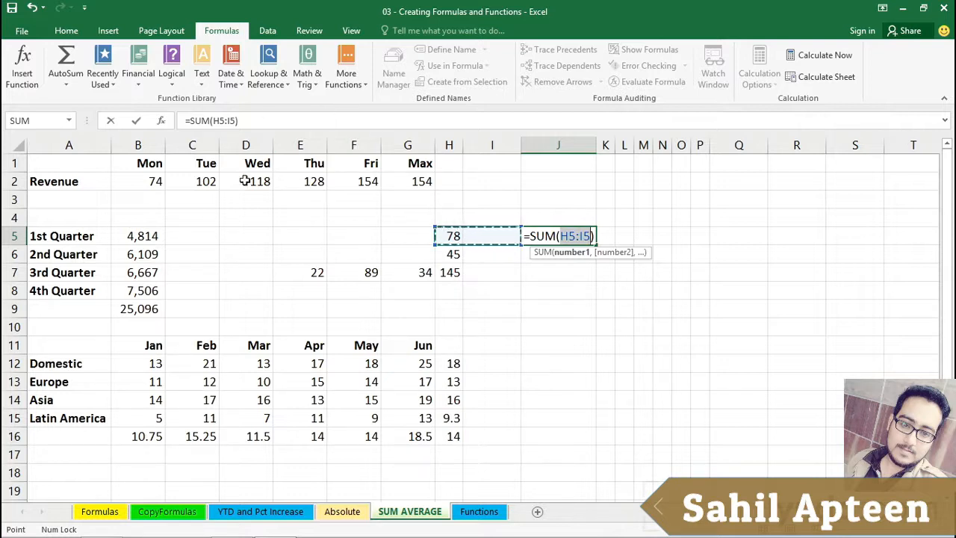
left_click_drag(245, 180, 292, 189)
type(",")
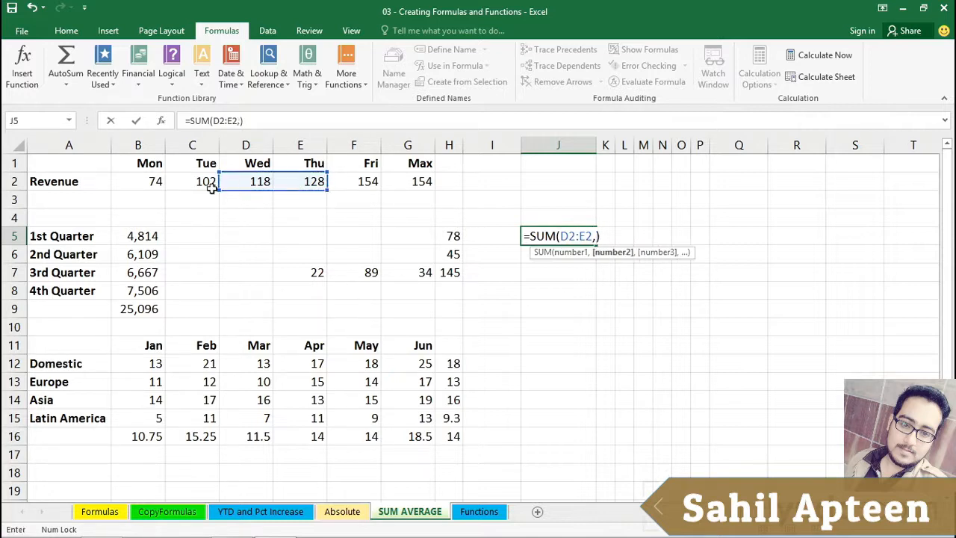
left_click_drag(143, 255, 143, 273)
type(",")
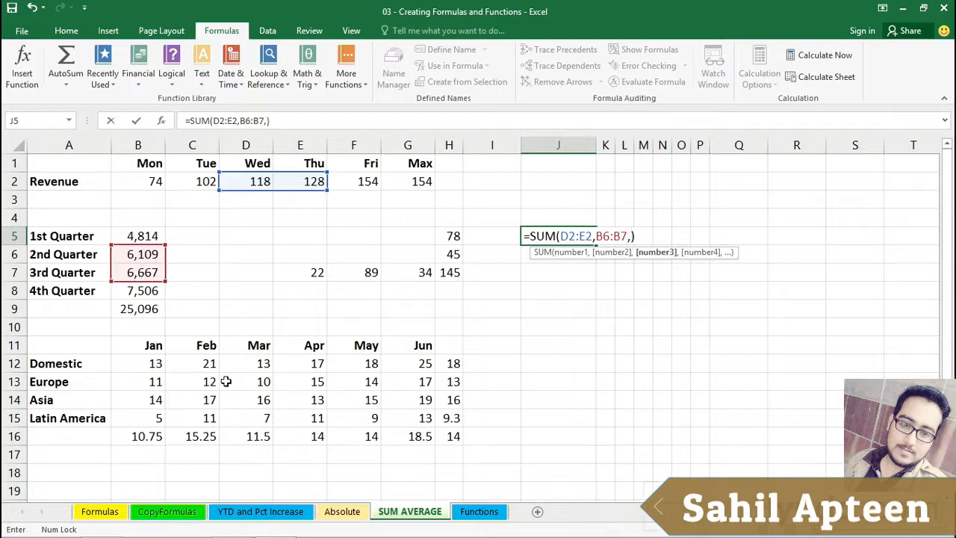
left_click_drag(192, 377, 340, 405)
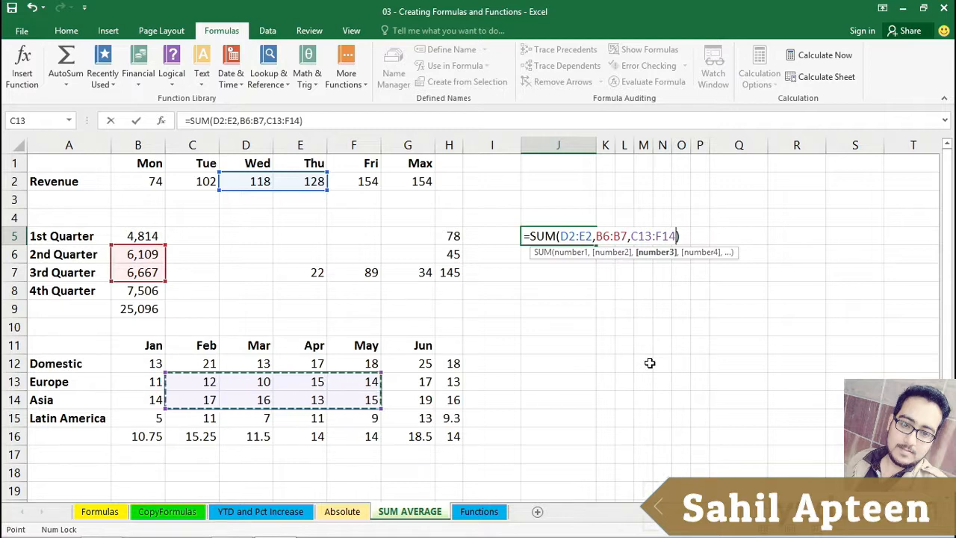
key("Return")
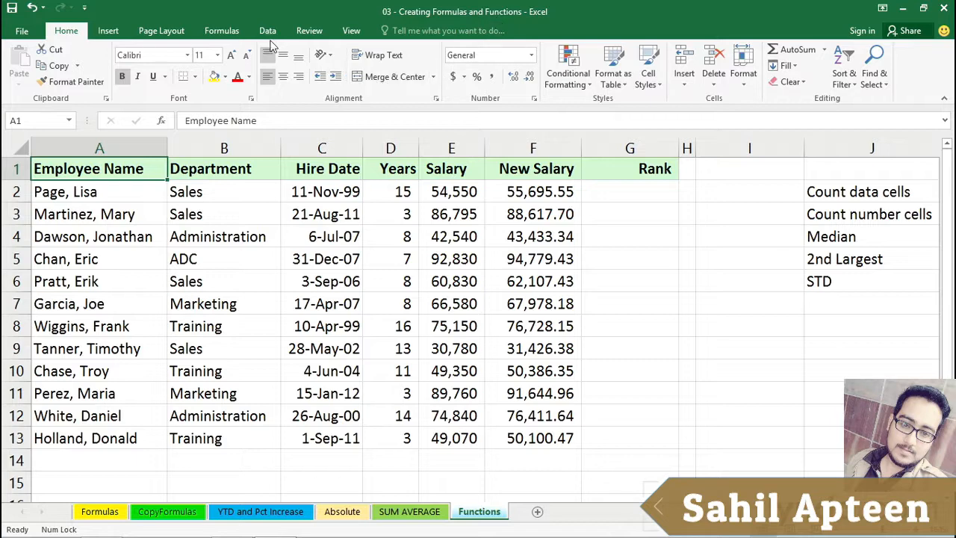
Step: Browse the function library's Date & Time, Math & Trig, Financial and Statistical categories on the Functions sheet
left_click(222, 33)
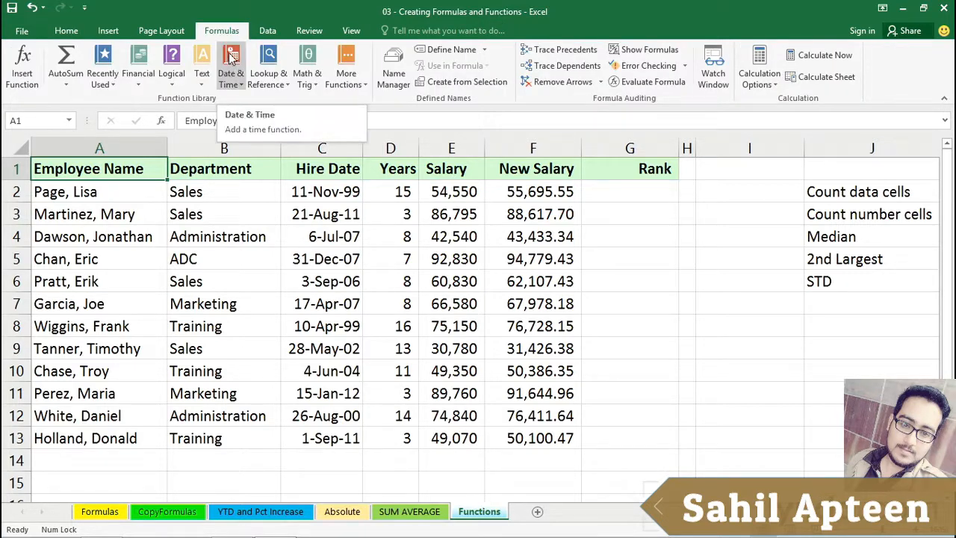
left_click(231, 58)
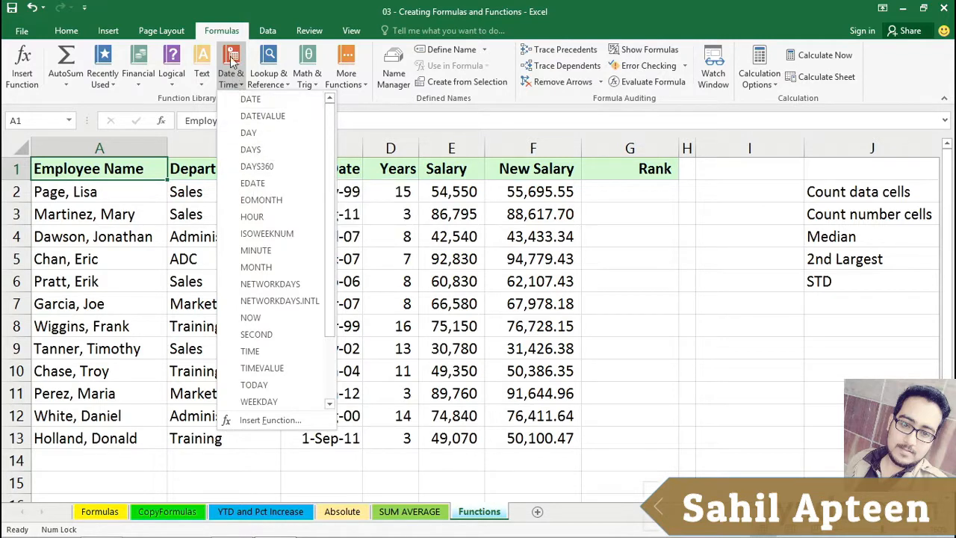
left_click(309, 61)
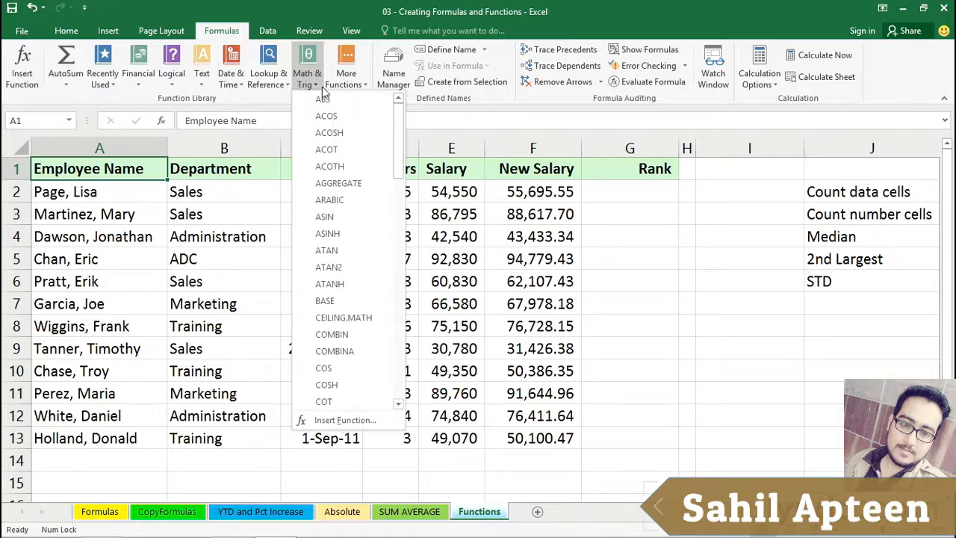
left_click_drag(396, 127, 396, 227)
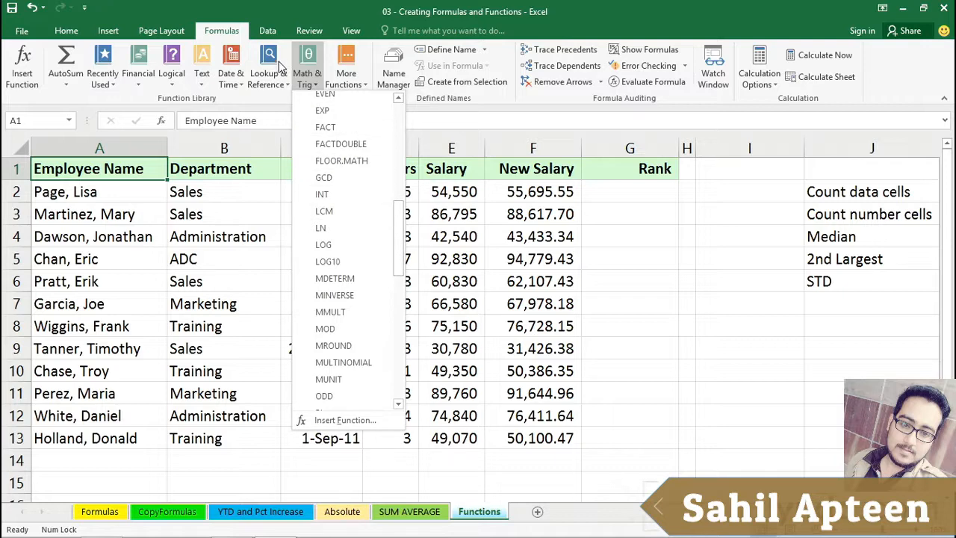
left_click(138, 60)
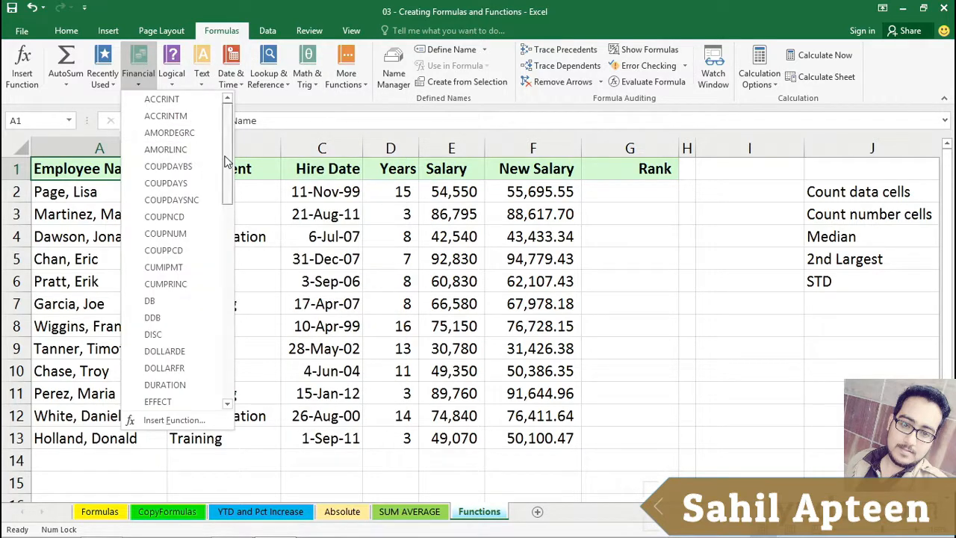
mouse_move(227, 158)
left_mouse_down()
mouse_move(239, 292)
mouse_move(228, 304)
mouse_move(217, 144)
mouse_move(227, 148)
left_mouse_up()
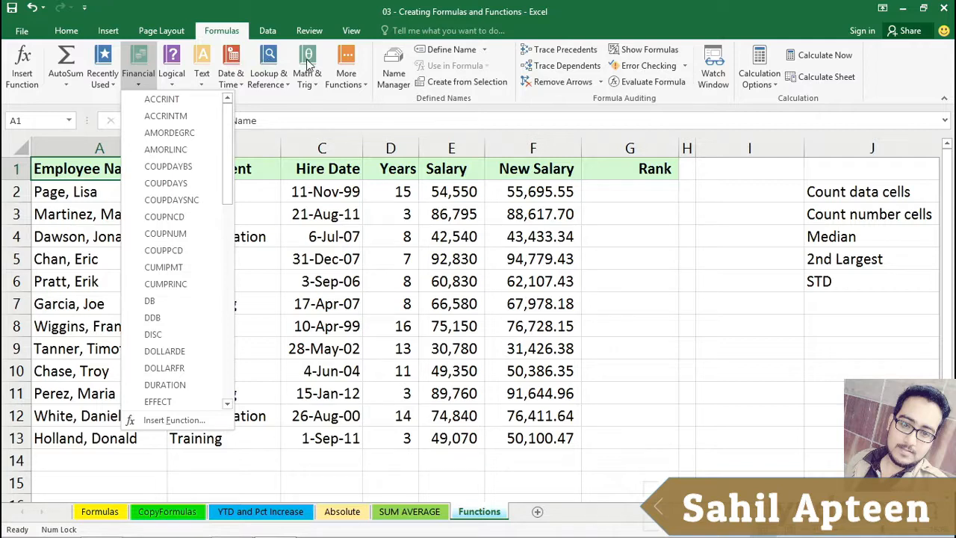
left_click(344, 67)
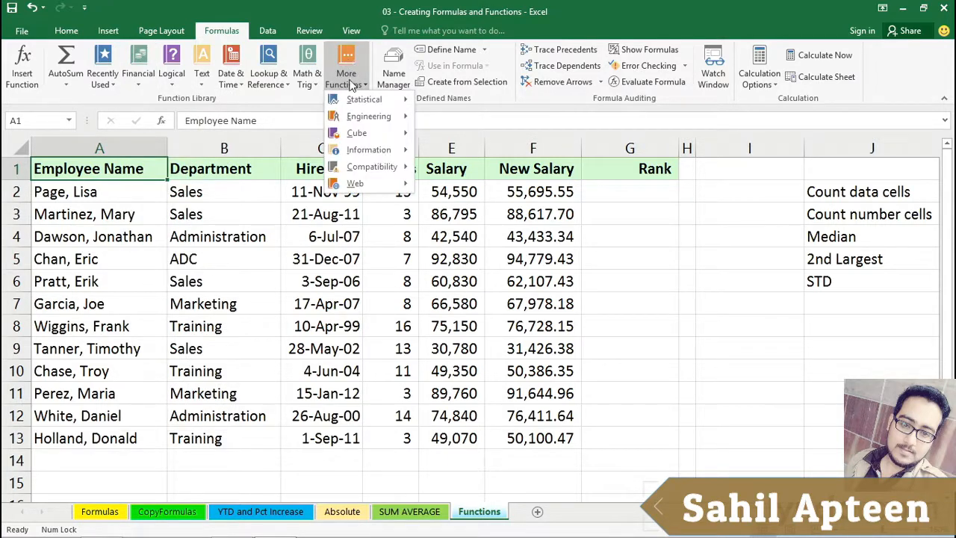
mouse_move(357, 100)
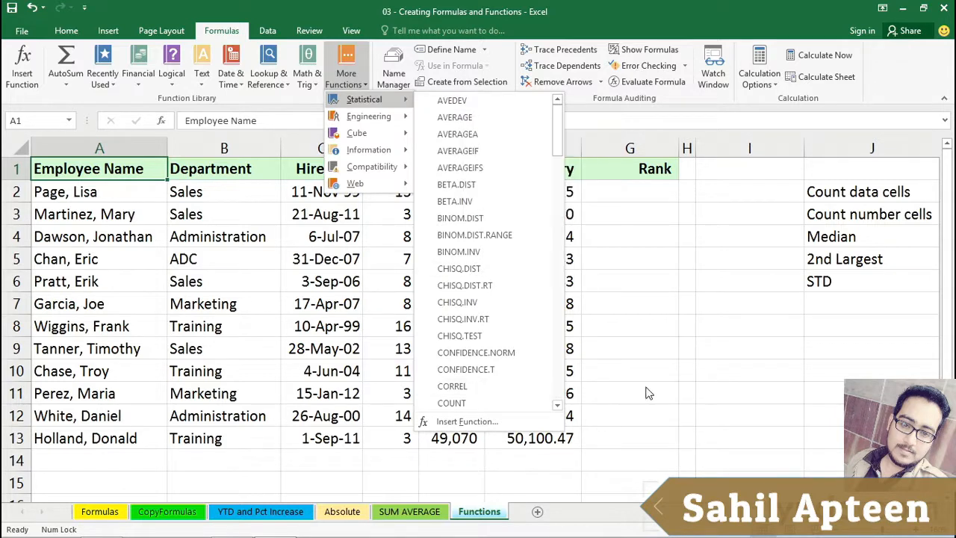
left_click(669, 333)
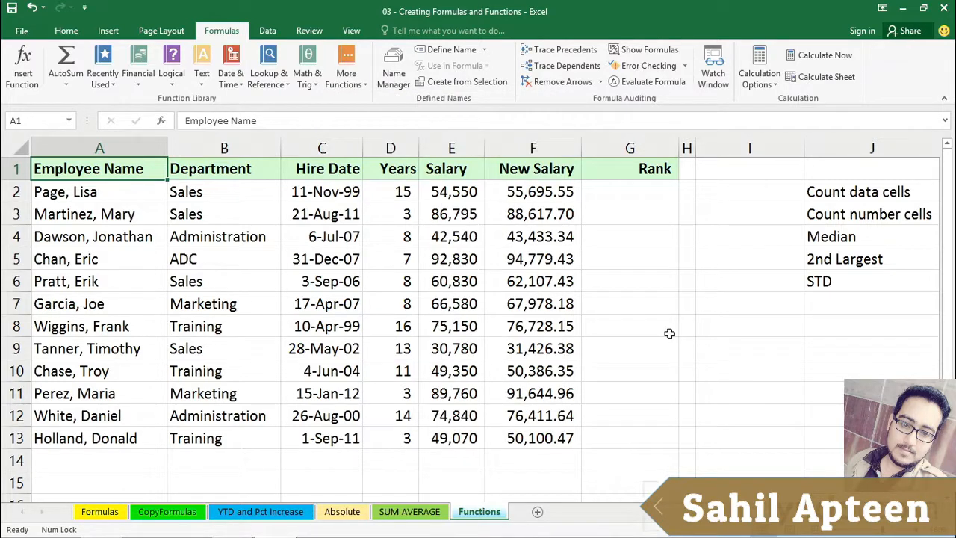
Step: Review the summary labels in J2:J6, the empty Rank column and the New Salary formula in F2
left_click(857, 193)
left_click(852, 211)
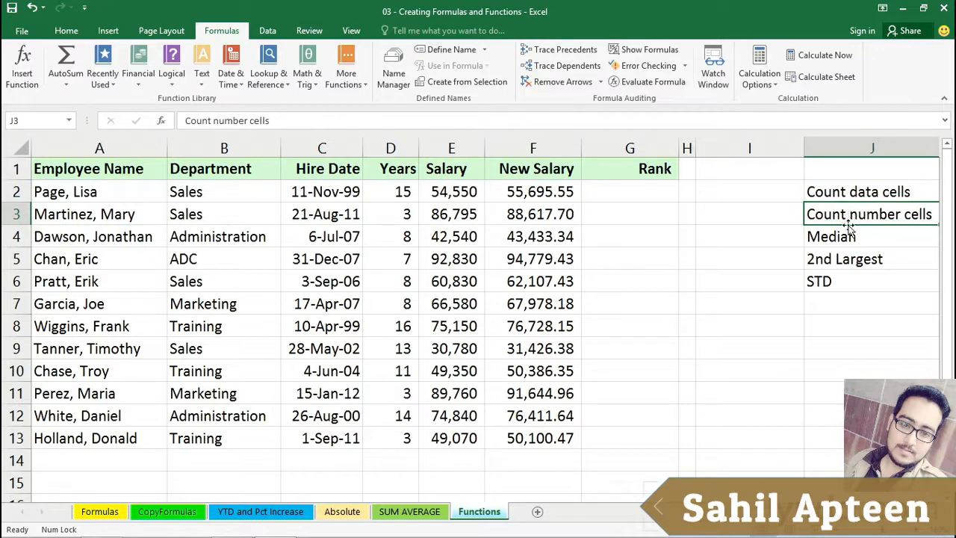
left_click(846, 236)
left_click(836, 260)
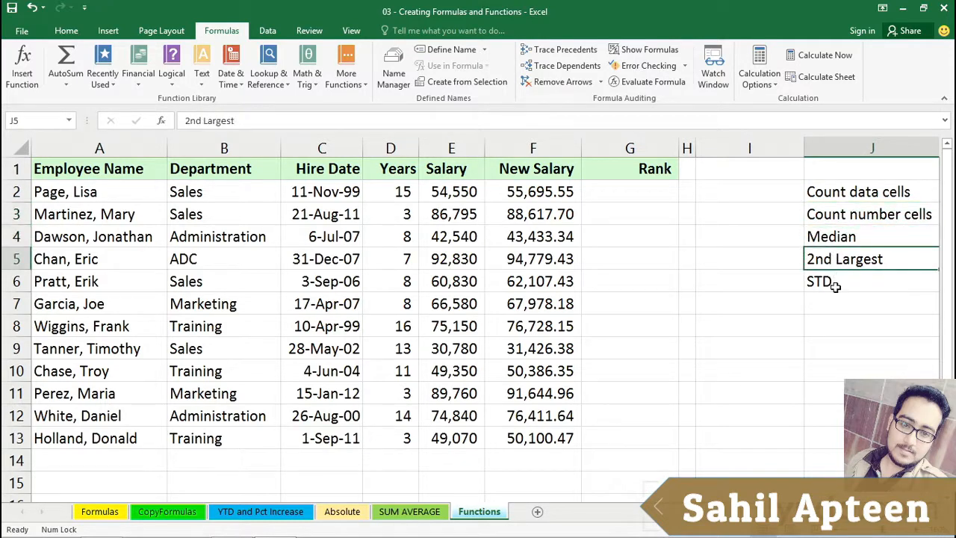
left_click(830, 284)
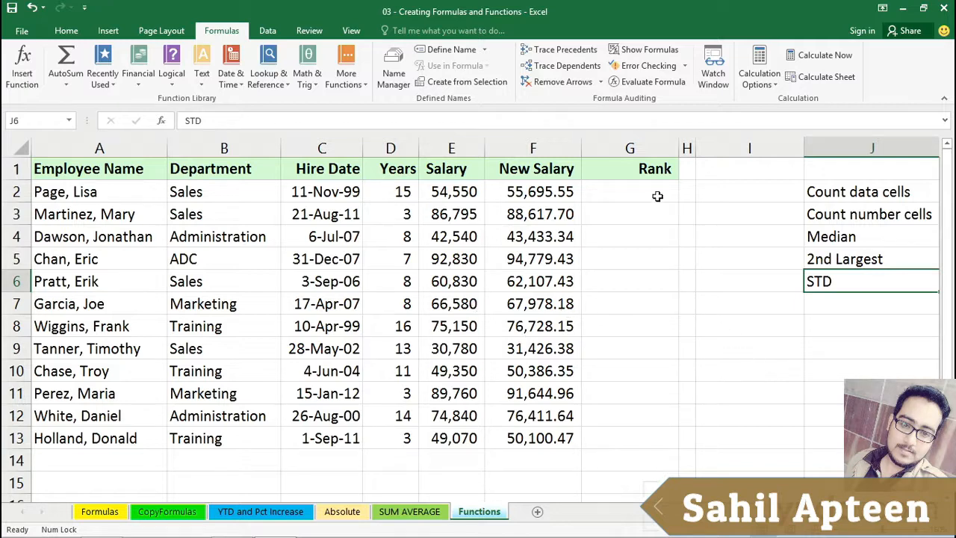
left_click(630, 169)
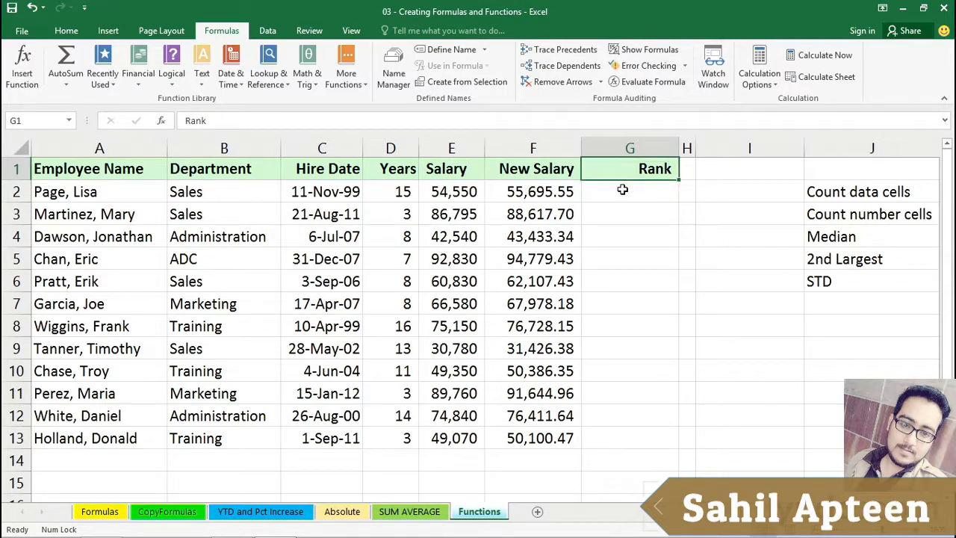
left_click(621, 191)
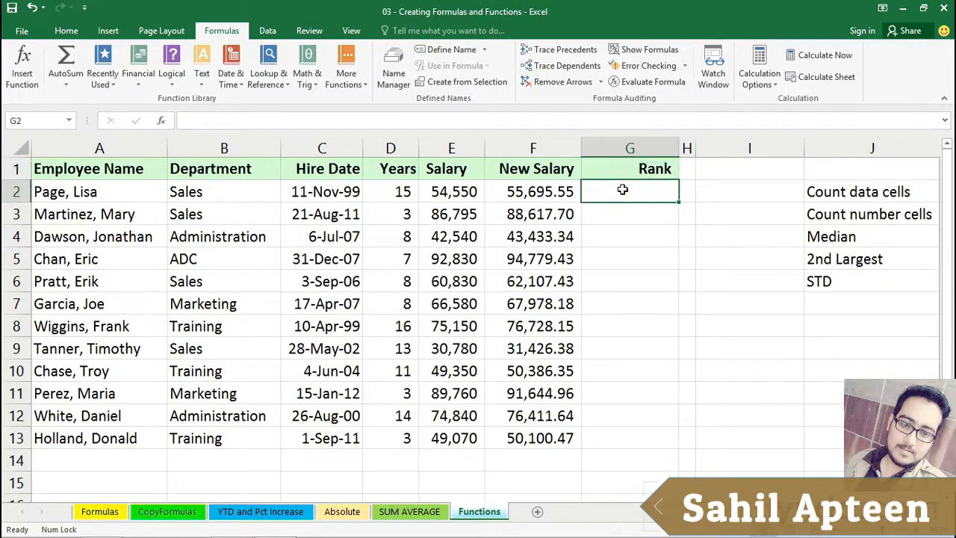
left_click(568, 188)
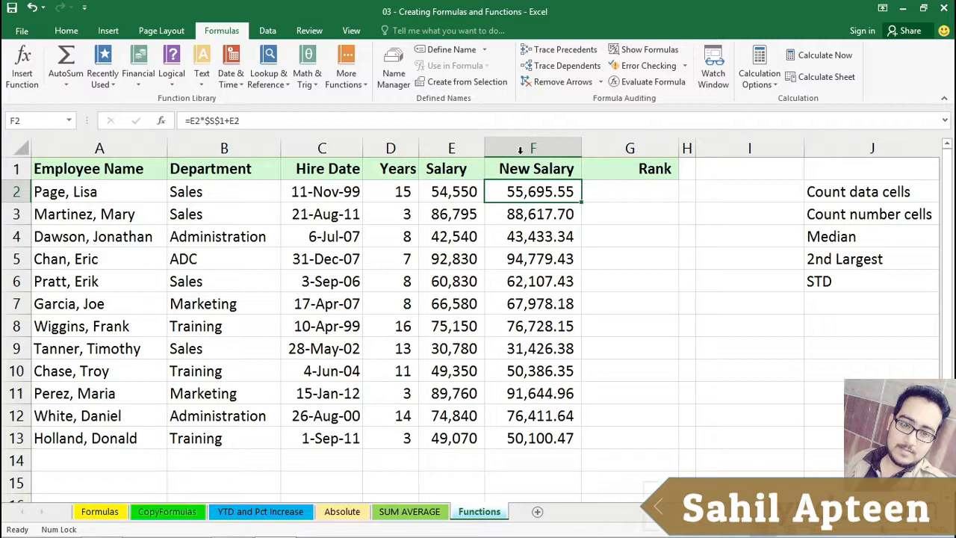
Step: Begin a formula in G2 with =r and read the descriptions of the suggested RANK.AVG and RANK.EQ functions
left_click(606, 191)
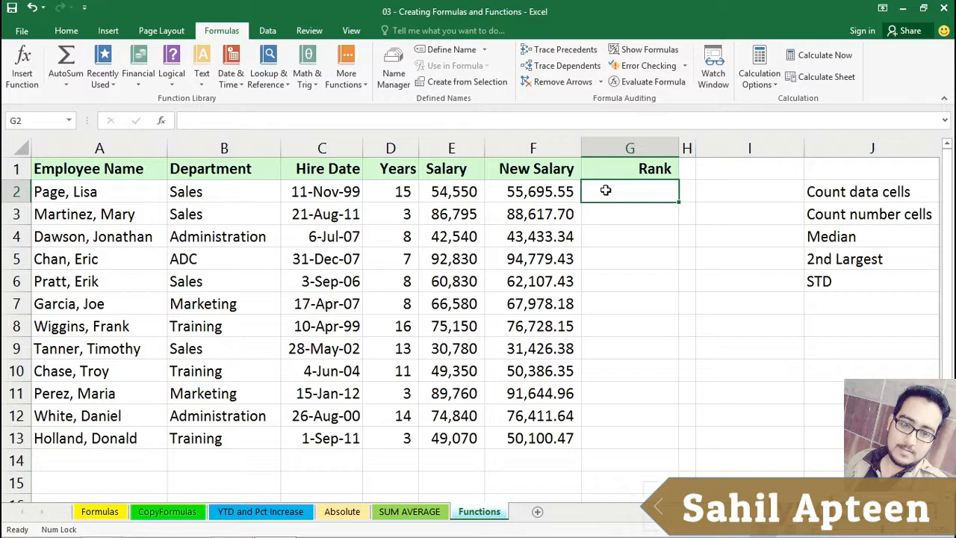
type("=")
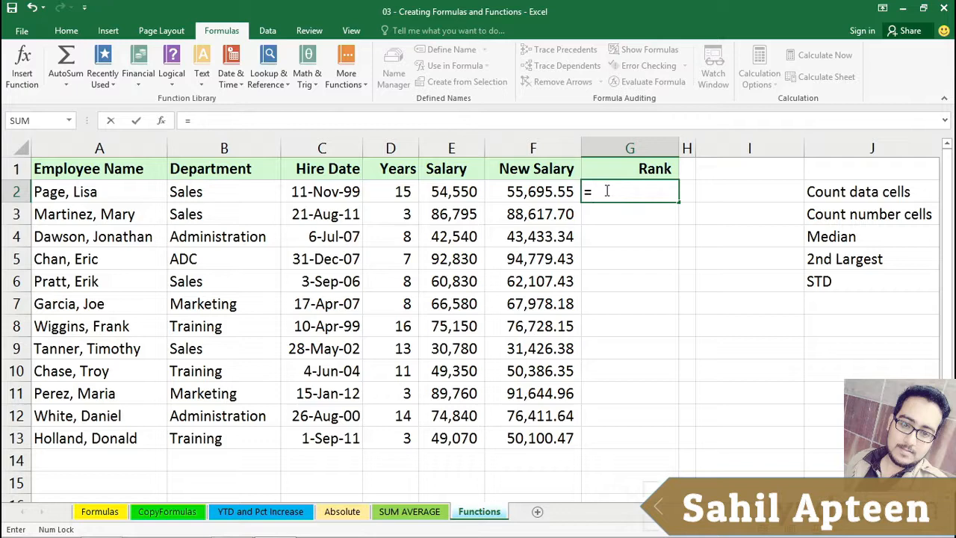
type("r")
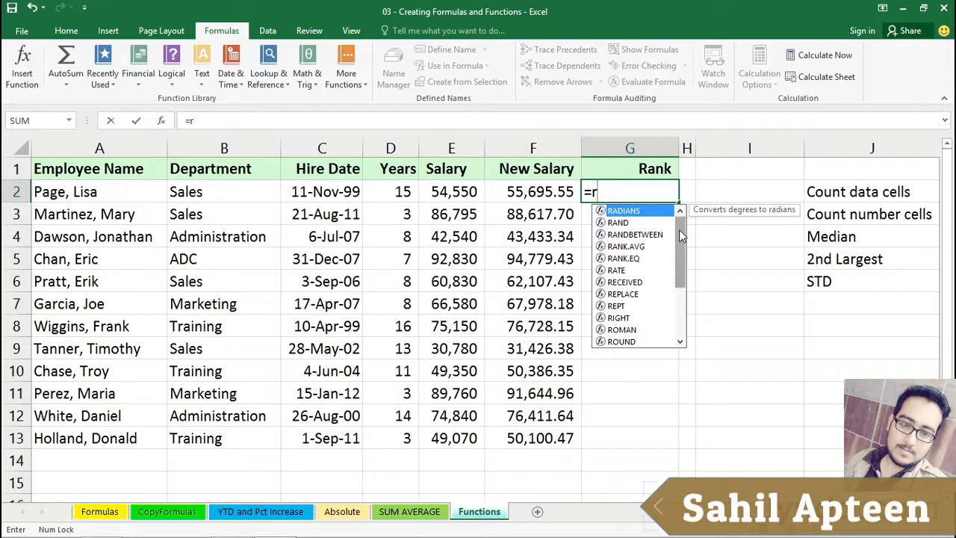
mouse_move(679, 230)
left_mouse_down()
mouse_move(676, 281)
mouse_move(684, 232)
left_mouse_up()
left_click(620, 247)
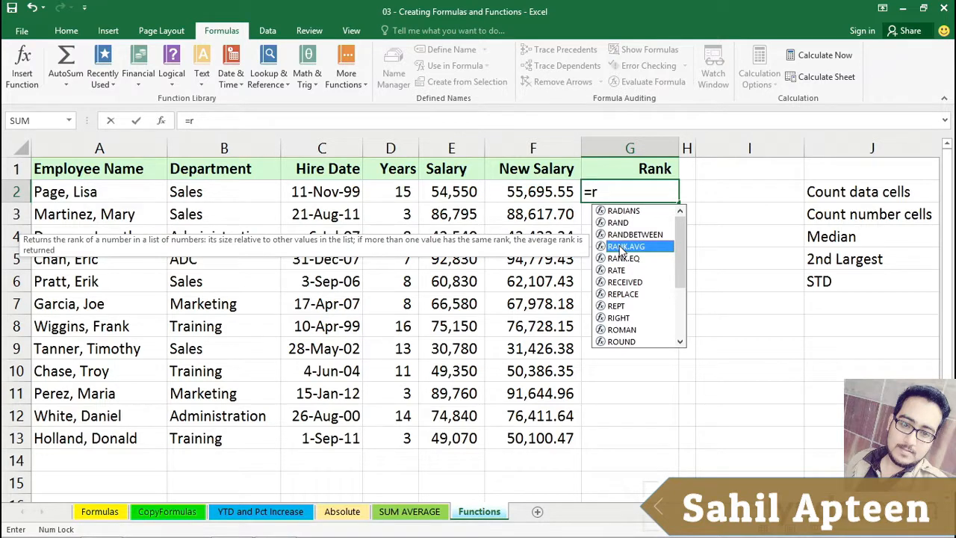
left_click(622, 259)
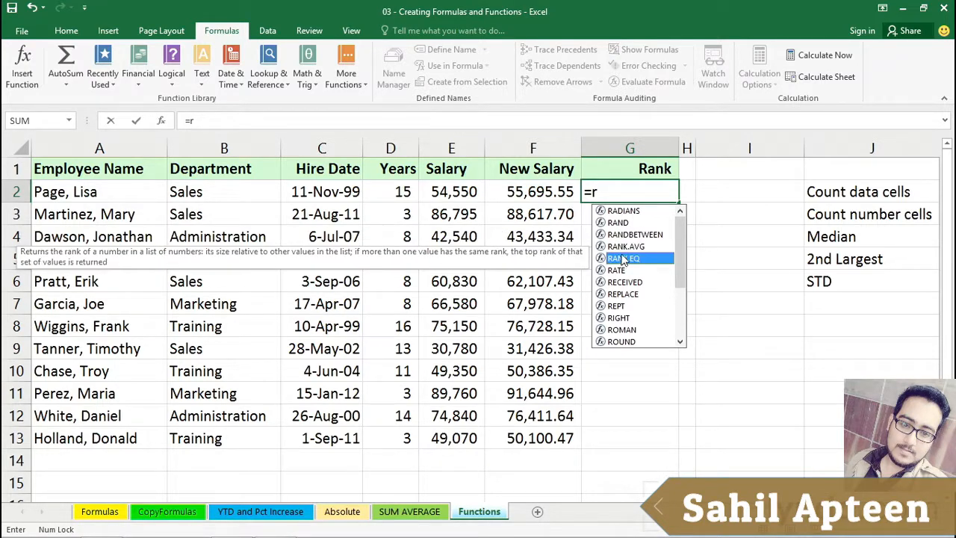
Step: Complete the formula in G2 as =RANK(F2,F:F) to rank the first new salary against the whole New Salary column
left_click(603, 192)
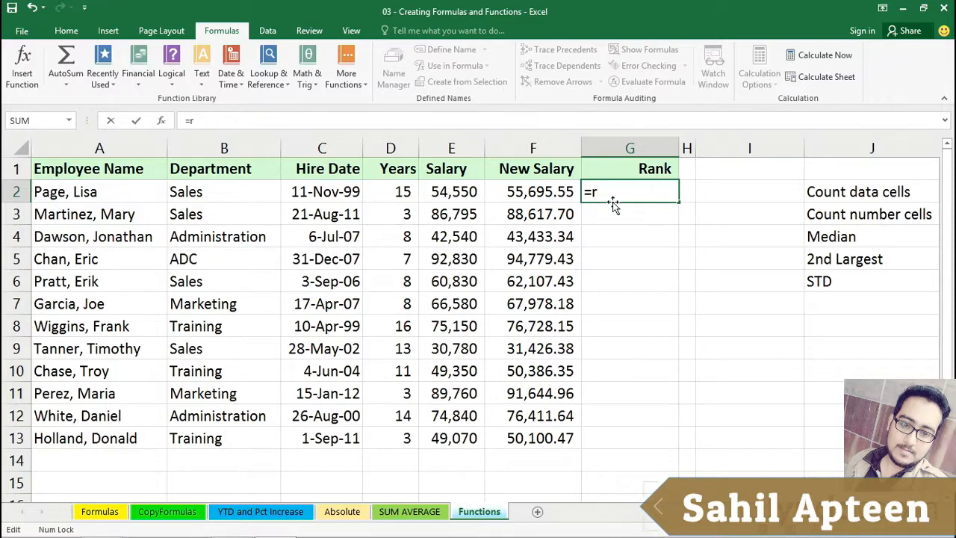
type("ank")
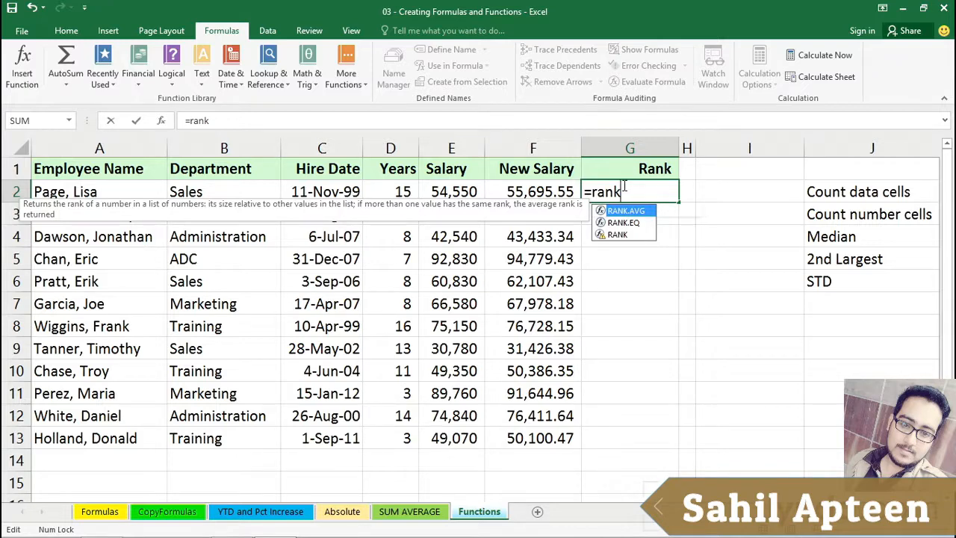
type("(")
left_click(541, 192)
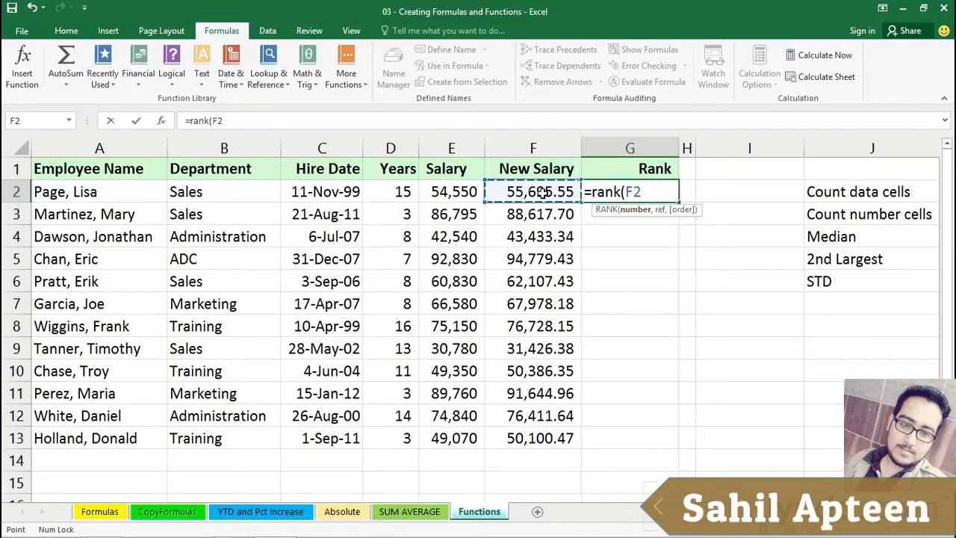
type(",")
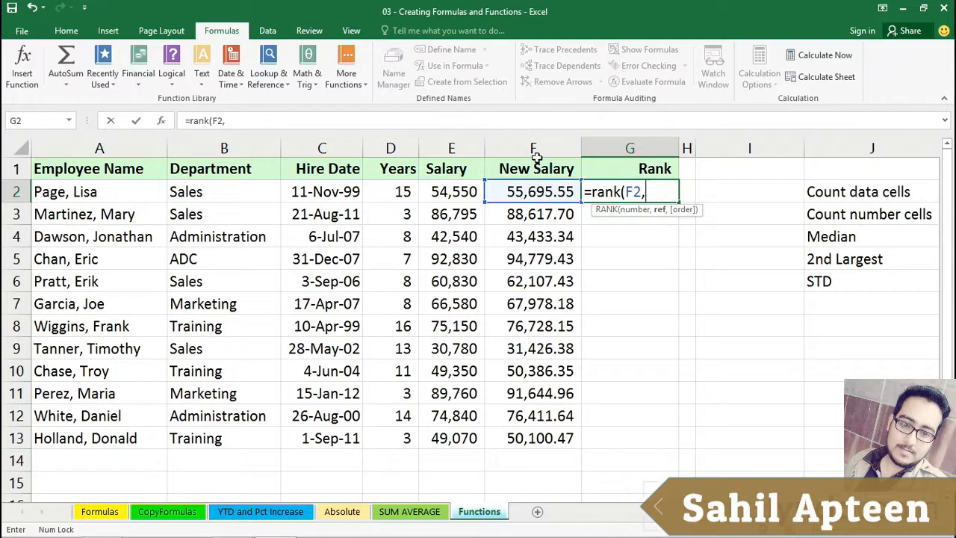
left_click(535, 144)
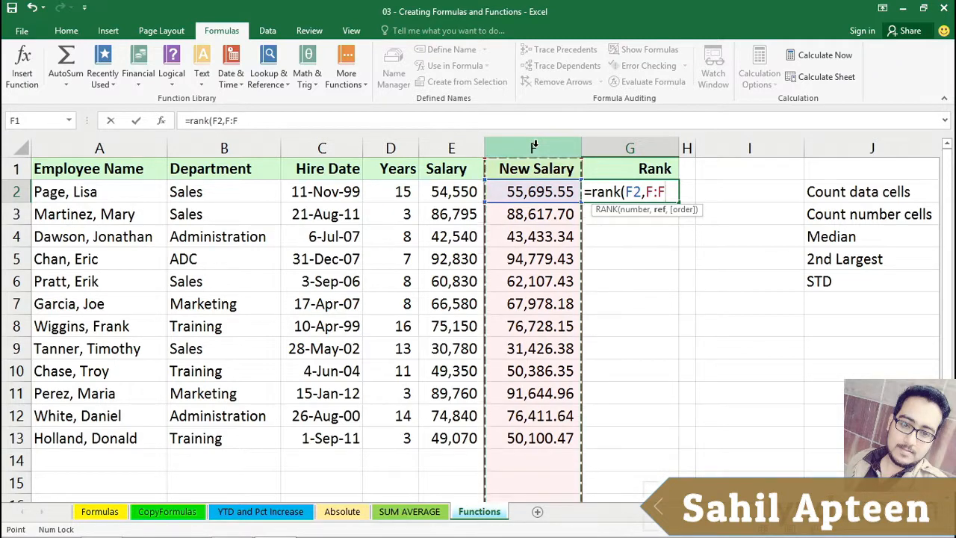
key("Return")
Step: Check the references of the RANK formula in G2 and copy it down through G13
left_click(629, 191)
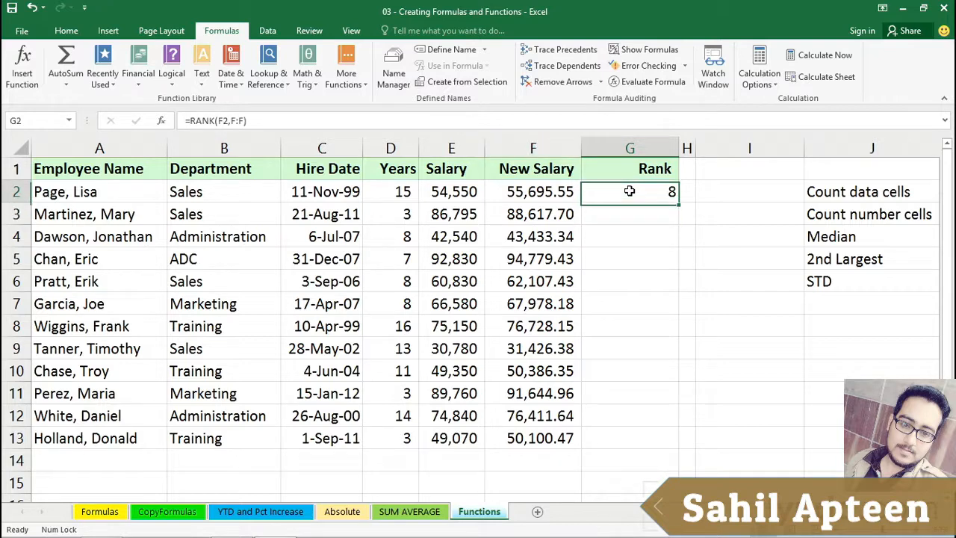
double_click(629, 191)
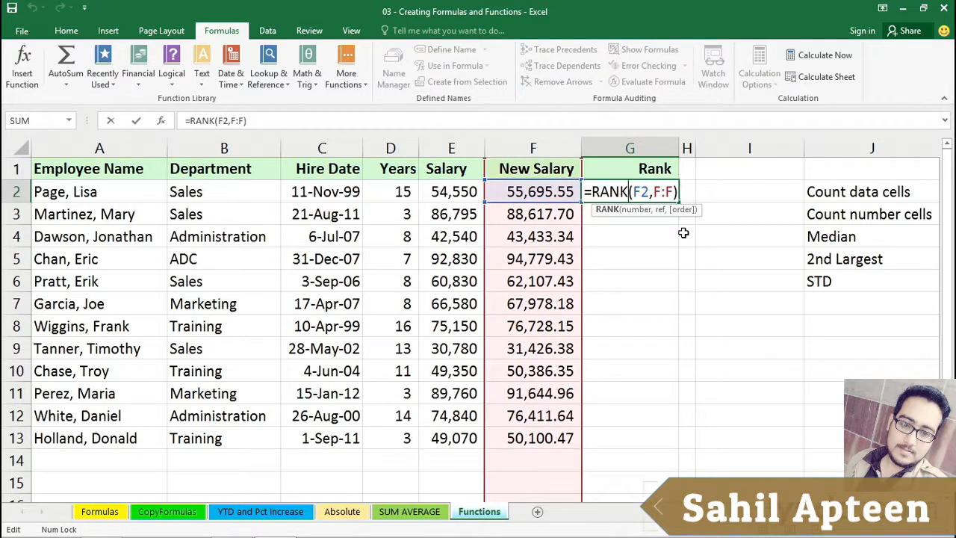
key("ctrl+Return")
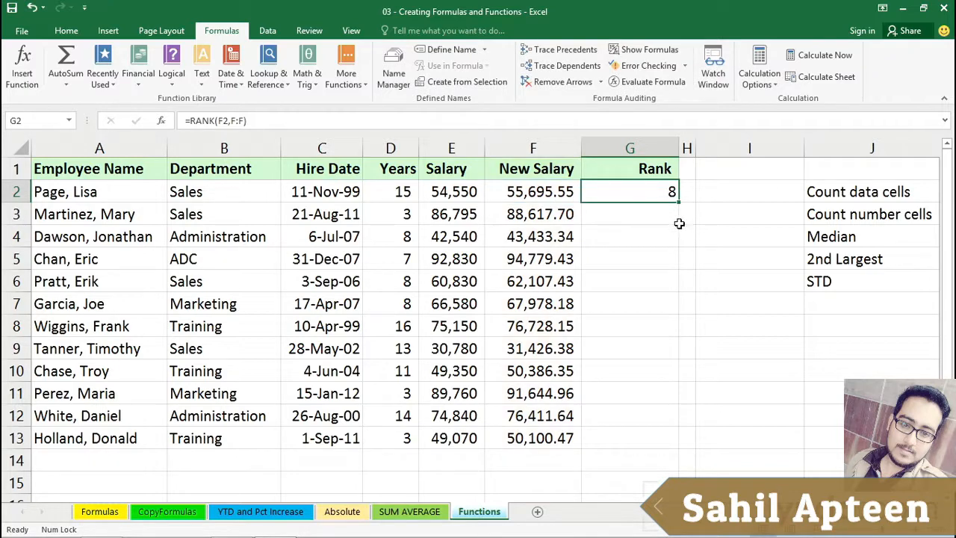
left_click_drag(680, 202, 666, 438)
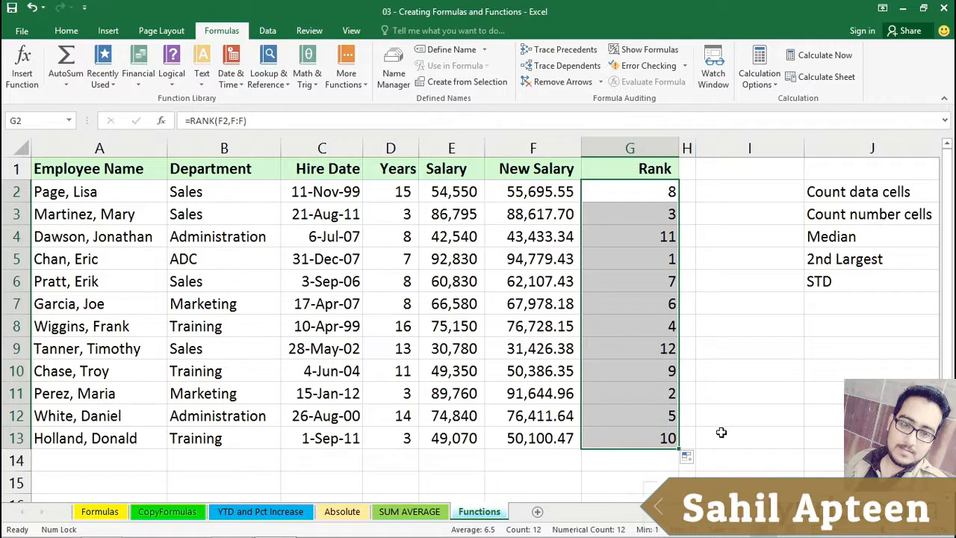
Step: Examine the copied RANK formulas and their ranks from G5 down to G11
left_click(623, 255)
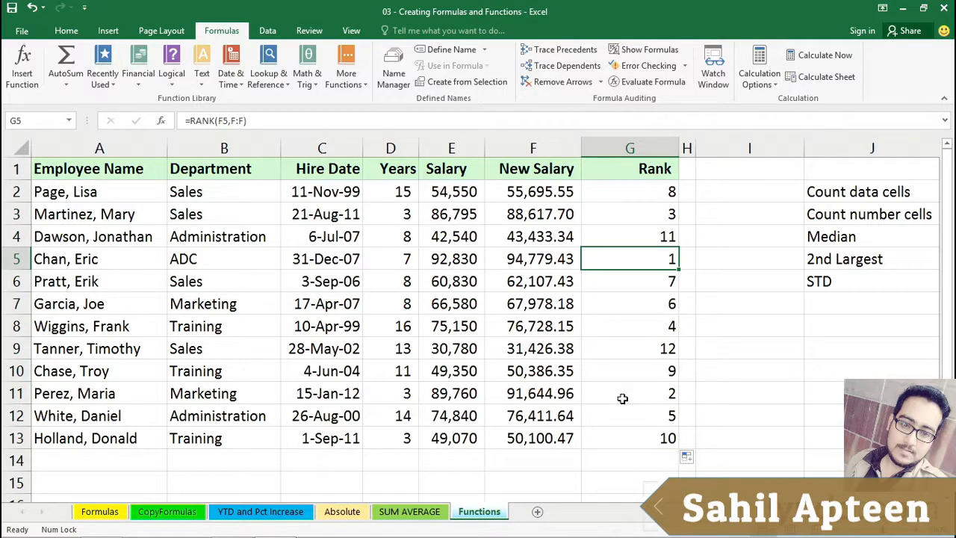
key("Down")
key("Down")
key("Down")
key("Down")
key("Down")
key("Down")
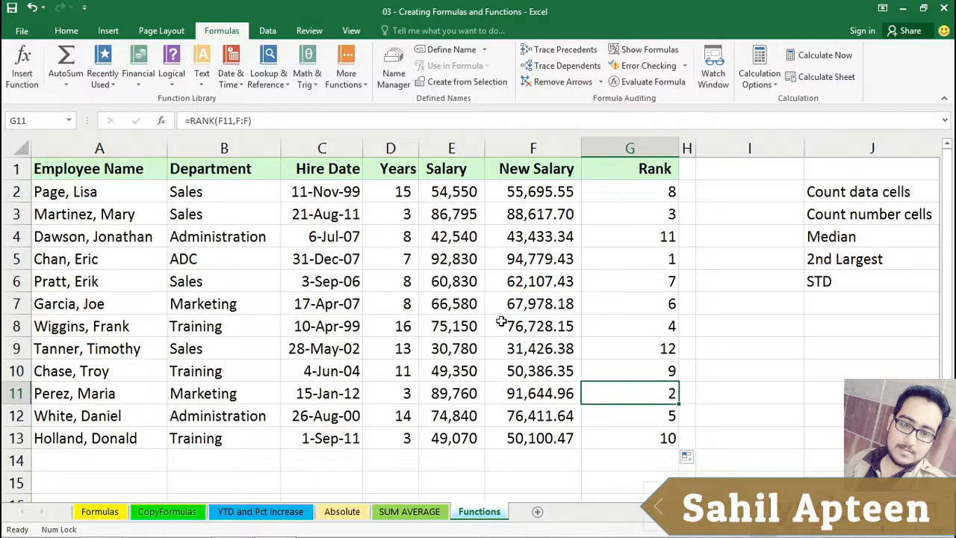
Step: Copy the salary in E7 down to E8 to create a tie, and compare the ranks in G7:G8
left_click(450, 303)
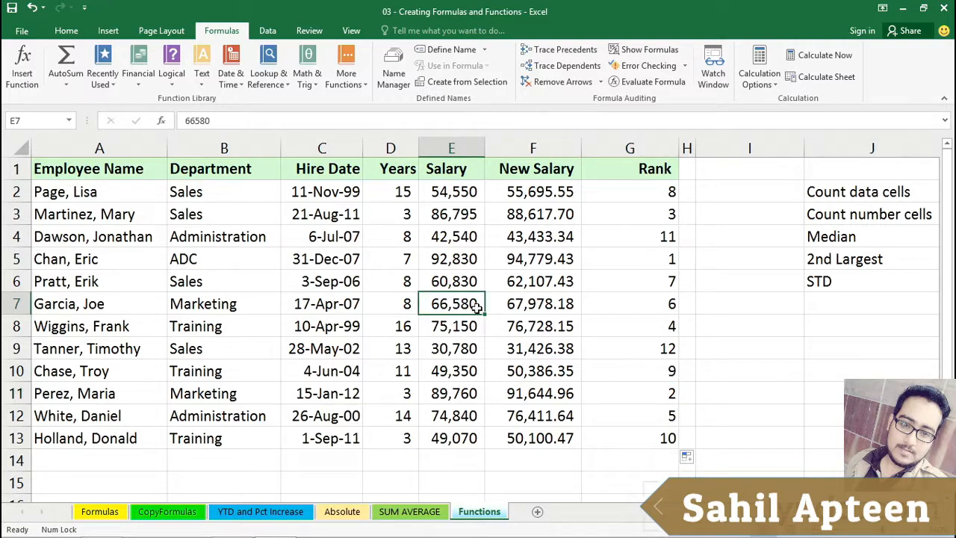
left_click_drag(484, 315, 484, 332)
left_click(642, 304)
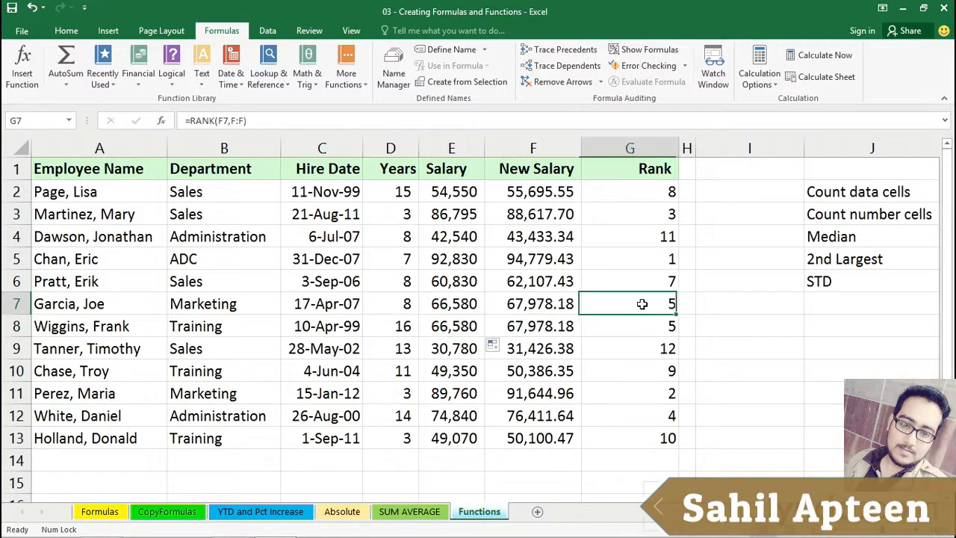
left_click_drag(641, 303, 638, 320)
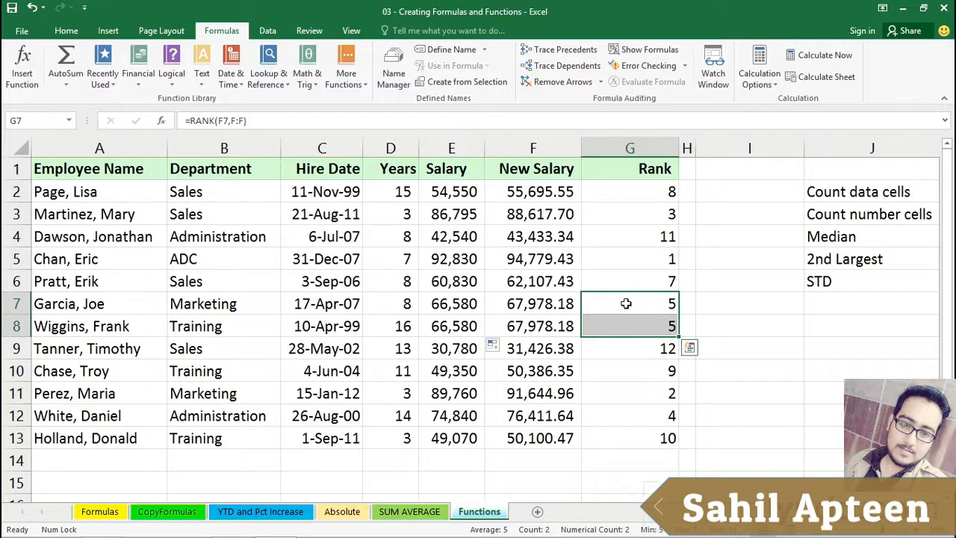
left_click_drag(626, 303, 626, 321)
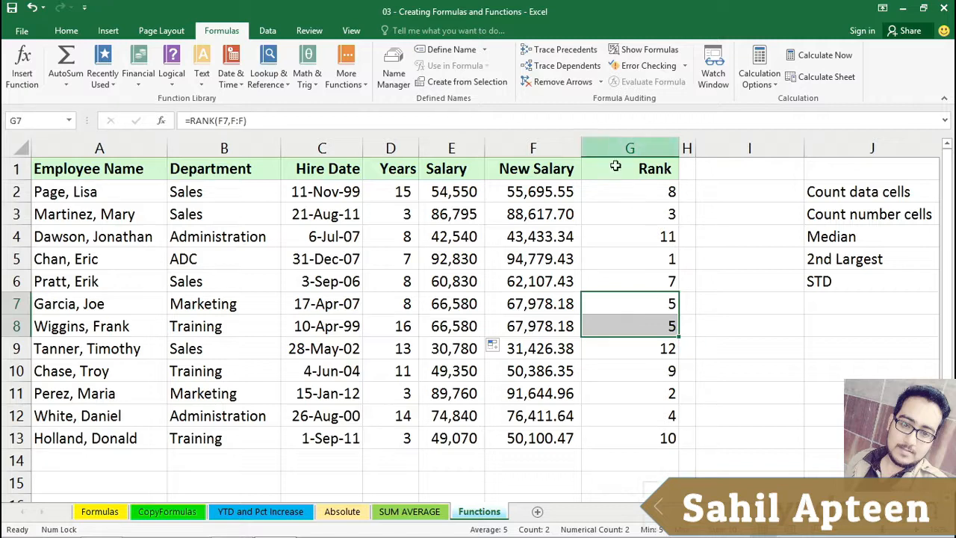
left_click(616, 193)
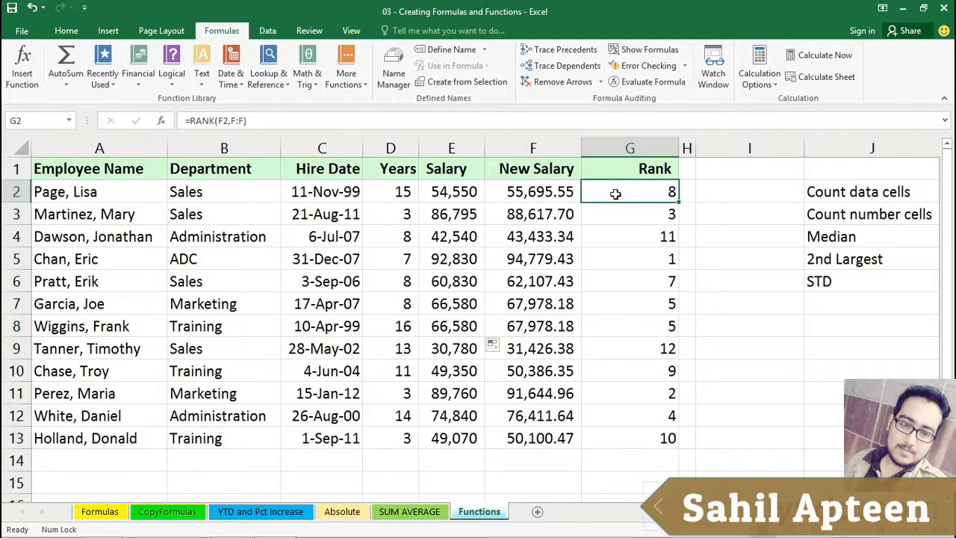
Step: Count the data cells of the employee table in I2 with =COUNTA(A2:F13)
left_click(757, 193)
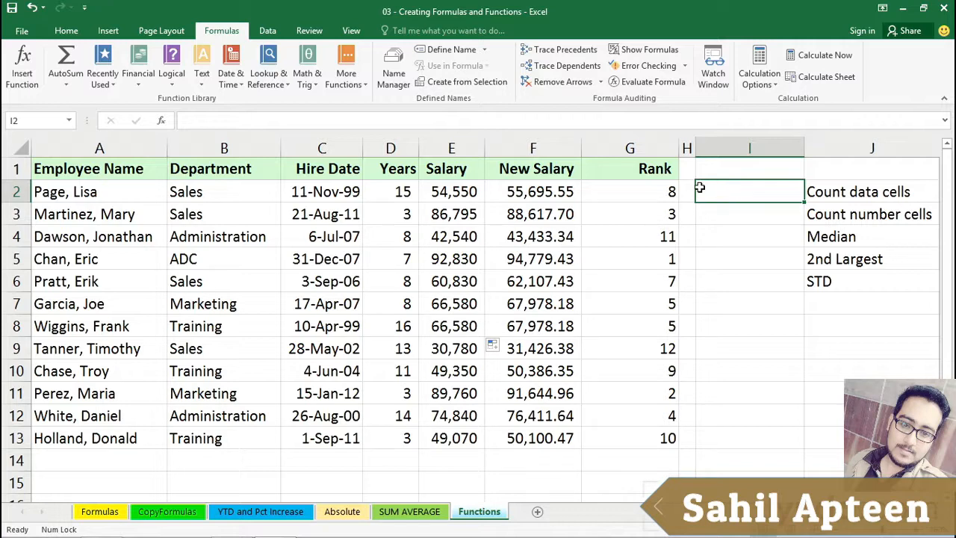
type("=counta")
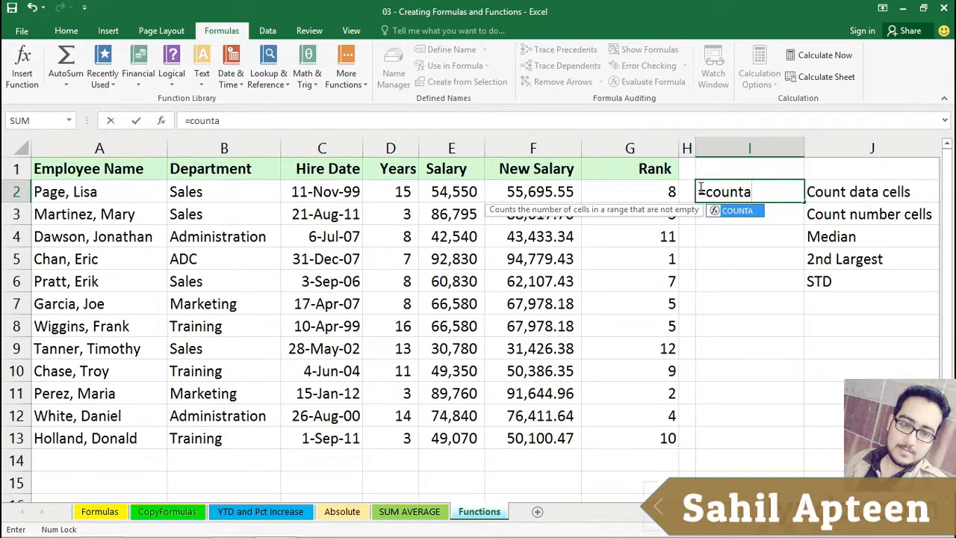
type("(")
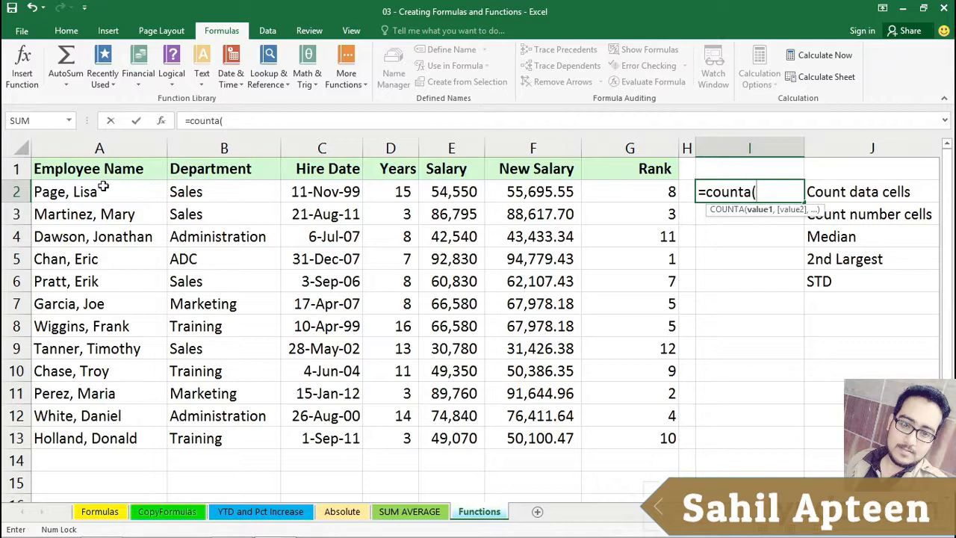
left_click_drag(112, 188, 557, 430)
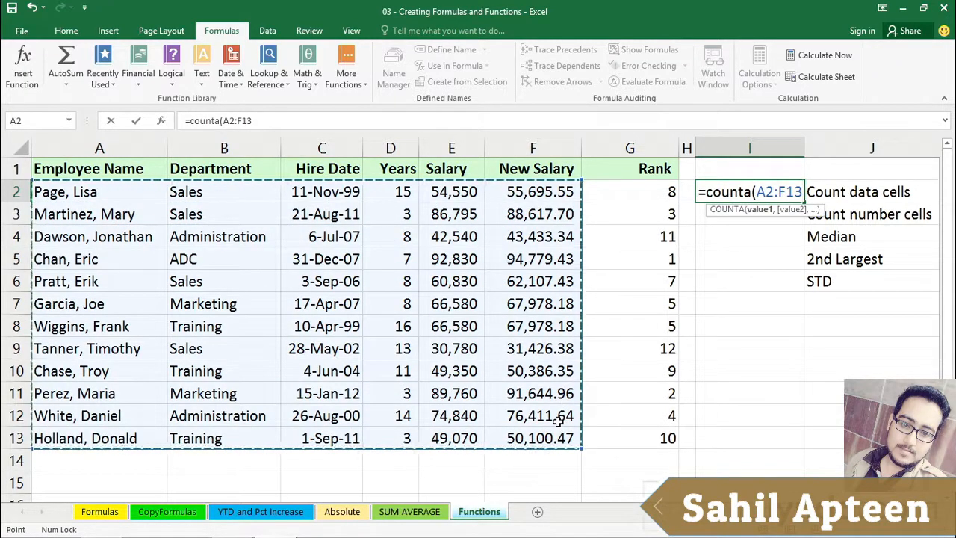
key("Return")
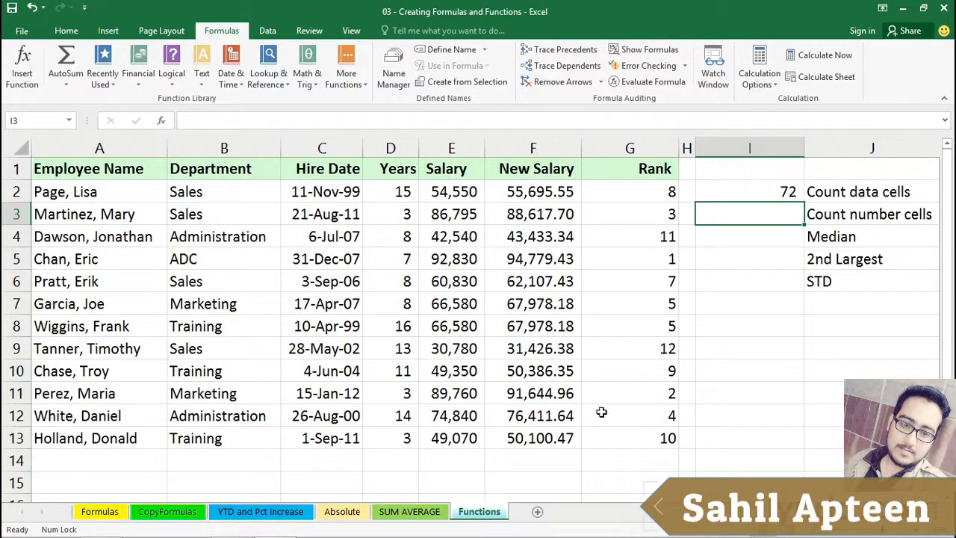
left_click(755, 191)
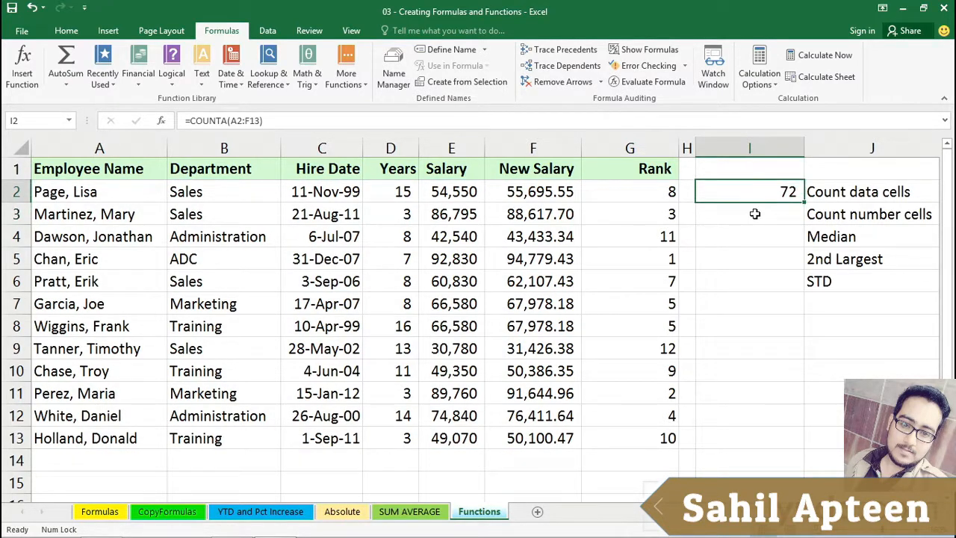
Step: Count the number cells of the employee table in I3 with =COUNT(A2:F13) and compare it with the formula in I2
left_click(755, 213)
type("=")
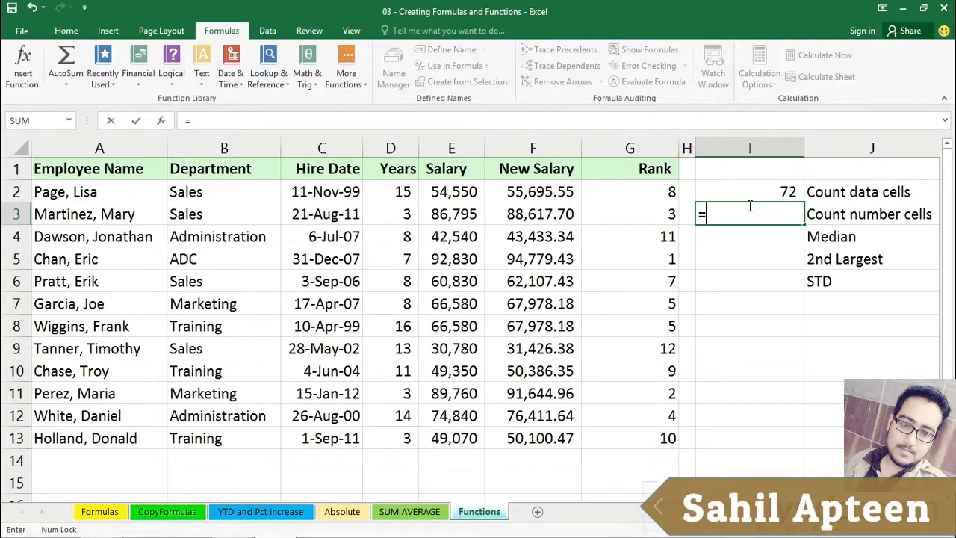
type("count(")
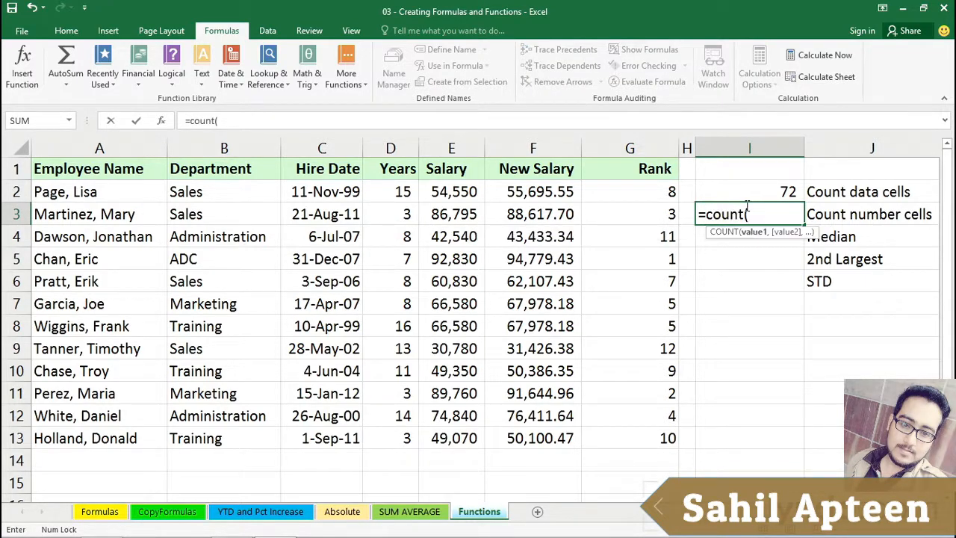
left_click_drag(79, 189, 536, 427)
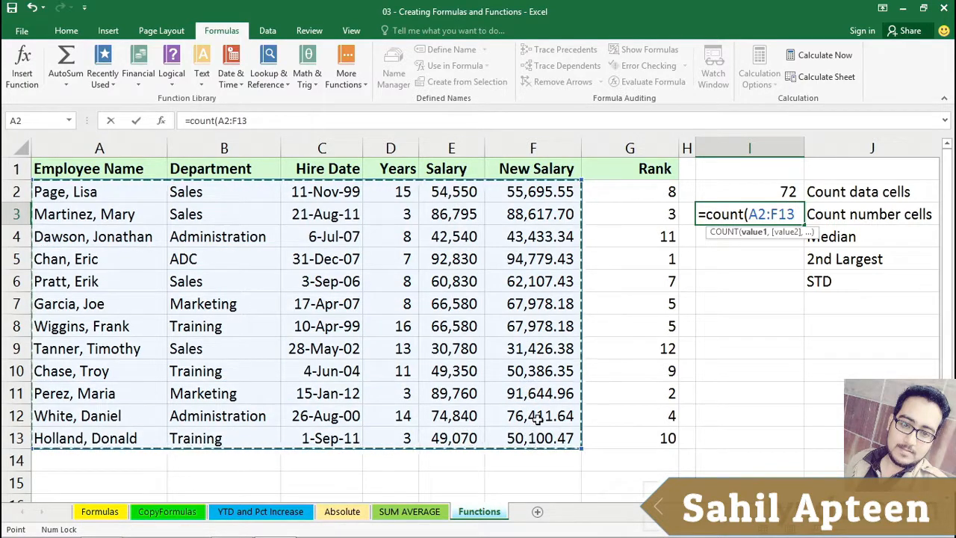
key("Return")
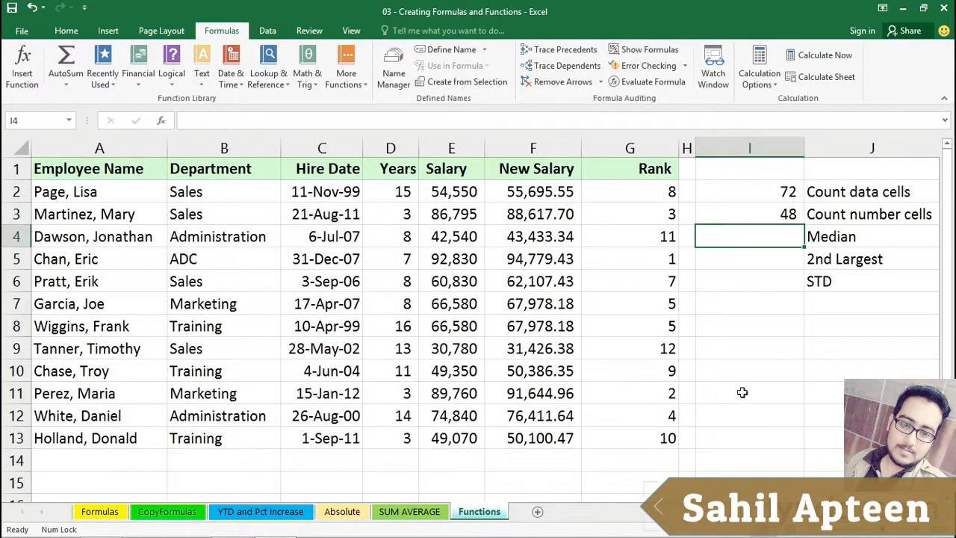
left_click(746, 213)
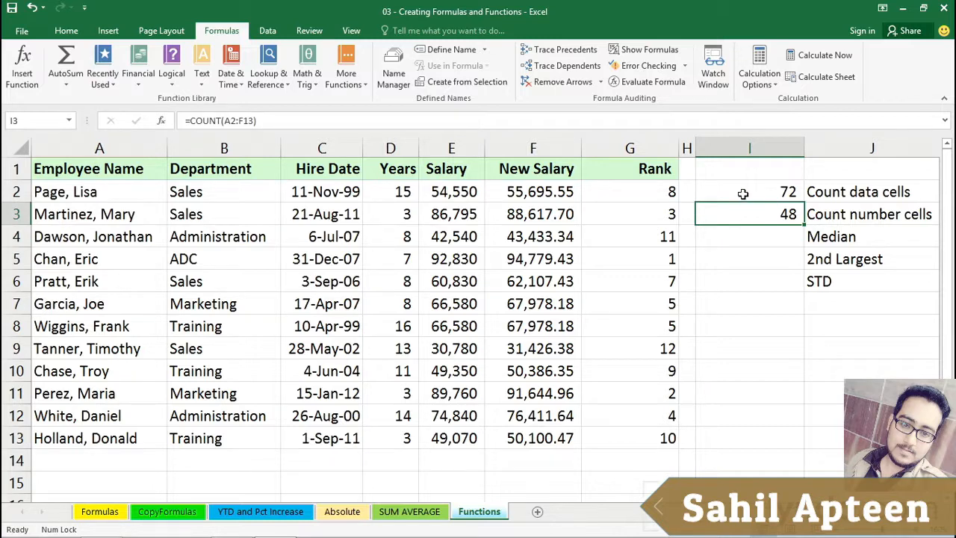
left_click(742, 192)
left_click(739, 211)
left_click(742, 192)
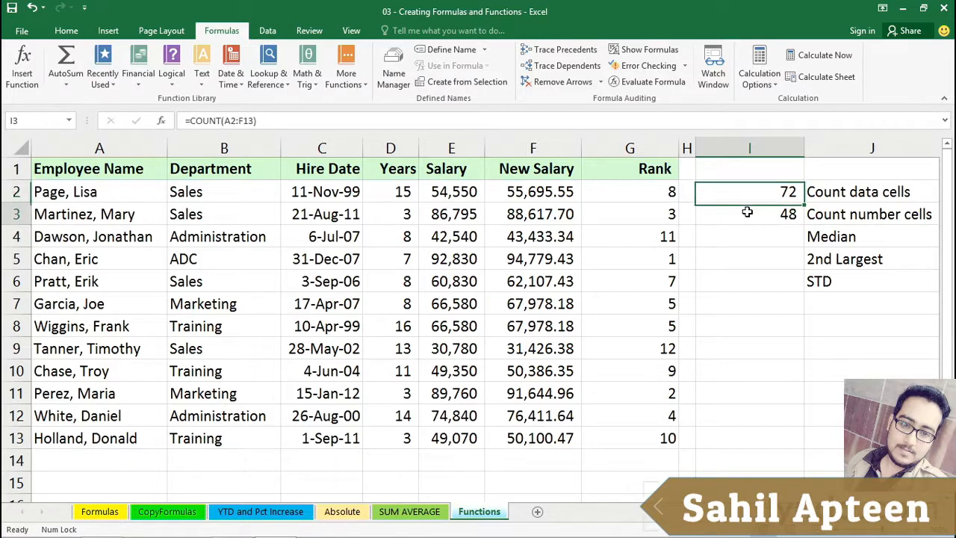
left_click(747, 212)
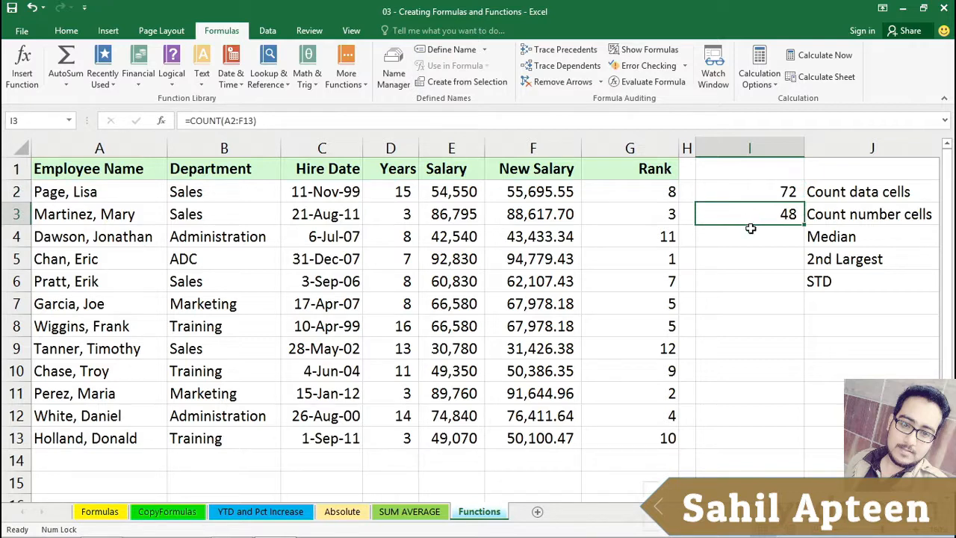
Step: Examine the new salaries in F2:F13 and look up the description of MEDIAN among the statistical functions
left_click(755, 236)
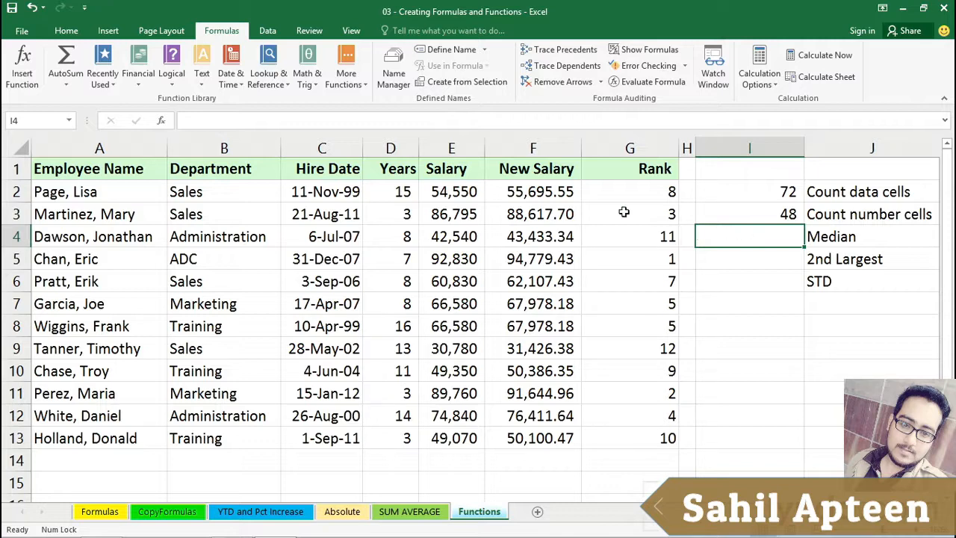
left_click_drag(534, 188, 538, 439)
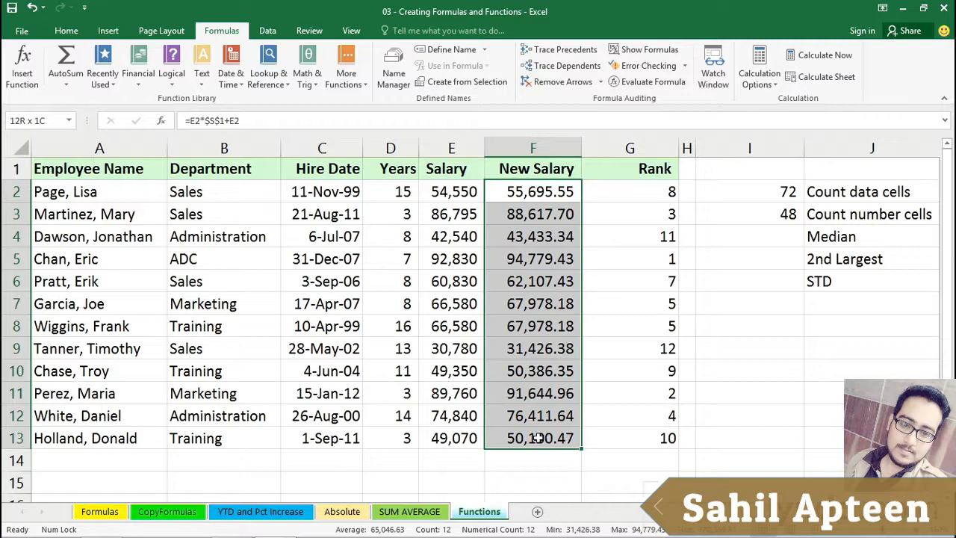
left_click_drag(538, 439, 538, 438)
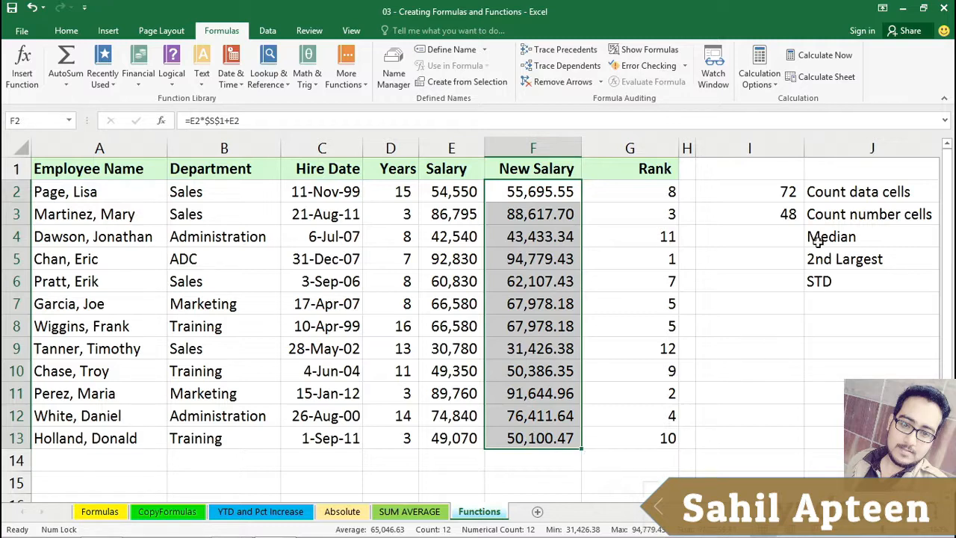
left_click(769, 237)
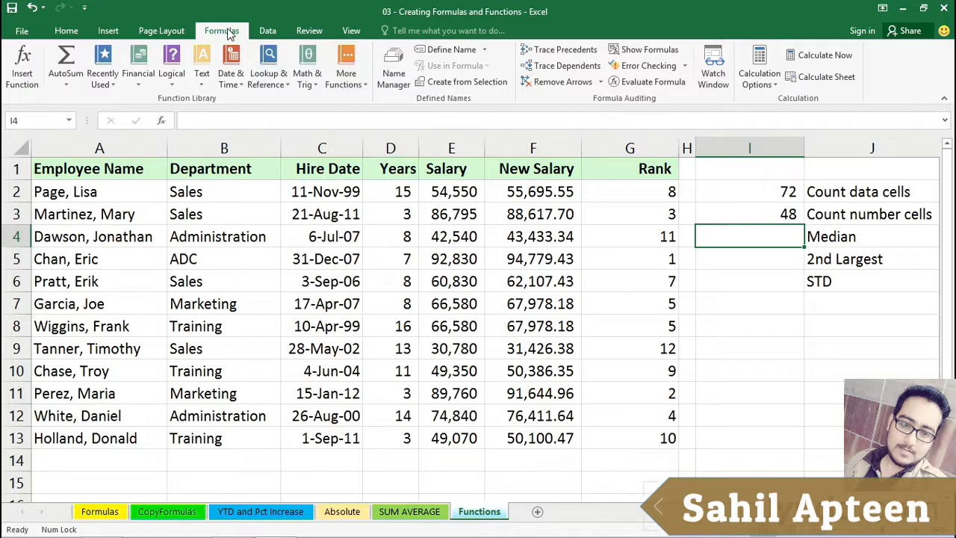
left_click(346, 67)
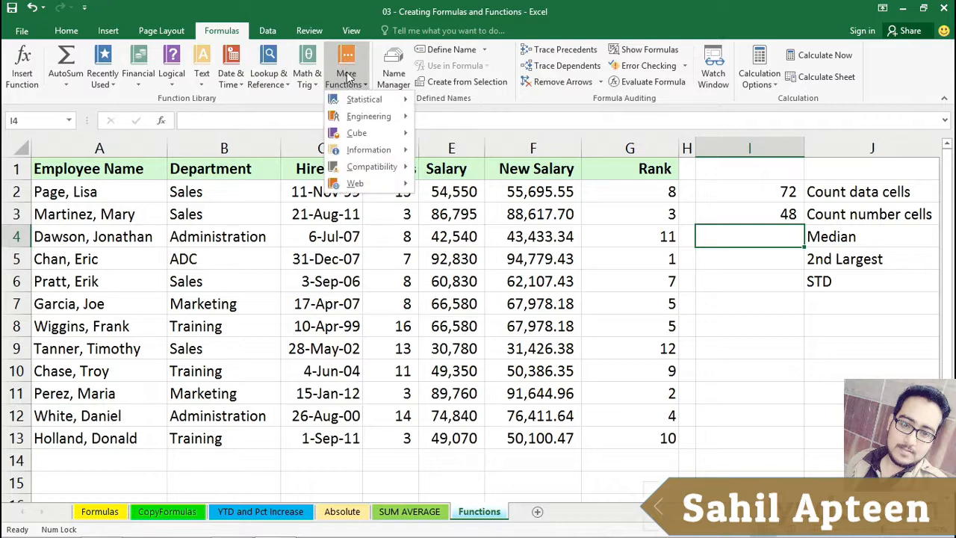
mouse_move(356, 105)
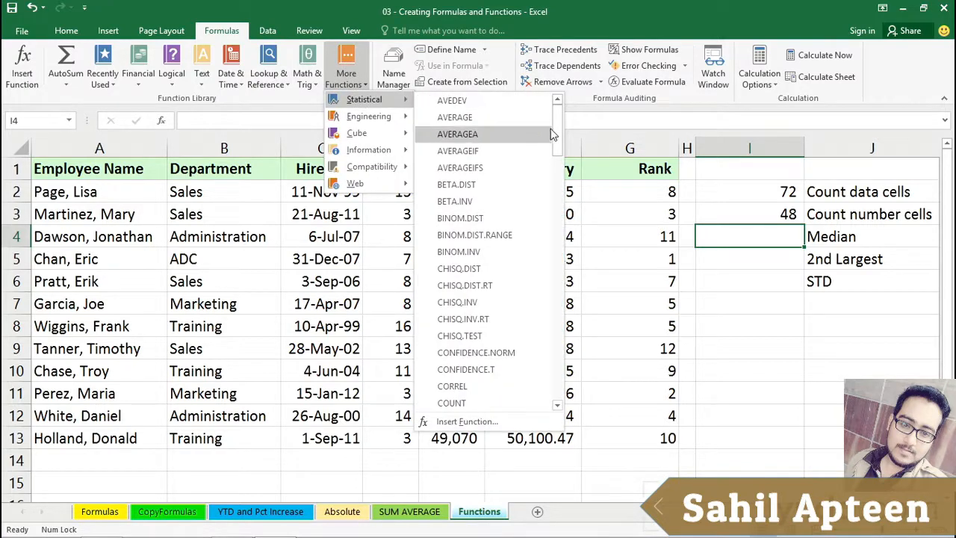
left_click_drag(556, 134, 560, 267)
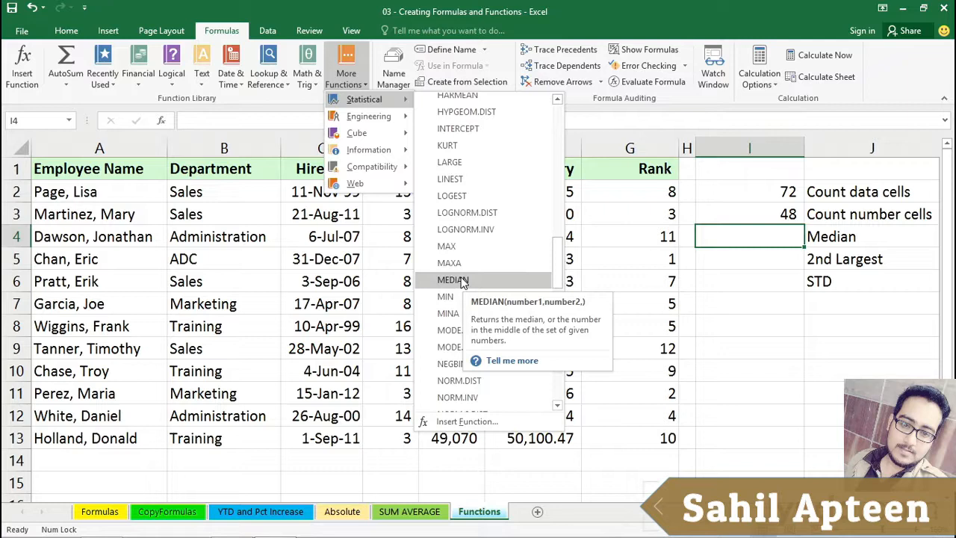
left_click(725, 239)
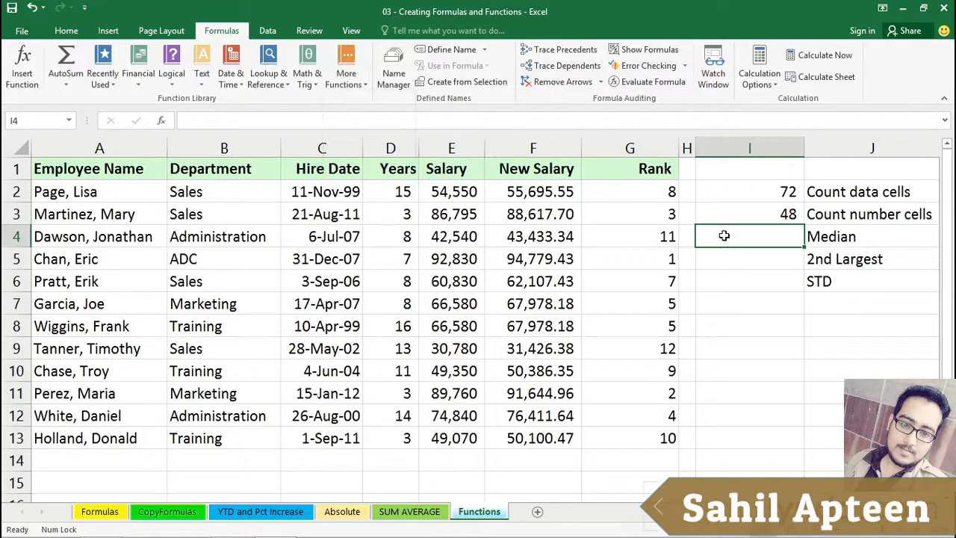
Step: Calculate the median of the new salaries in I4 with =MEDIAN(F2:F13) and check the entered formula
type("=m")
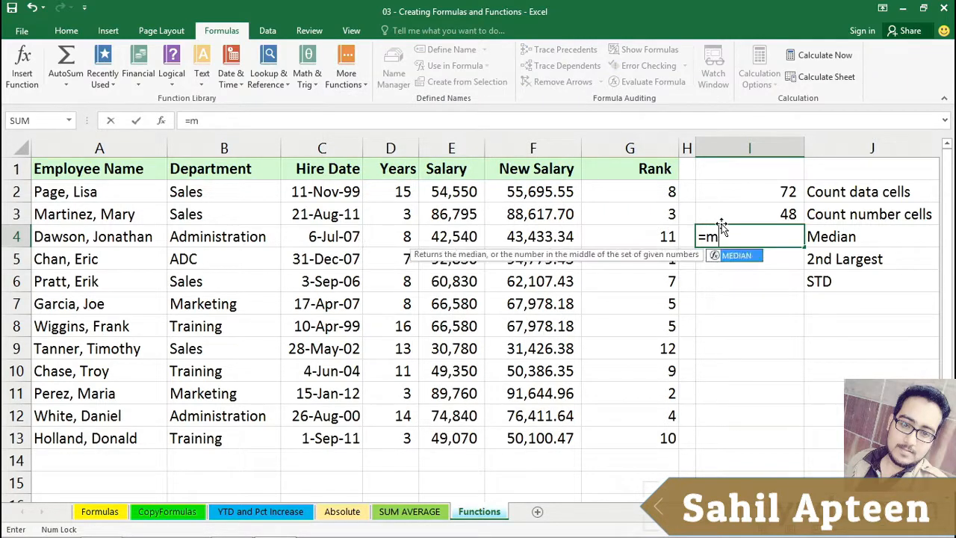
type("edian(")
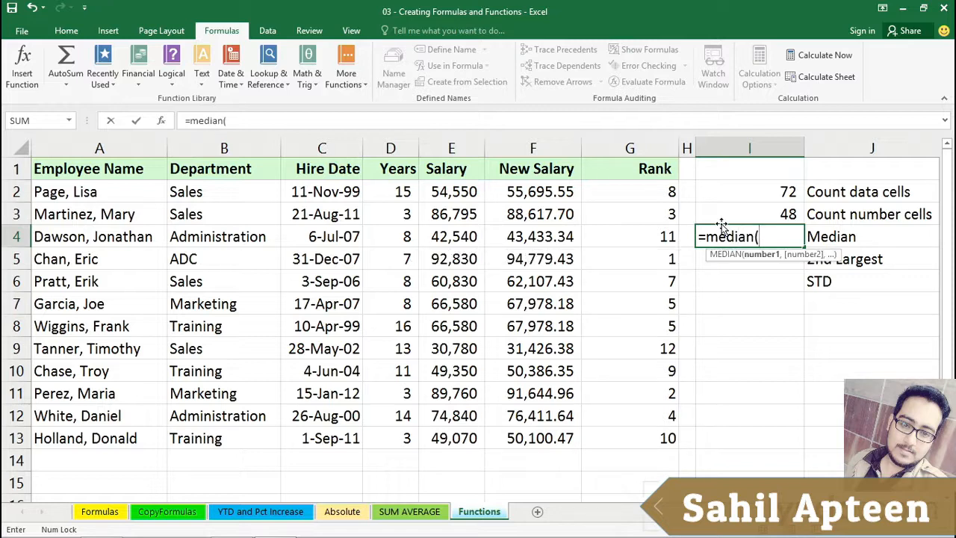
left_click_drag(534, 191, 518, 432)
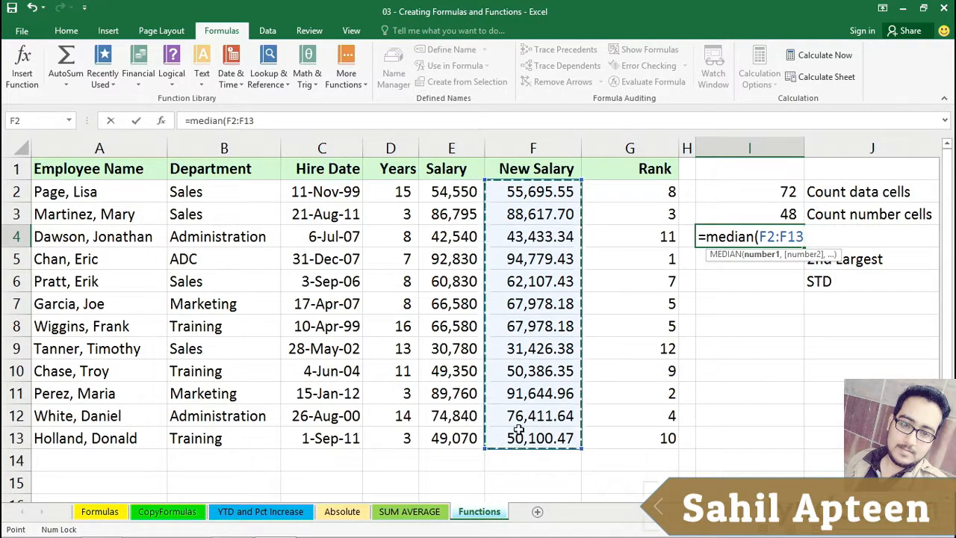
key("Return")
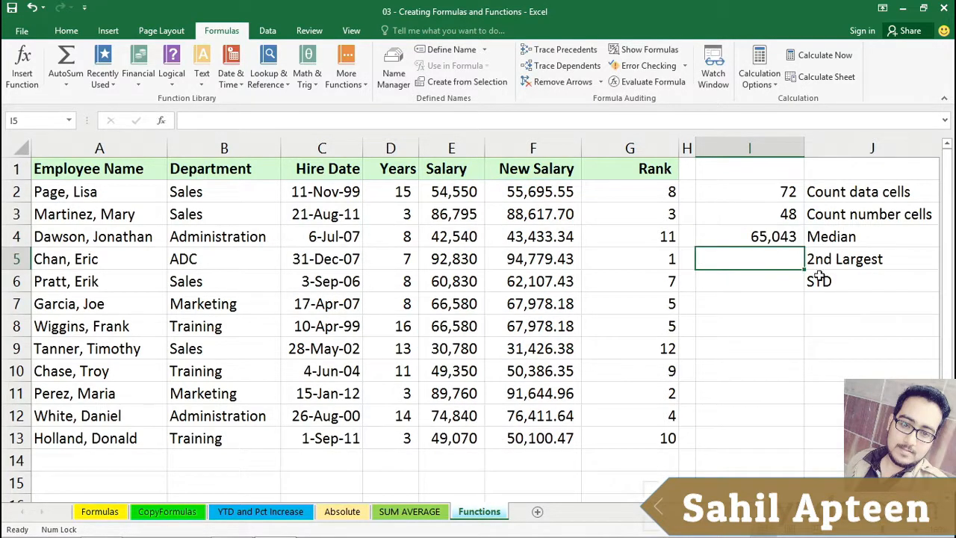
left_click(781, 236)
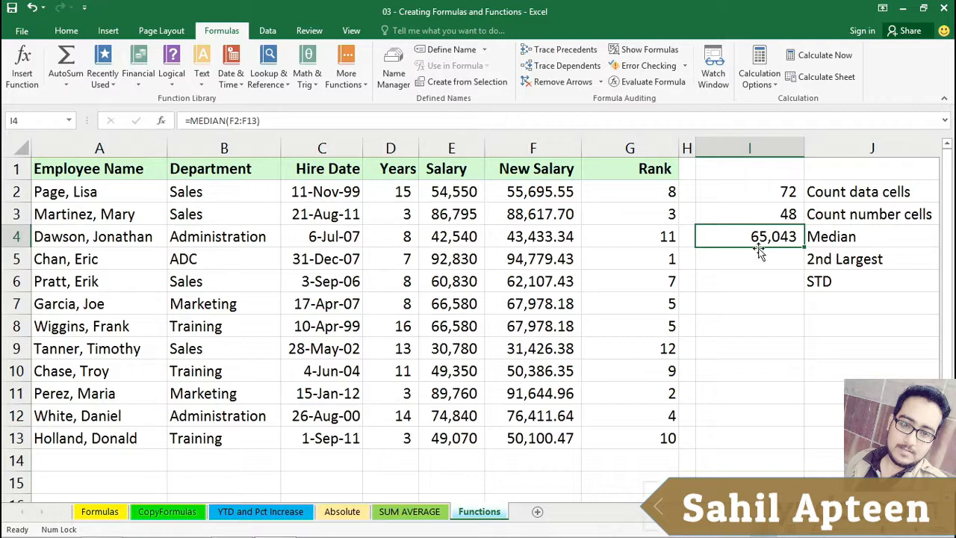
Step: Browse the math and statistical function lists for a function that suits the 2nd Largest cell I5
left_click(762, 257)
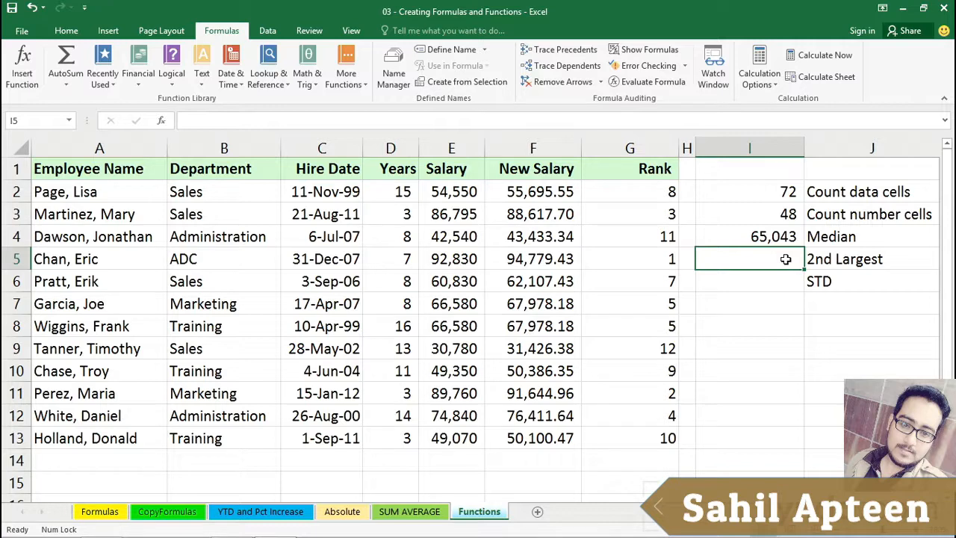
left_click(307, 65)
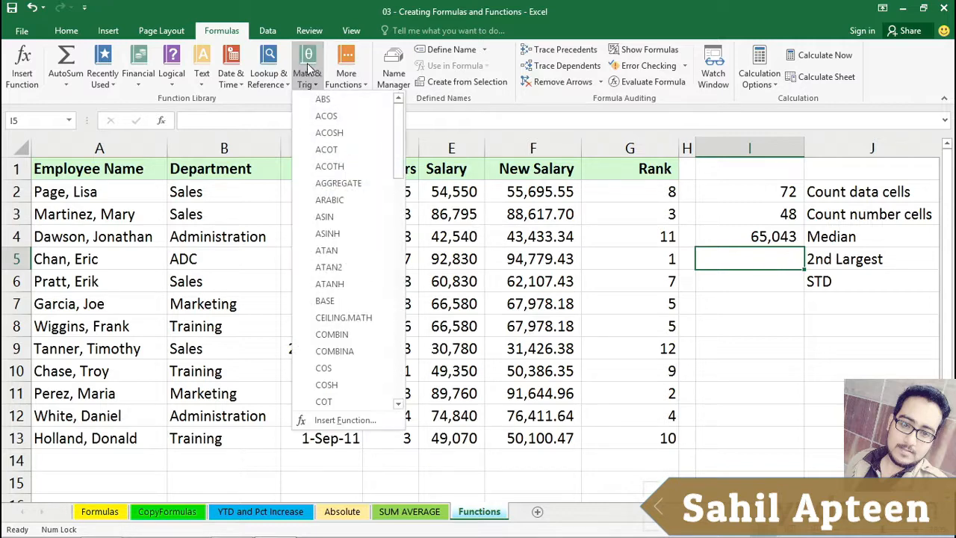
left_click_drag(402, 117, 407, 239)
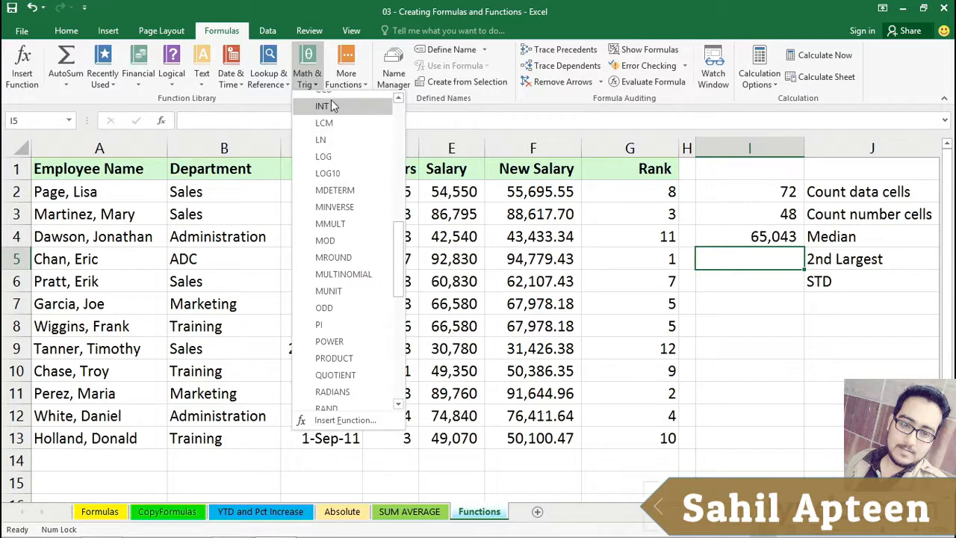
left_click(346, 69)
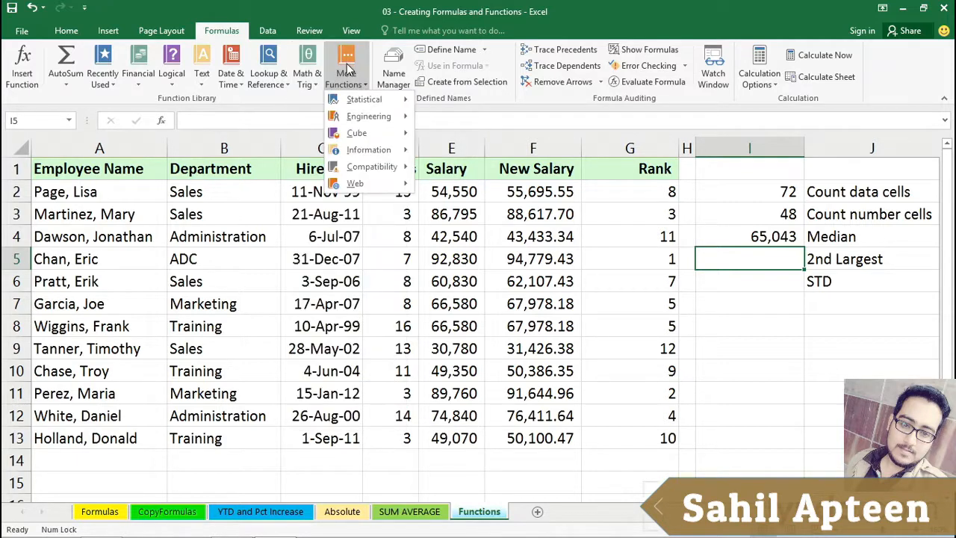
mouse_move(366, 100)
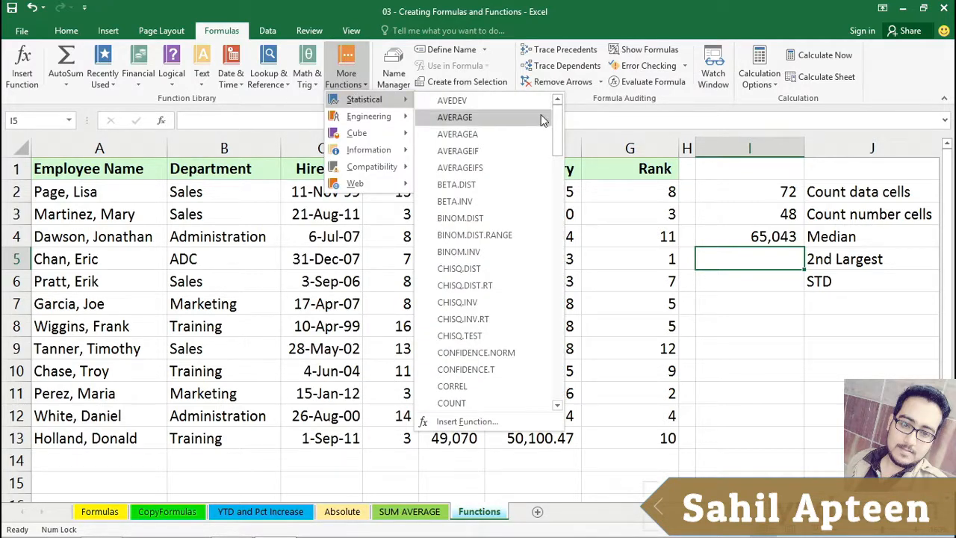
left_click_drag(556, 120, 556, 191)
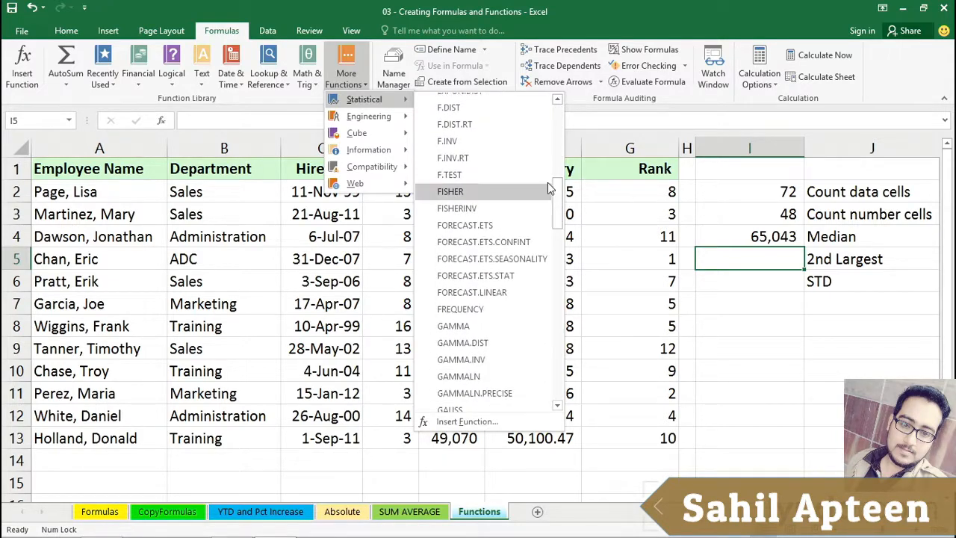
left_click(361, 10)
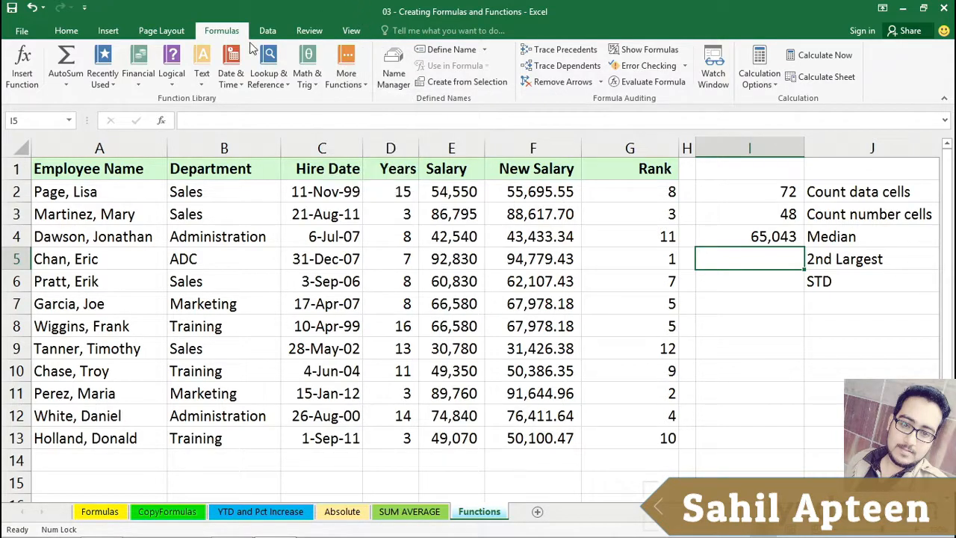
Step: Search the function library for "second largest", review the recommended functions, and leave without inserting one
left_click(21, 75)
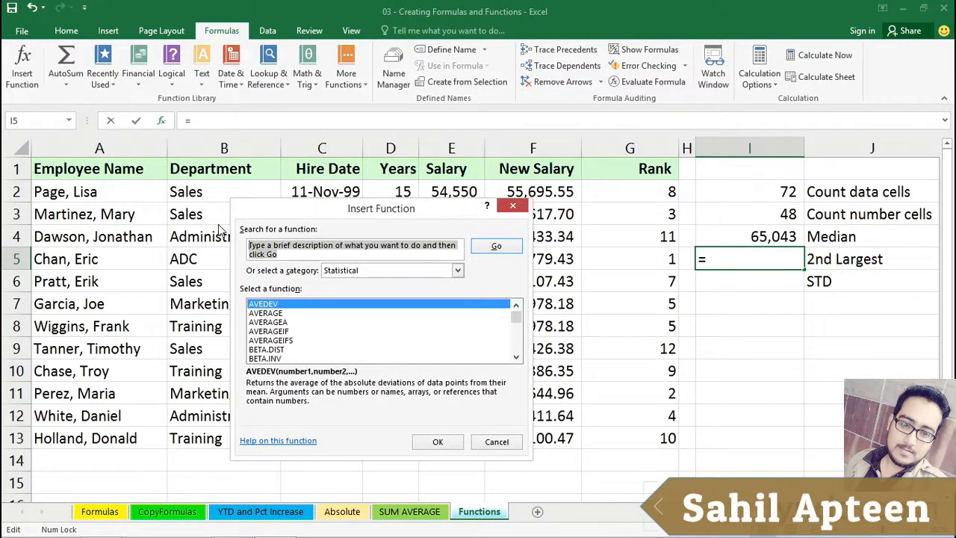
type("second largest")
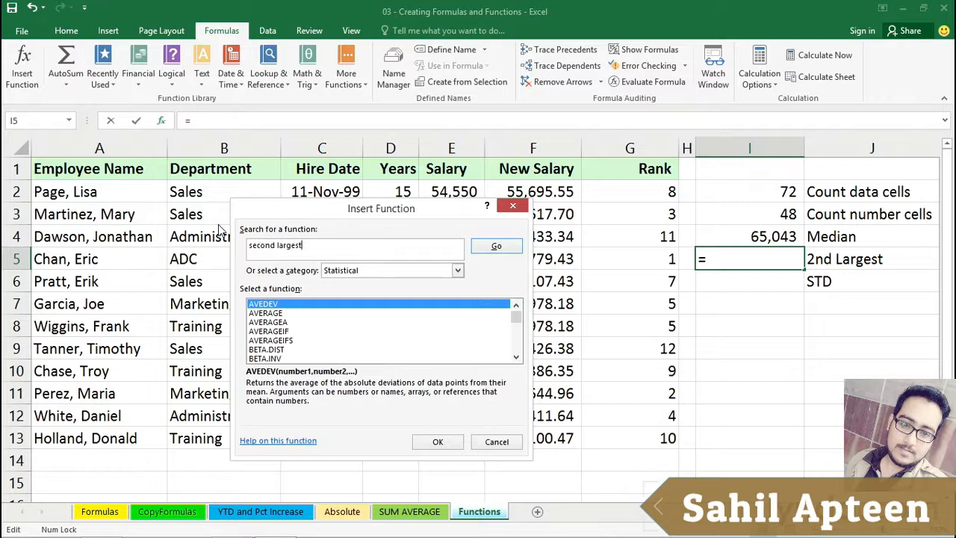
left_click(482, 251)
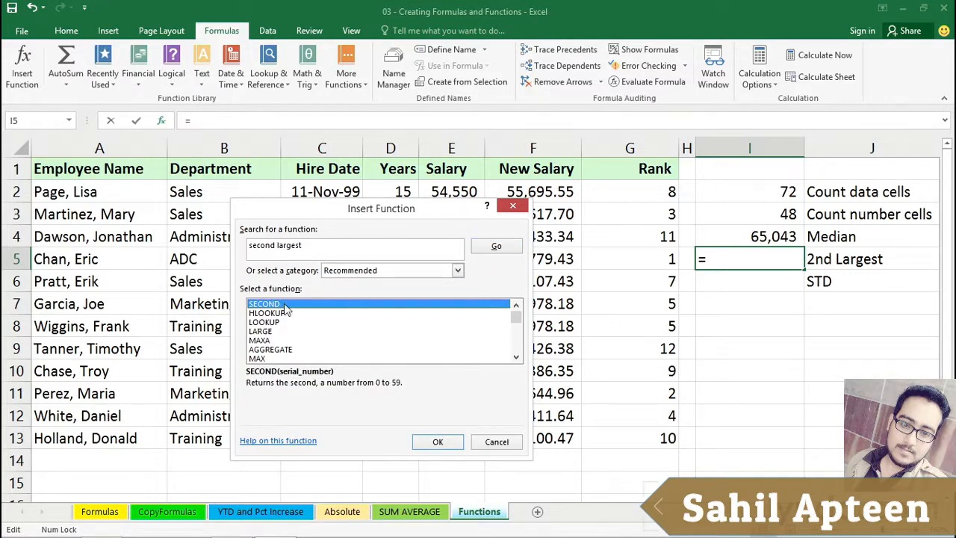
left_click(515, 357)
left_click(515, 357)
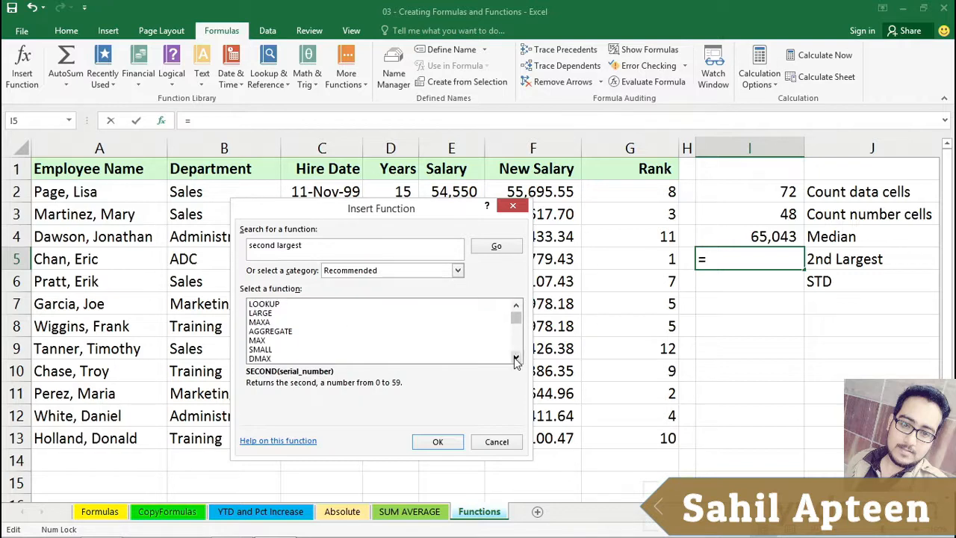
left_click(515, 357)
left_click(515, 357)
left_click(516, 357)
scroll(514, 335, "up", 2)
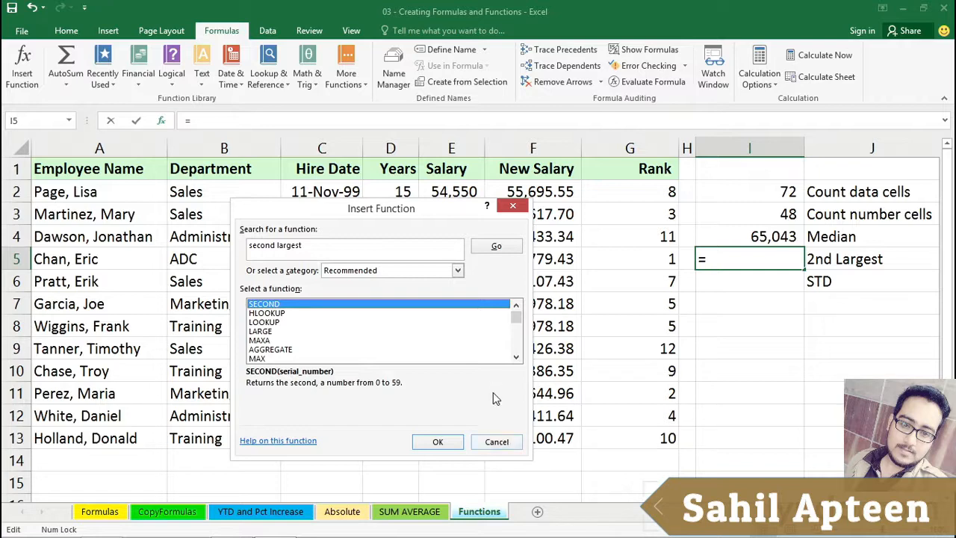
left_click(494, 442)
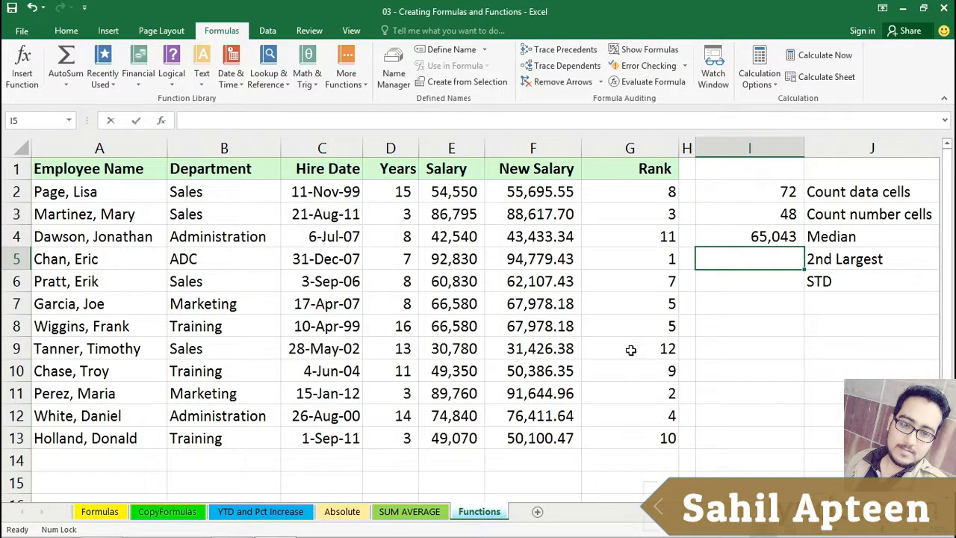
Step: Calculate the second-largest new salary in I5 with =LARGE(F:F,2) and check the result against the New Salary column
type("=large(")
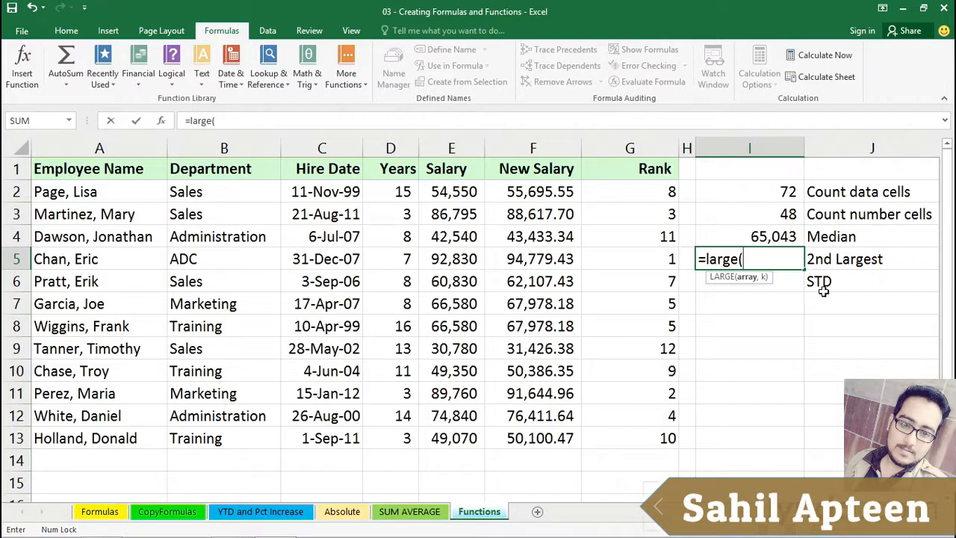
left_click(532, 148)
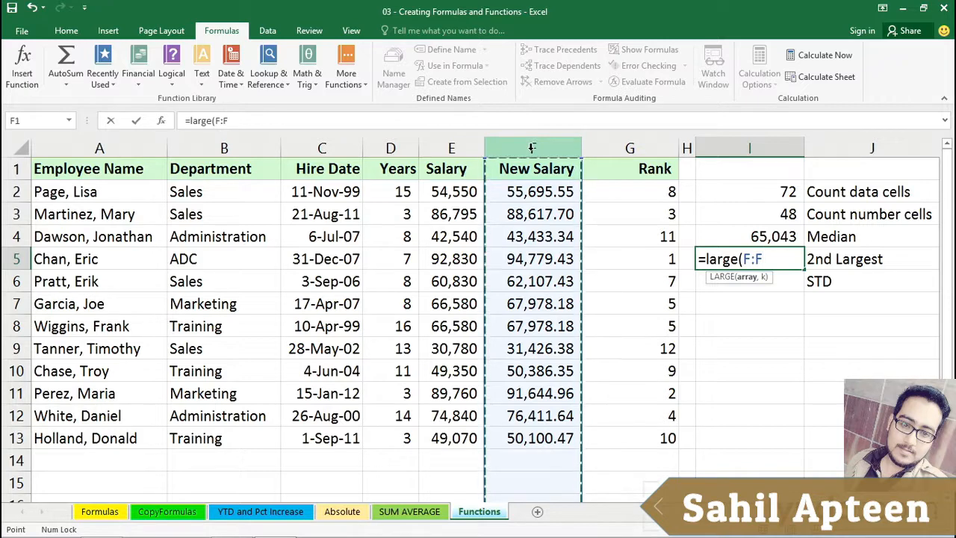
type(",")
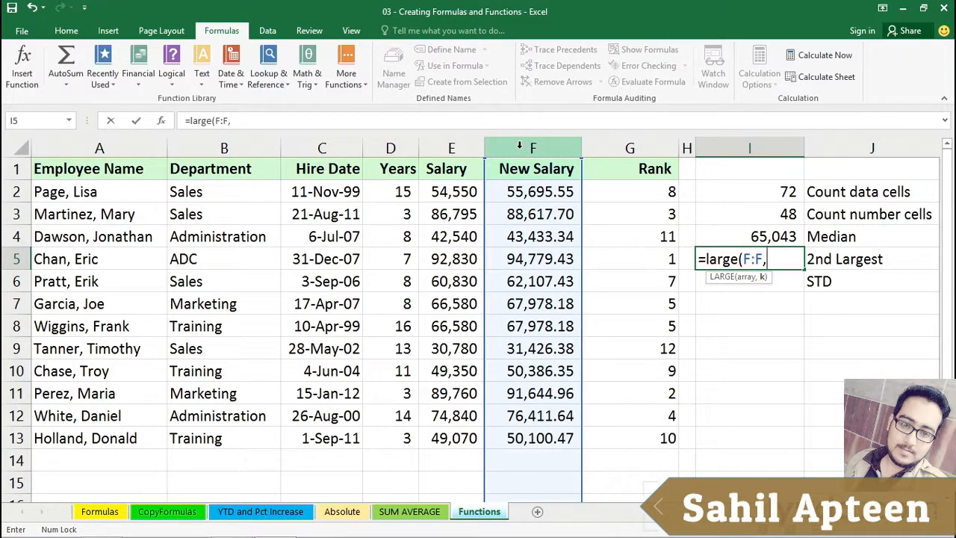
type("2")
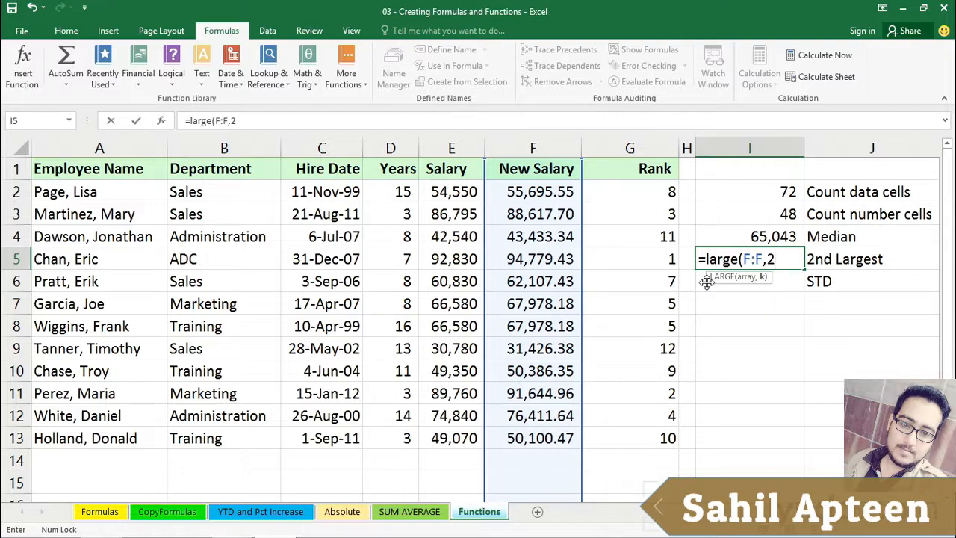
key("Return")
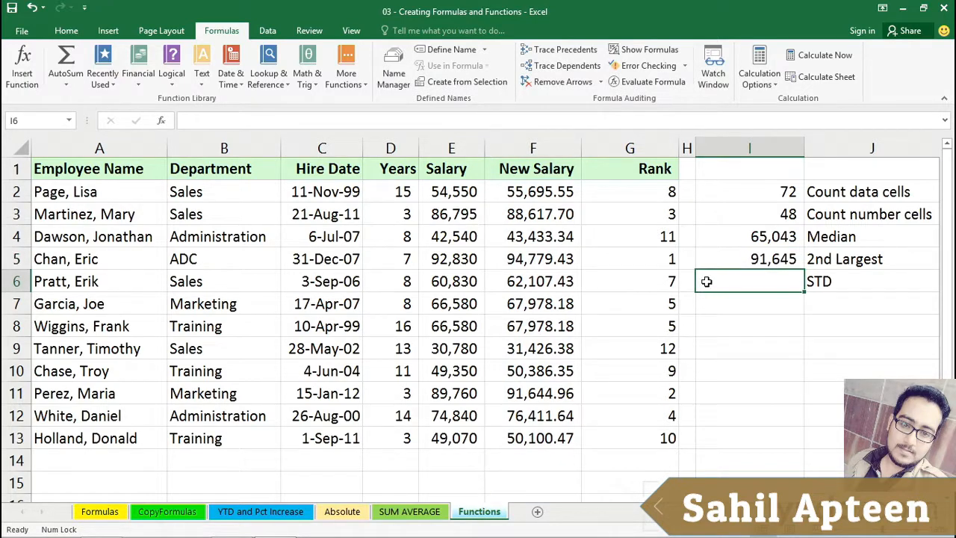
left_click(746, 260)
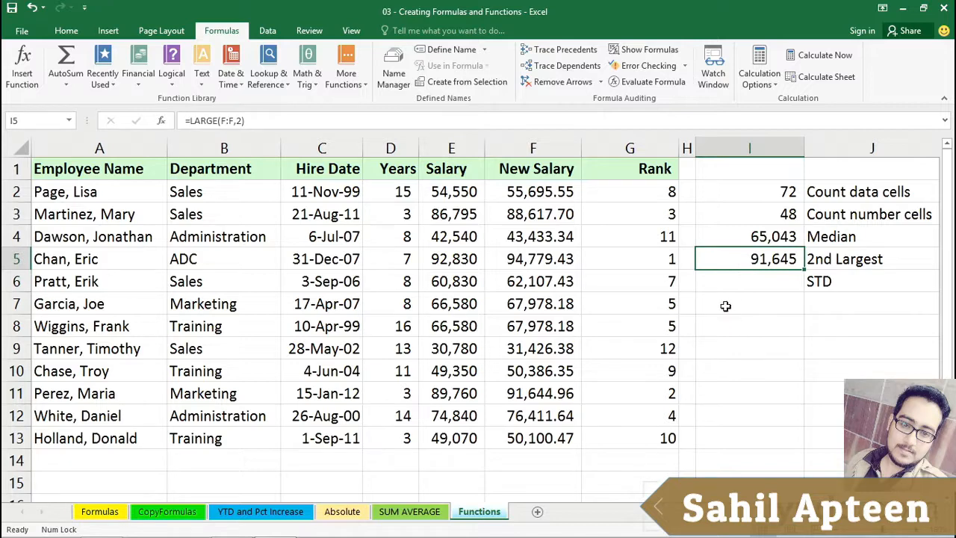
left_click(552, 395)
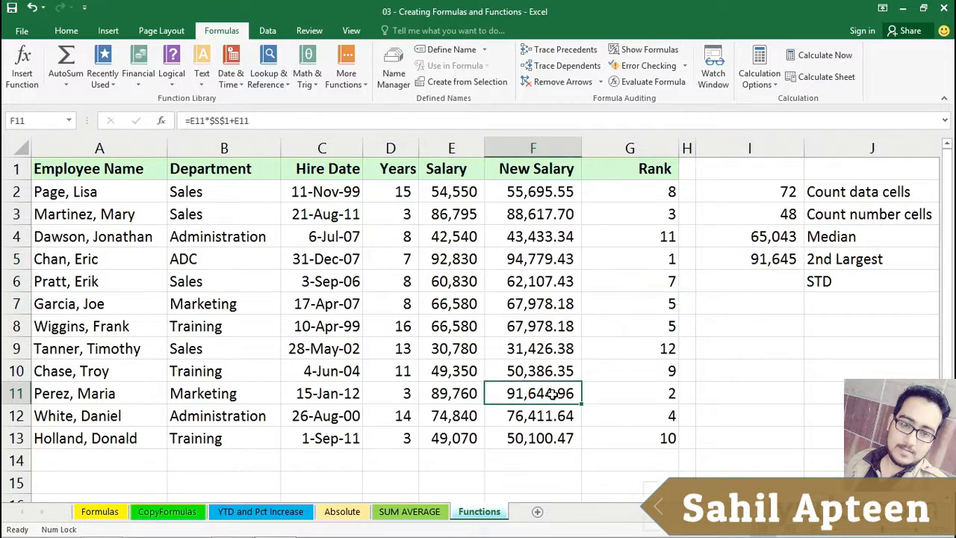
Step: Begin a standard deviation formula in I6, beside the STD label, and compare the descriptions of the suggested STDEV functions
left_click(819, 282)
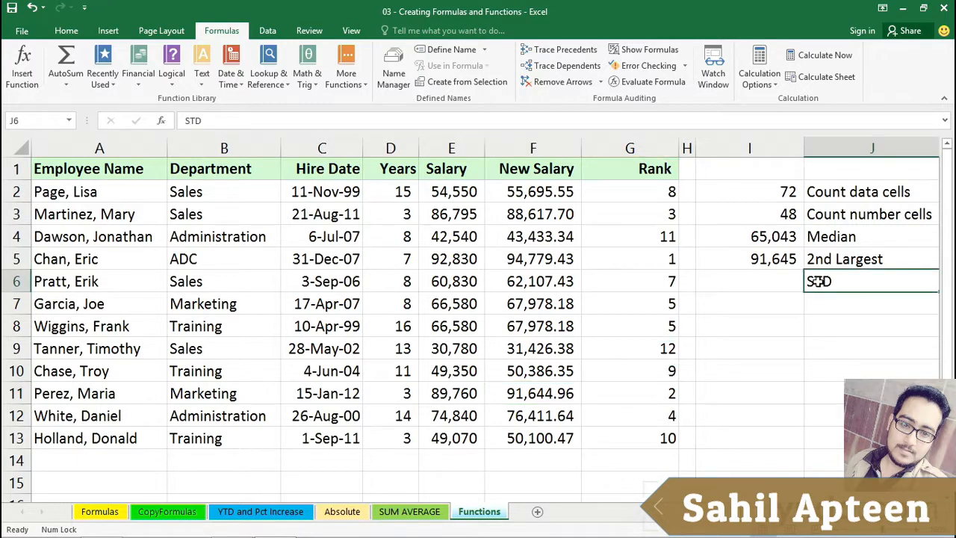
left_click(767, 278)
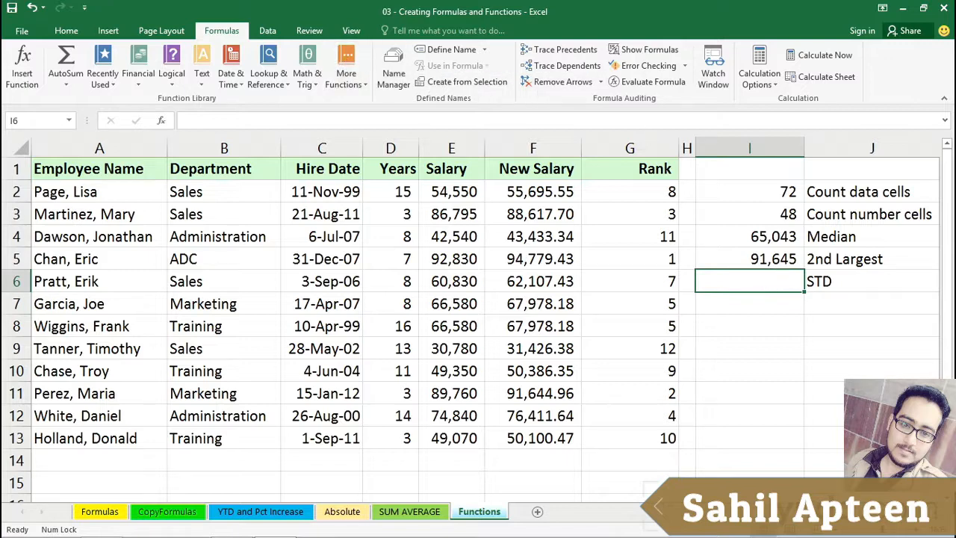
type("=")
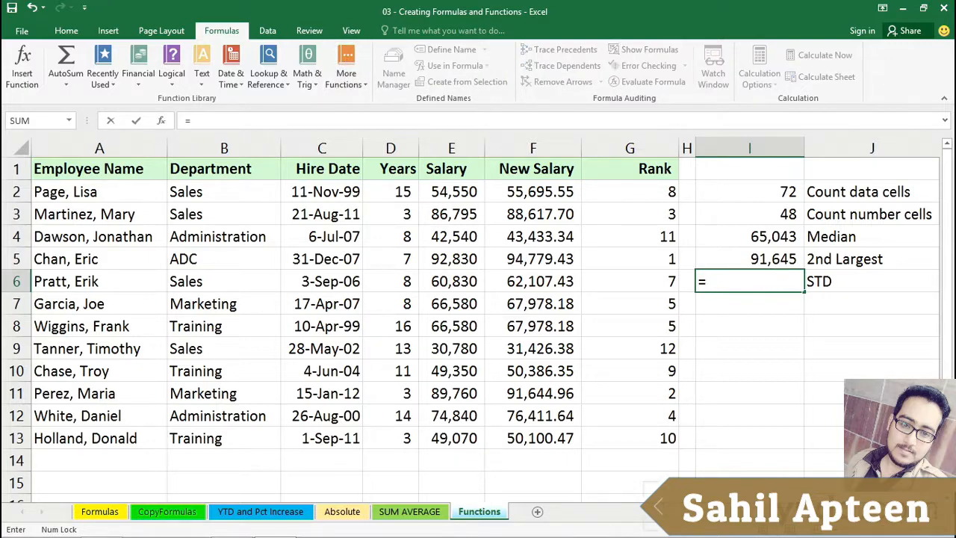
type("st")
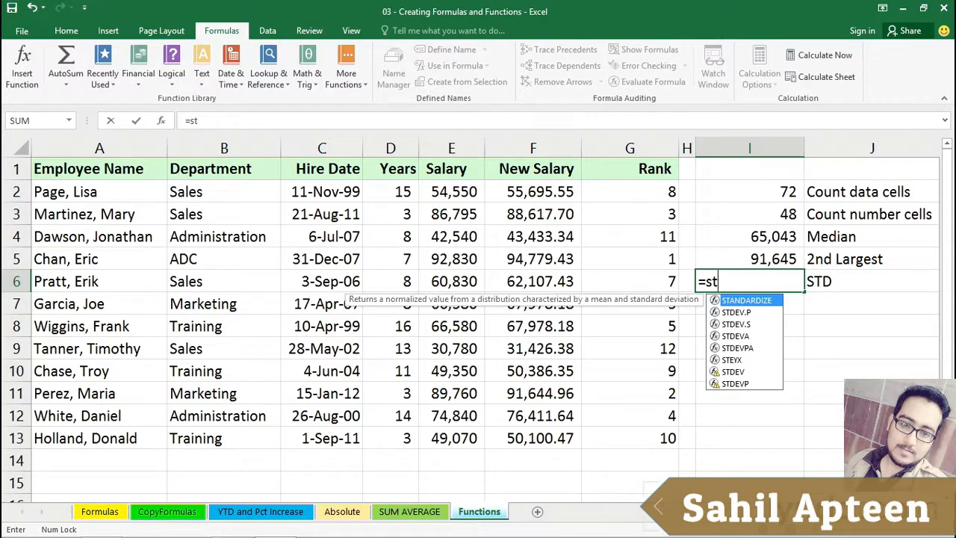
left_click(731, 313)
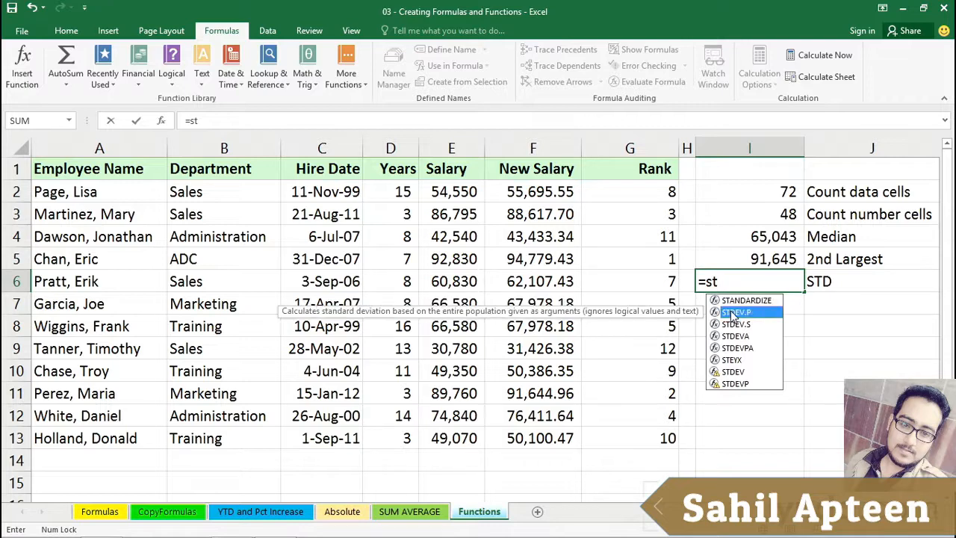
left_click(731, 323)
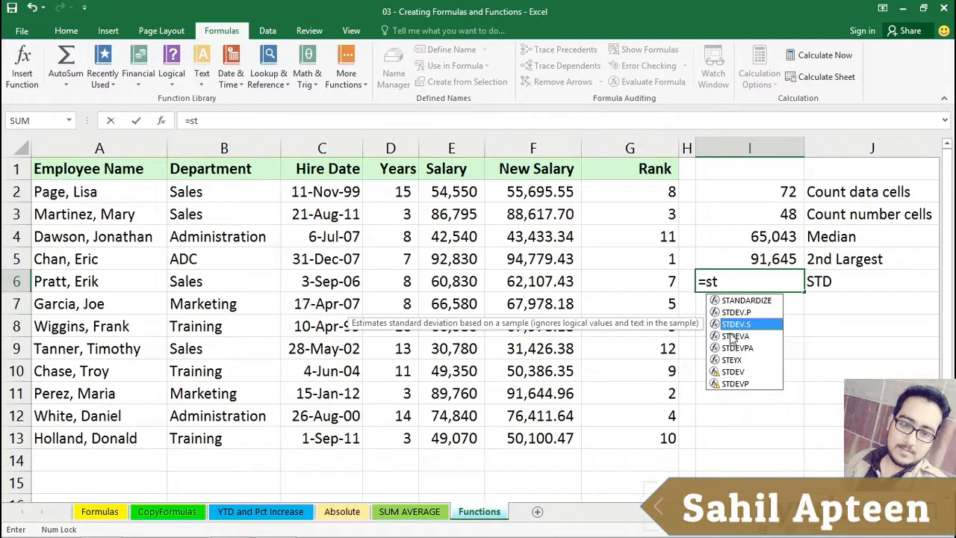
left_click(732, 336)
left_click(732, 346)
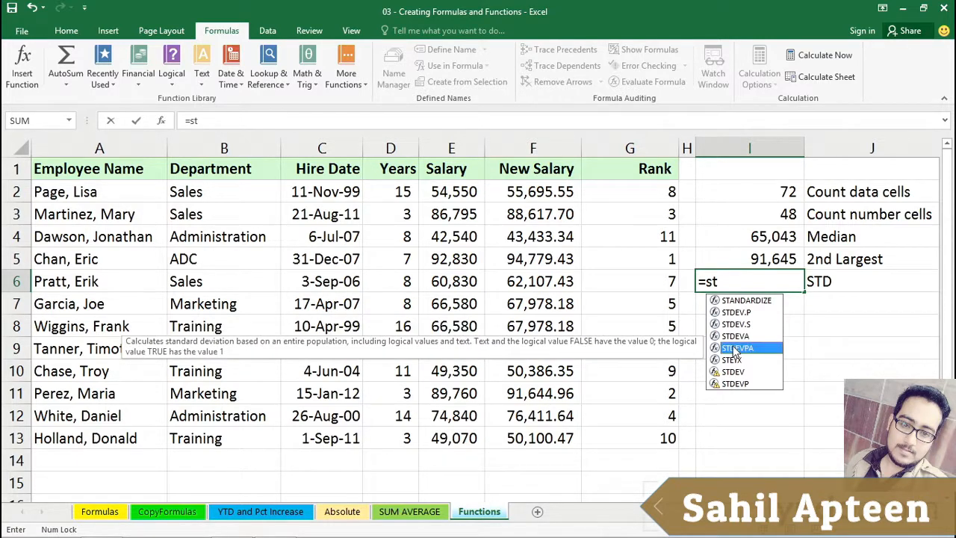
left_click(732, 338)
left_click(732, 324)
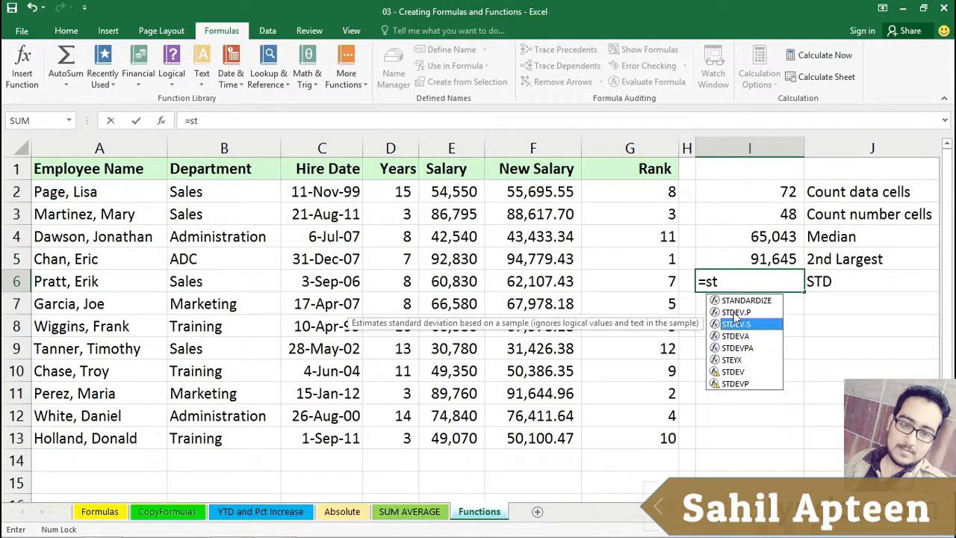
left_click(734, 313)
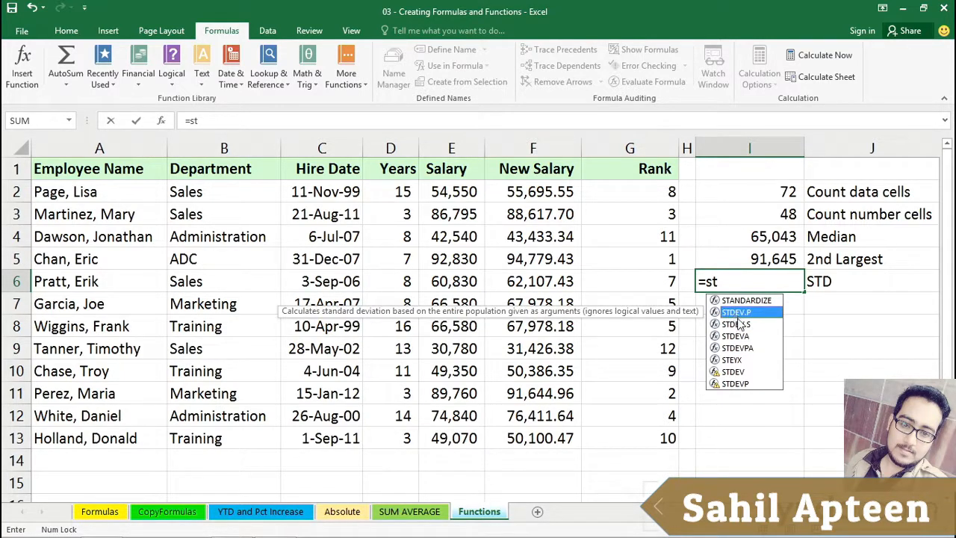
left_click(735, 337)
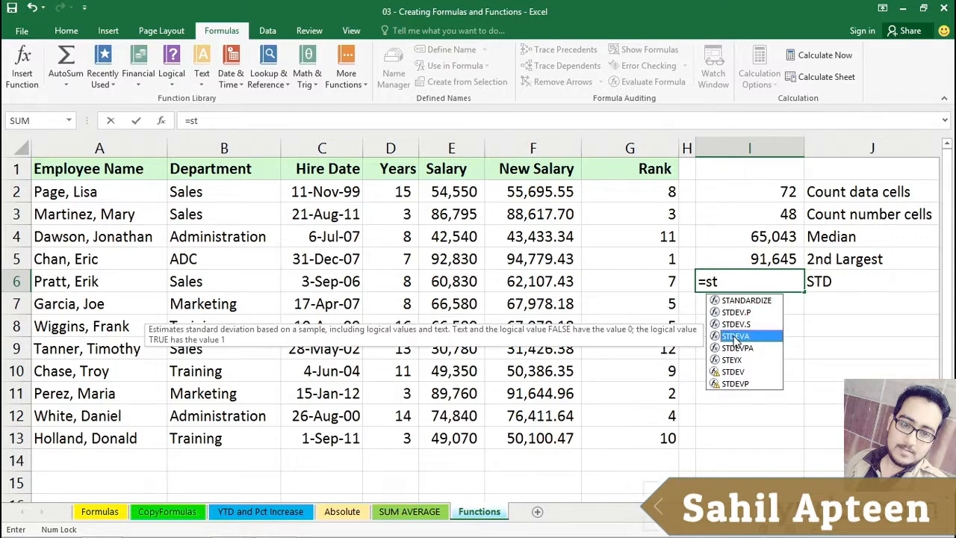
Step: Complete the I6 formula as =STDEVA(F2:F13) for the new salaries and check the entered formula
double_click(735, 337)
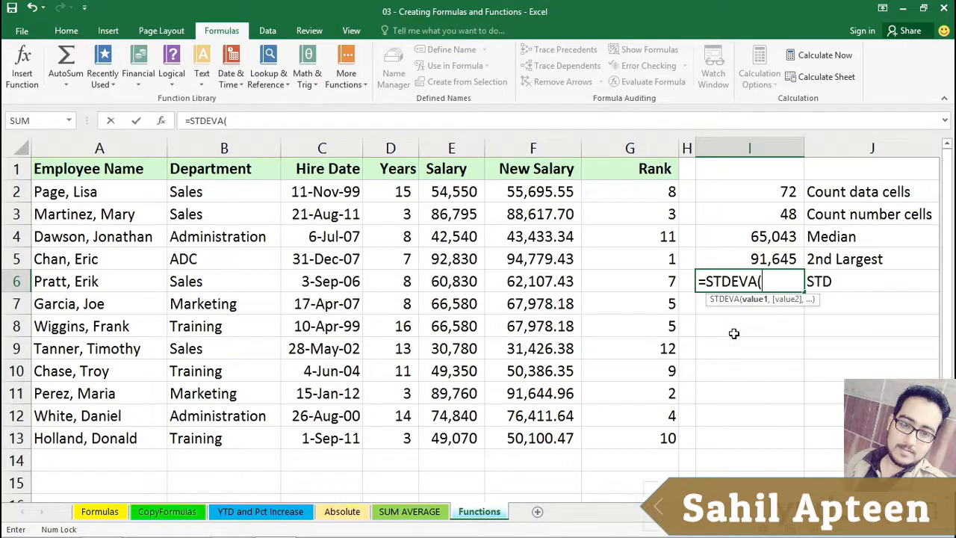
left_click_drag(548, 191, 530, 438)
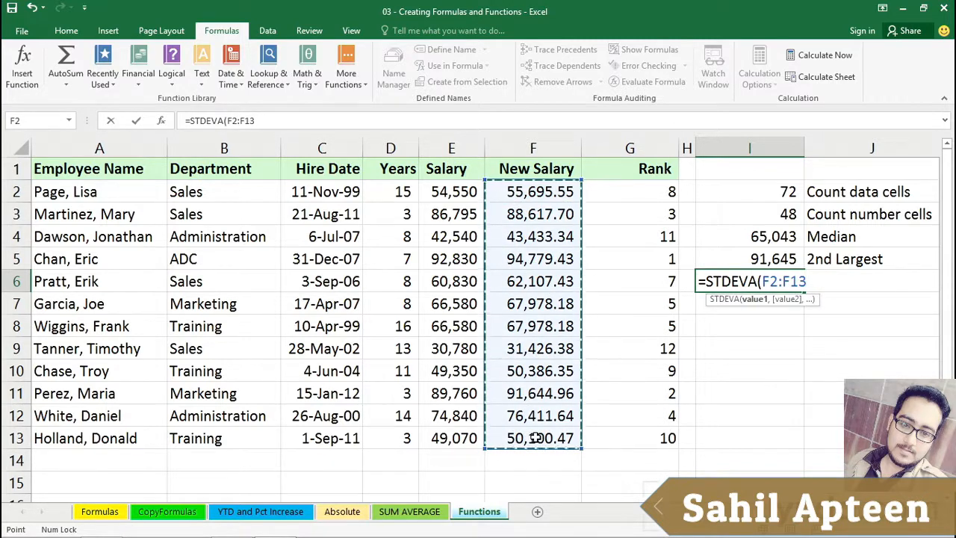
key("Return")
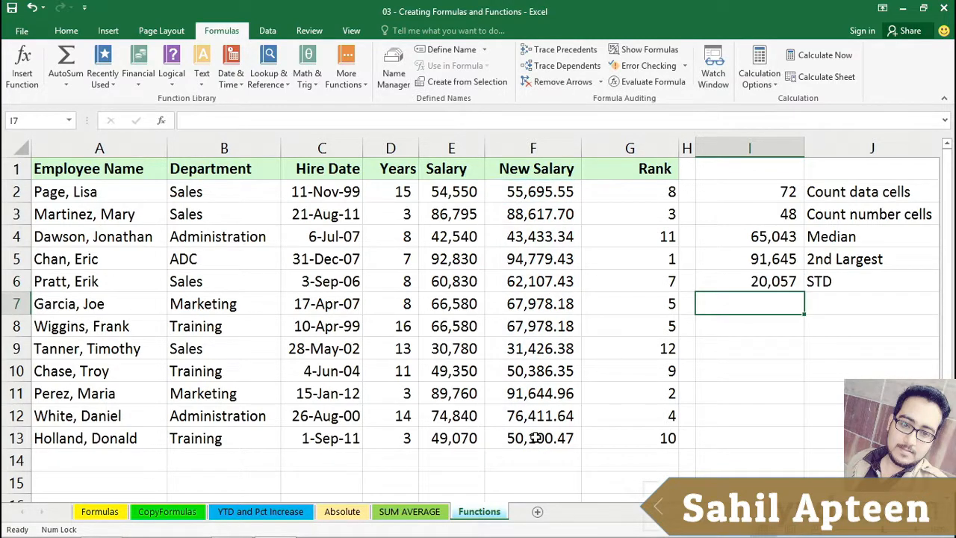
left_click(756, 282)
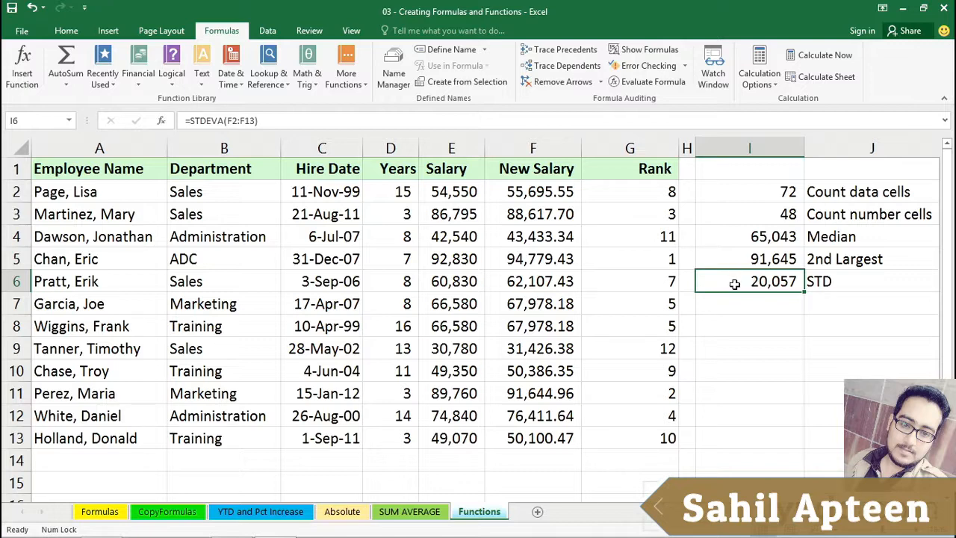
left_click(745, 301)
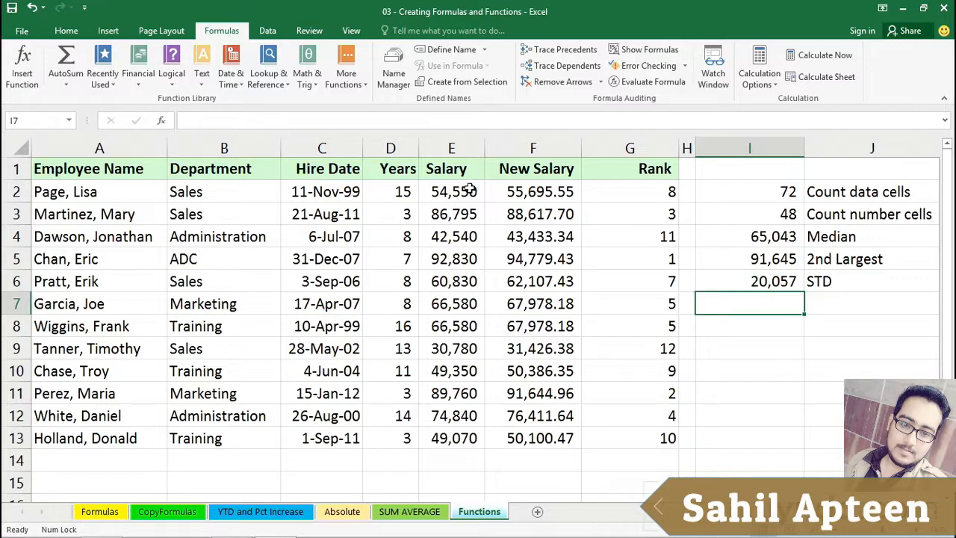
left_click(308, 75)
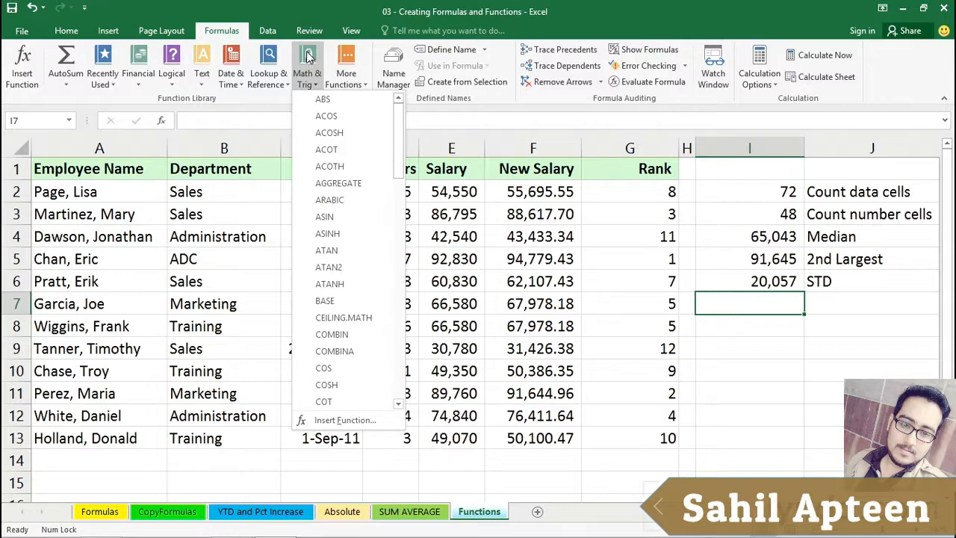
left_click(232, 60)
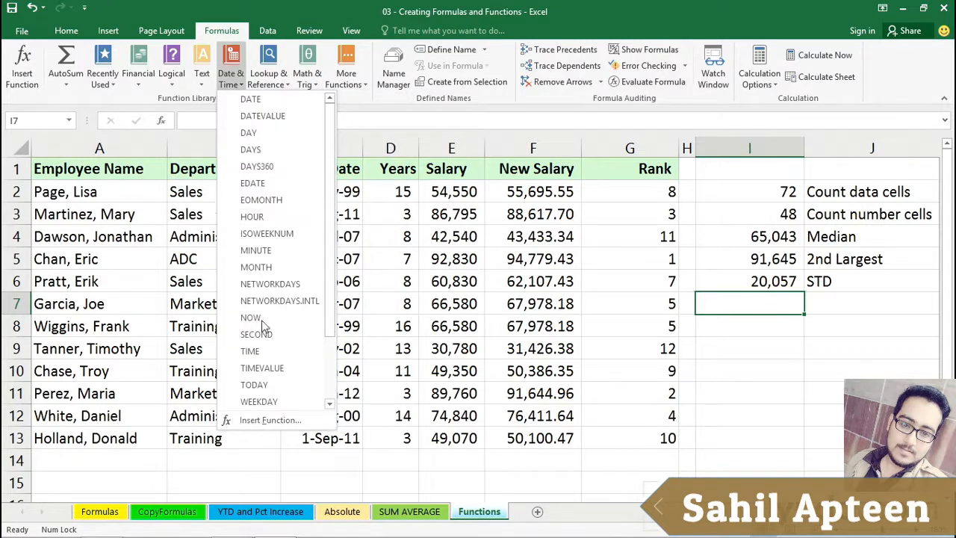
left_click(762, 303)
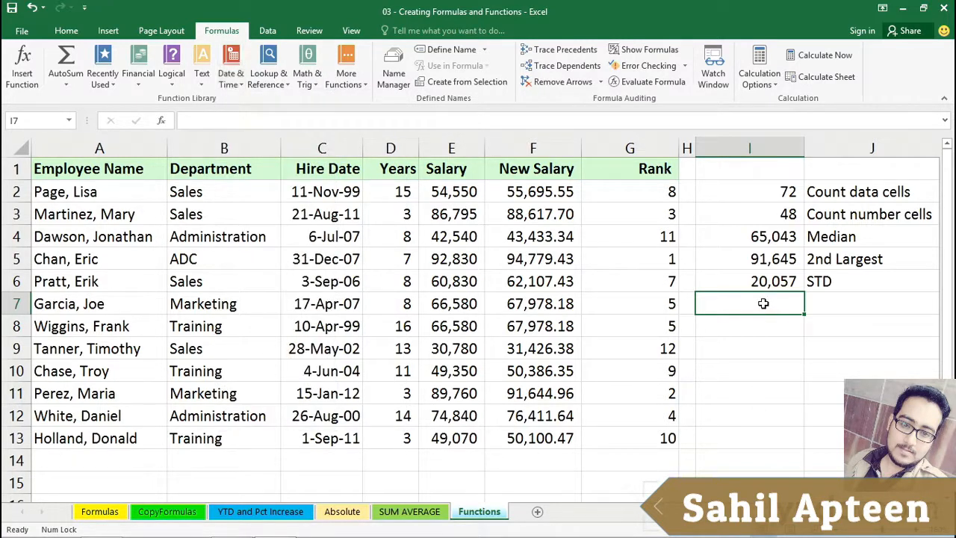